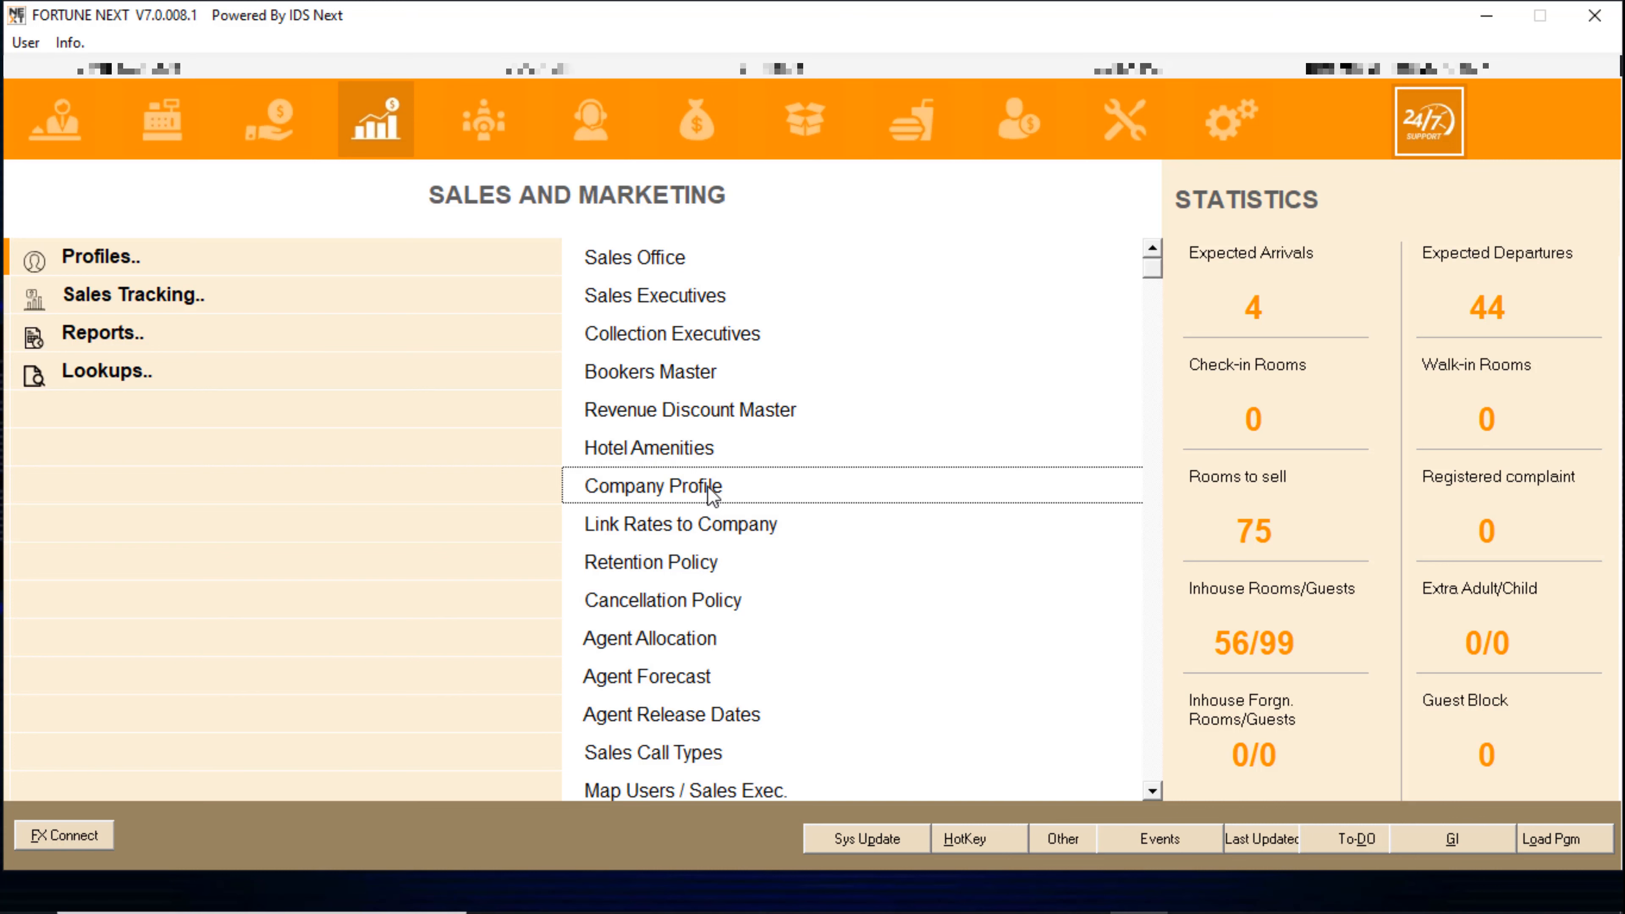
- Add a new company profile and choose COM (Companies) as its company code type
left_click(857, 533)
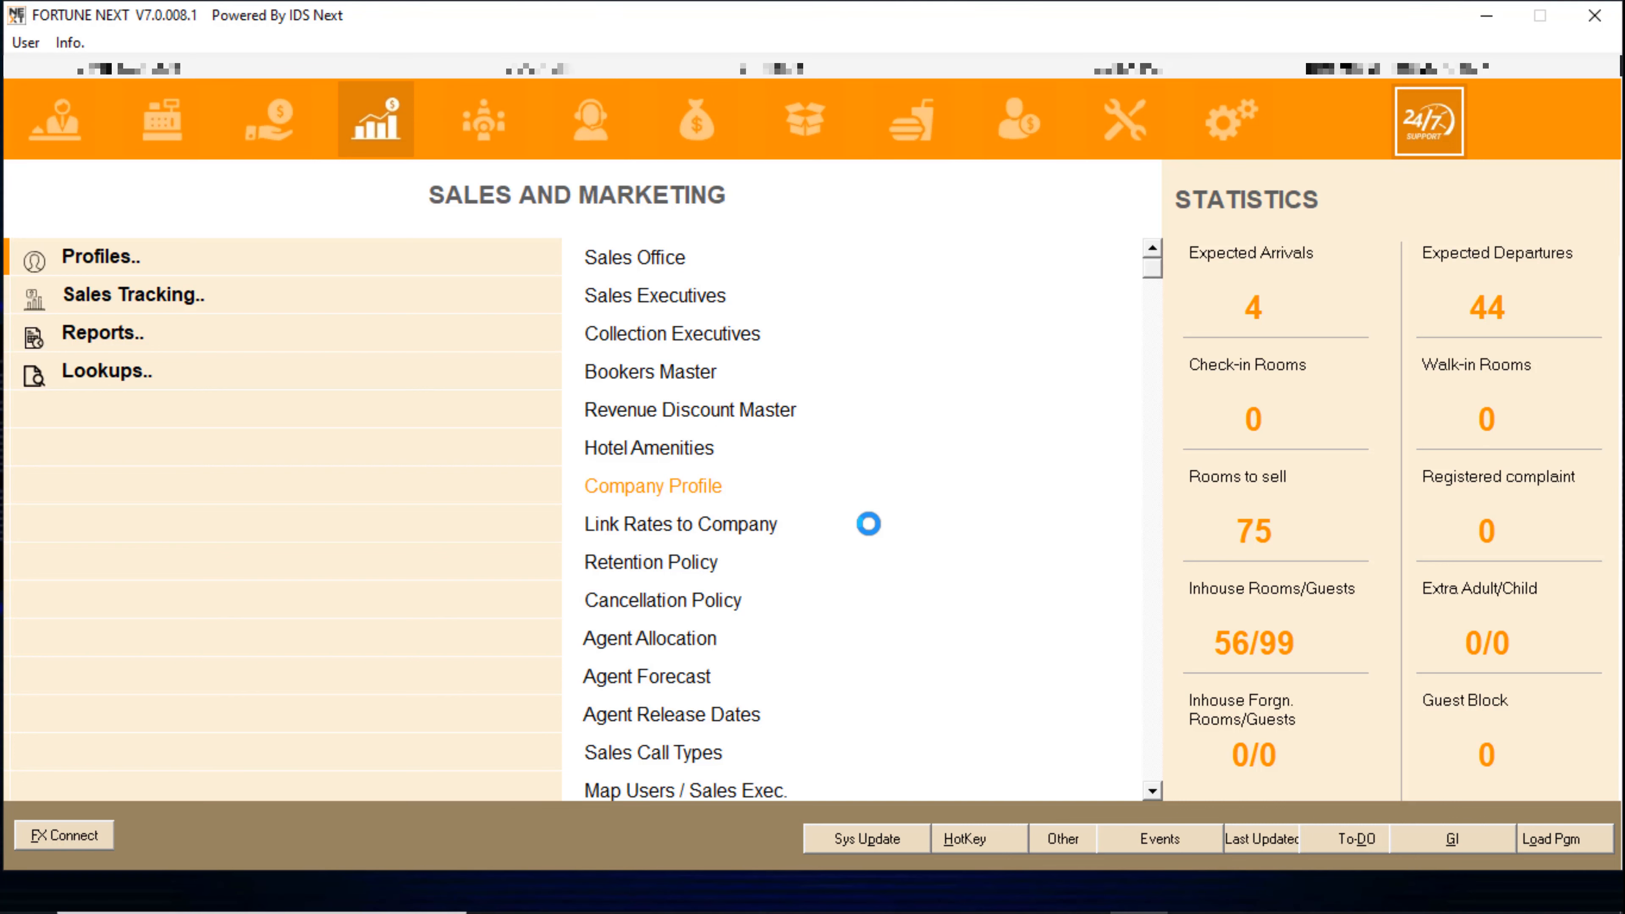
key("Return")
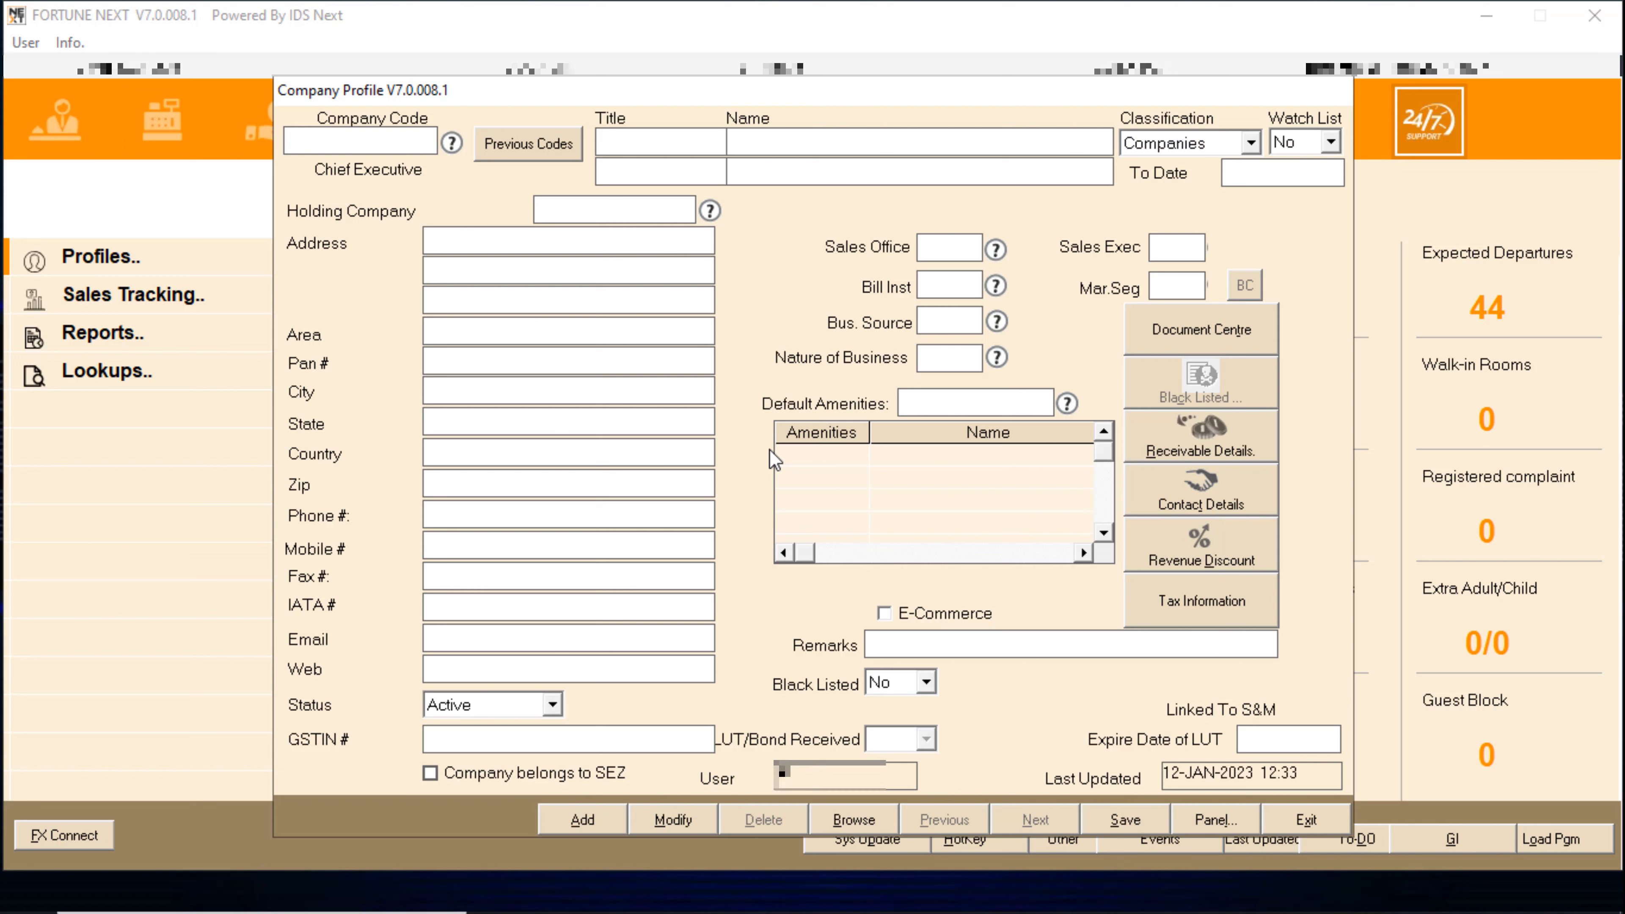
key("Tab")
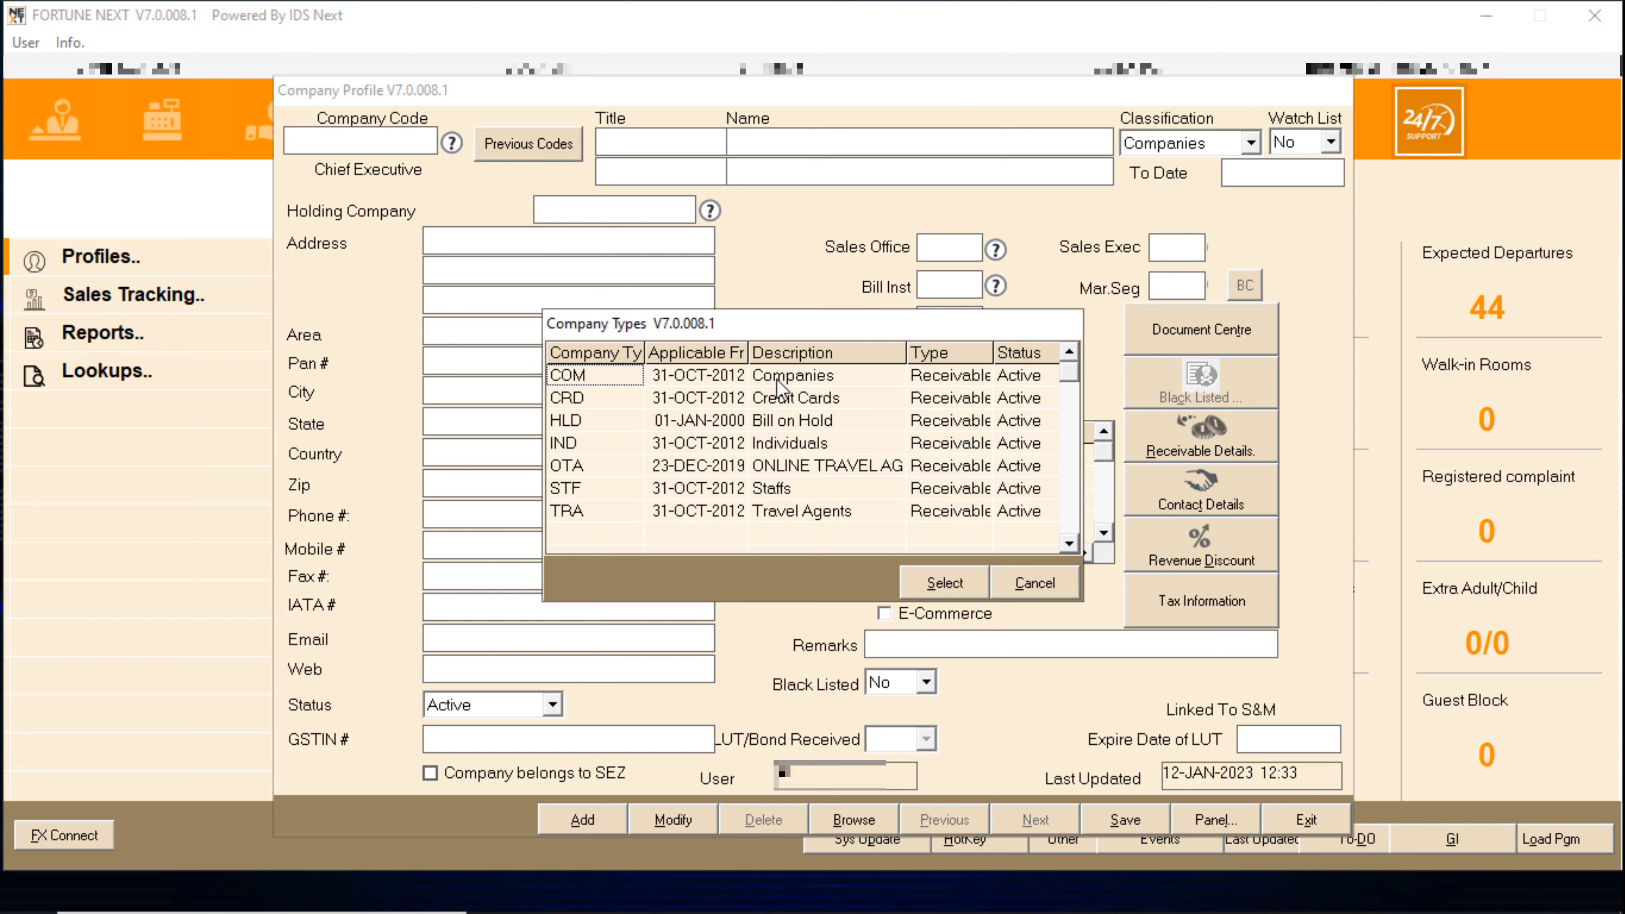
double_click(824, 378)
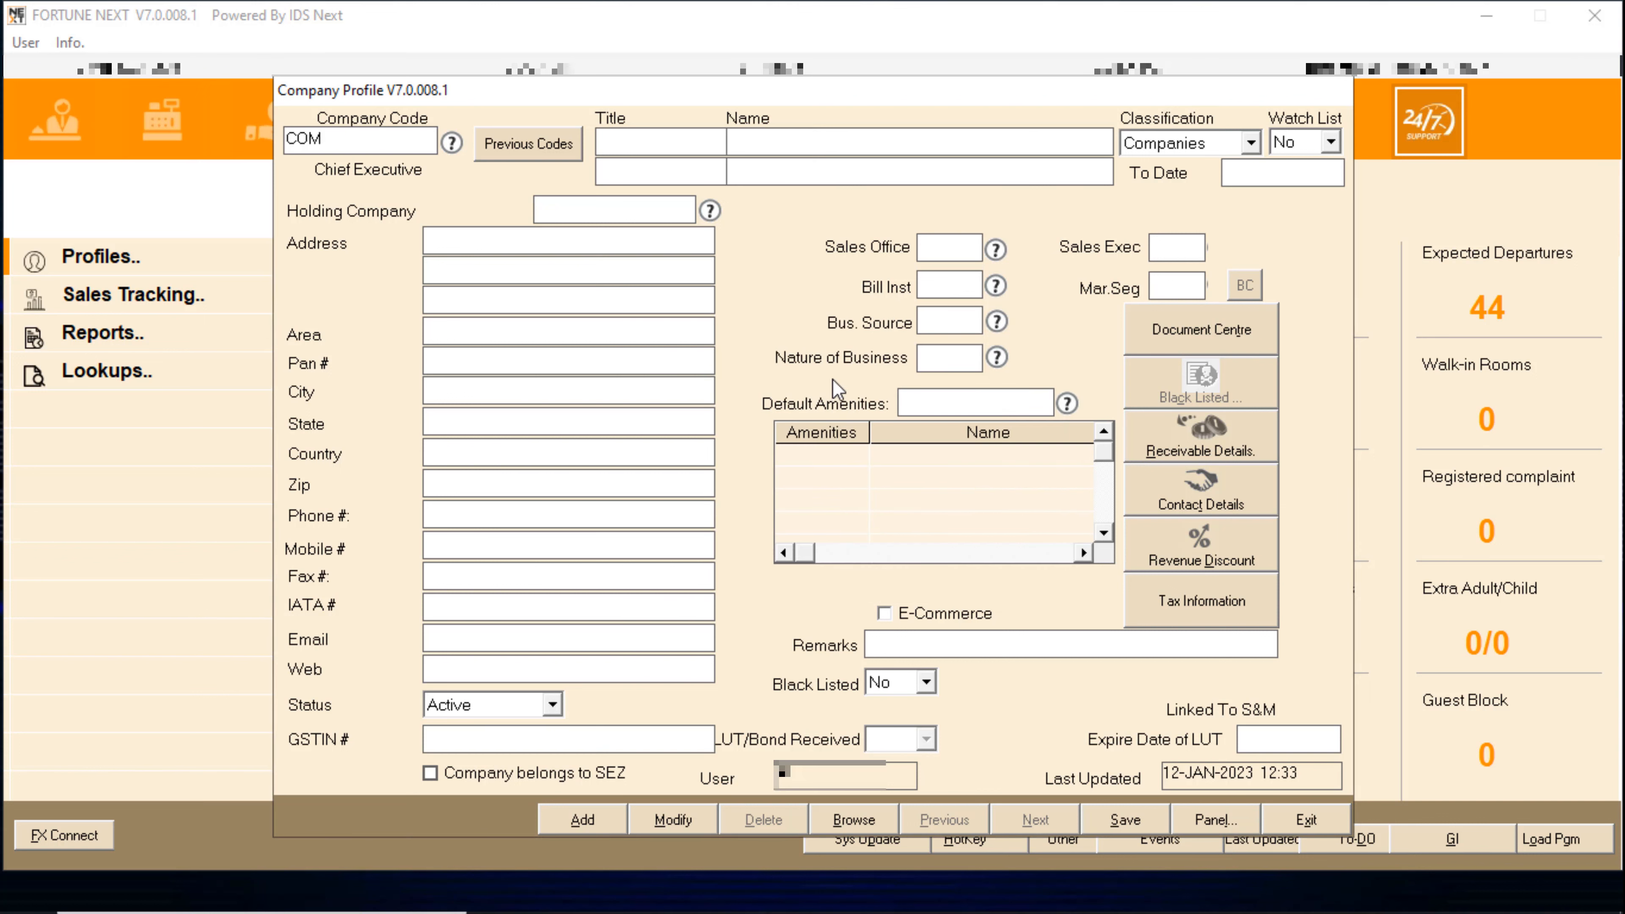
- Enter code COM0010, title M/S and company name IMTECH IT SOLUTION
type("0010")
key("Tab")
type("M")
type("/S")
type("I")
type("MTEC")
type("H")
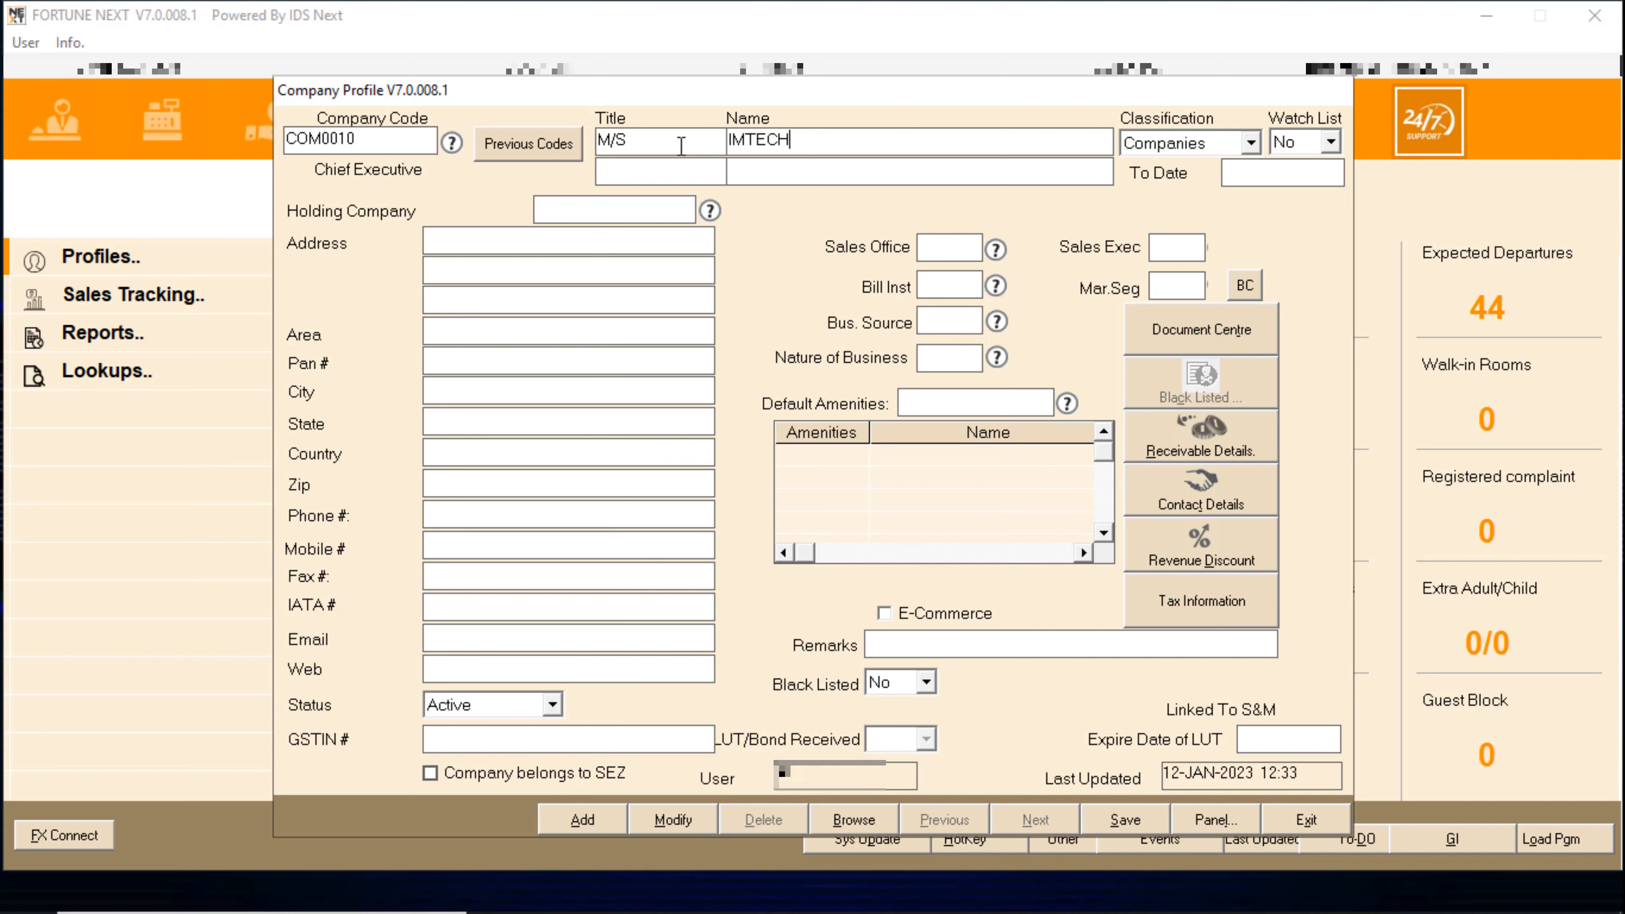
type(" IT SOLUTION")
key("Tab")
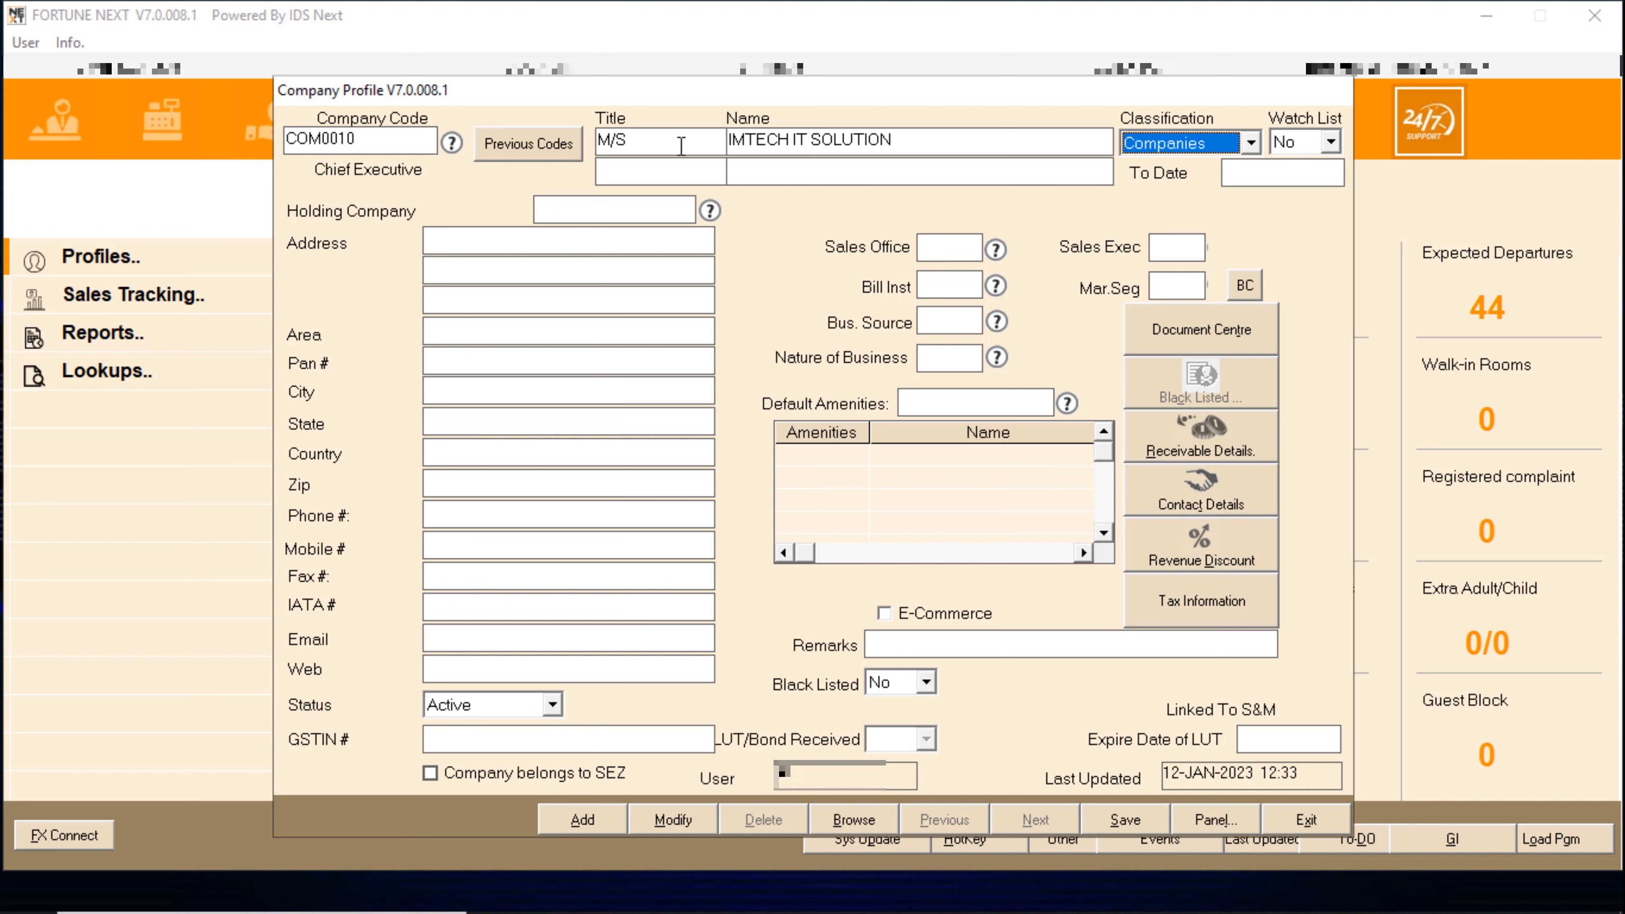
key("Tab")
key("Tab")
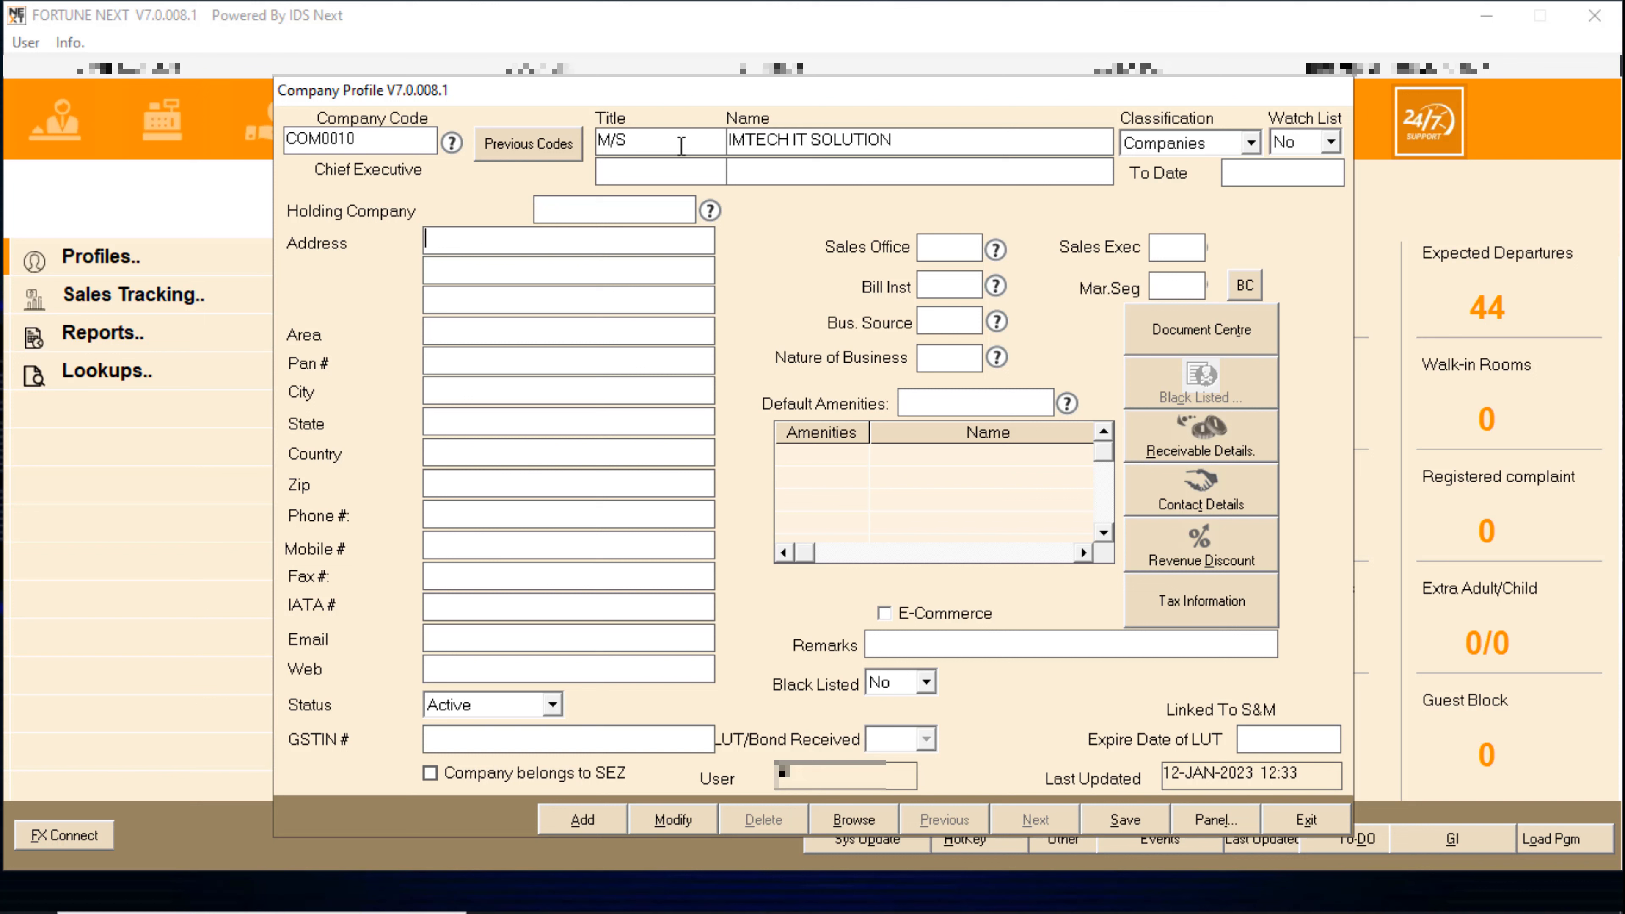
- Fill in the address line, correct the area, then enter city, state and country INDIA
type("asdf")
key("Tab")
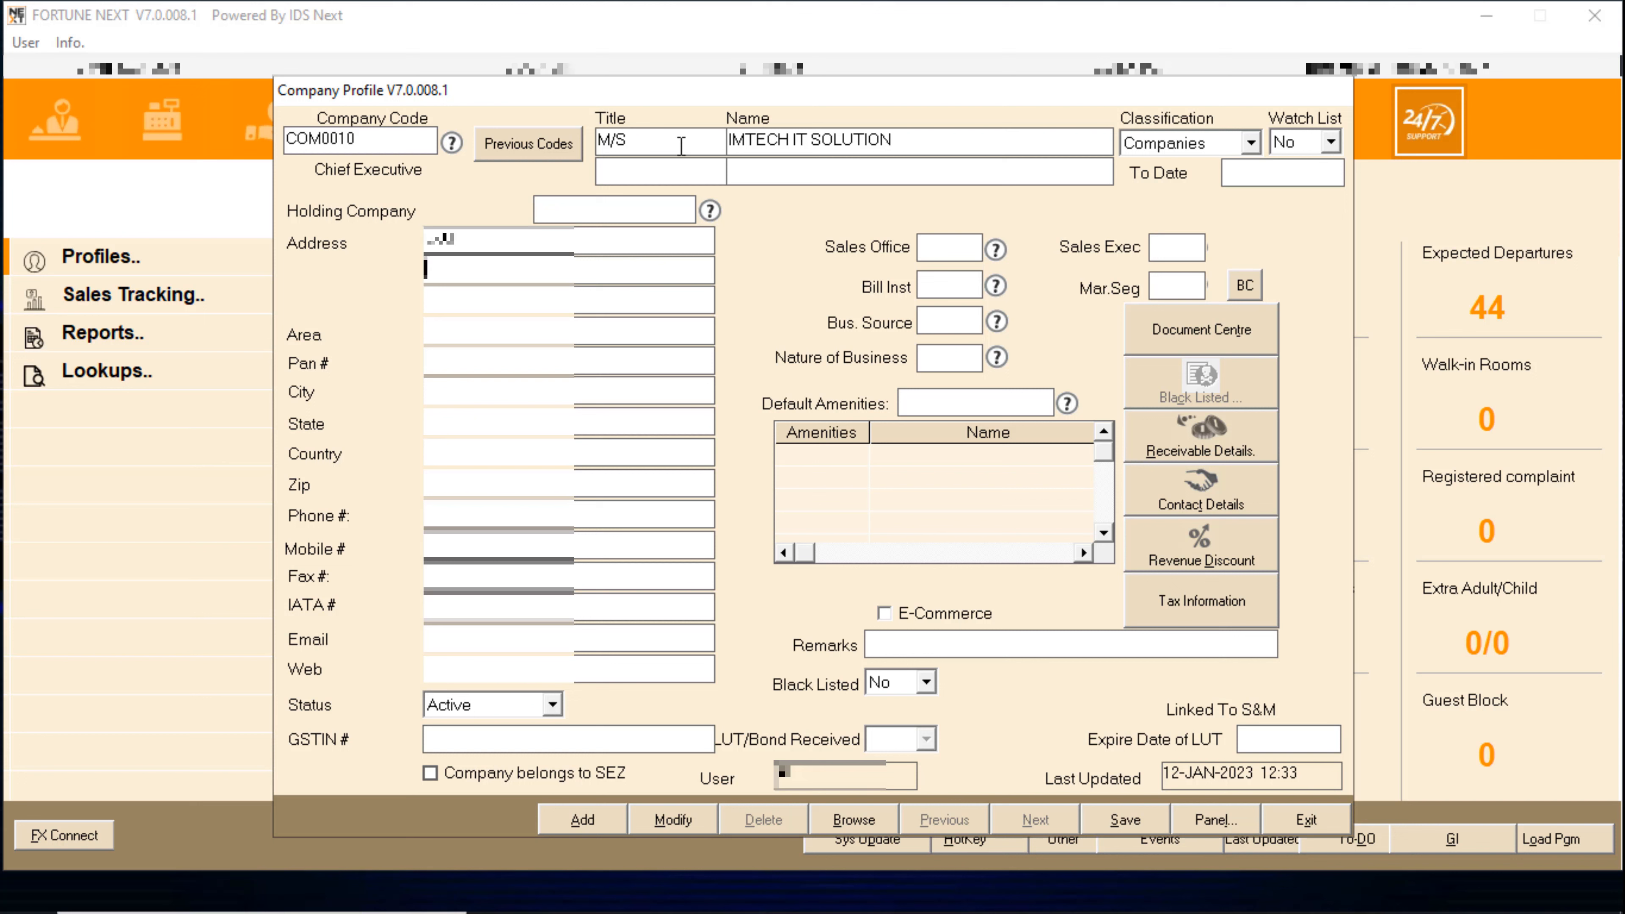
key("Tab")
key("Tab")
type("asdf")
key("Tab")
key("shift+Tab")
key("Delete")
key("Delete")
key("Delete")
key("Delete")
type("asd")
key("Tab")
key("Tab")
type("ac")
key("Tab")
type("ab")
key("Tab")
type("INDIA")
key("Tab")
- Enter the zip code, phone and mobile numbers, email address and website wwwW.TAch.COM
type("400001")
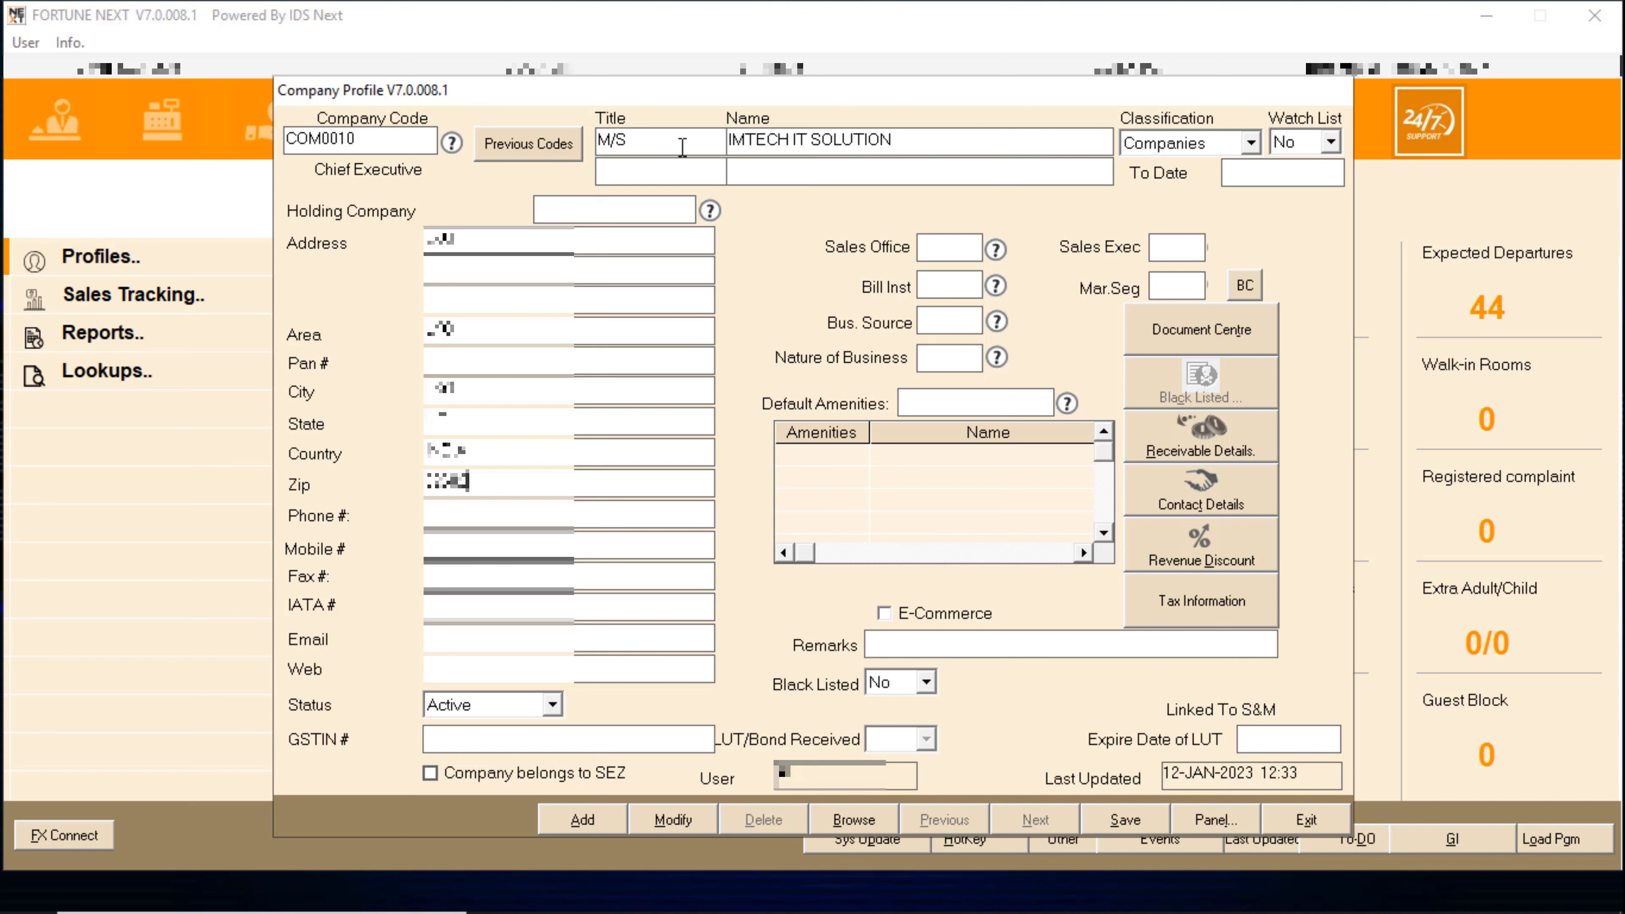
type("1")
key("Tab")
key("Tab")
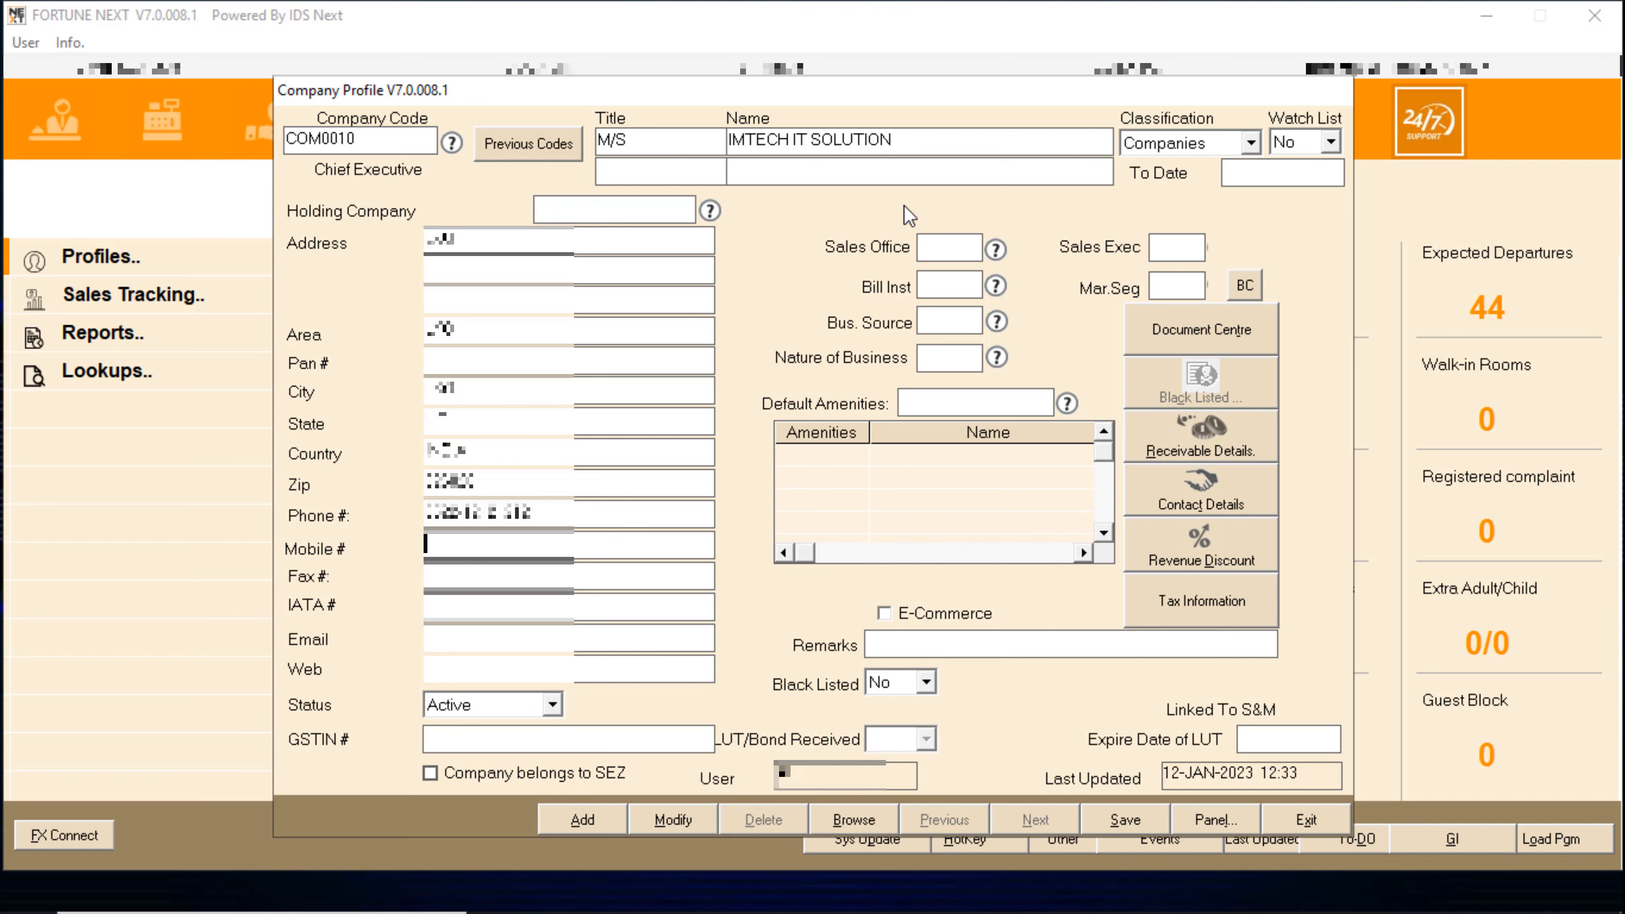
key("Tab")
key("Tab")
key("Tab")
type("Tegfsadd")
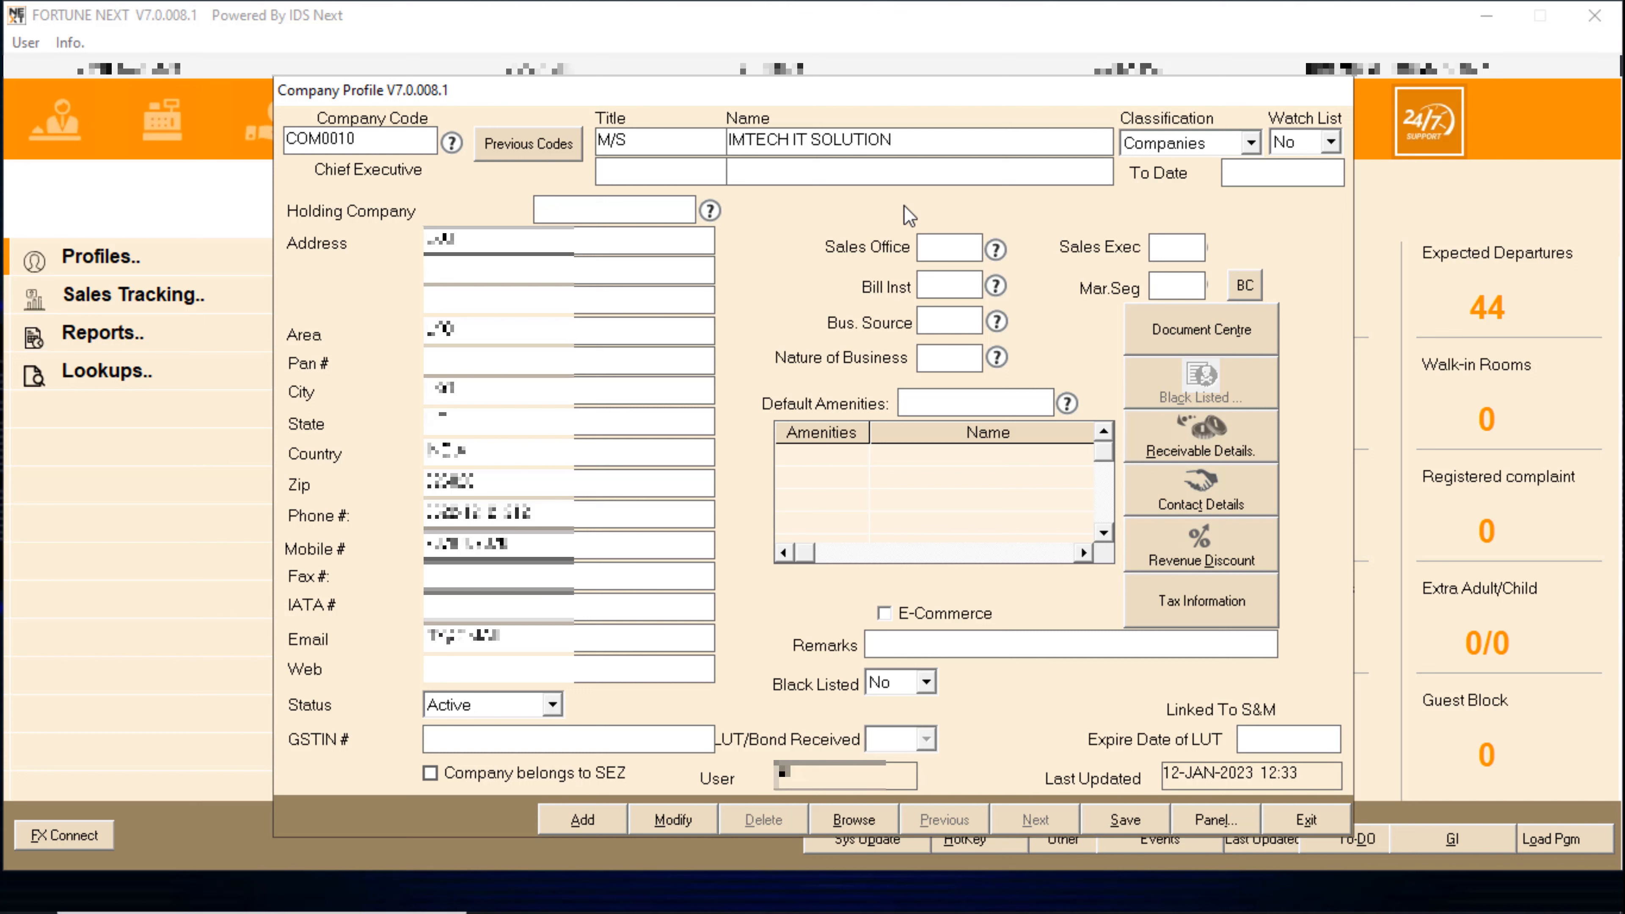
type(".COM")
key("Tab")
type("wwwW.TAch.CO")
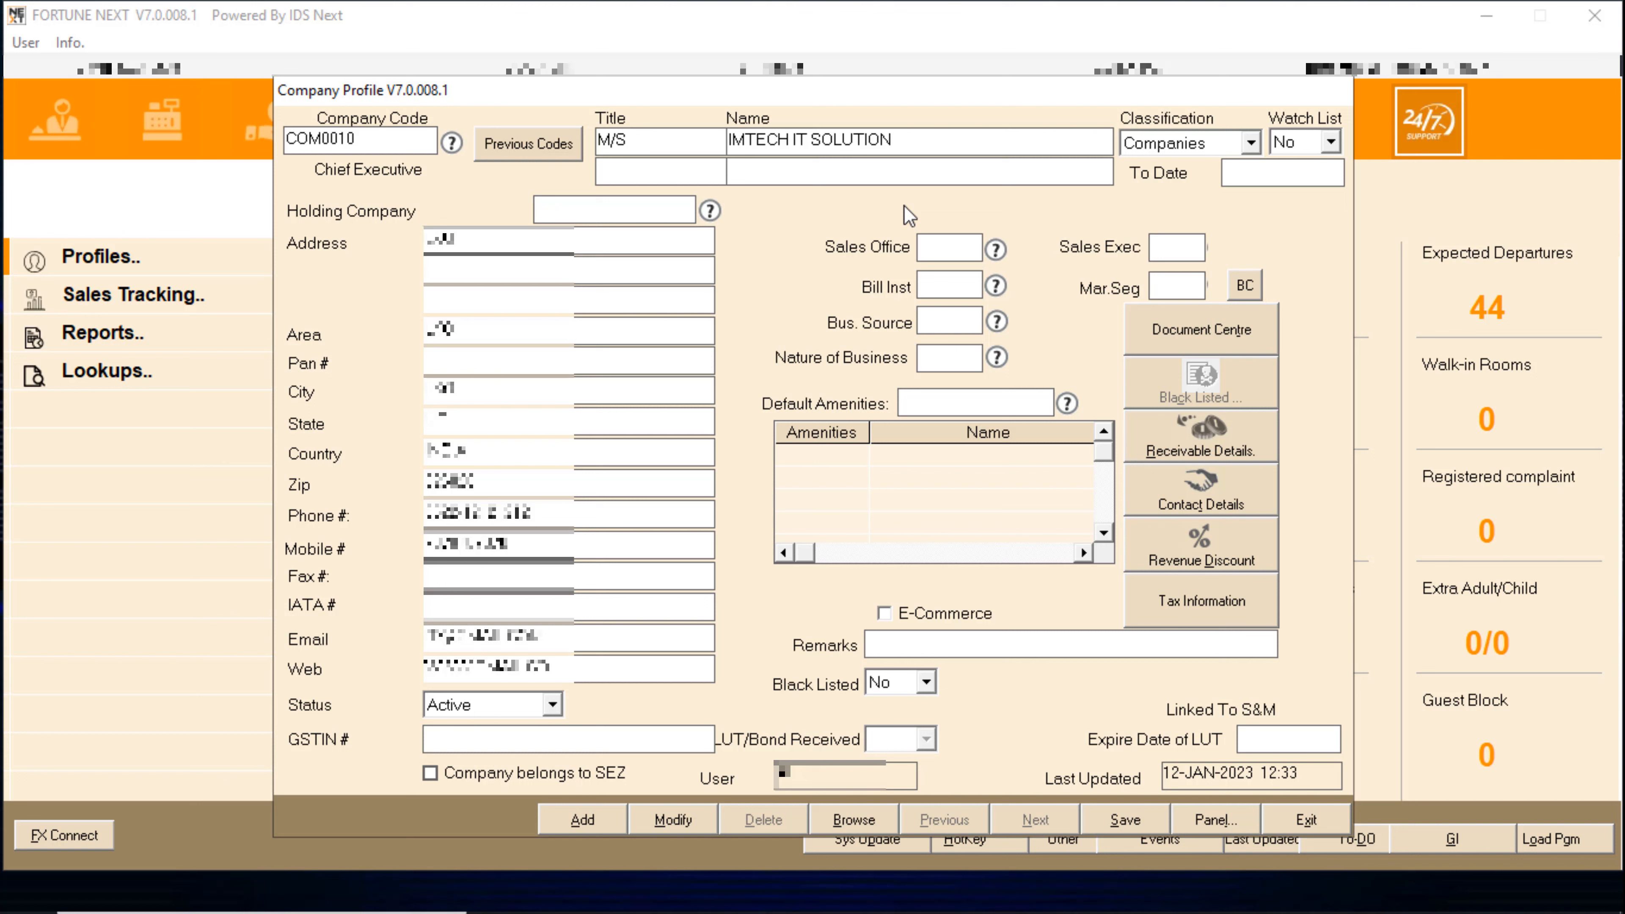
type("M")
key("Tab")
key("Tab")
key("Tab")
- Set the sales office to UNI and the sales executive to IMT
double_click(936, 248)
double_click(687, 380)
double_click(1175, 252)
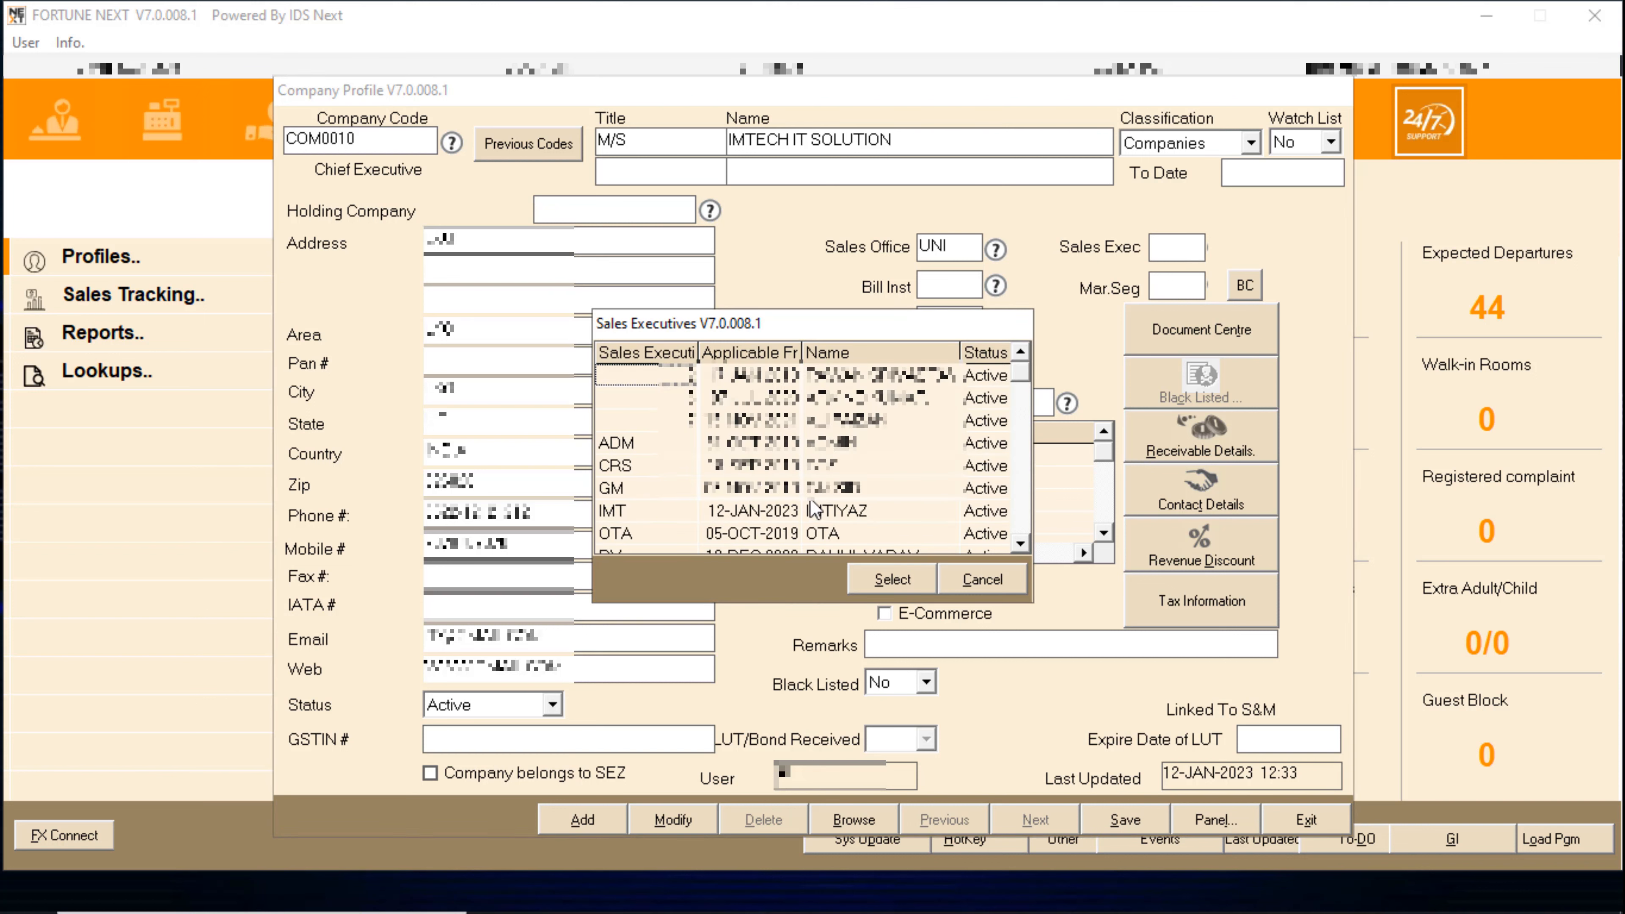
double_click(853, 506)
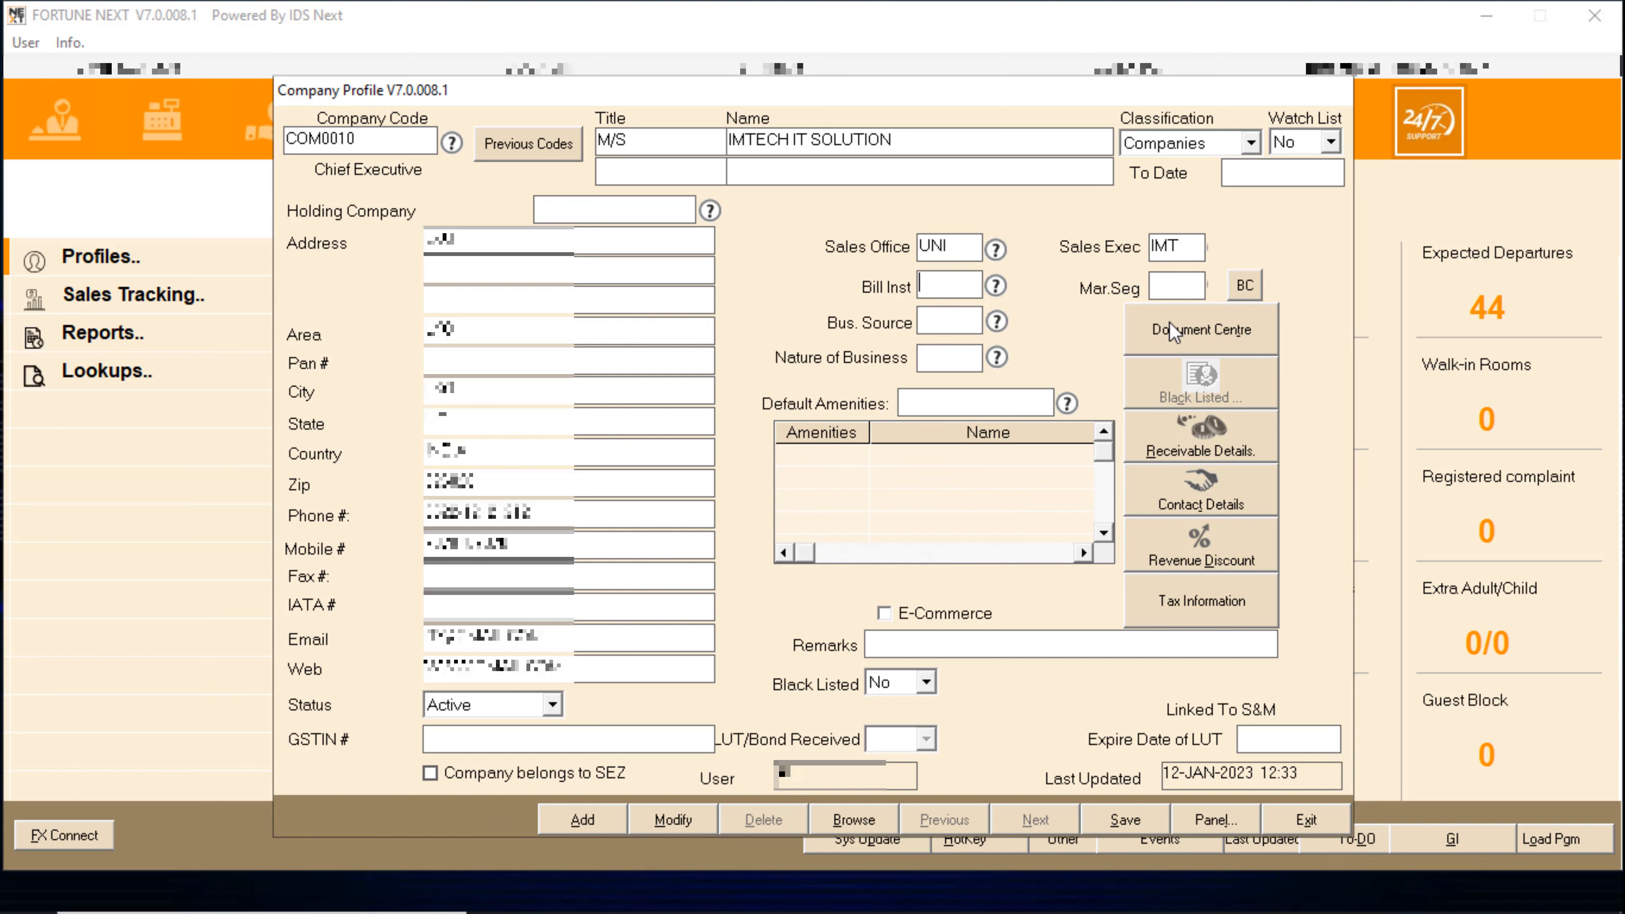
- Pick billing instruction 2, BILL TO COMPANY, from the Billing Instructions list
left_click(990, 281)
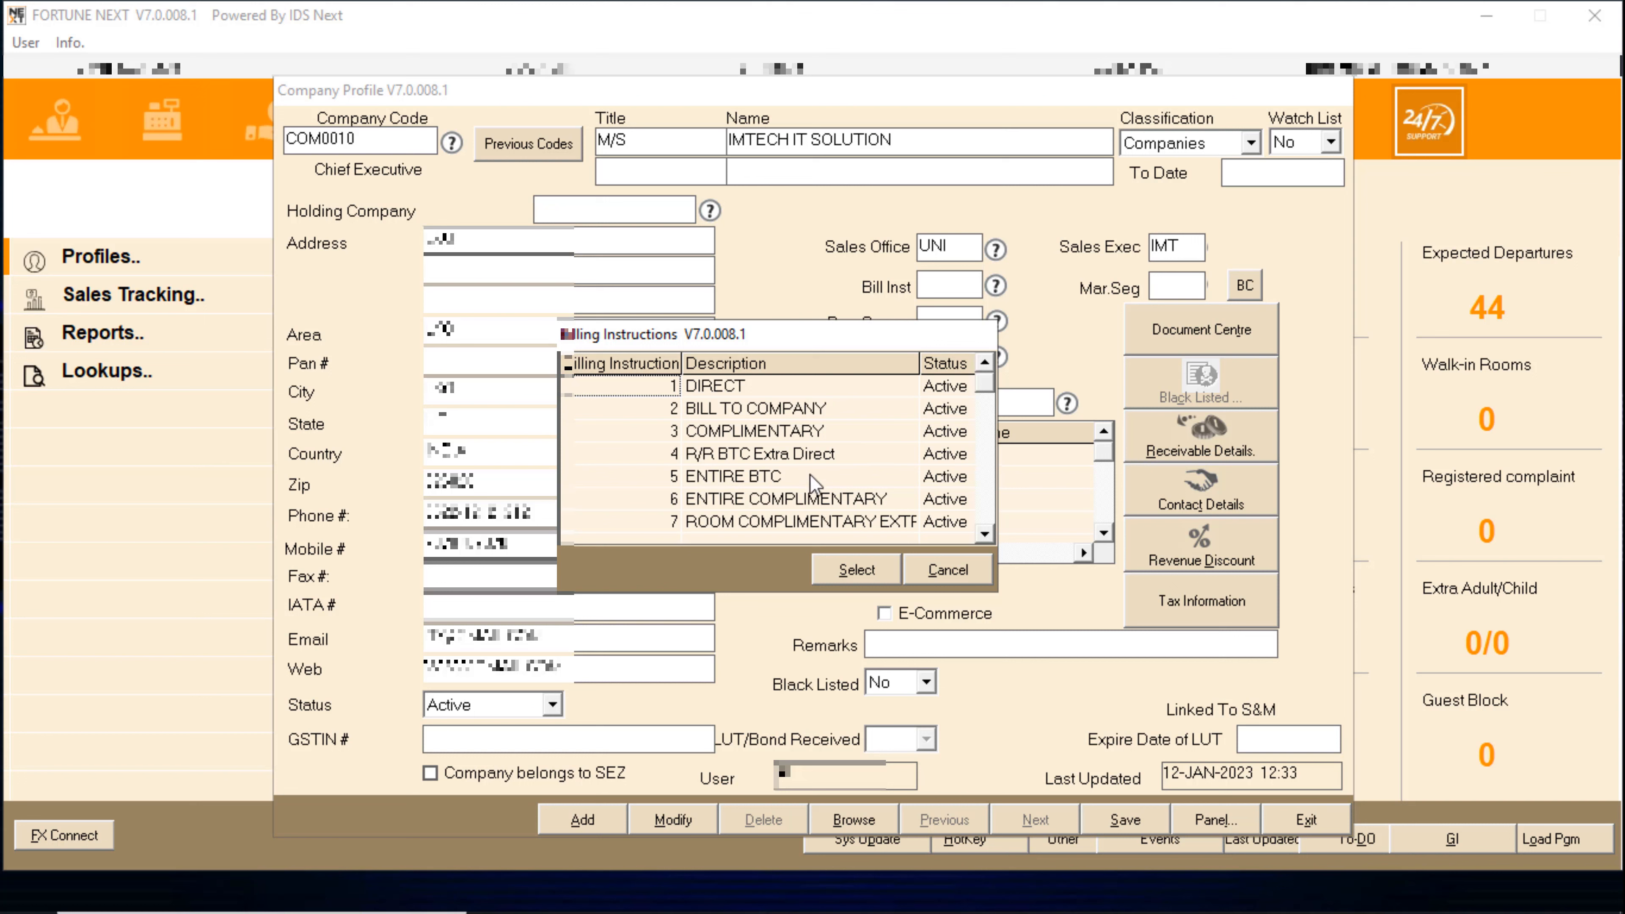
left_click(985, 533)
left_click(986, 533)
left_click(986, 534)
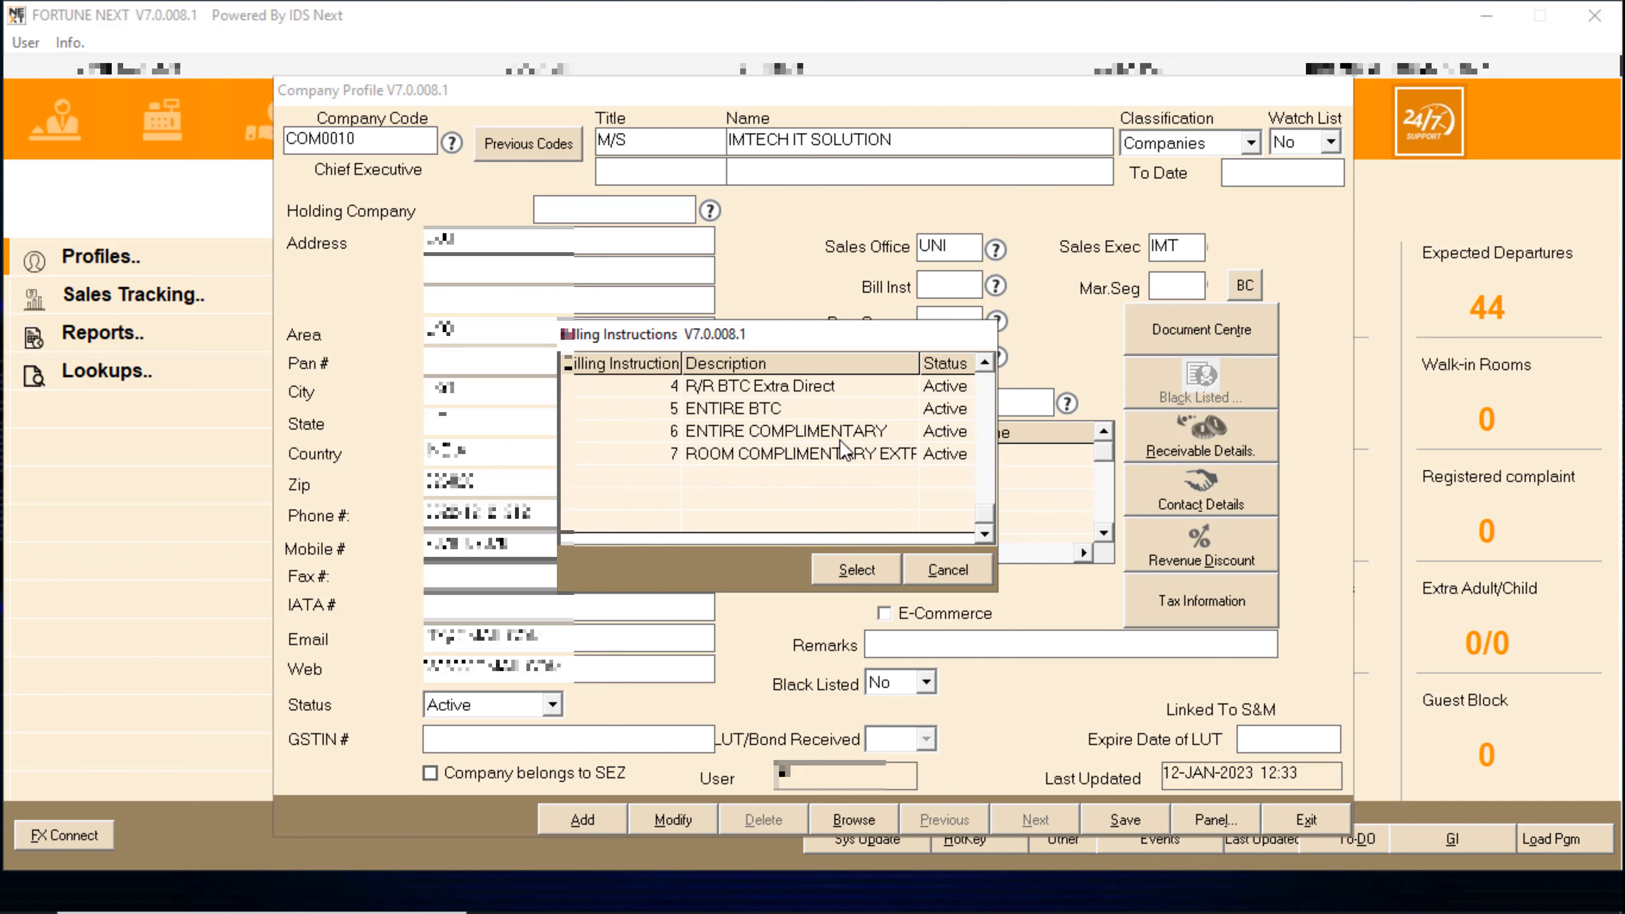
left_click(987, 373)
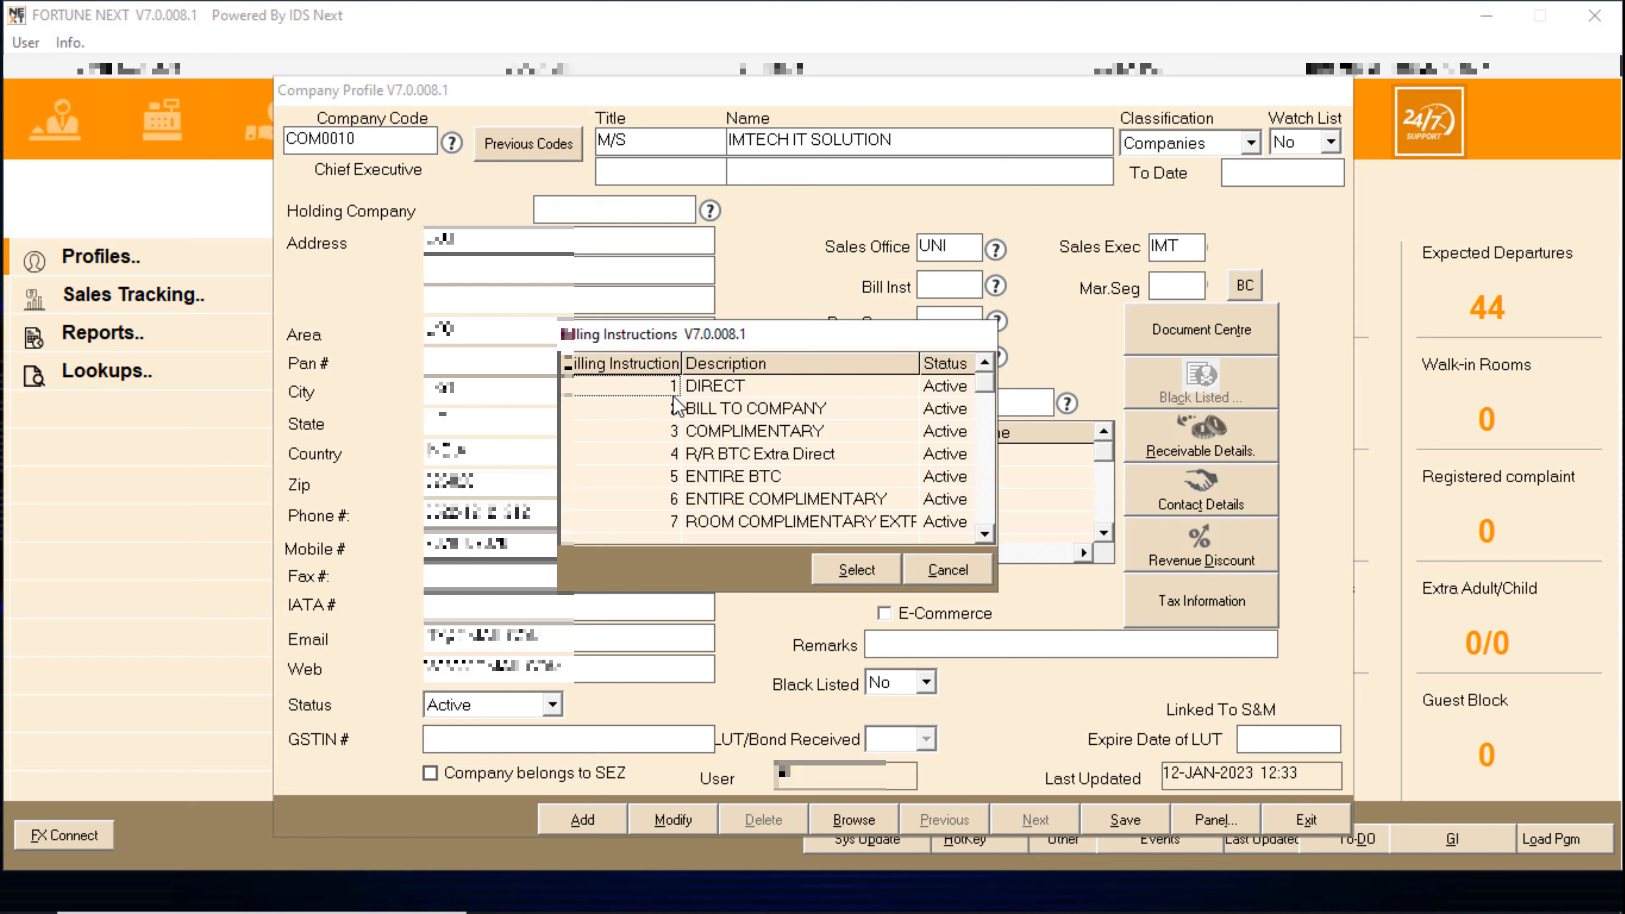
left_click(985, 532)
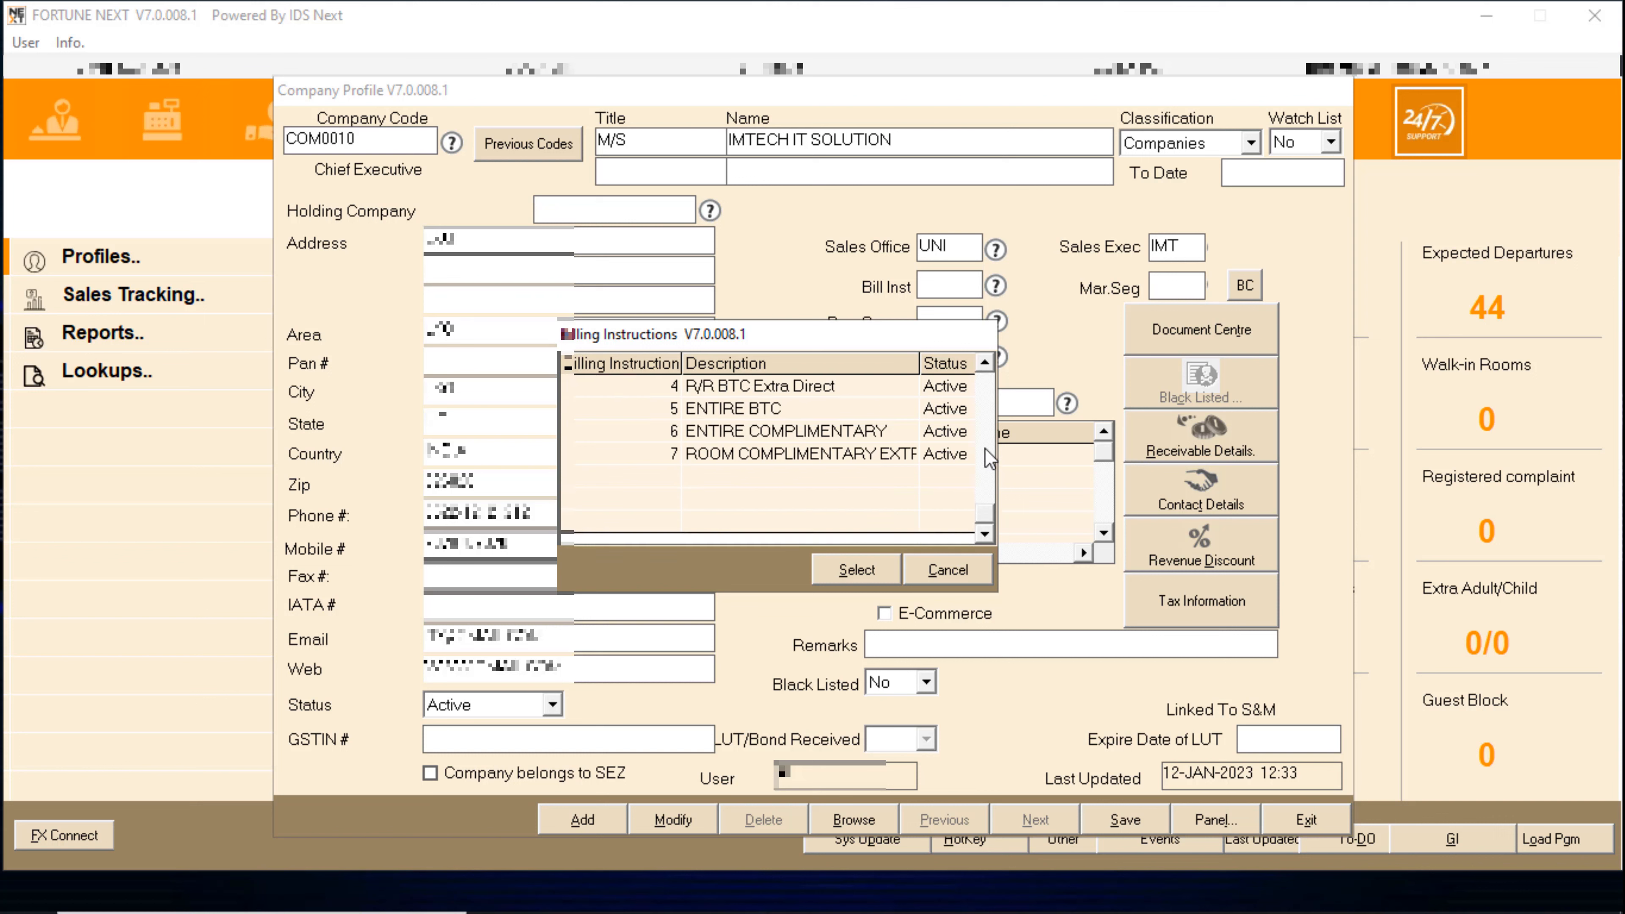
left_click(986, 390)
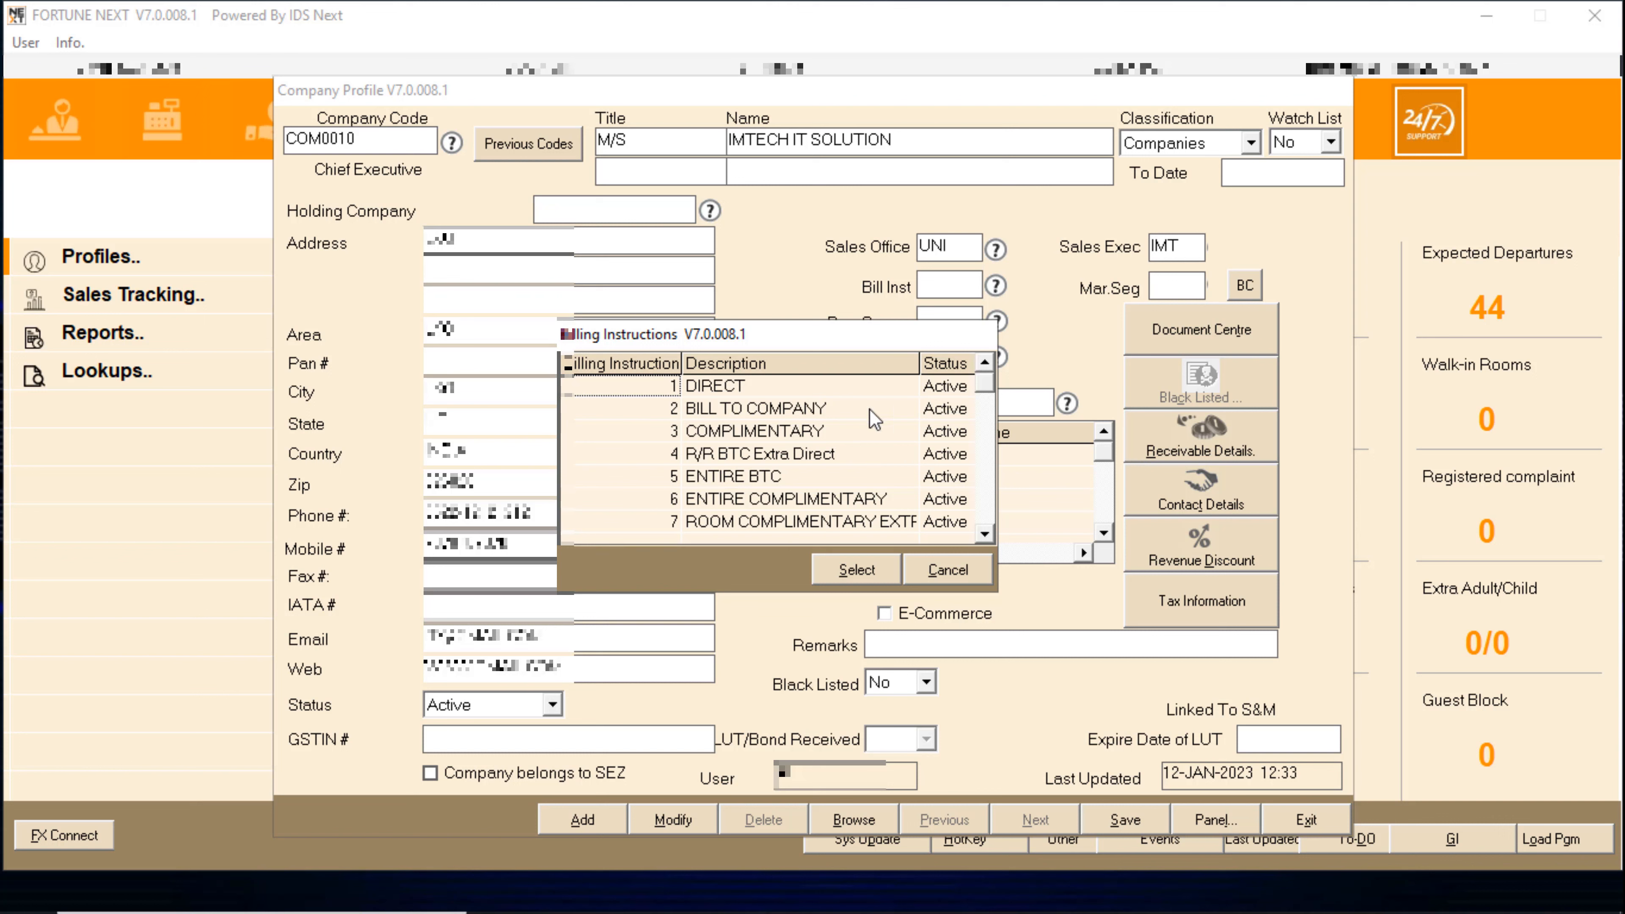
double_click(767, 415)
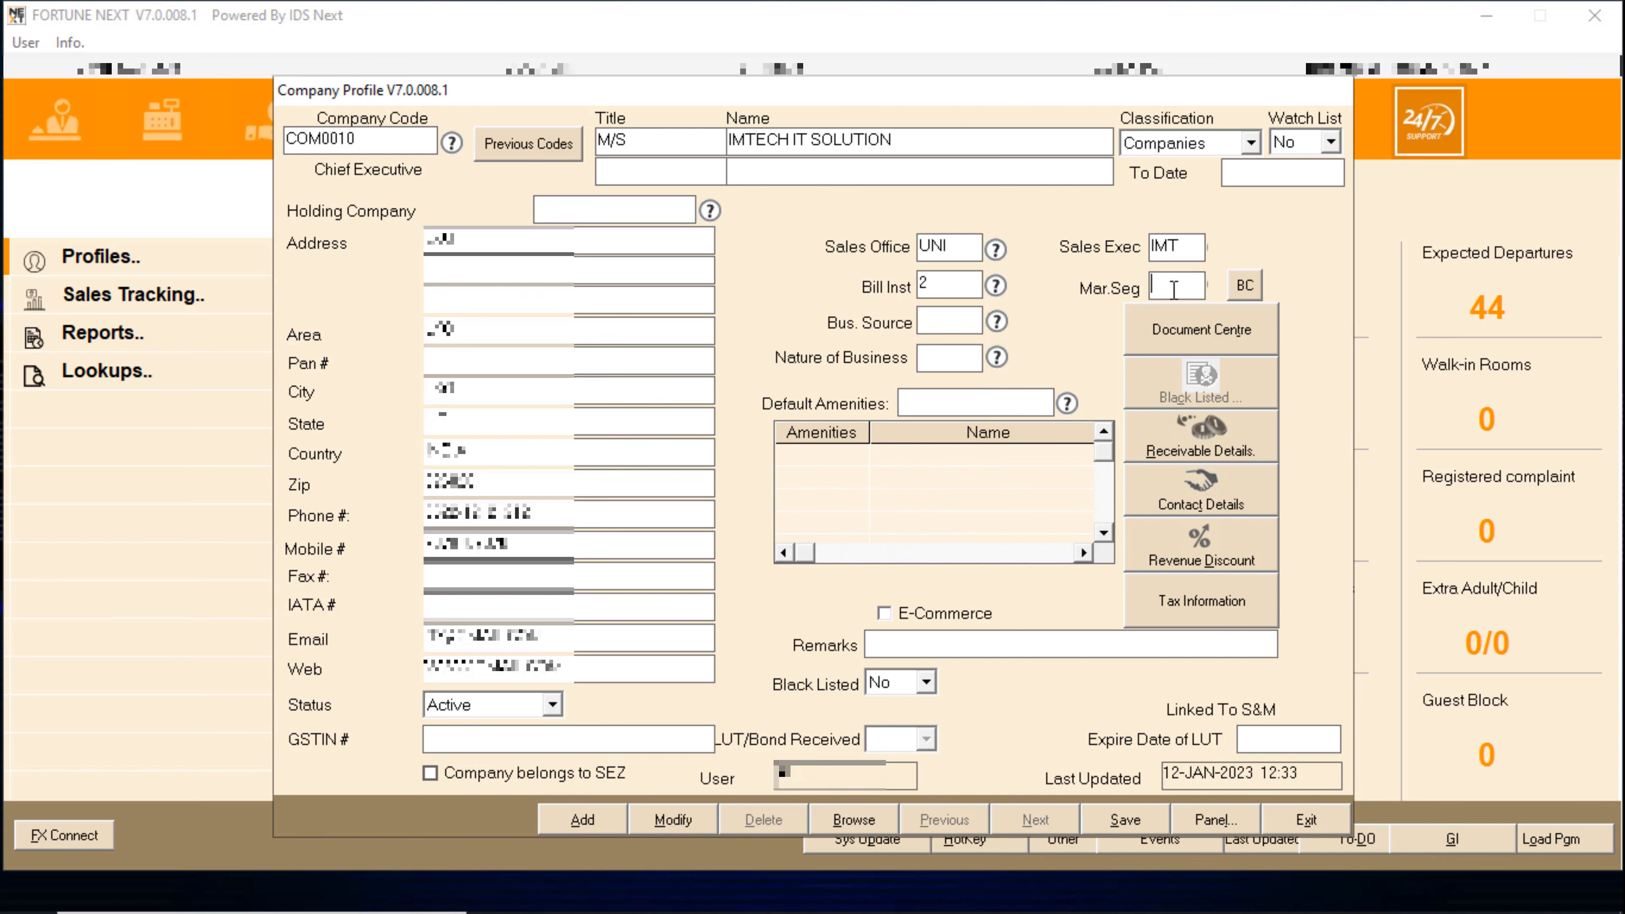
- Set the market segment to CORPORATE (COR)
key("Return")
key("Return")
double_click(1181, 290)
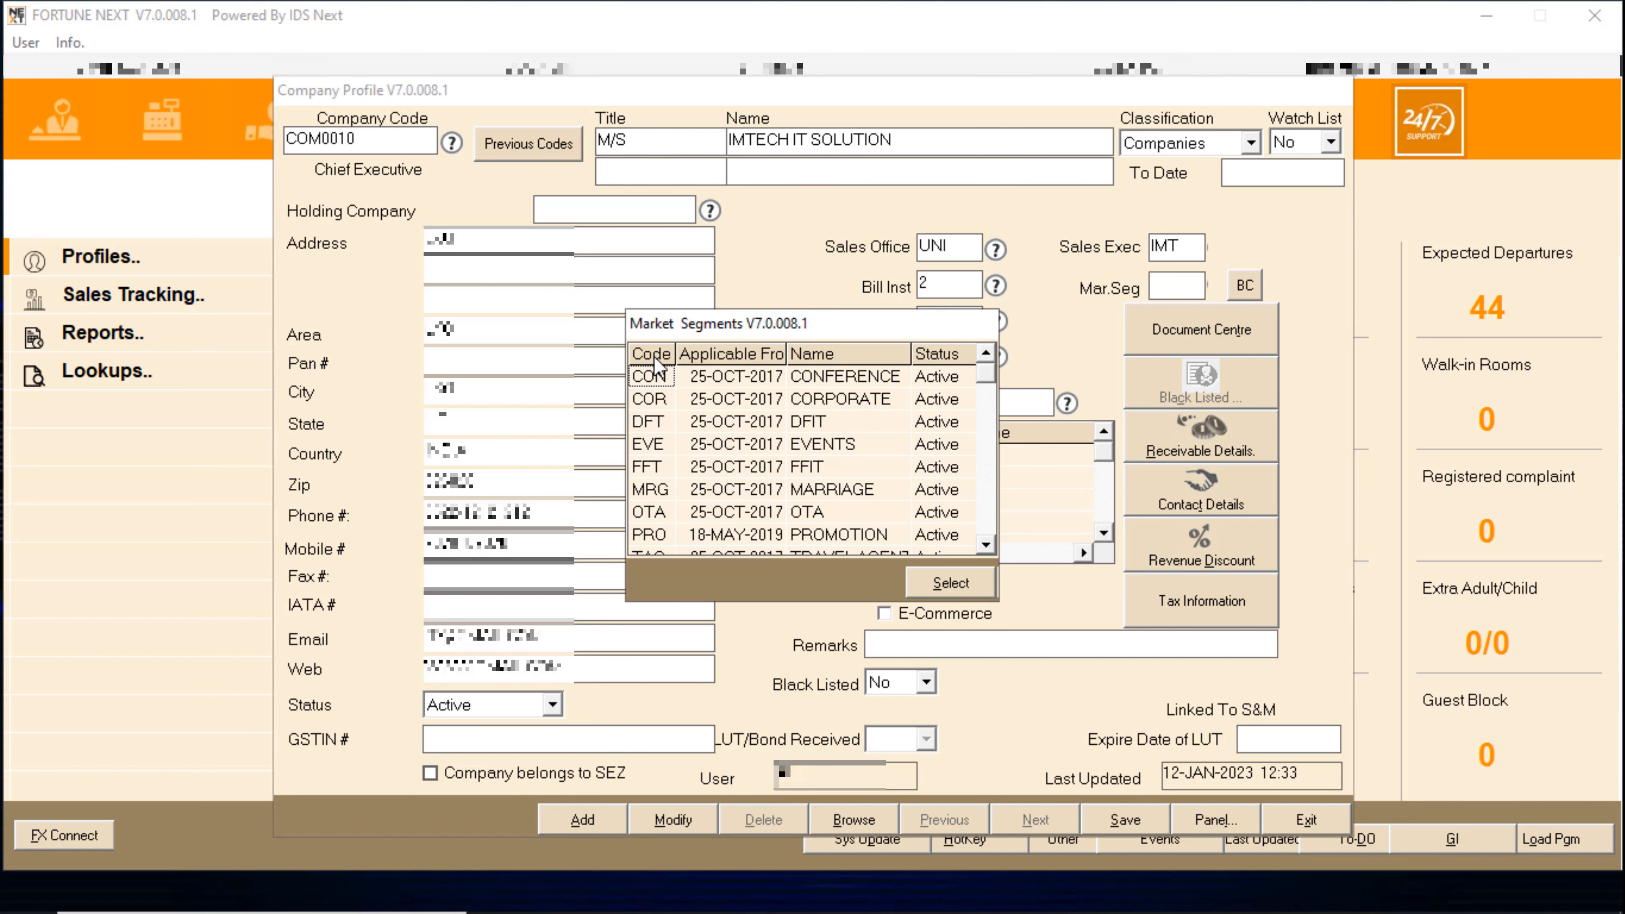
double_click(816, 397)
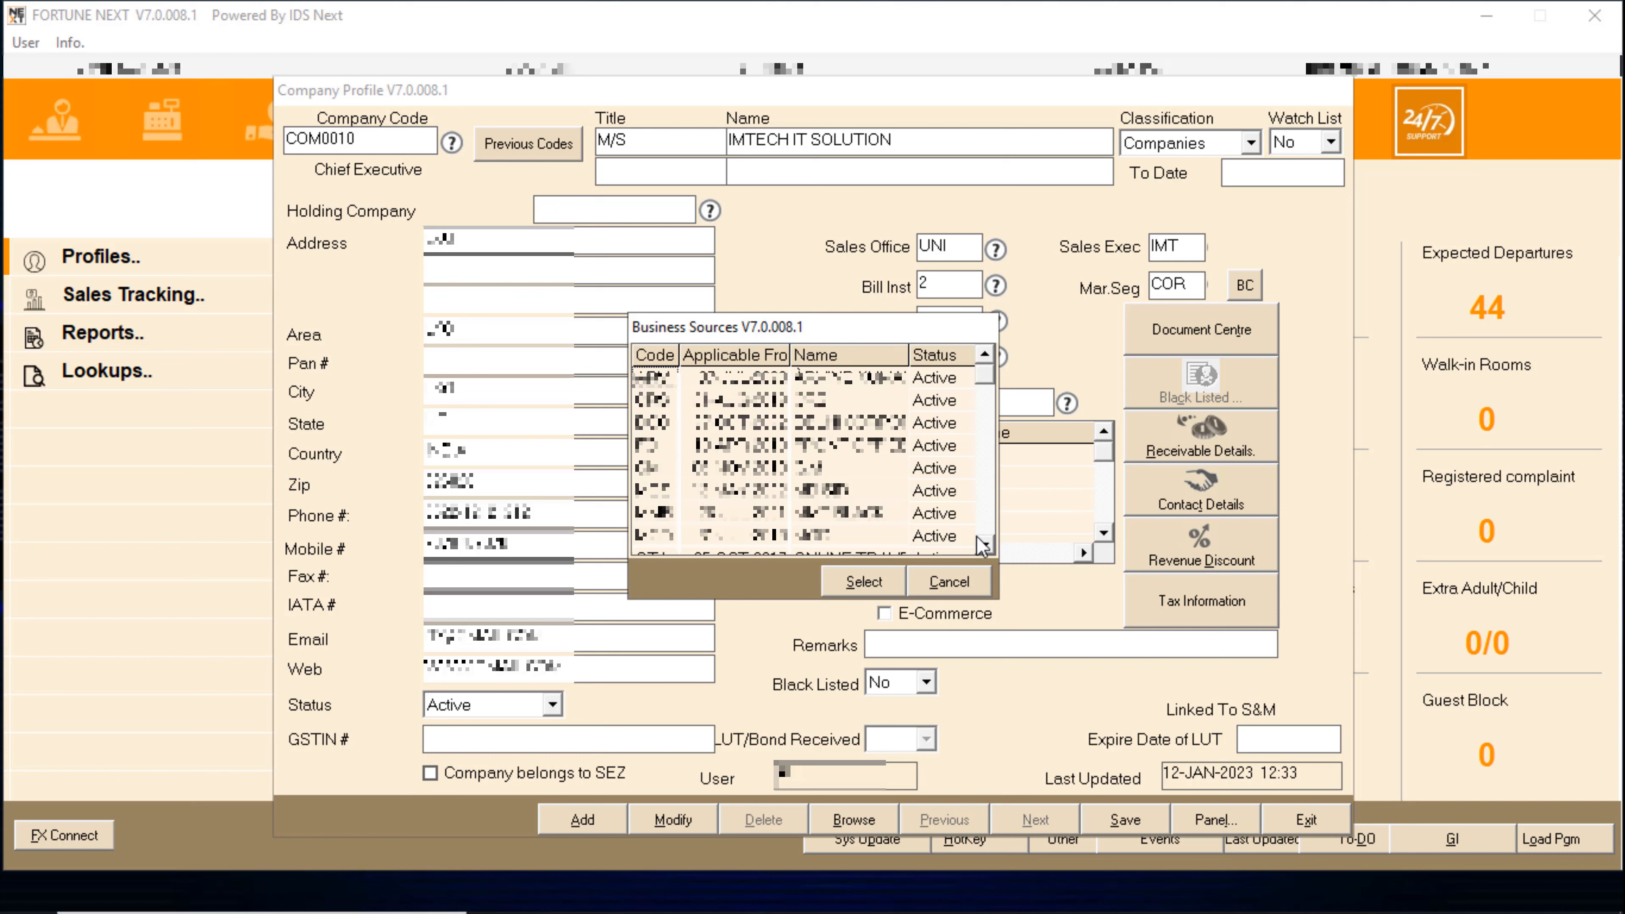
- Choose GM from the Business Sources list as the business source
left_click(986, 547)
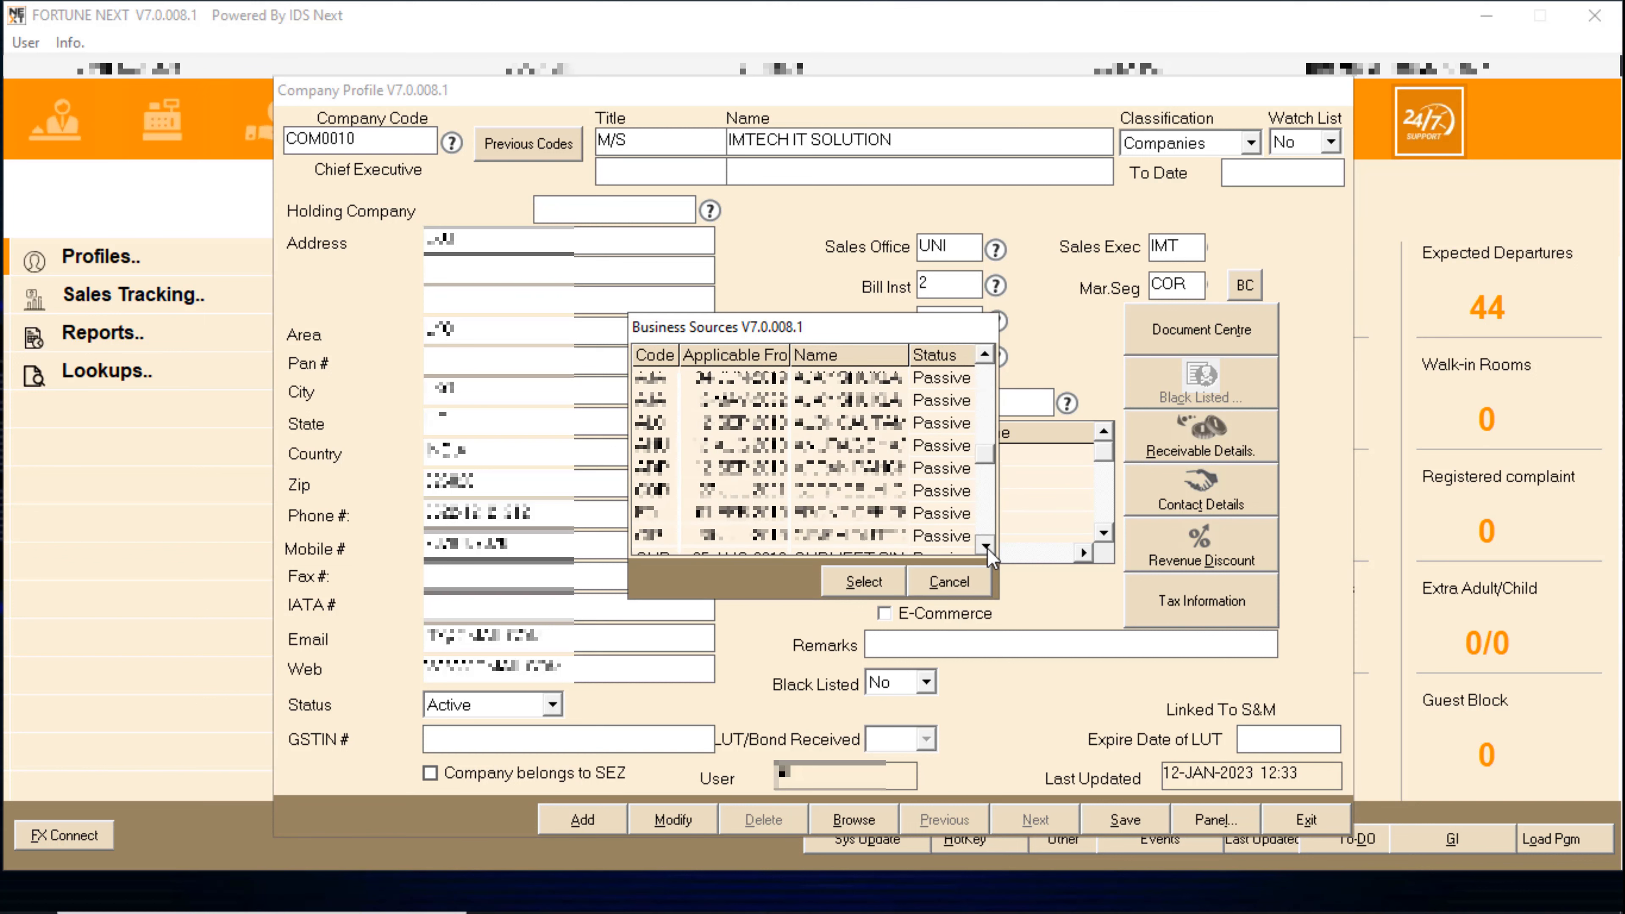
left_click(986, 547)
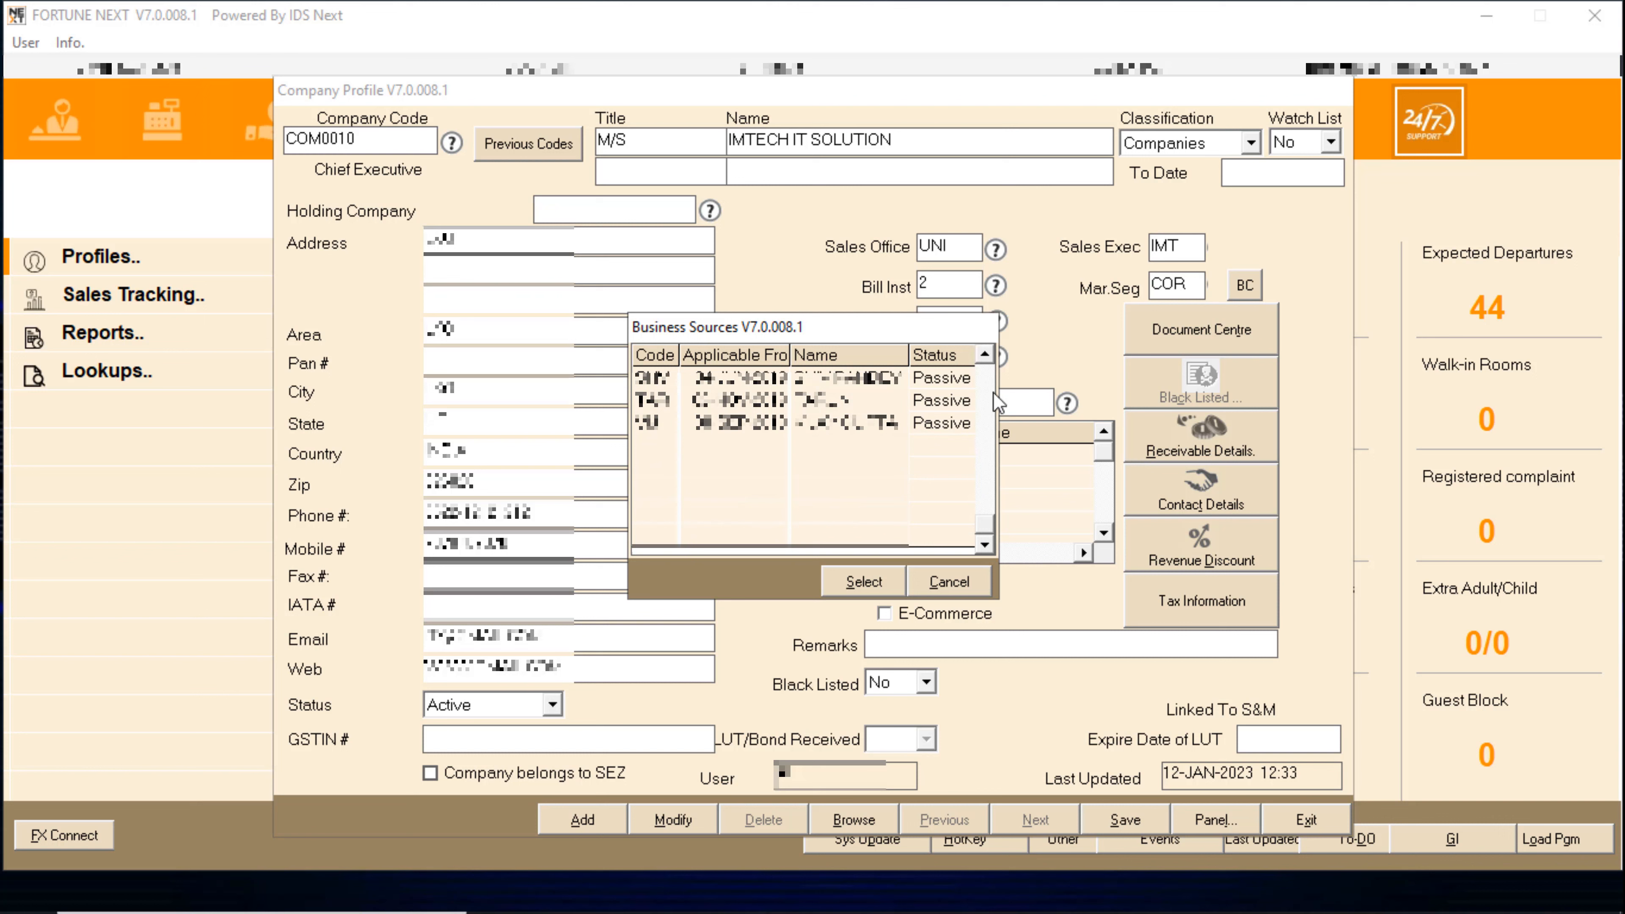
scroll(993, 392, "up", 5)
left_click(985, 350)
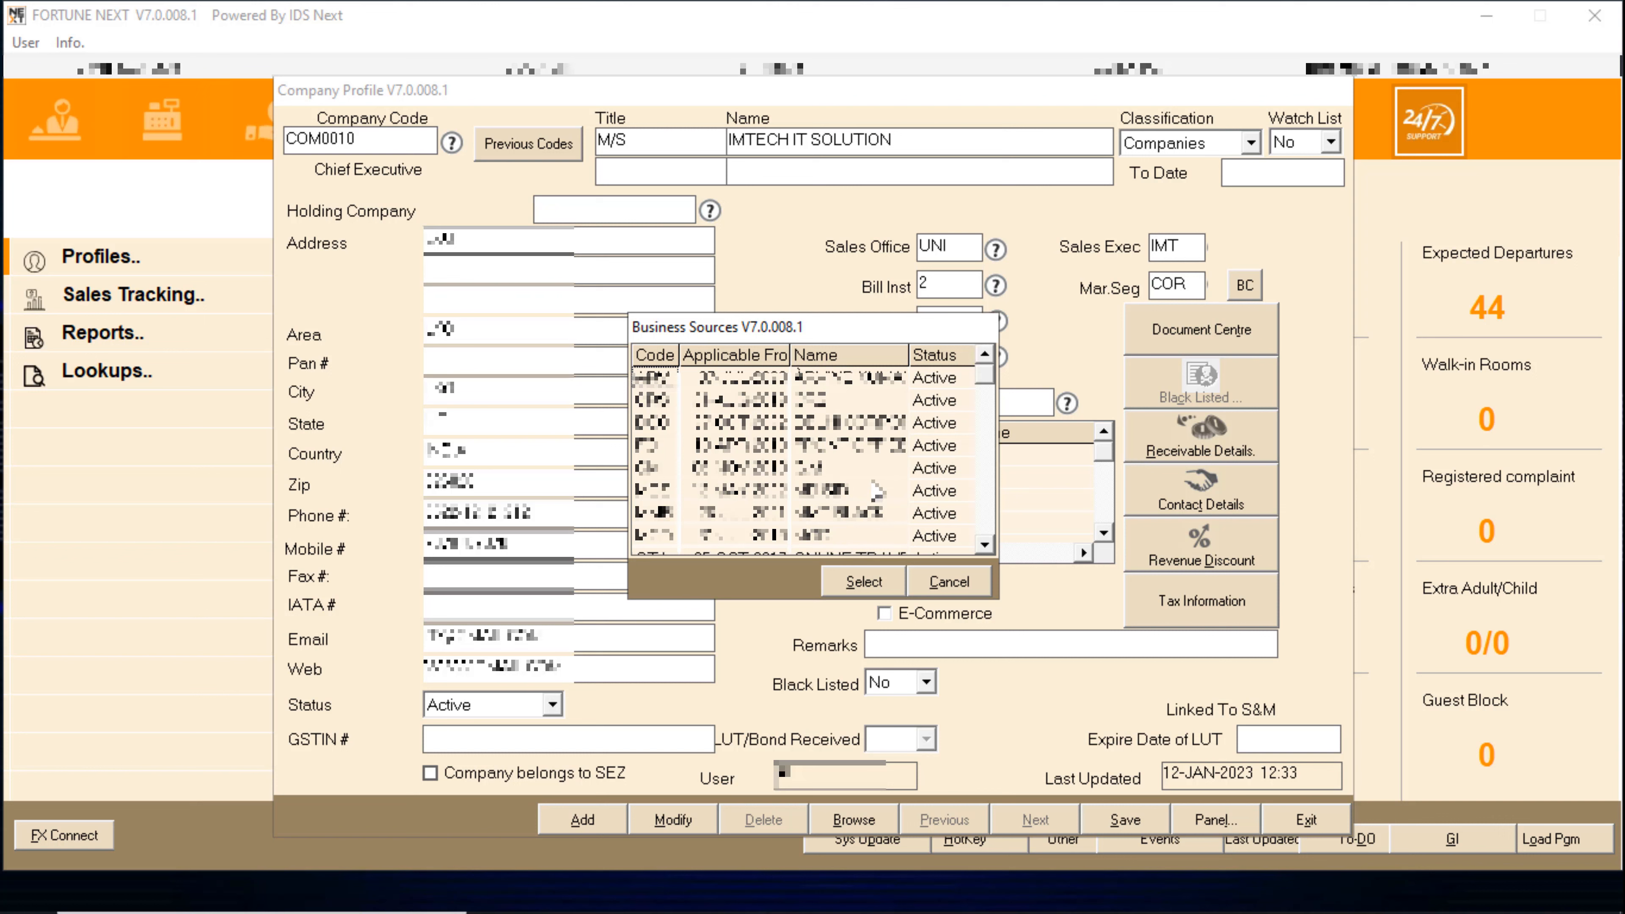
double_click(835, 467)
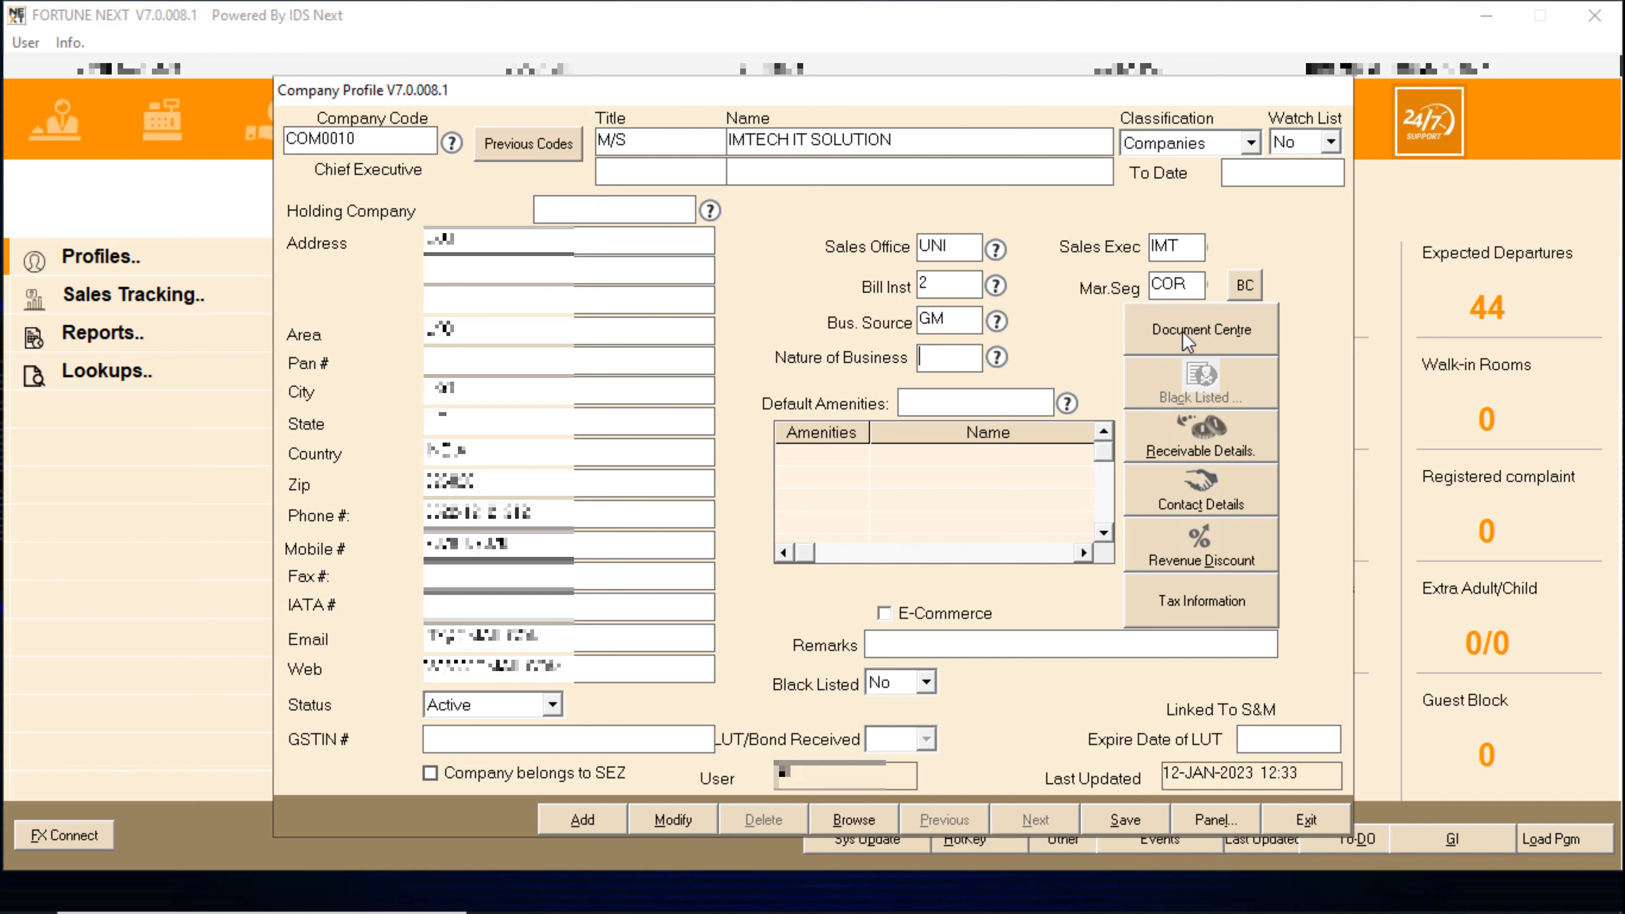
key("Tab")
key("F1")
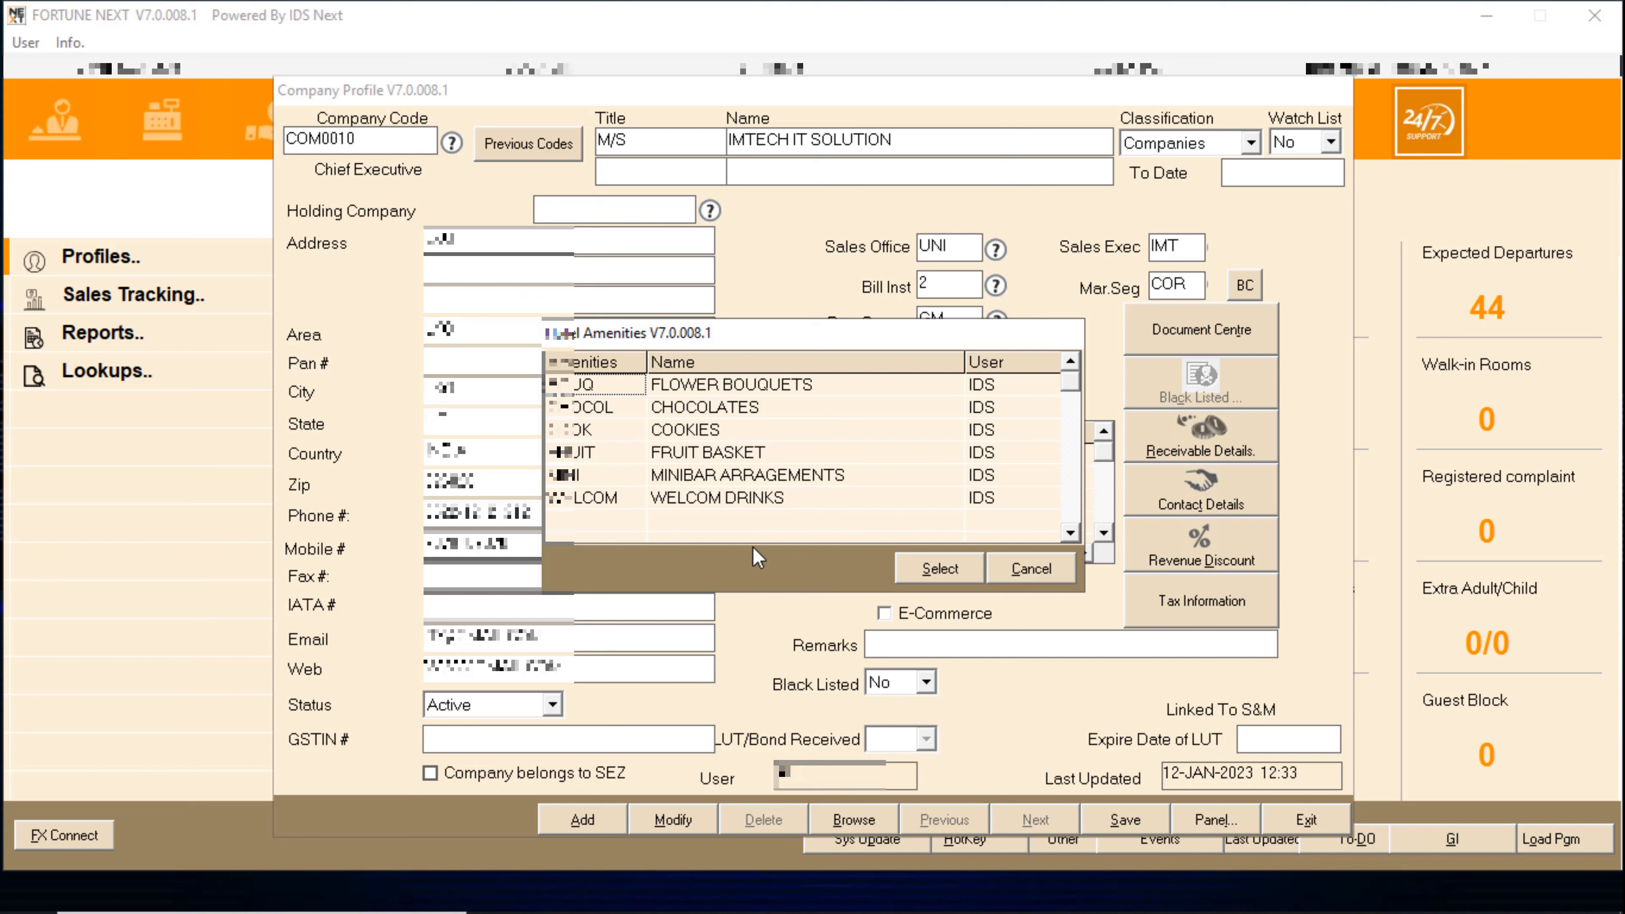
left_click(1040, 571)
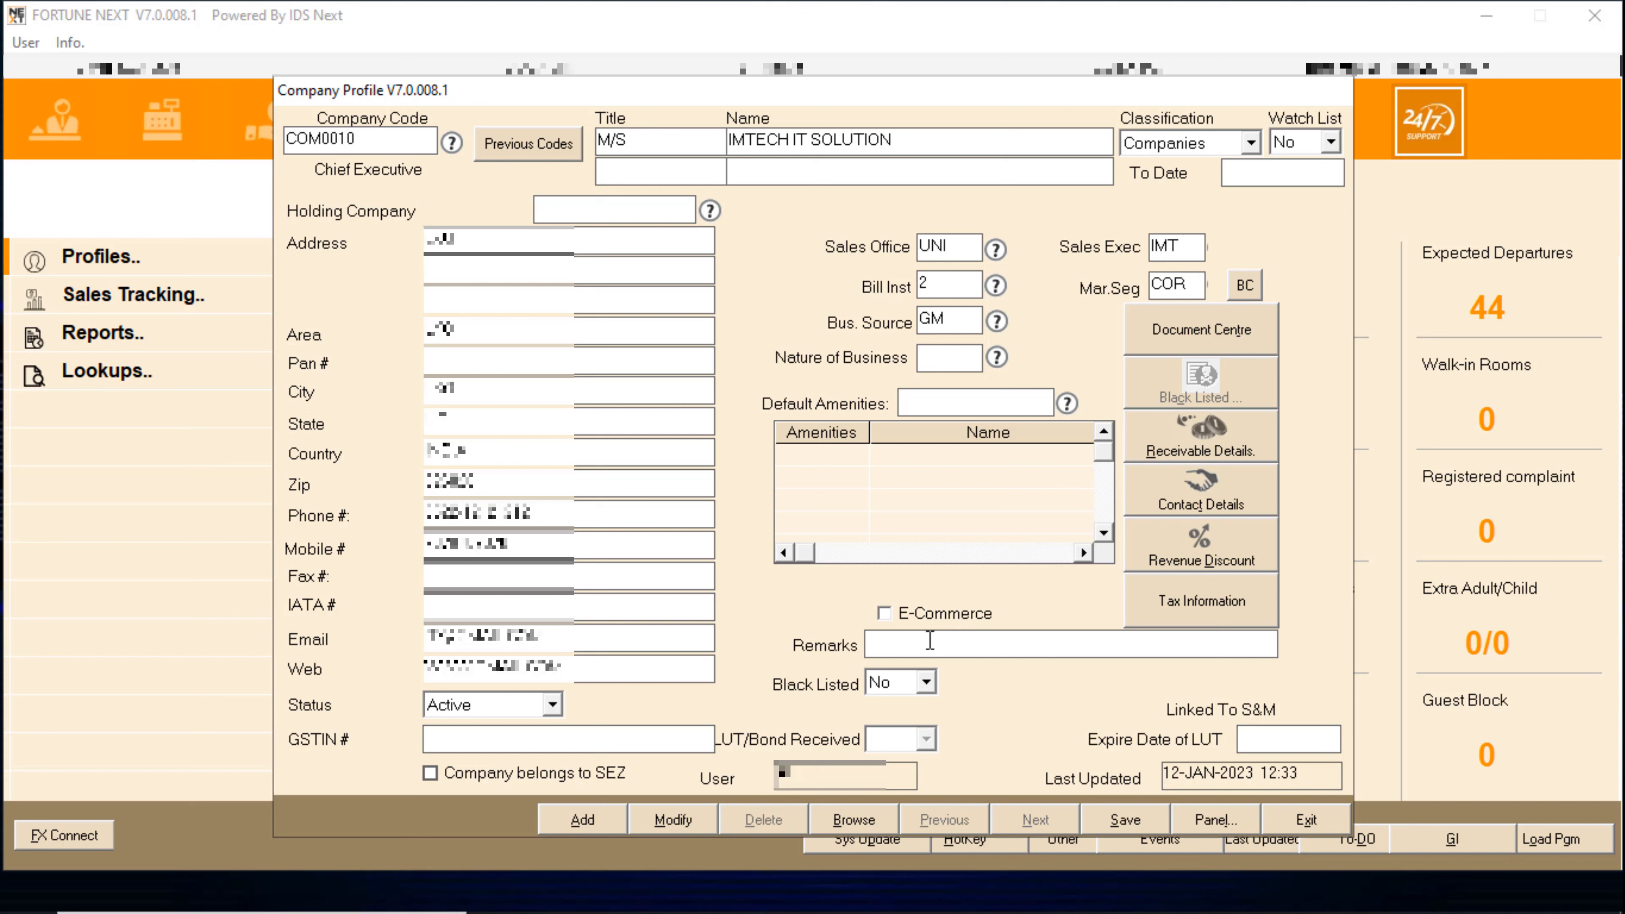
key("Tab")
- In Receivable Details, set Allow Credit to Yes and move into Credit Days
left_click(1233, 428)
left_click(728, 282)
left_click(691, 309)
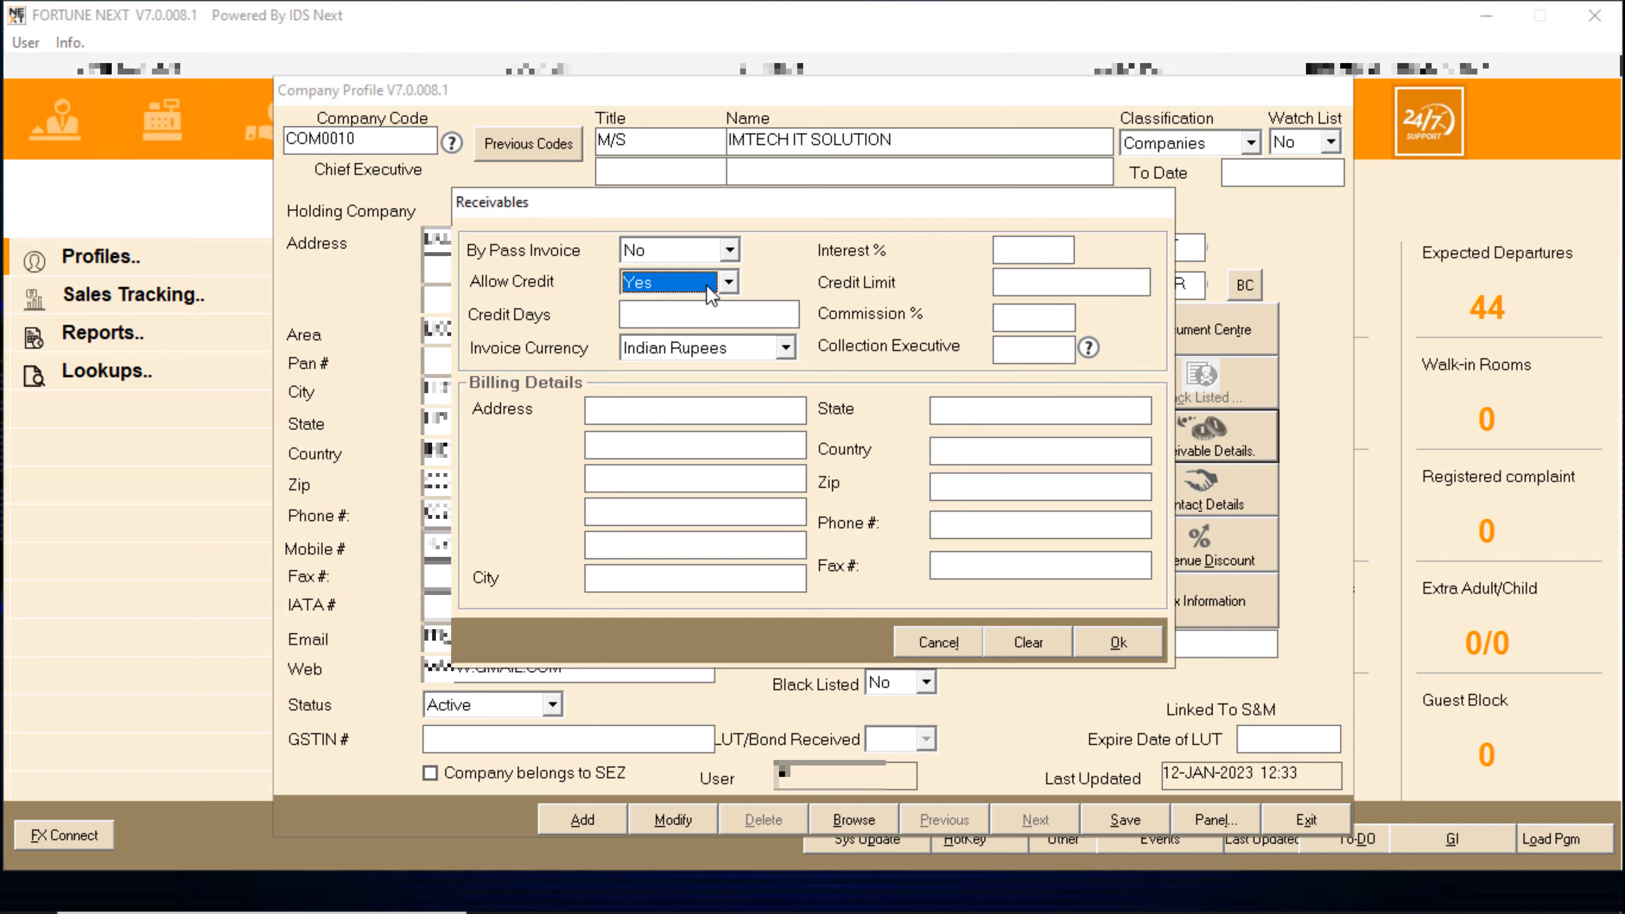
left_click(728, 282)
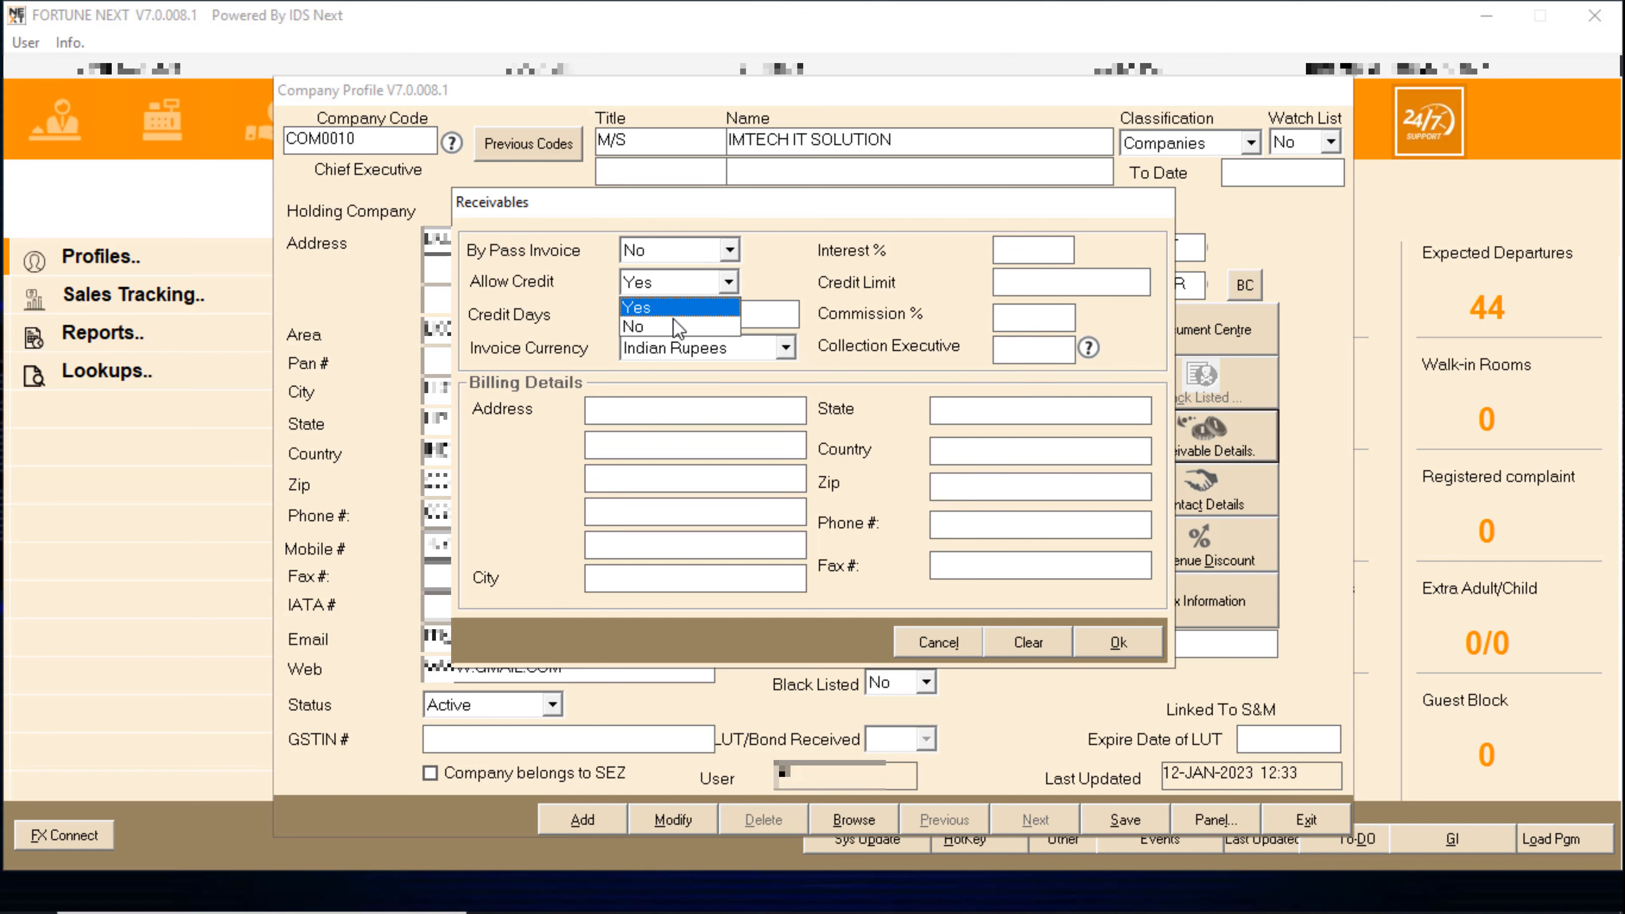
left_click(673, 318)
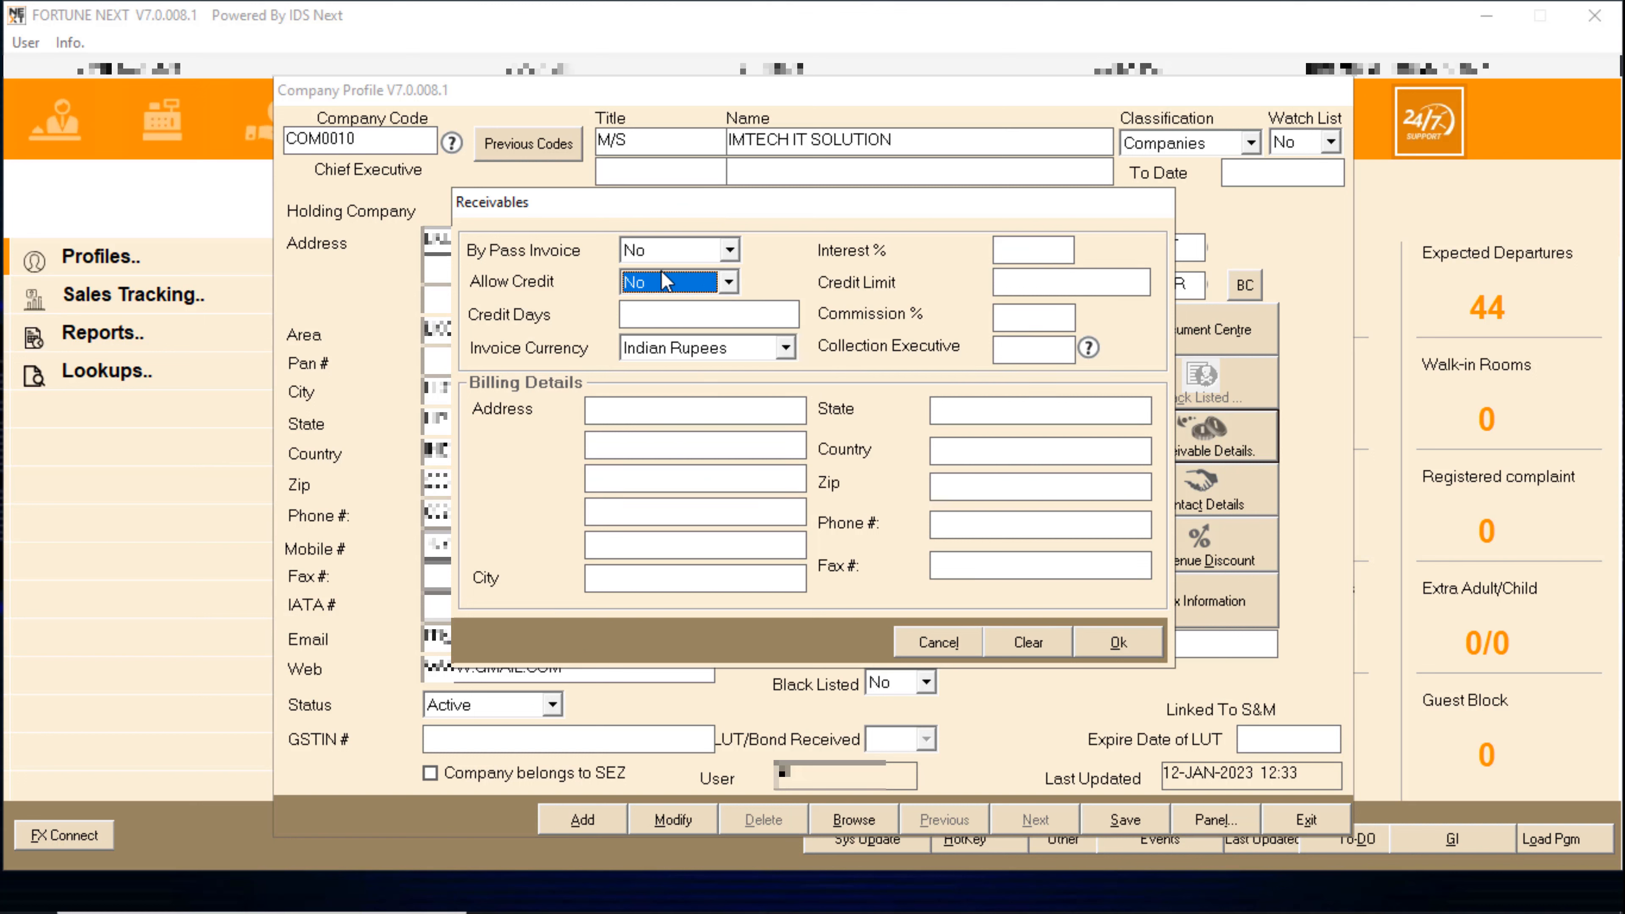
left_click(655, 279)
left_click(669, 309)
left_click(676, 286)
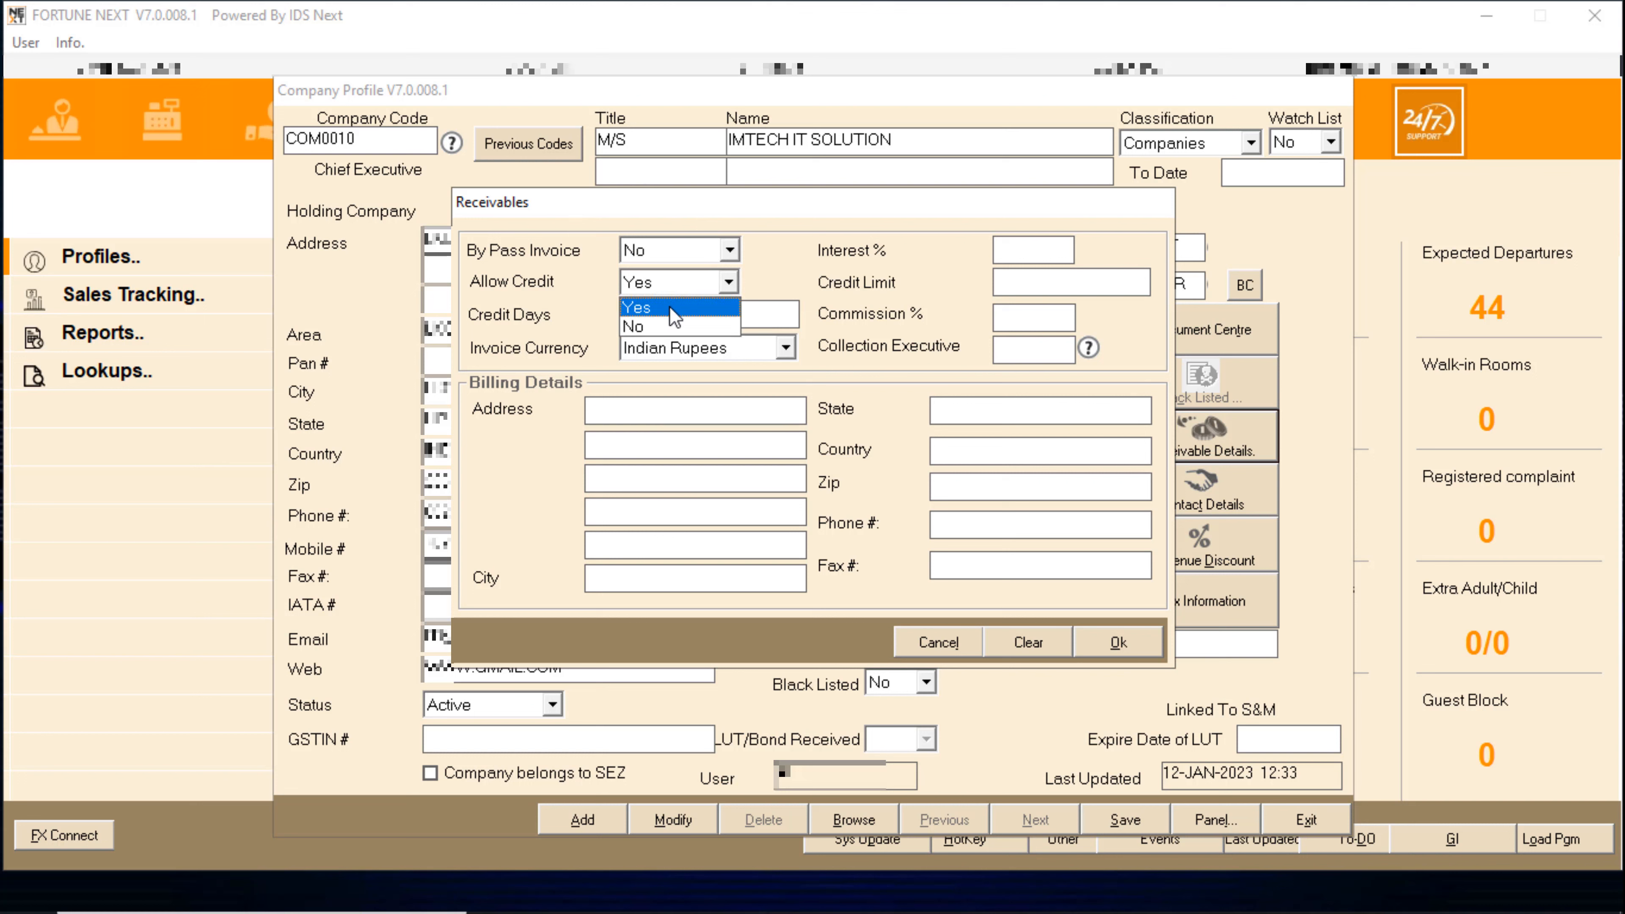
left_click(669, 308)
left_click(679, 282)
left_click(665, 300)
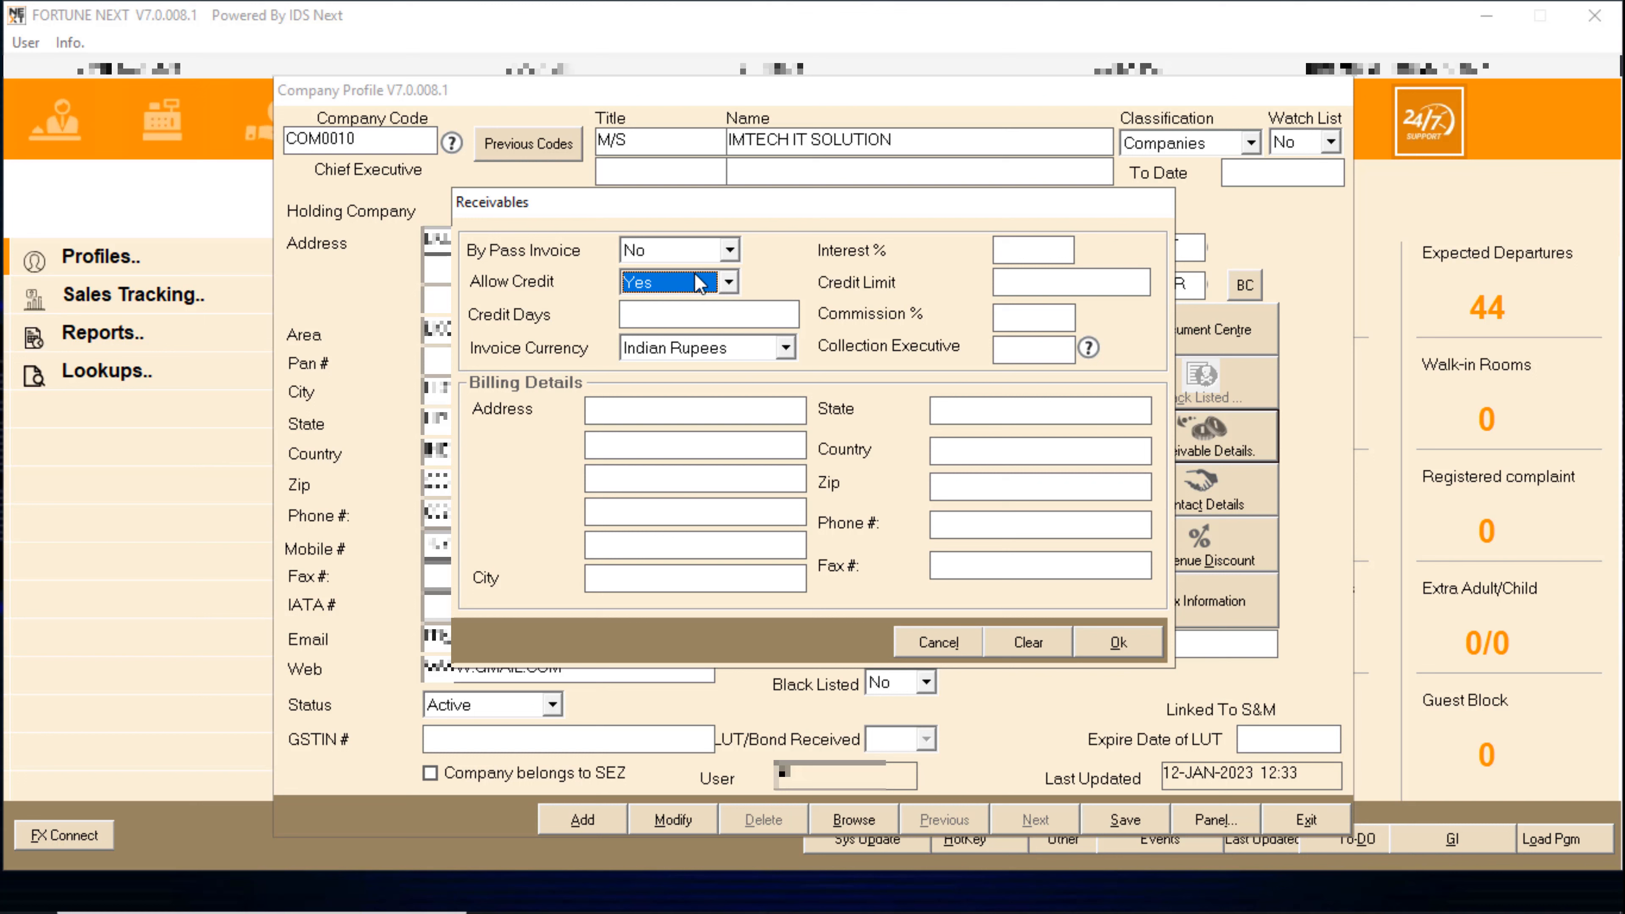
left_click(663, 313)
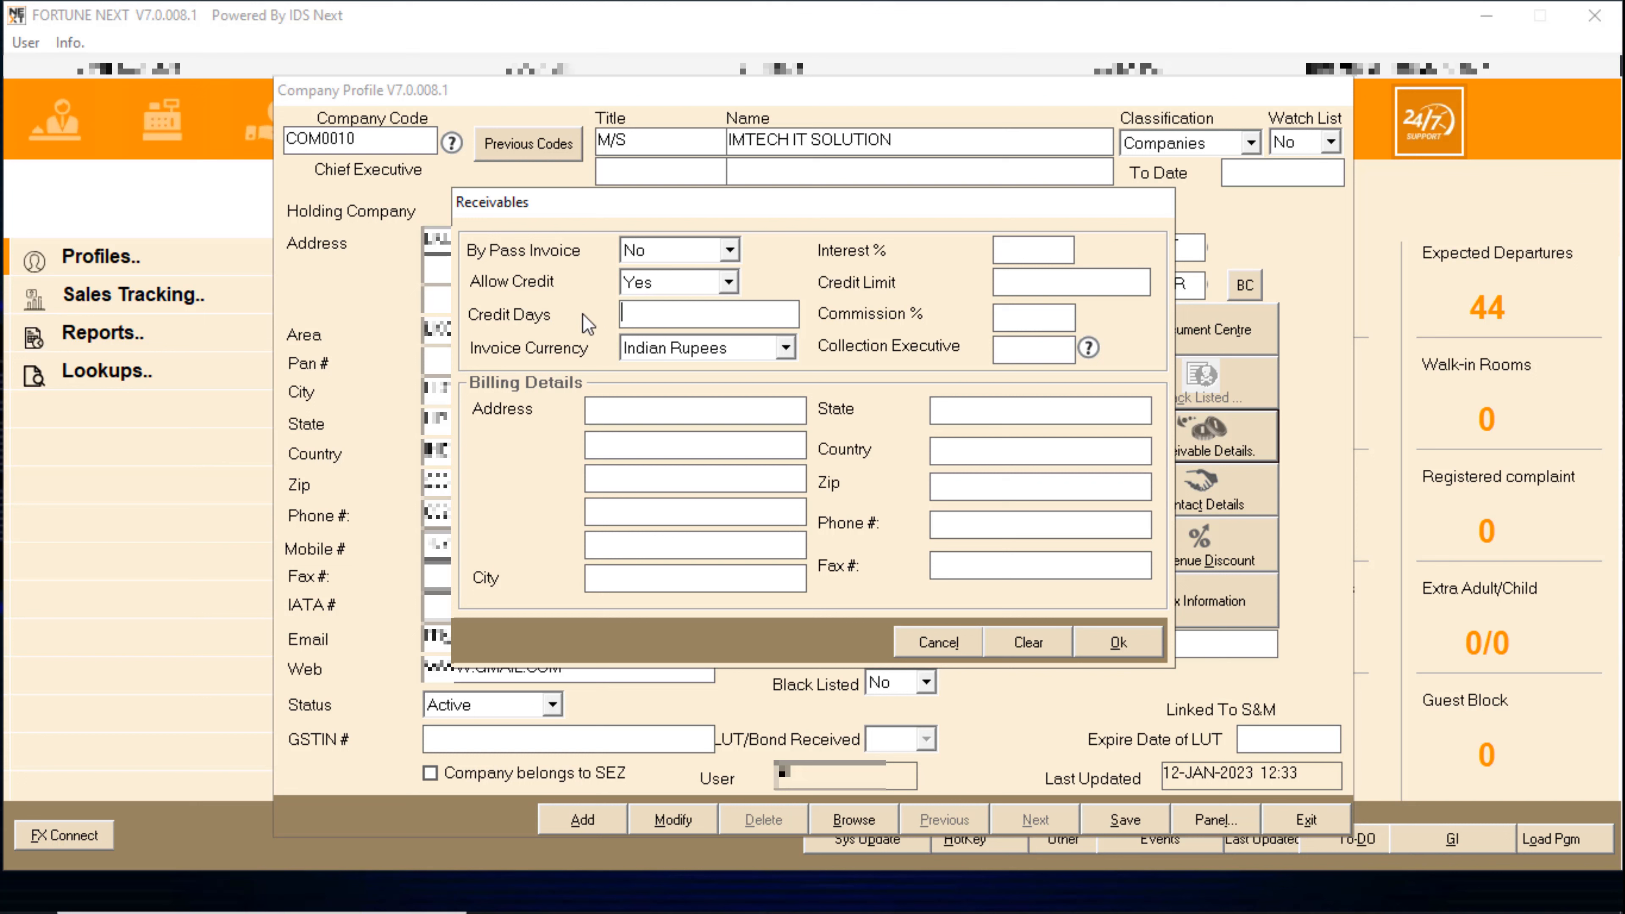
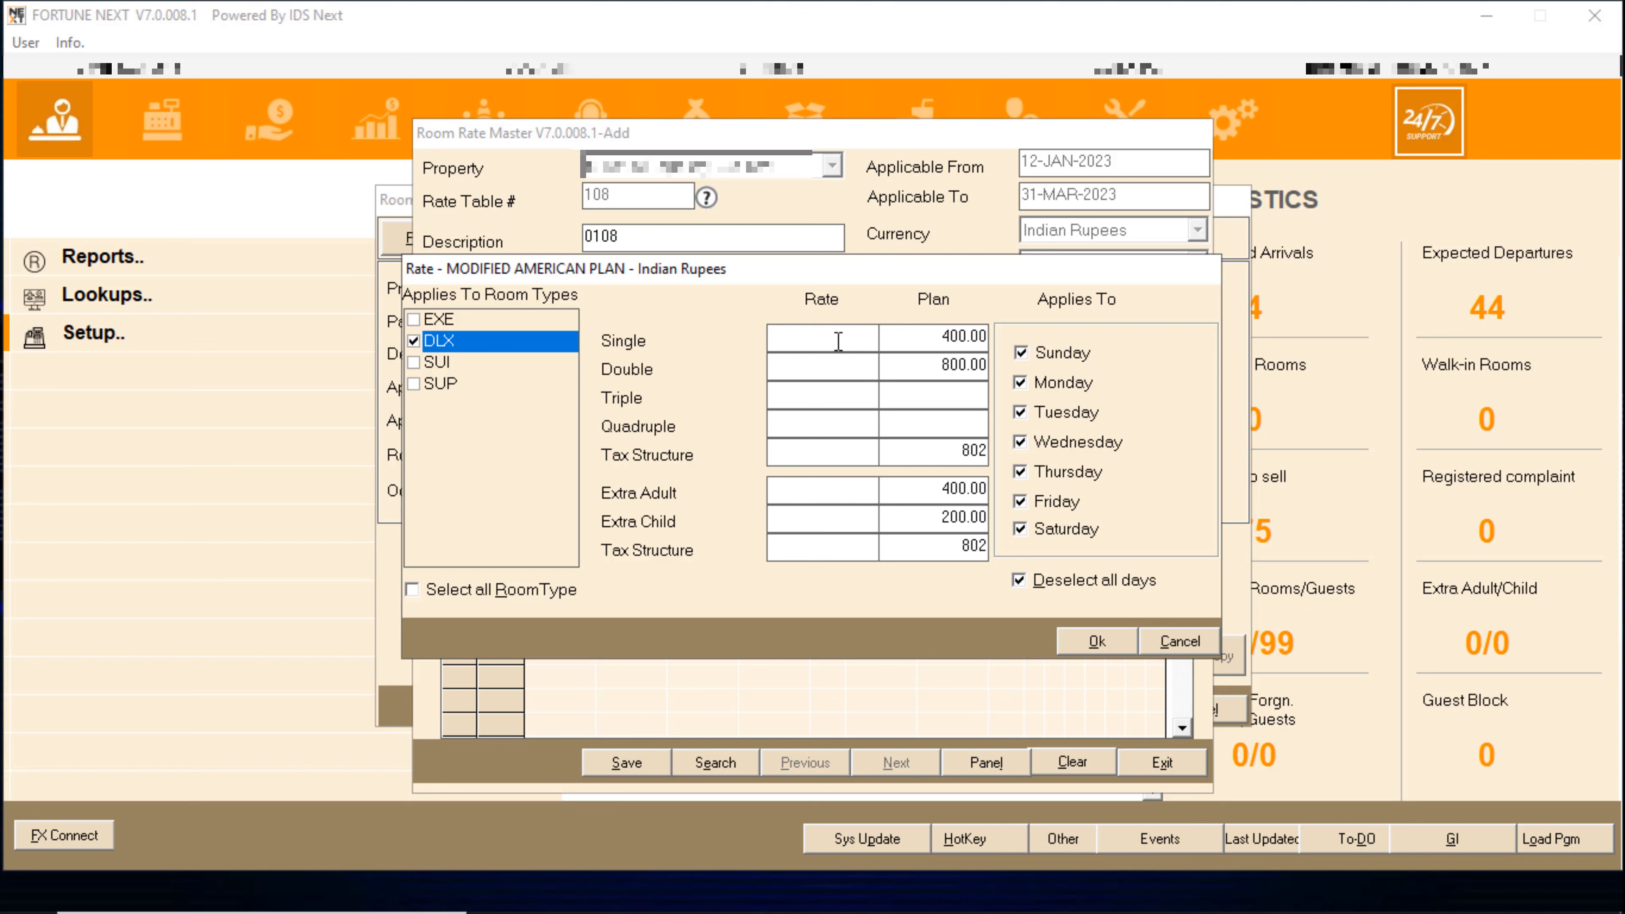
- Enter the DLX single rate 7000, then price SUI at 10000/14000 with tax structure 804
type("7000")
key("Tab")
left_click(1097, 641)
left_click(414, 363)
left_click(830, 339)
type("10000")
key("Tab")
key("Tab")
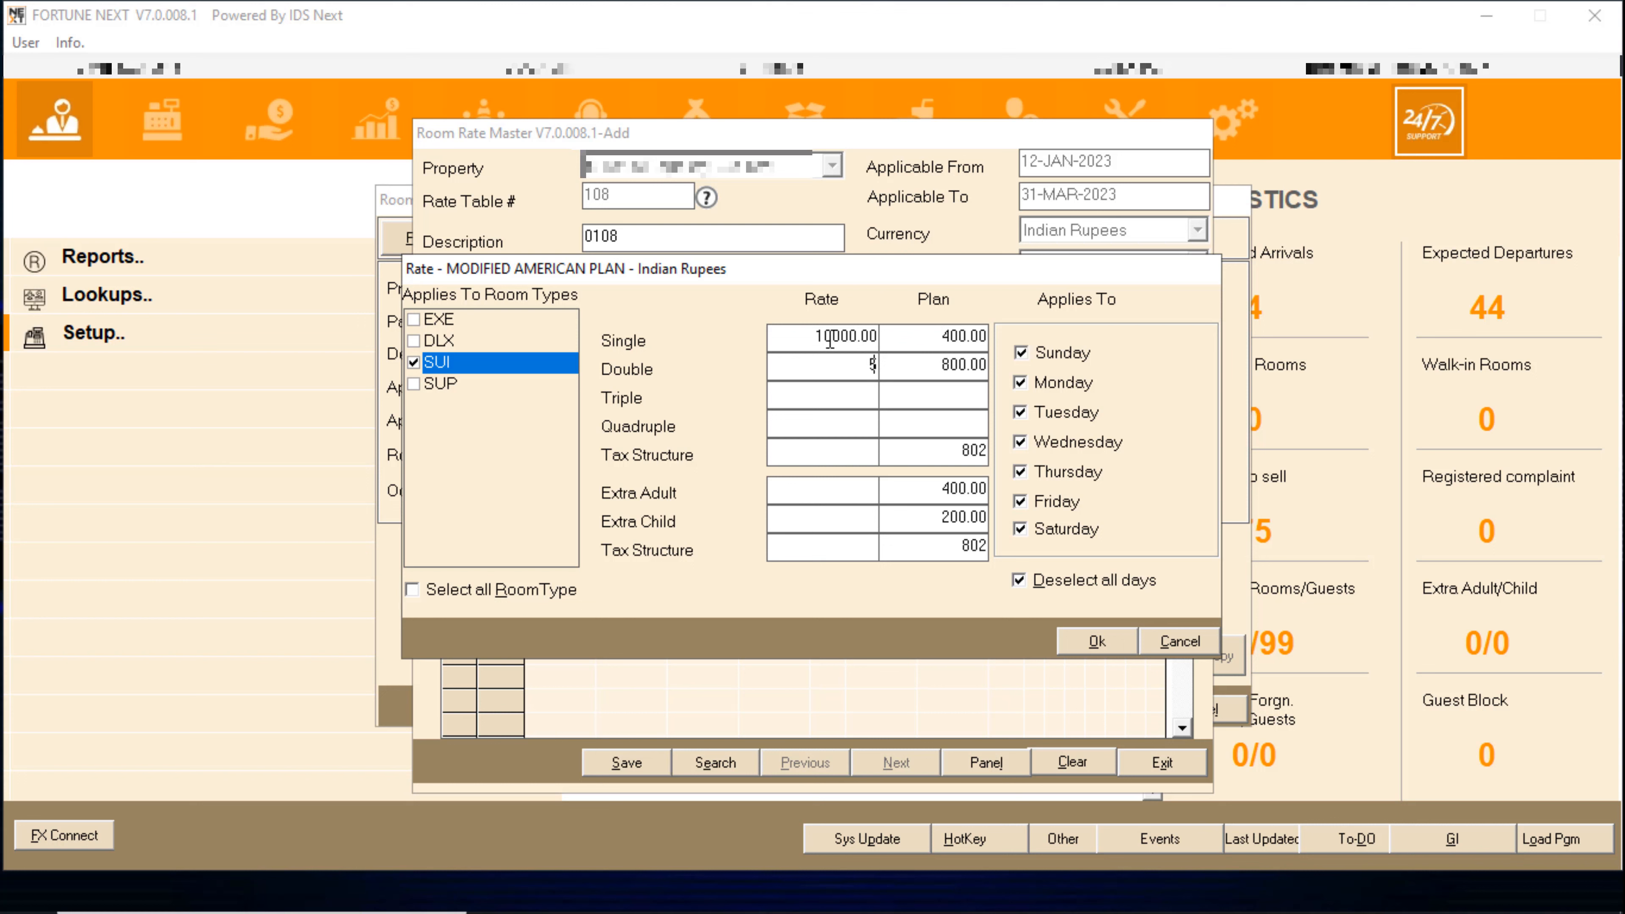
type("14000")
key("Tab")
key("Tab")
key("Tab")
type("804")
key("Tab")
key("Tab")
key("Tab")
key("Tab")
key("Tab")
key("Tab")
key("Tab")
key("Tab")
key("Tab")
key("Tab")
key("Tab")
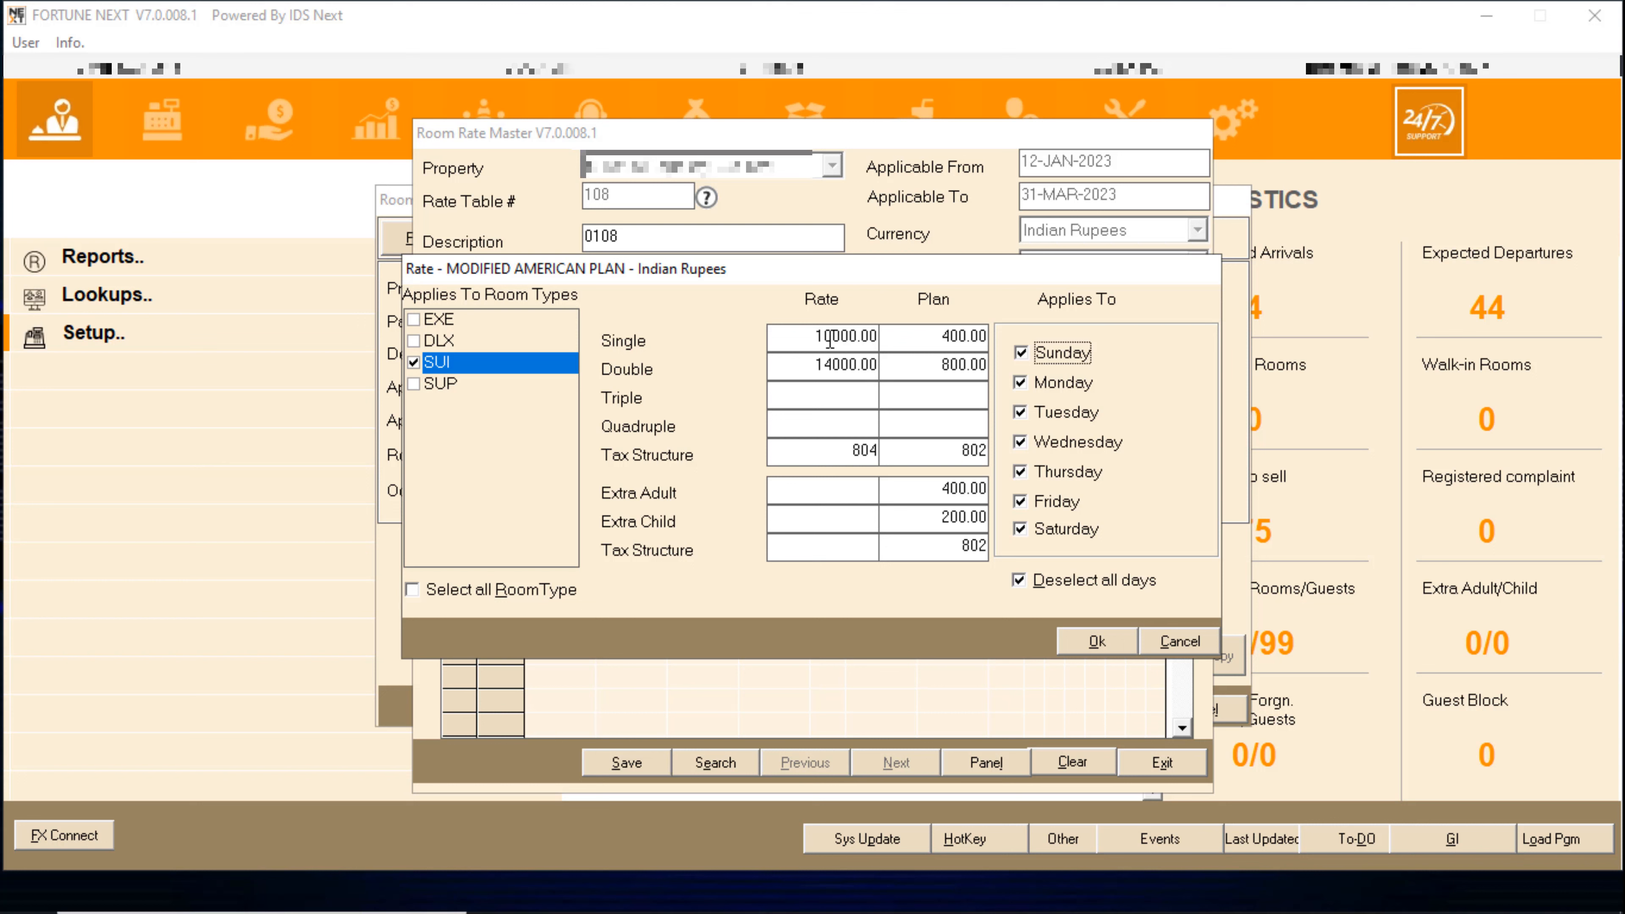
key("Tab")
key("Tab")
key("Tab")
key("Tab")
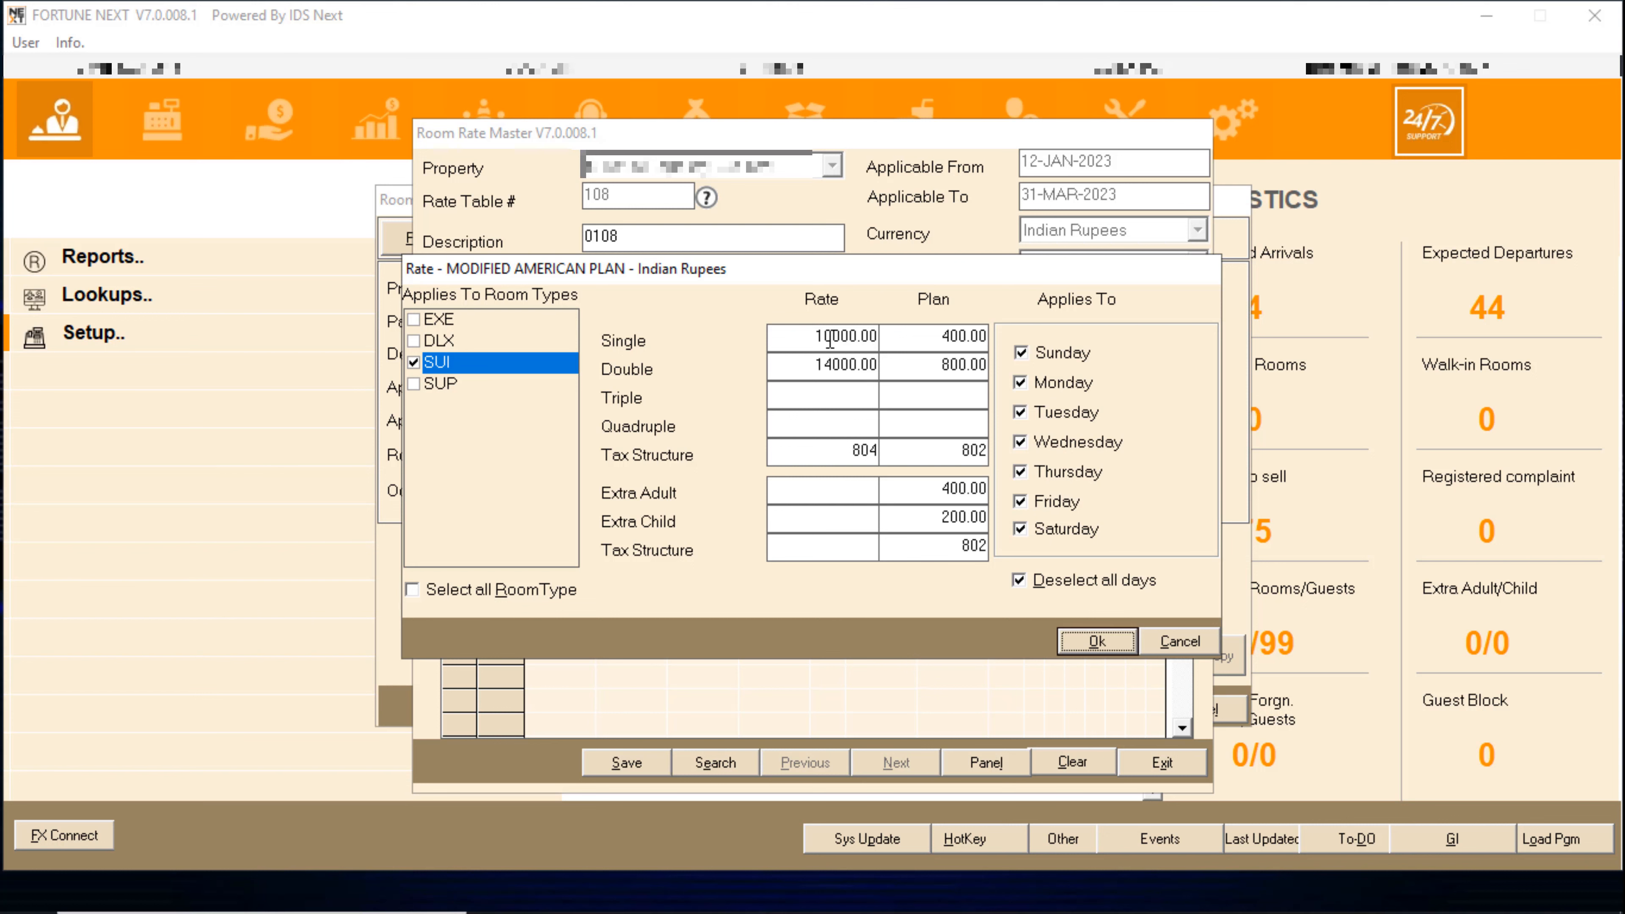
key("Return")
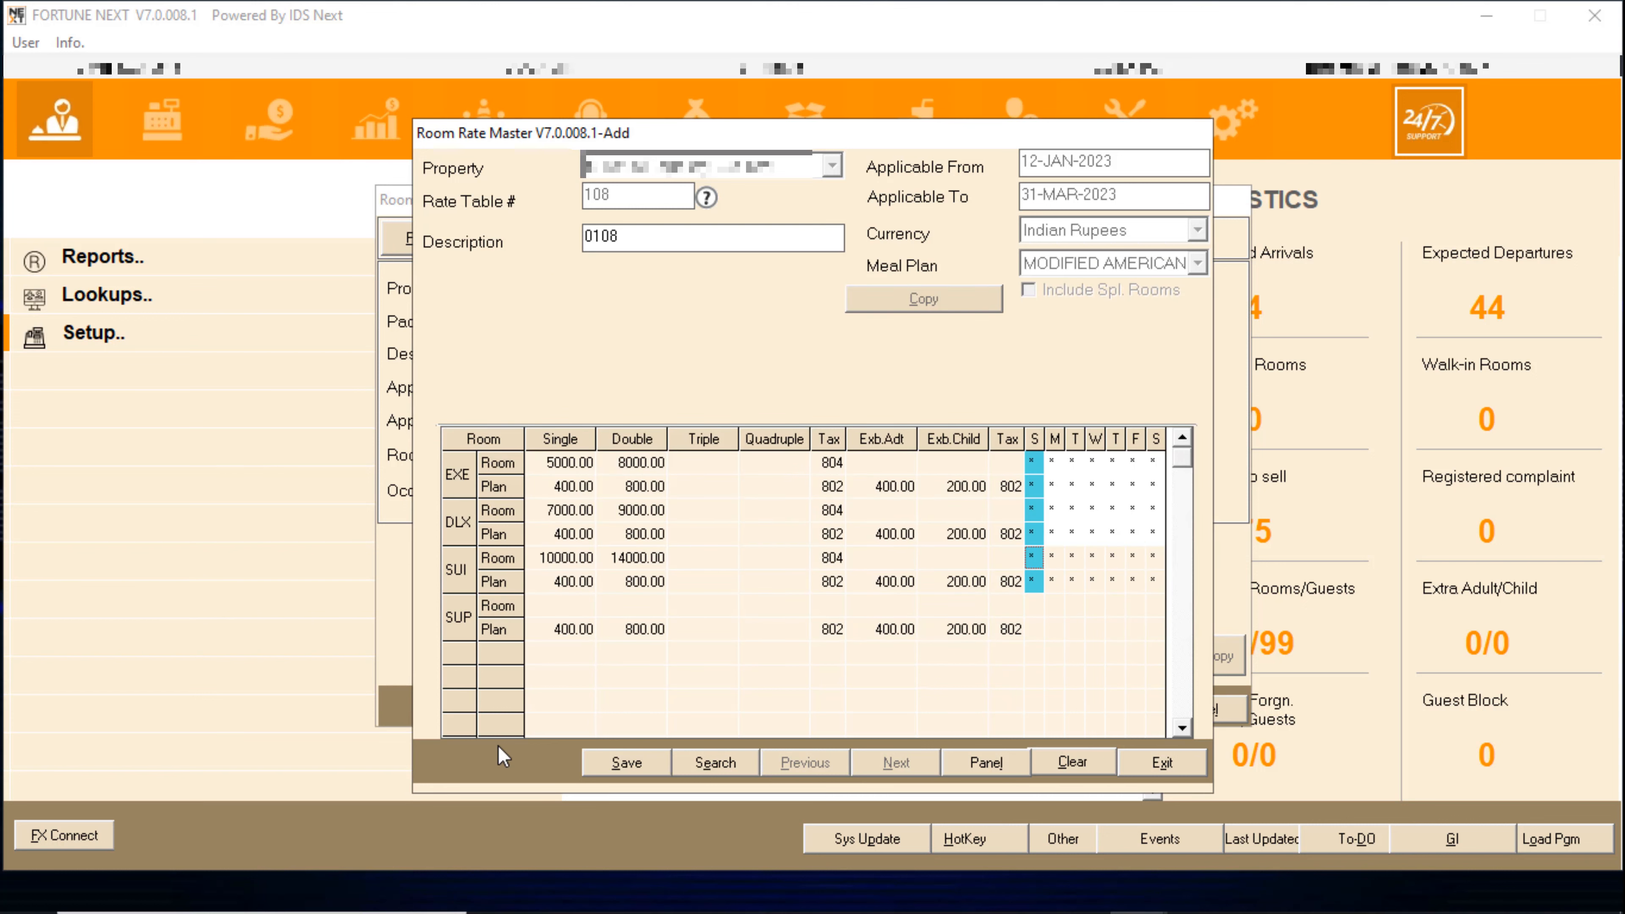
- Price SUP rooms at 5000 single and 6000 double with tax structure 804
left_click(1032, 606)
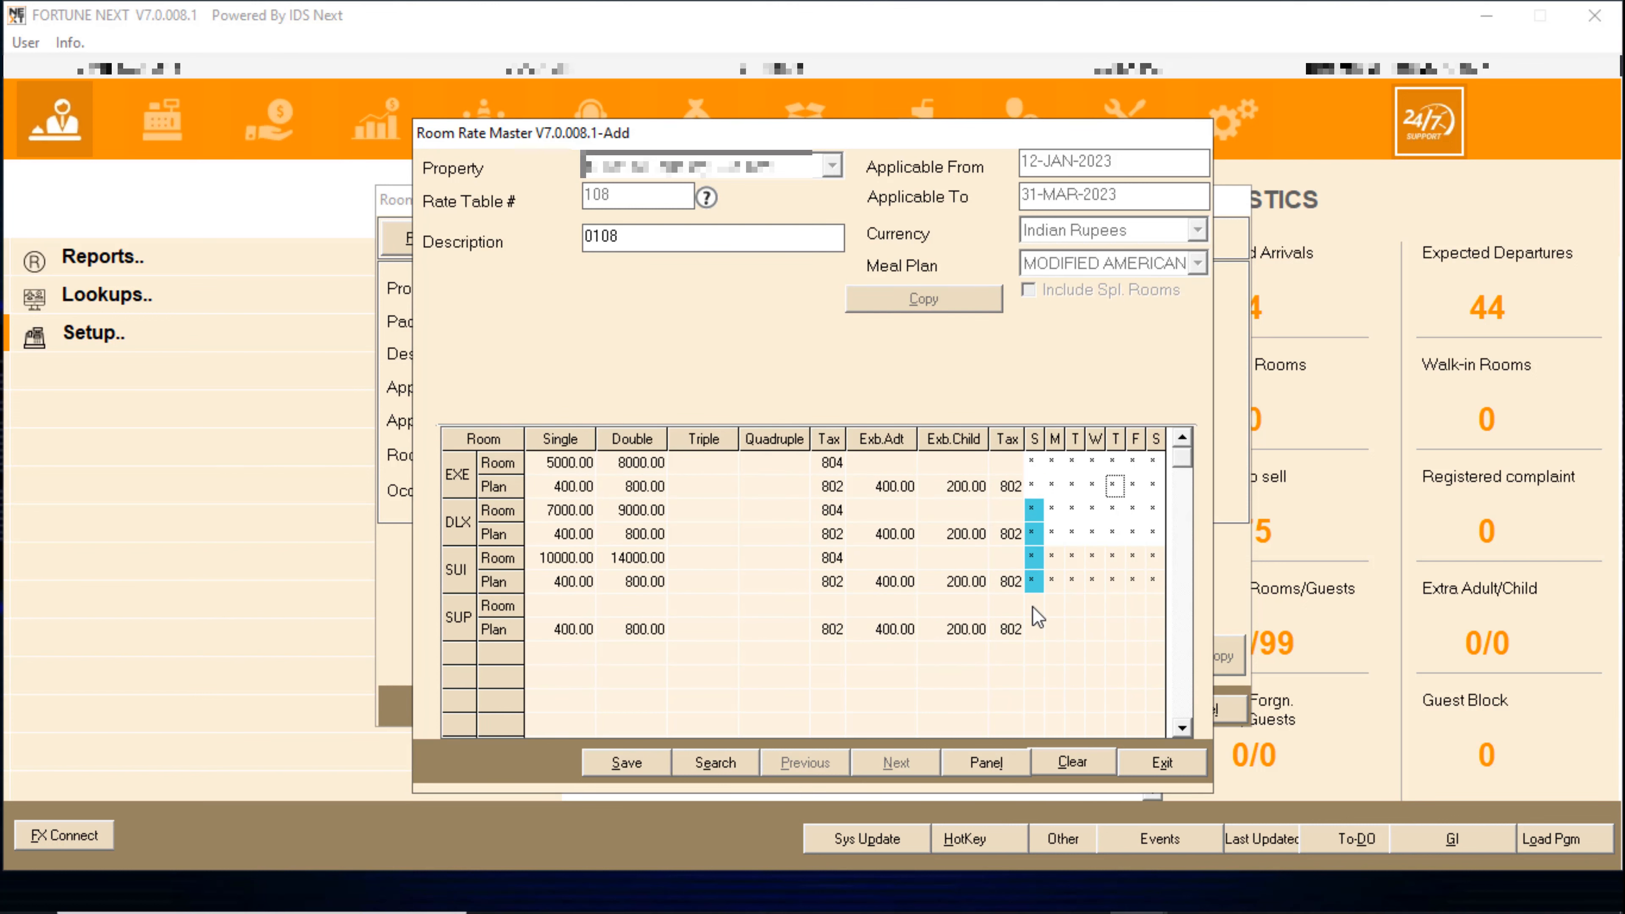
left_click(856, 336)
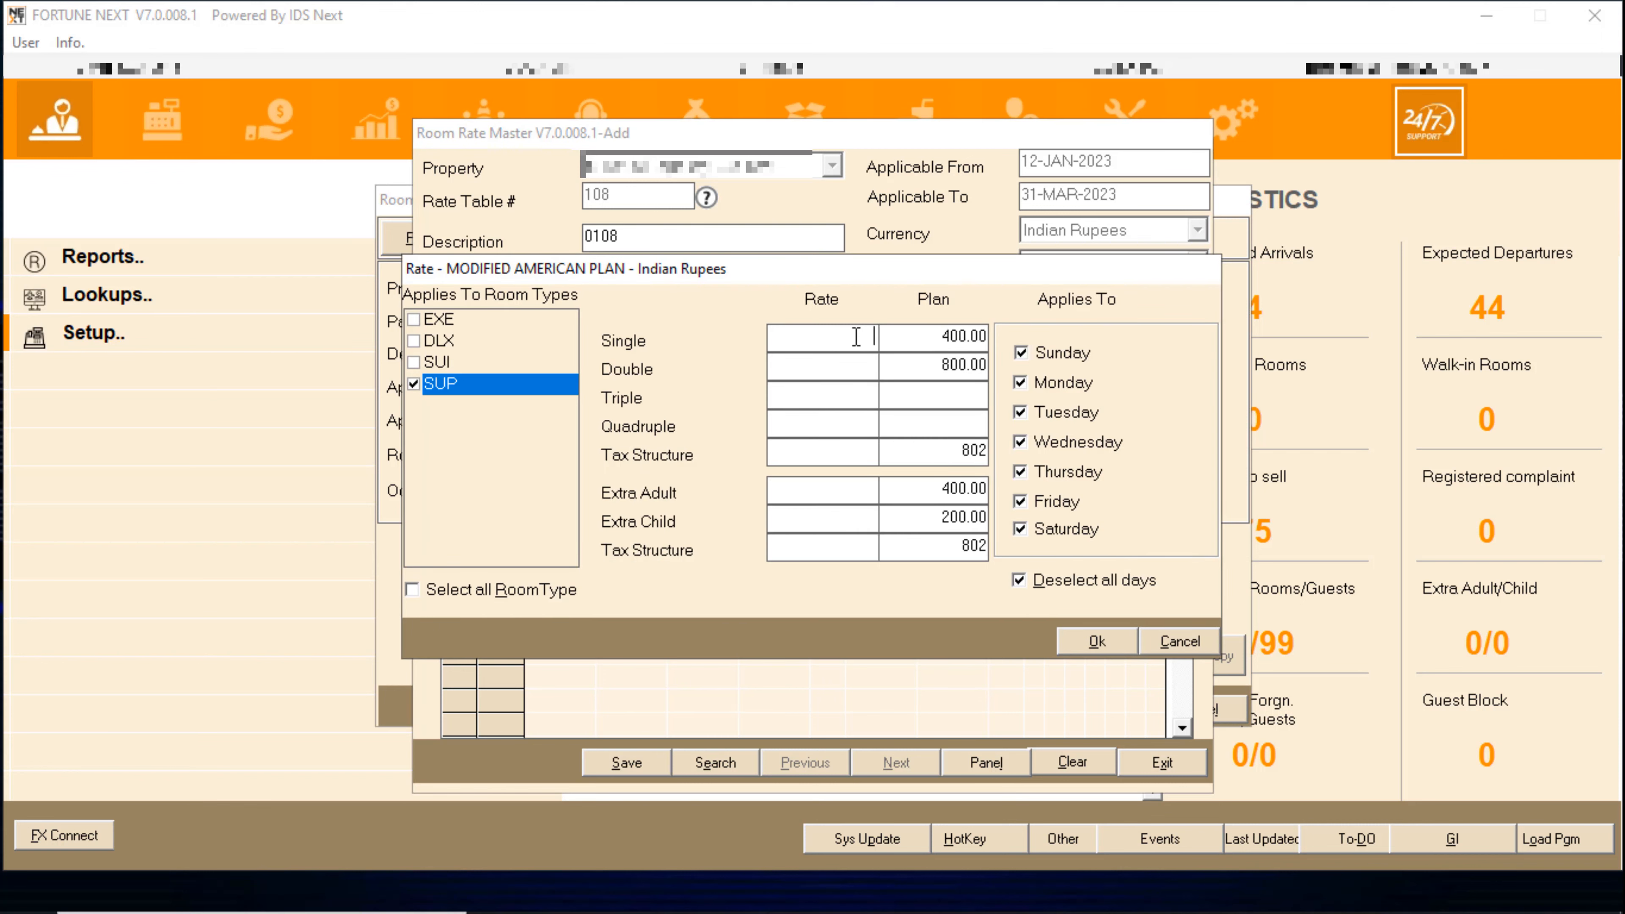
type("5000")
key("Tab")
type("6000")
key("Tab")
key("Tab")
type("804")
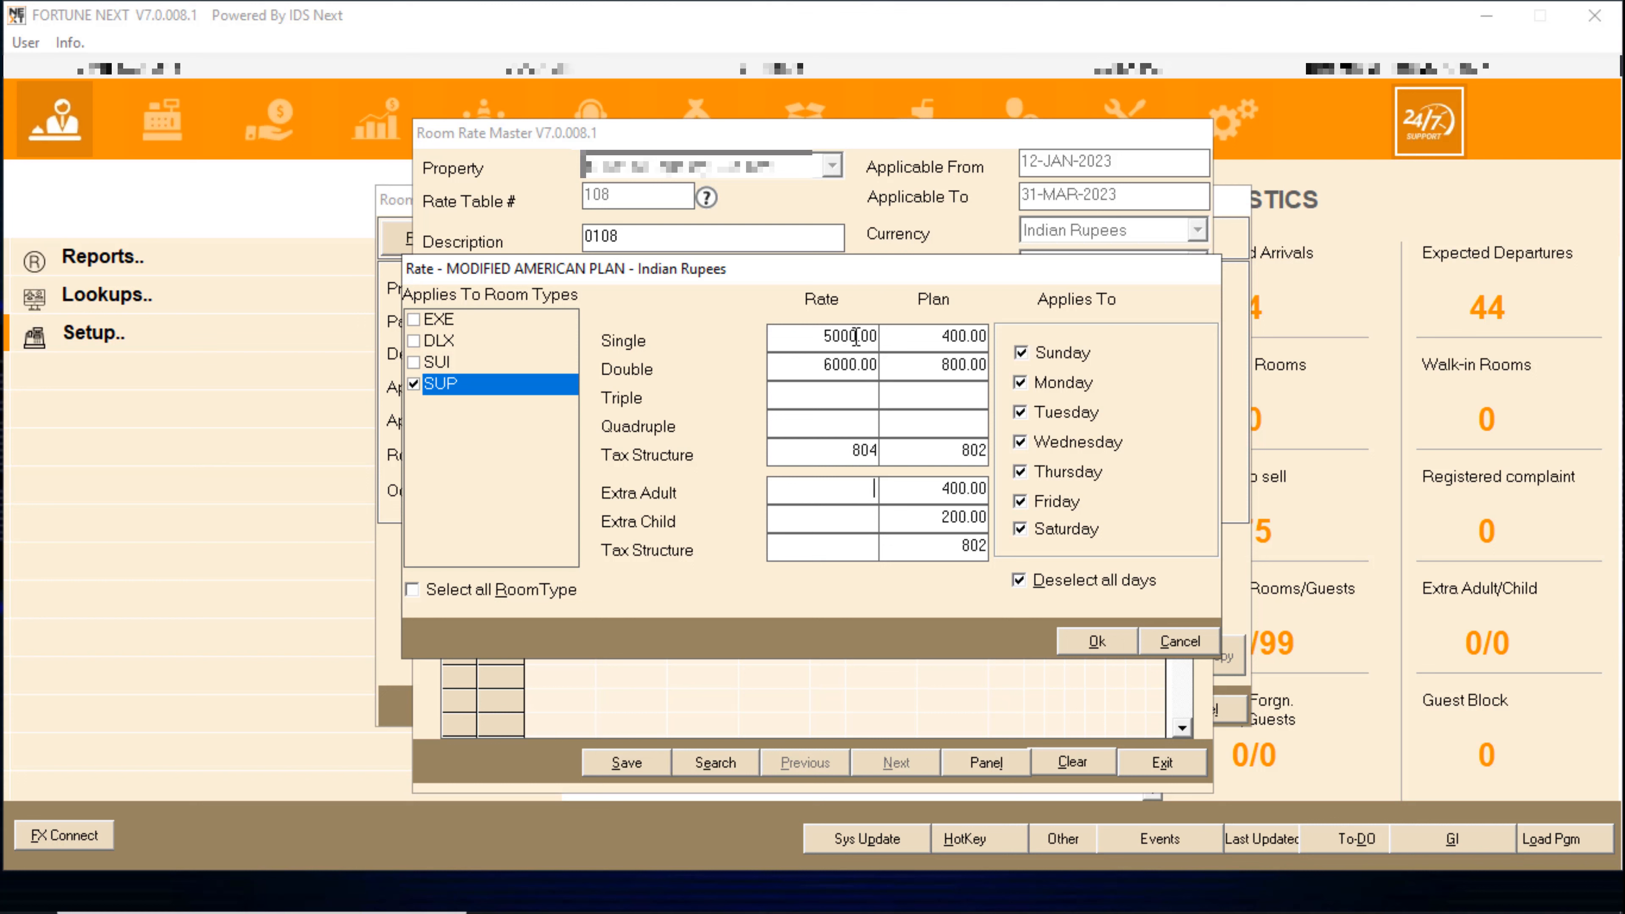
key("Tab")
key("Tab")
key("Tab")
key("Tab")
key("Tab")
key("Tab")
key("Tab")
key("Tab")
key("Tab")
key("Tab")
key("Tab")
key("Tab")
key("Tab")
key("Return")
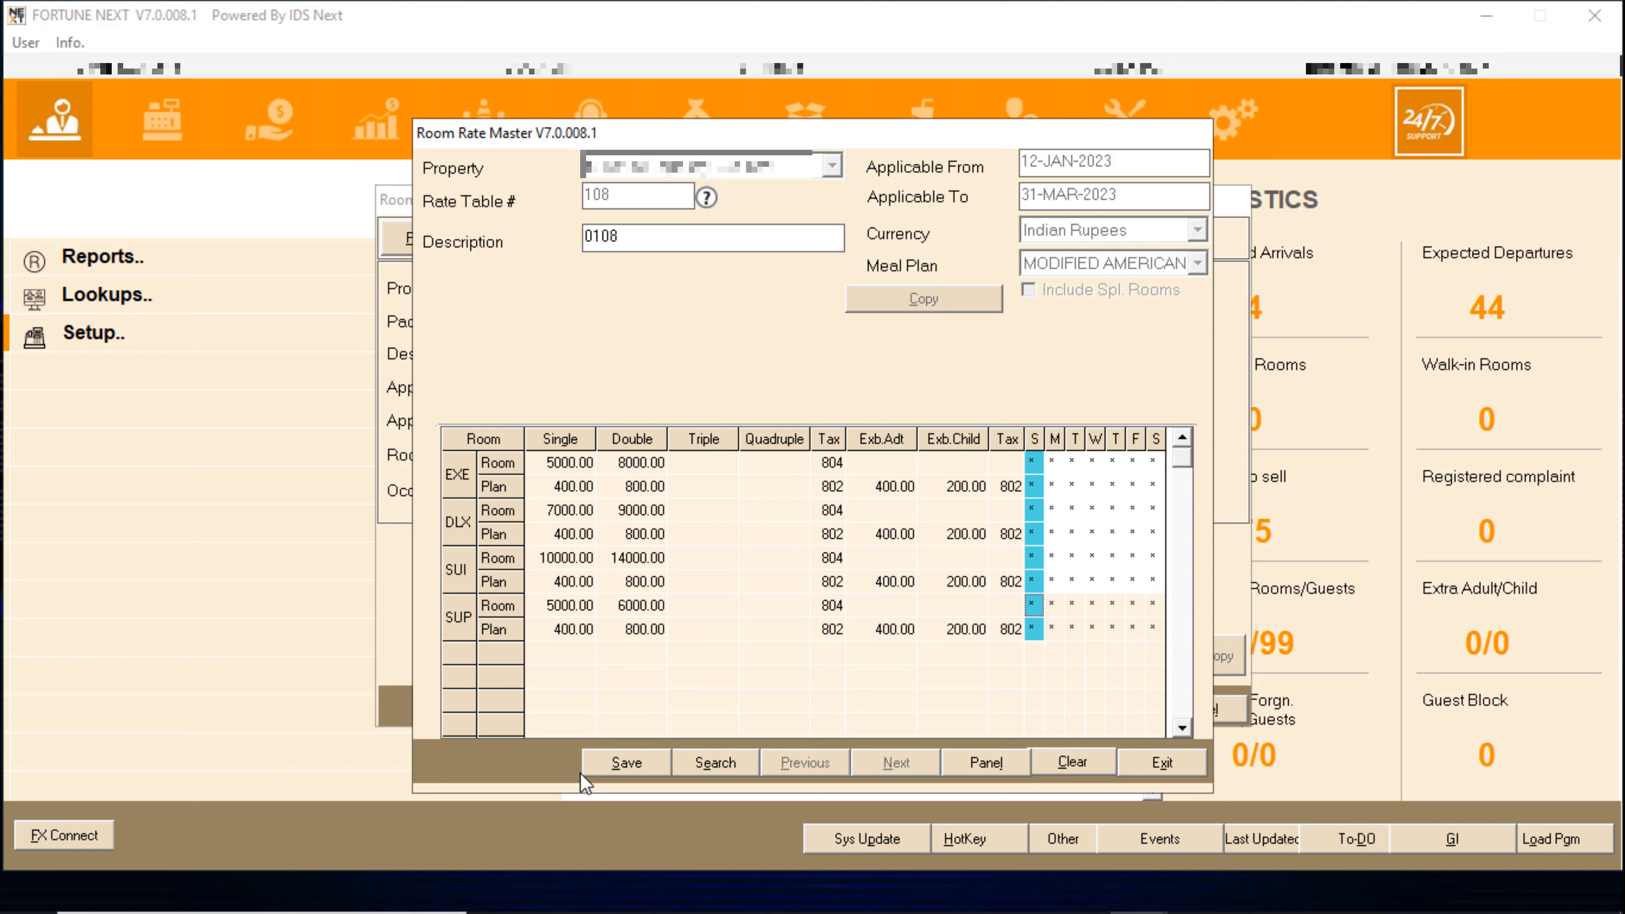
- Save table 108's Modified American Plan rates, then move to the next plan's meal plan list
left_click(604, 765)
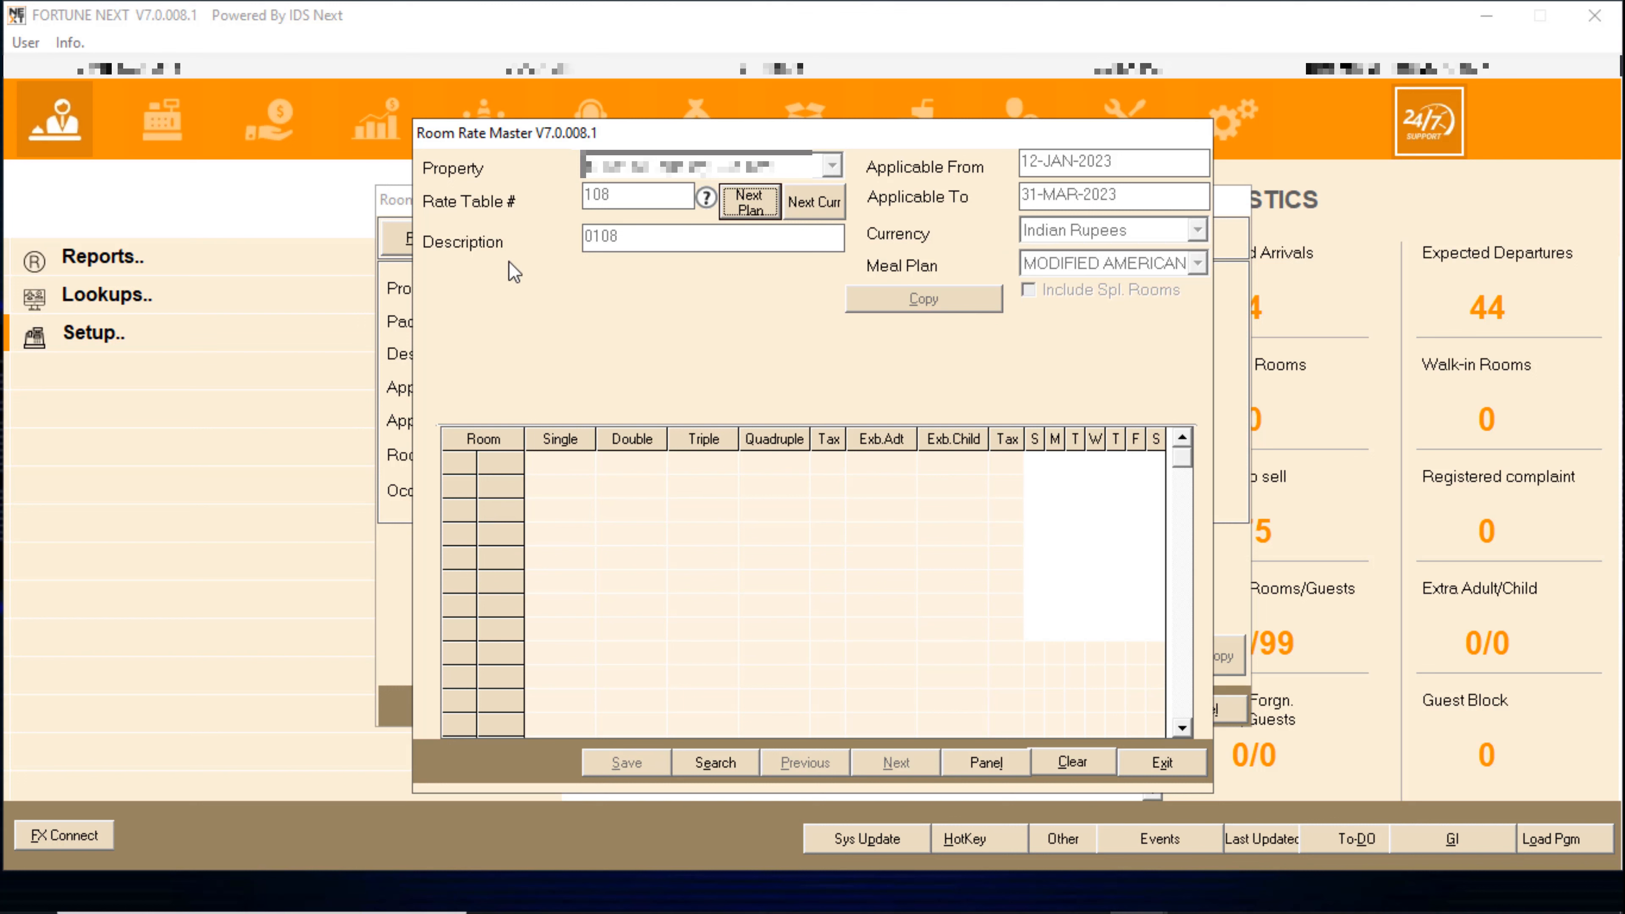
left_click(753, 201)
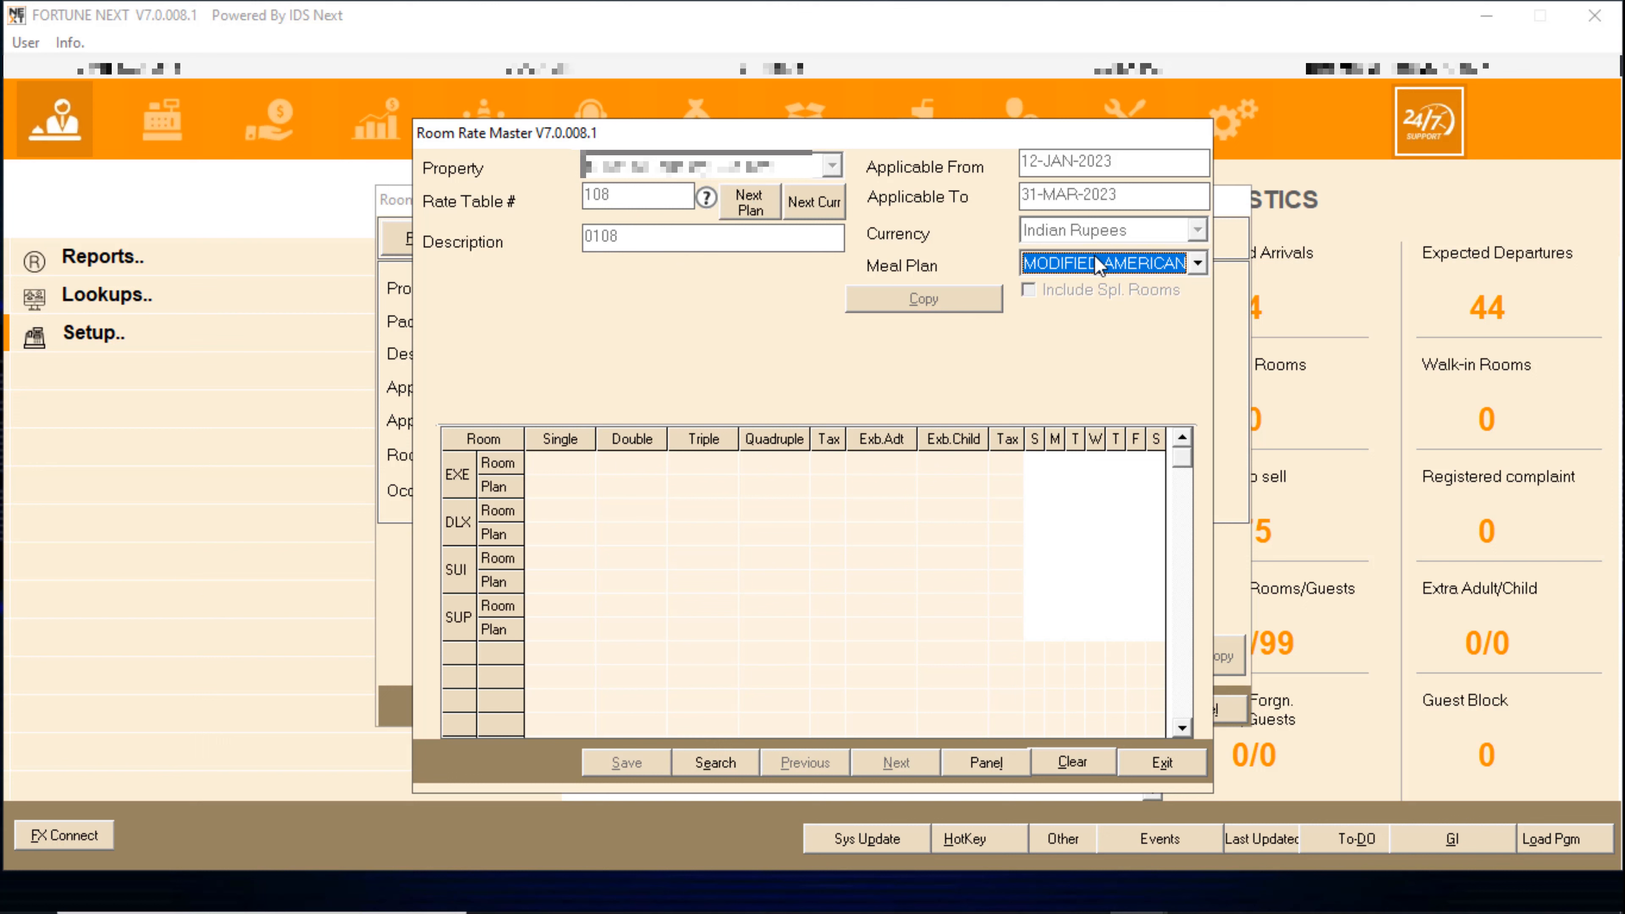
left_click(1151, 267)
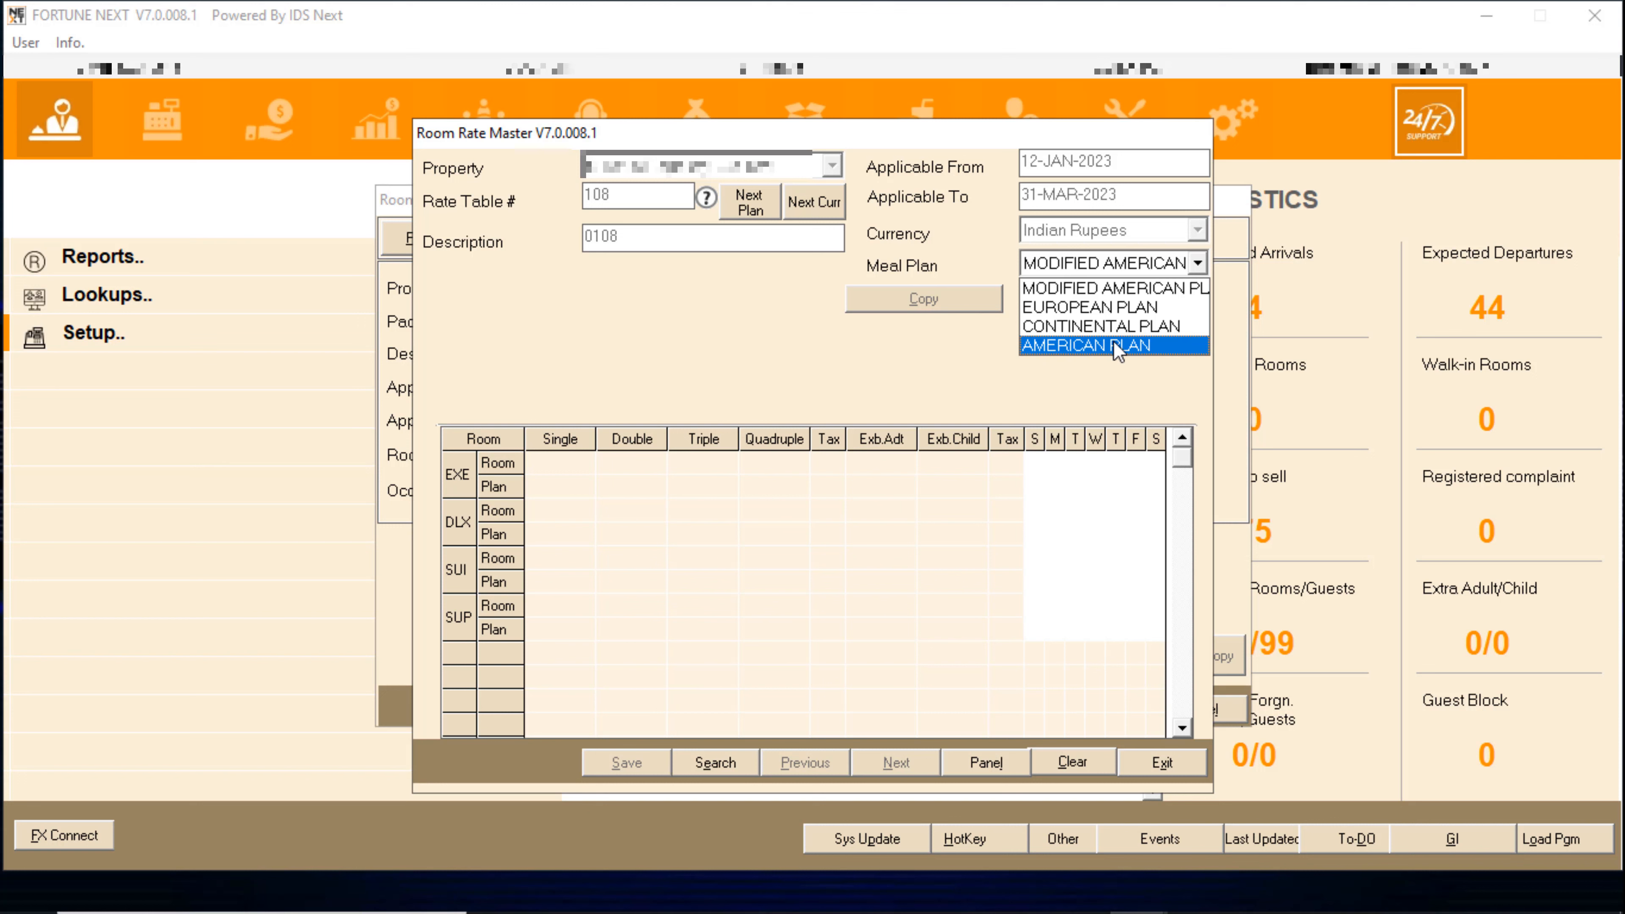
- Choose EUROPEAN PLAN and clear every plan charge and plan tax code for EXE rooms
left_click(1099, 302)
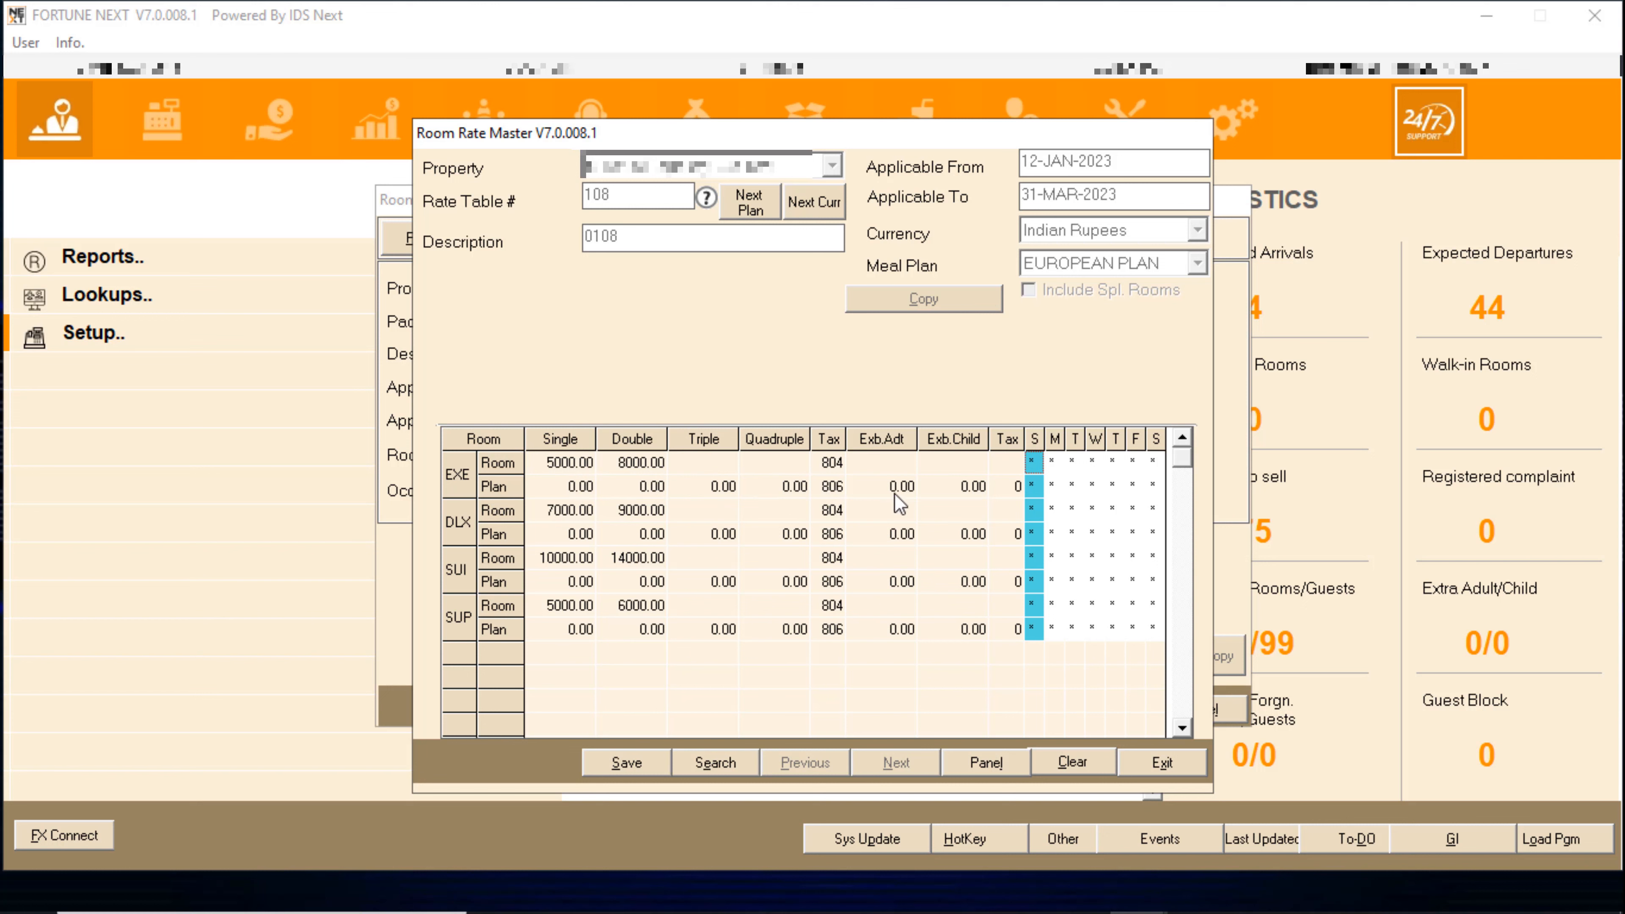
left_click(1033, 462)
double_click(1034, 463)
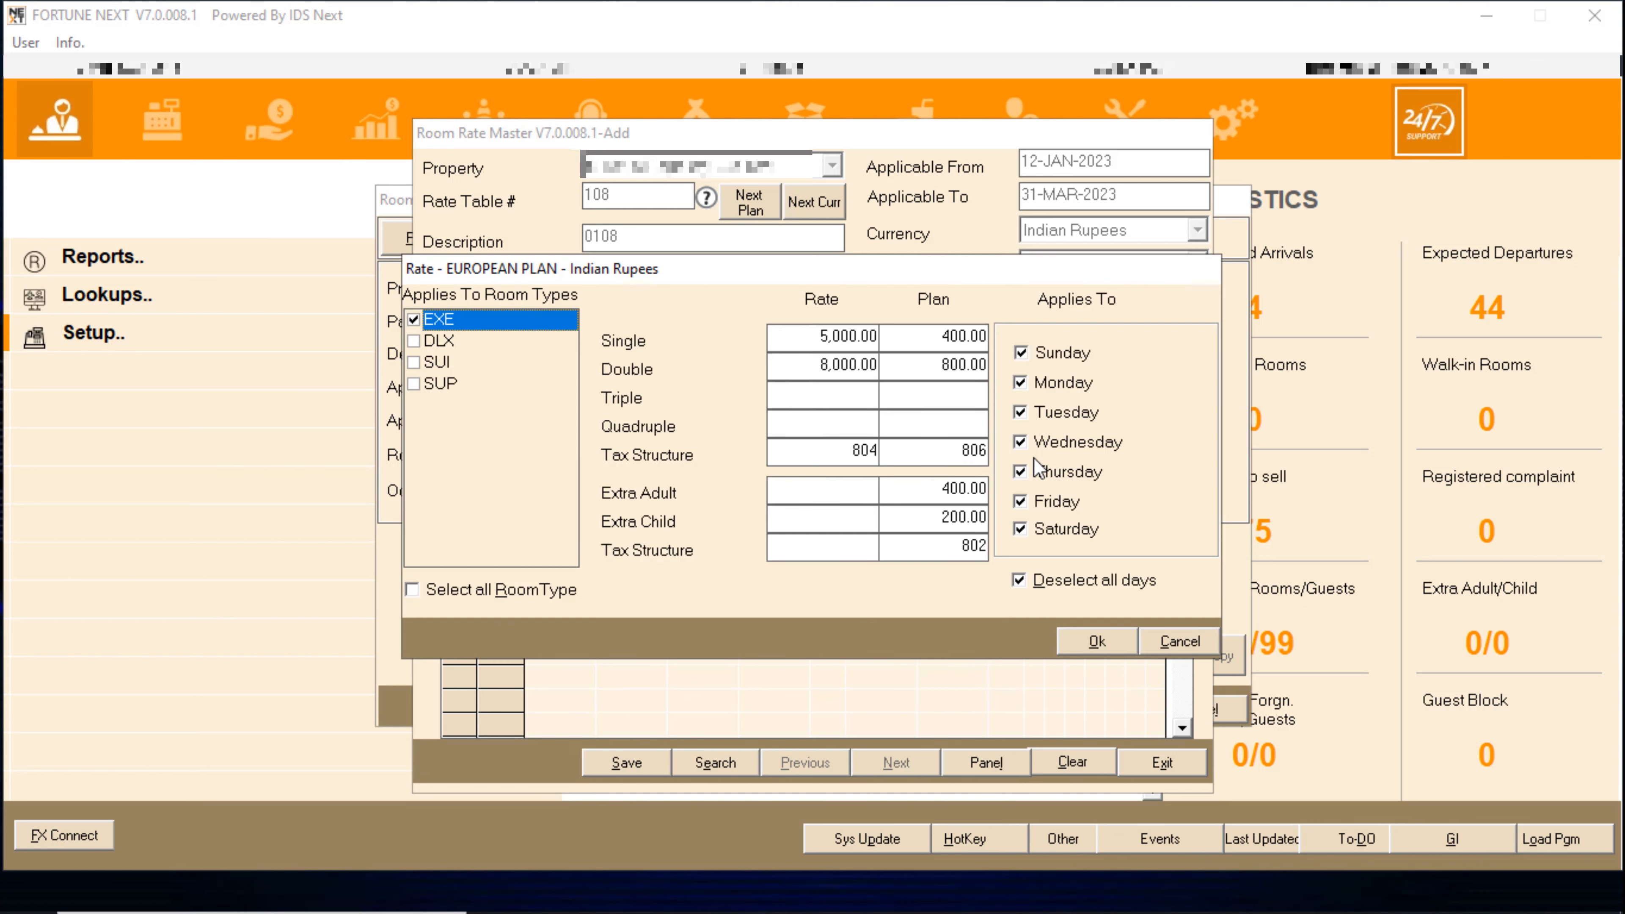
left_click(830, 336)
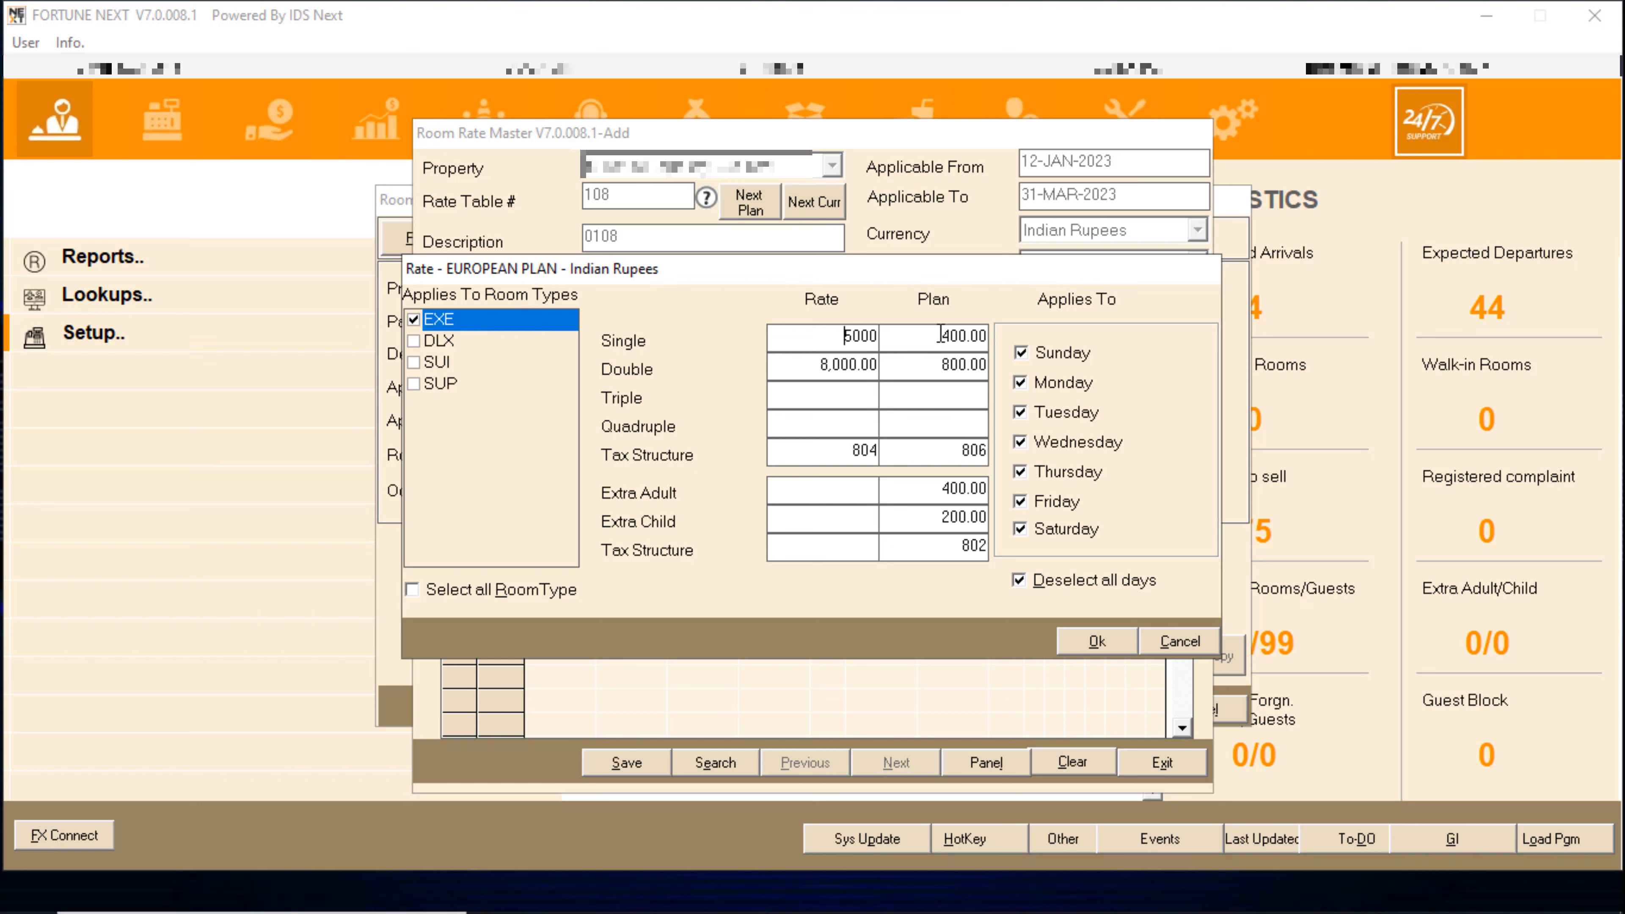
left_click(940, 335)
key("Delete")
left_click(982, 366)
key("Delete")
left_click(957, 463)
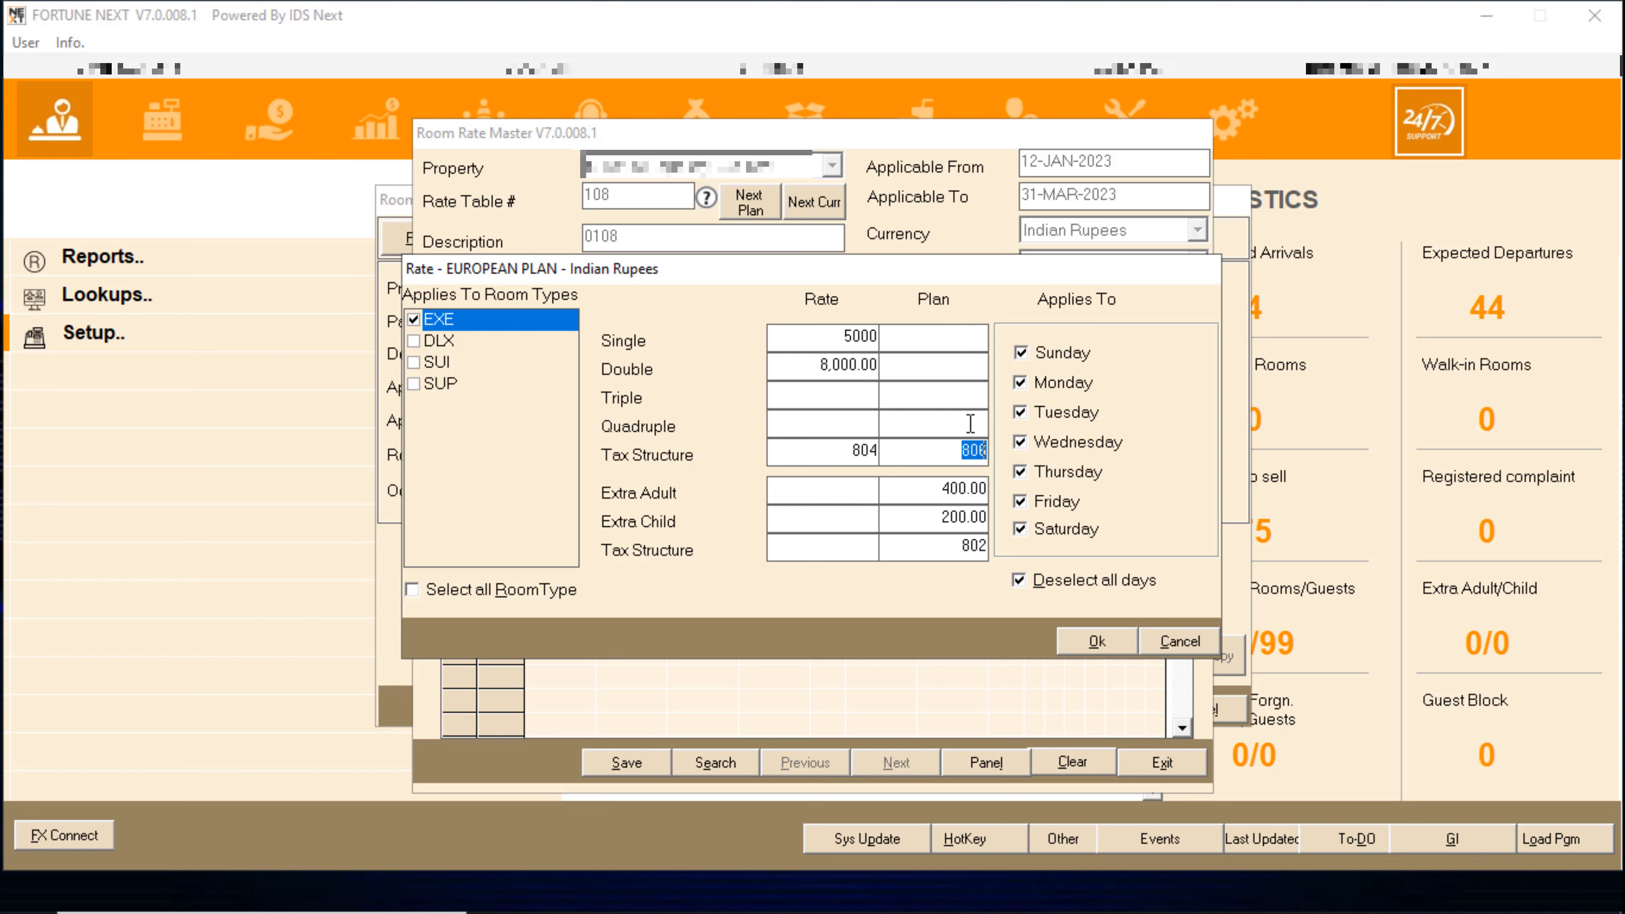
key("Delete")
left_click(963, 494)
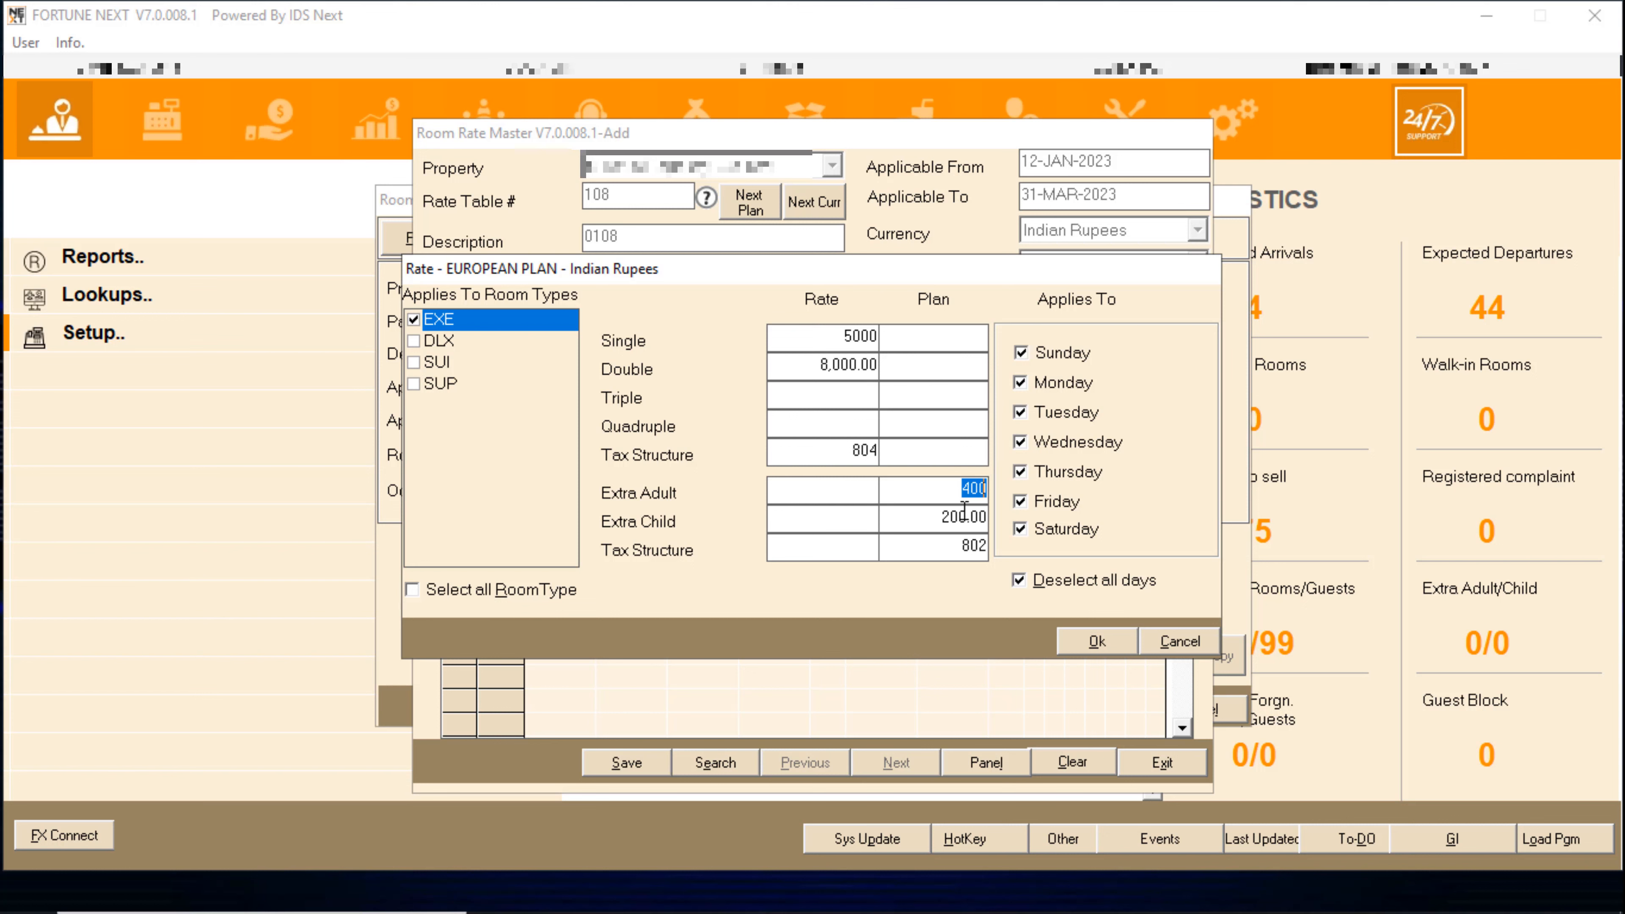
key("Delete")
left_click(944, 517)
key("Delete")
left_click(961, 543)
key("Delete")
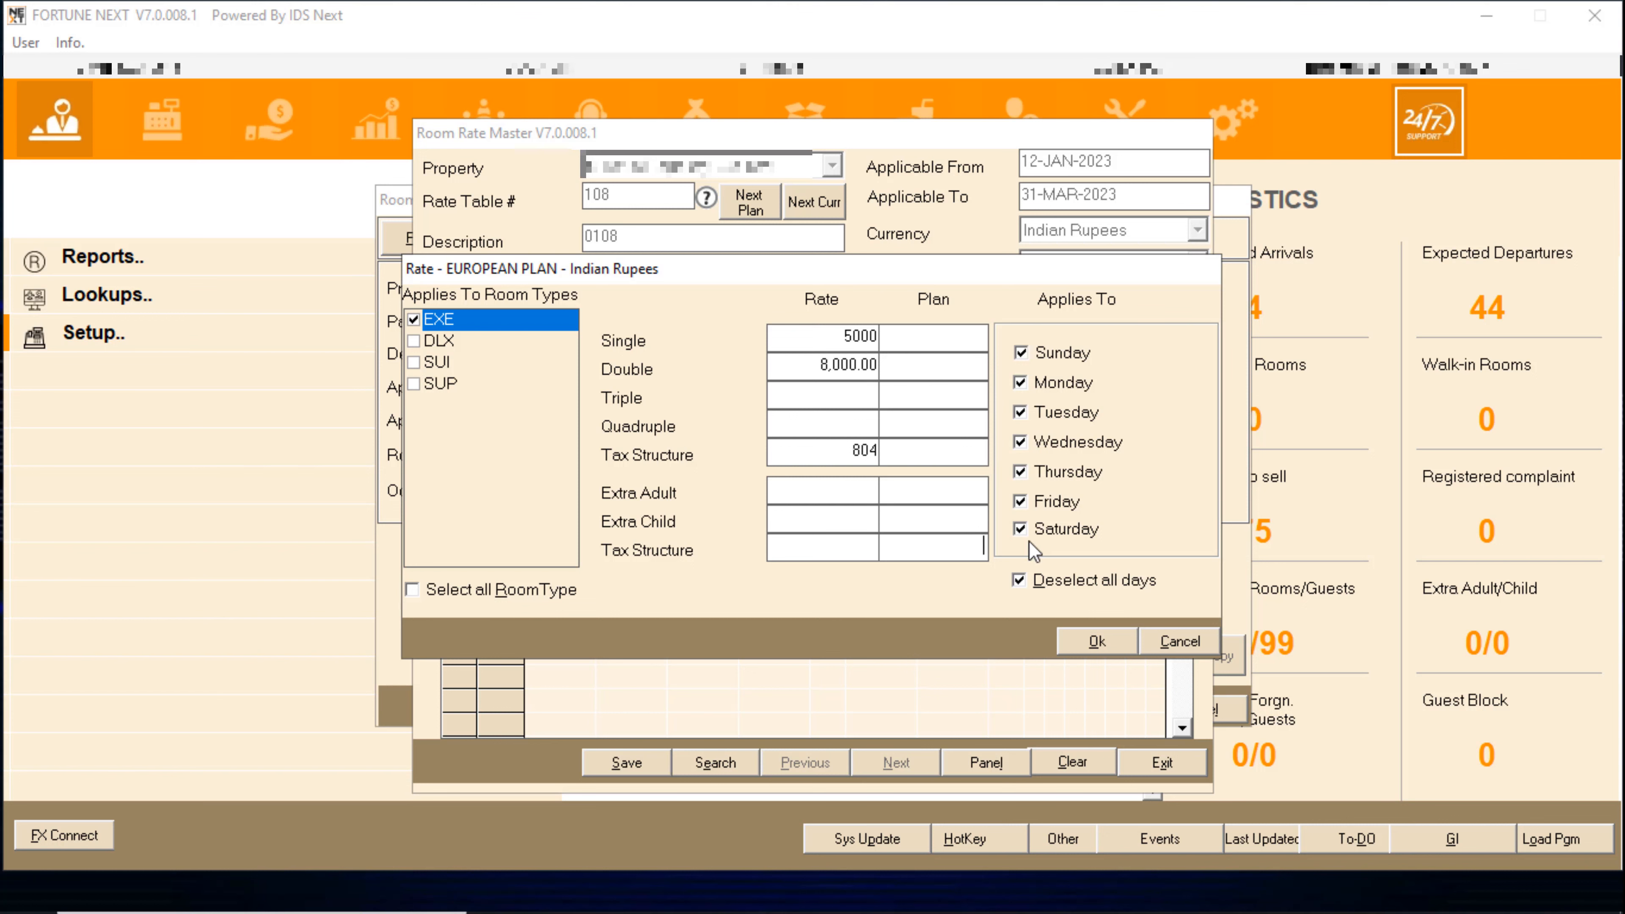
left_click(1096, 642)
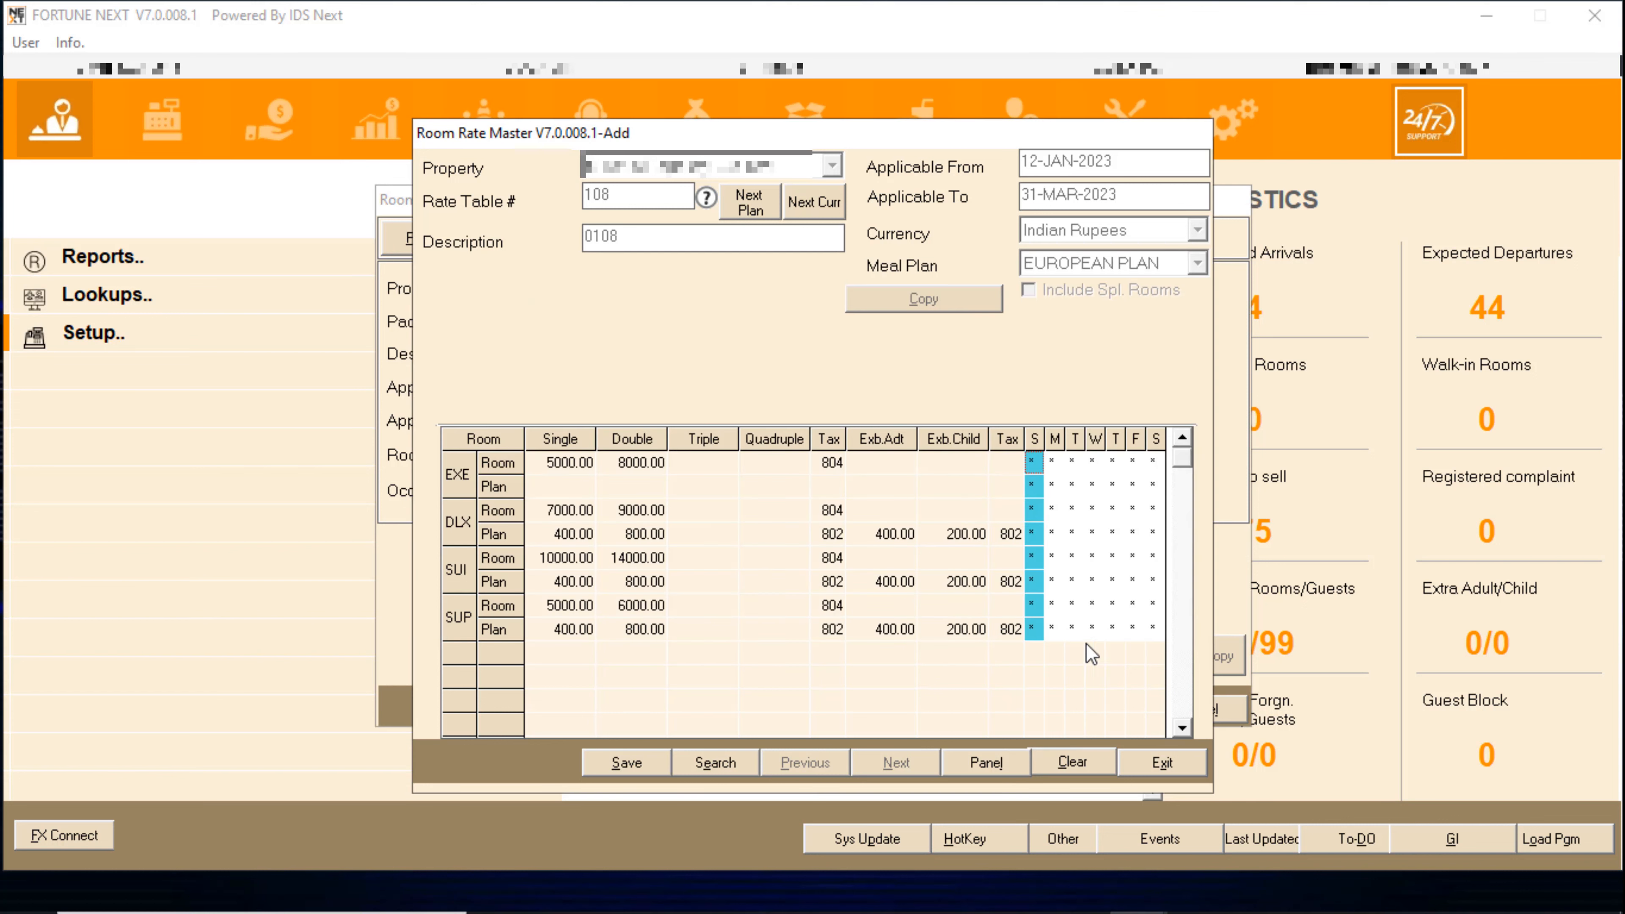
- Remove all European Plan charges and plan tax codes from the DLX rates
double_click(1032, 508)
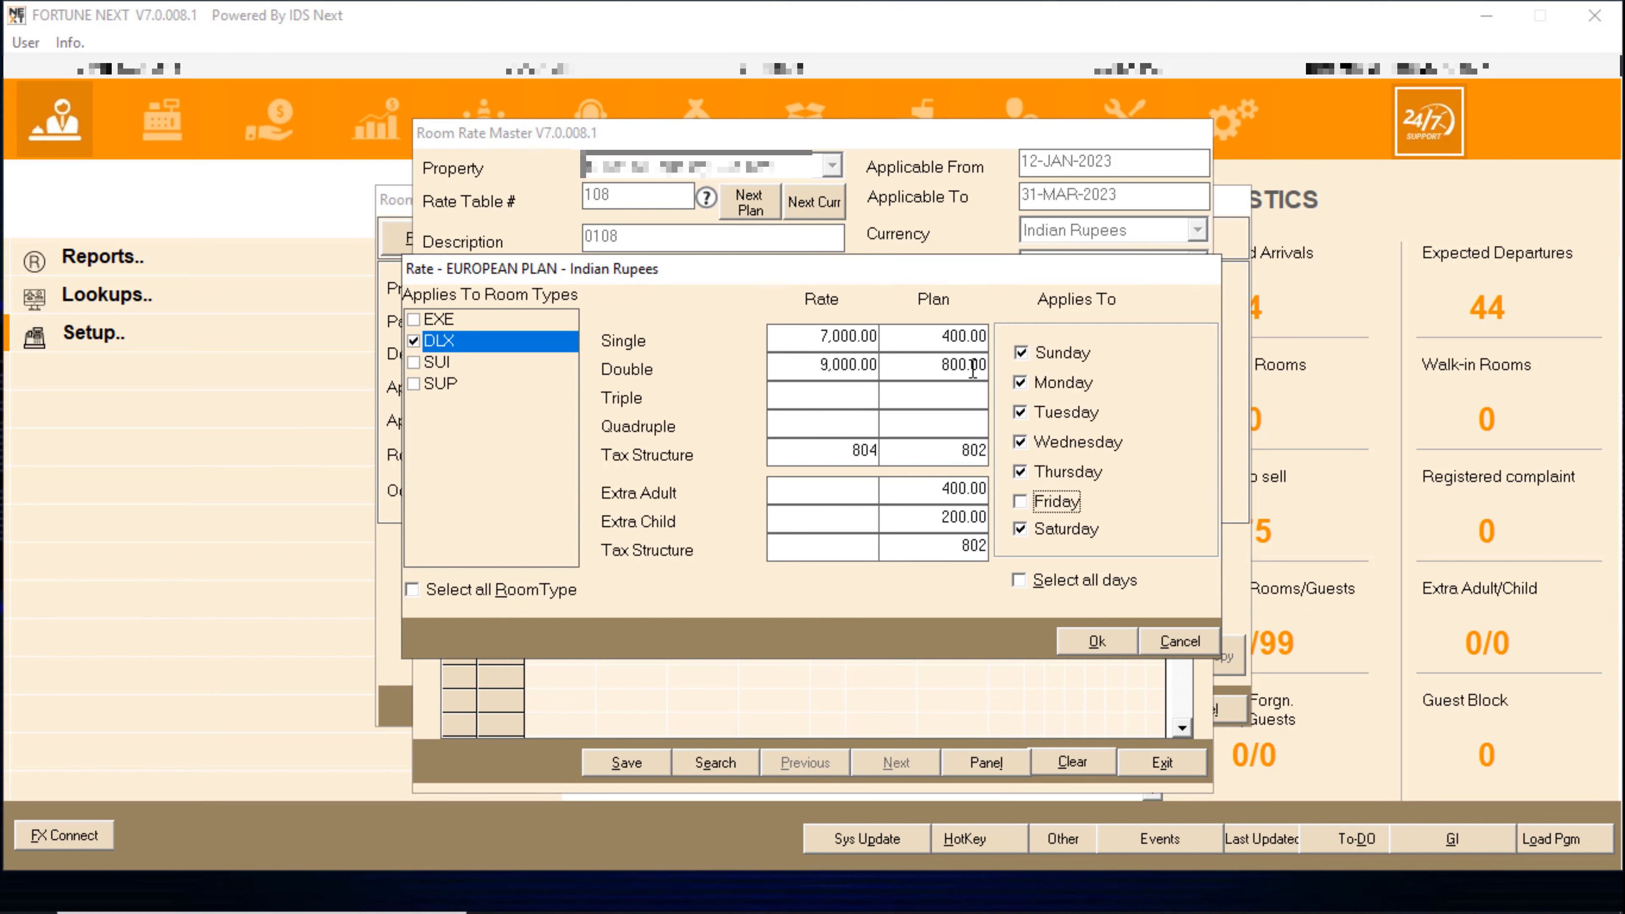
left_click(961, 365)
key("Delete")
left_click(950, 336)
double_click(950, 336)
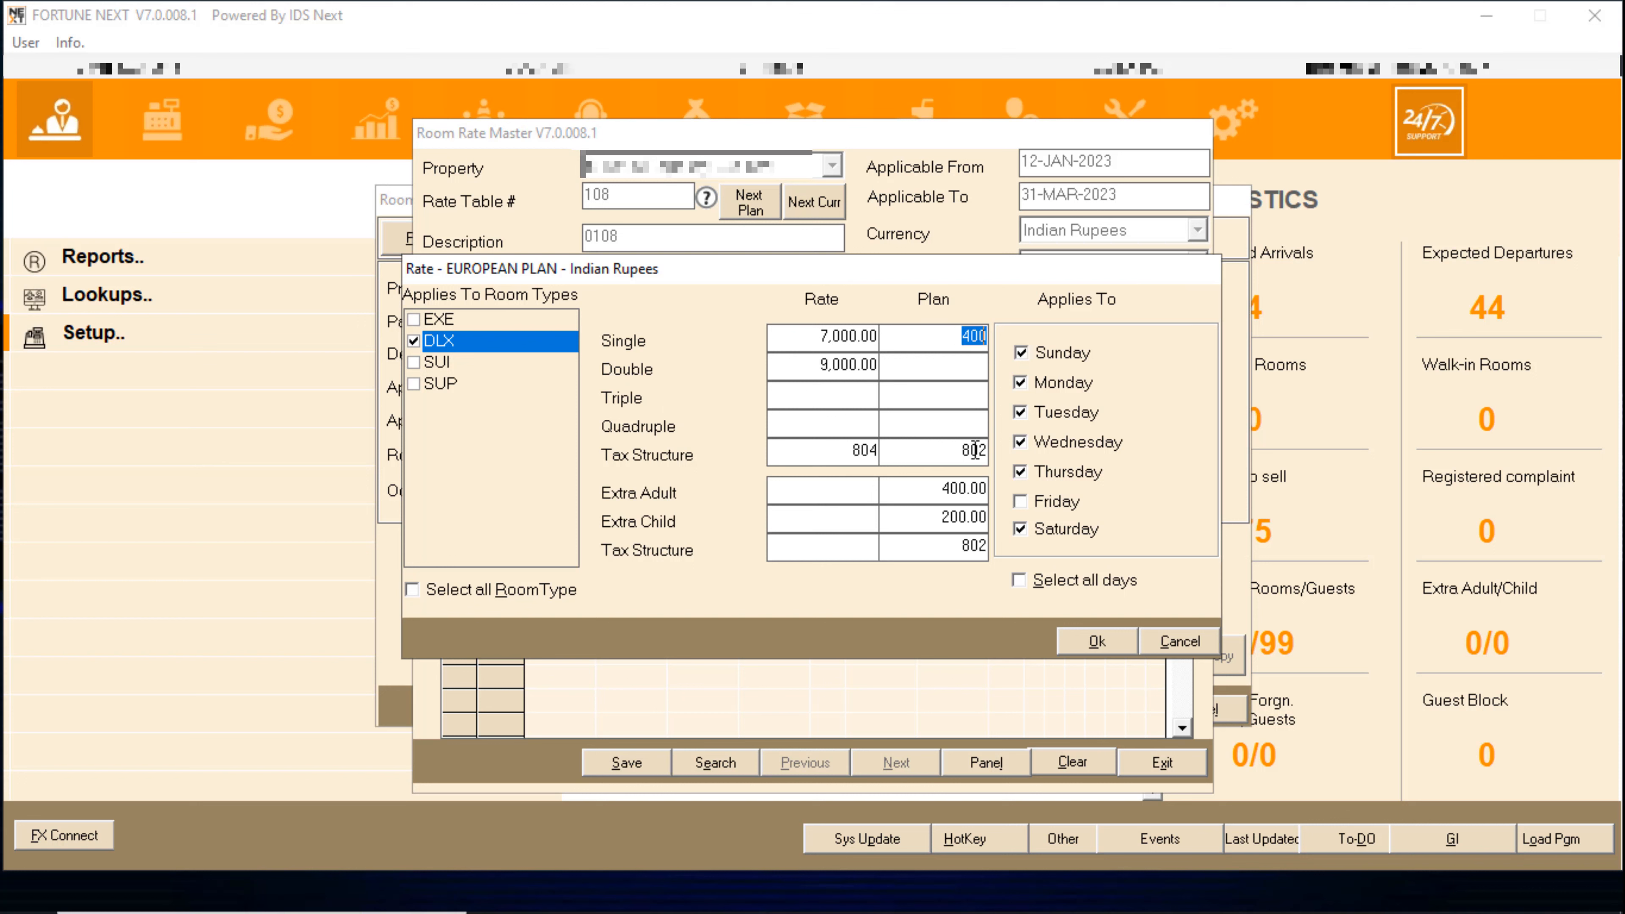
key("Delete")
double_click(964, 451)
key("Delete")
double_click(946, 488)
key("Delete")
left_click_drag(922, 523, 1038, 515)
key("Delete")
key("Delete")
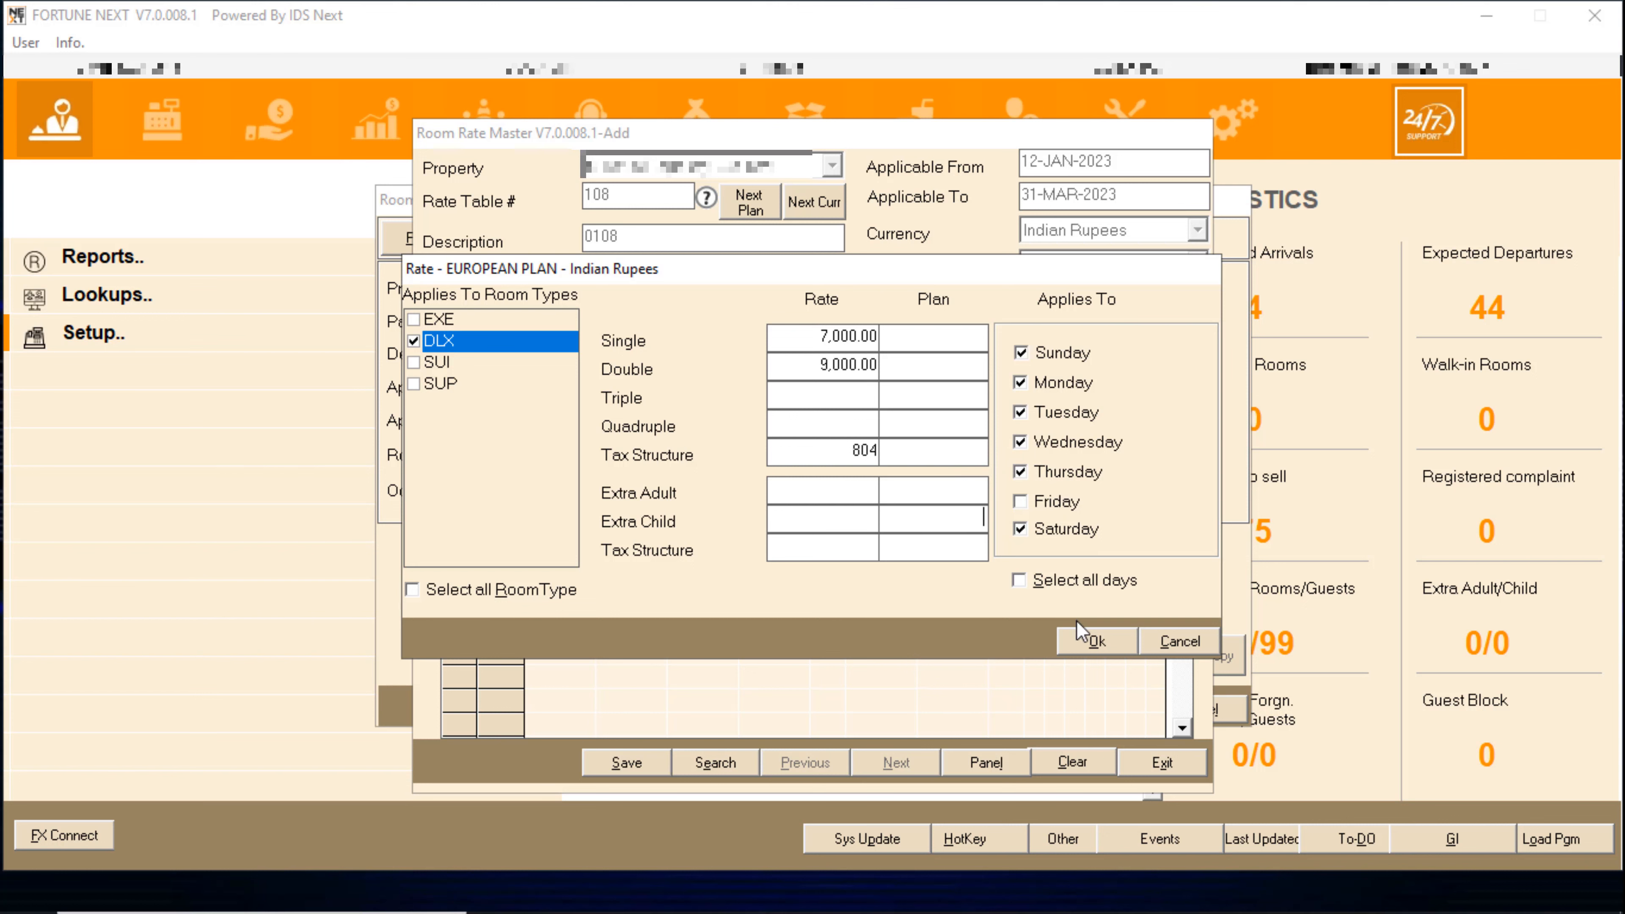
left_click(1081, 633)
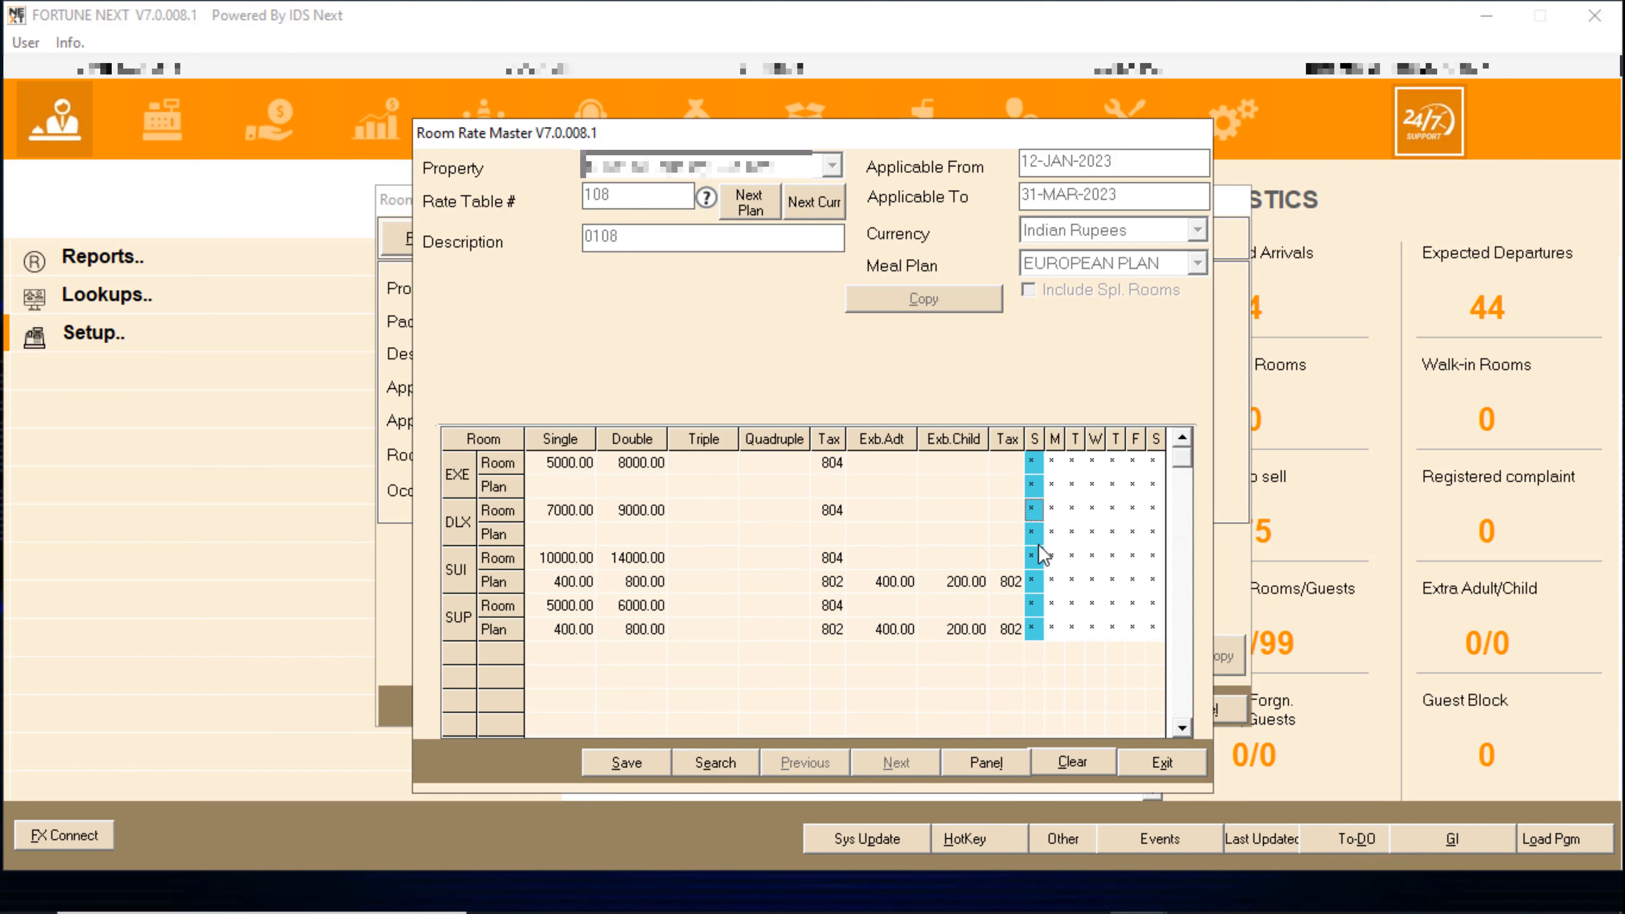
- Remove the plan charges and plan tax codes from the SUI European Plan rates
left_click(1032, 579)
double_click(1032, 578)
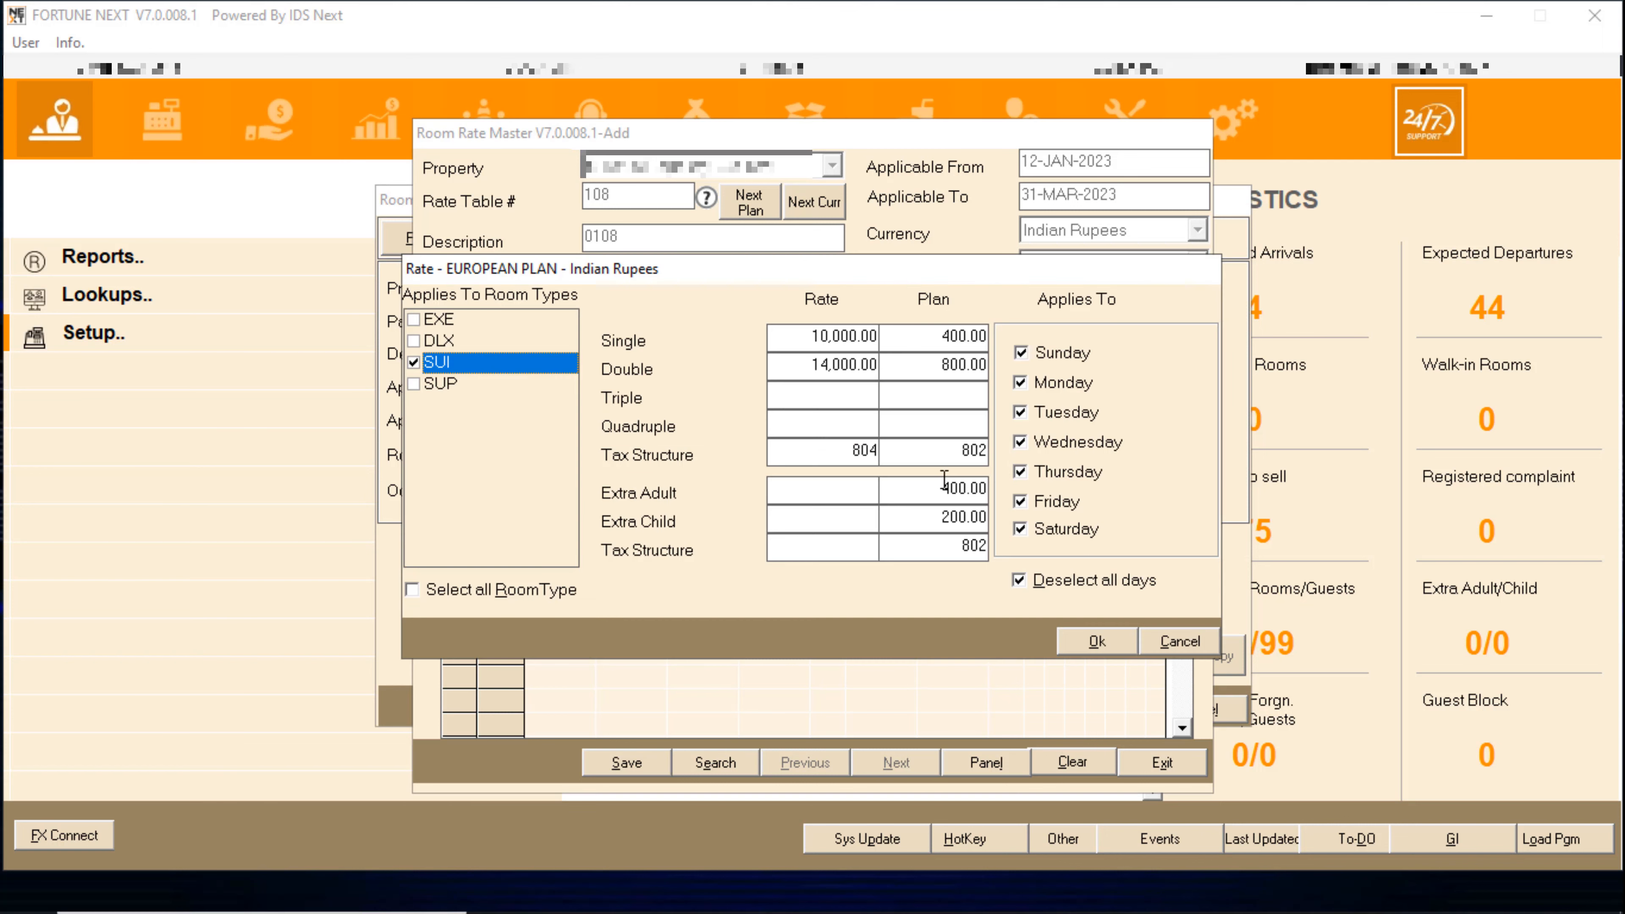
key("Delete")
left_click_drag(937, 365, 984, 336)
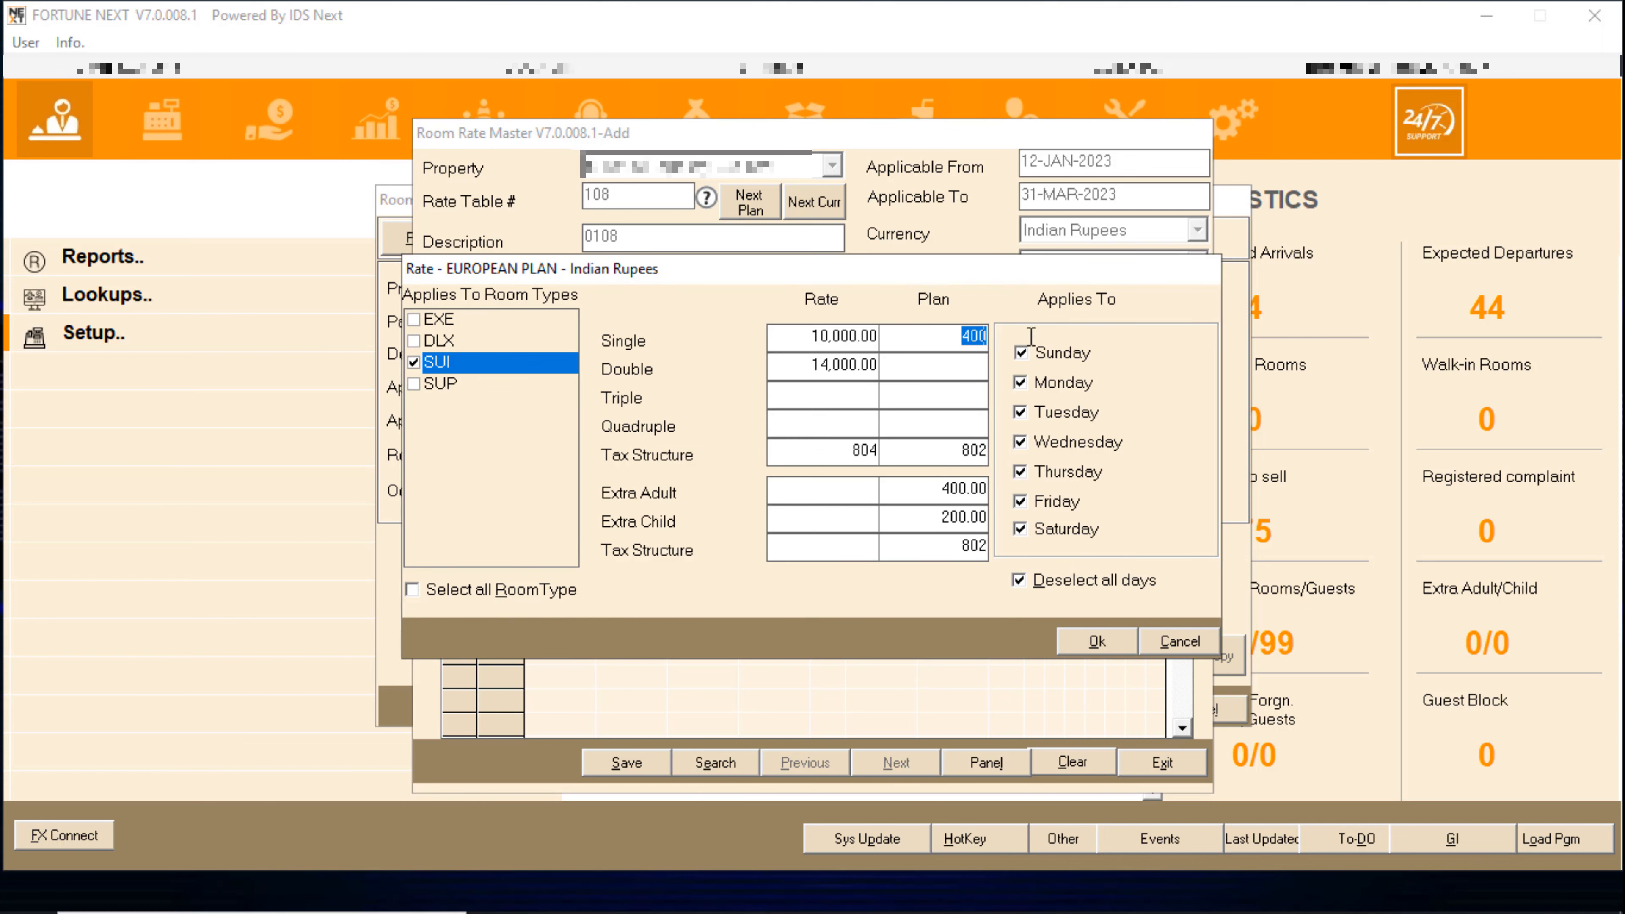
key("Delete")
left_click_drag(950, 451, 985, 546)
key("Delete")
key("Delete")
key("Delete")
key("Delete")
left_click(1097, 641)
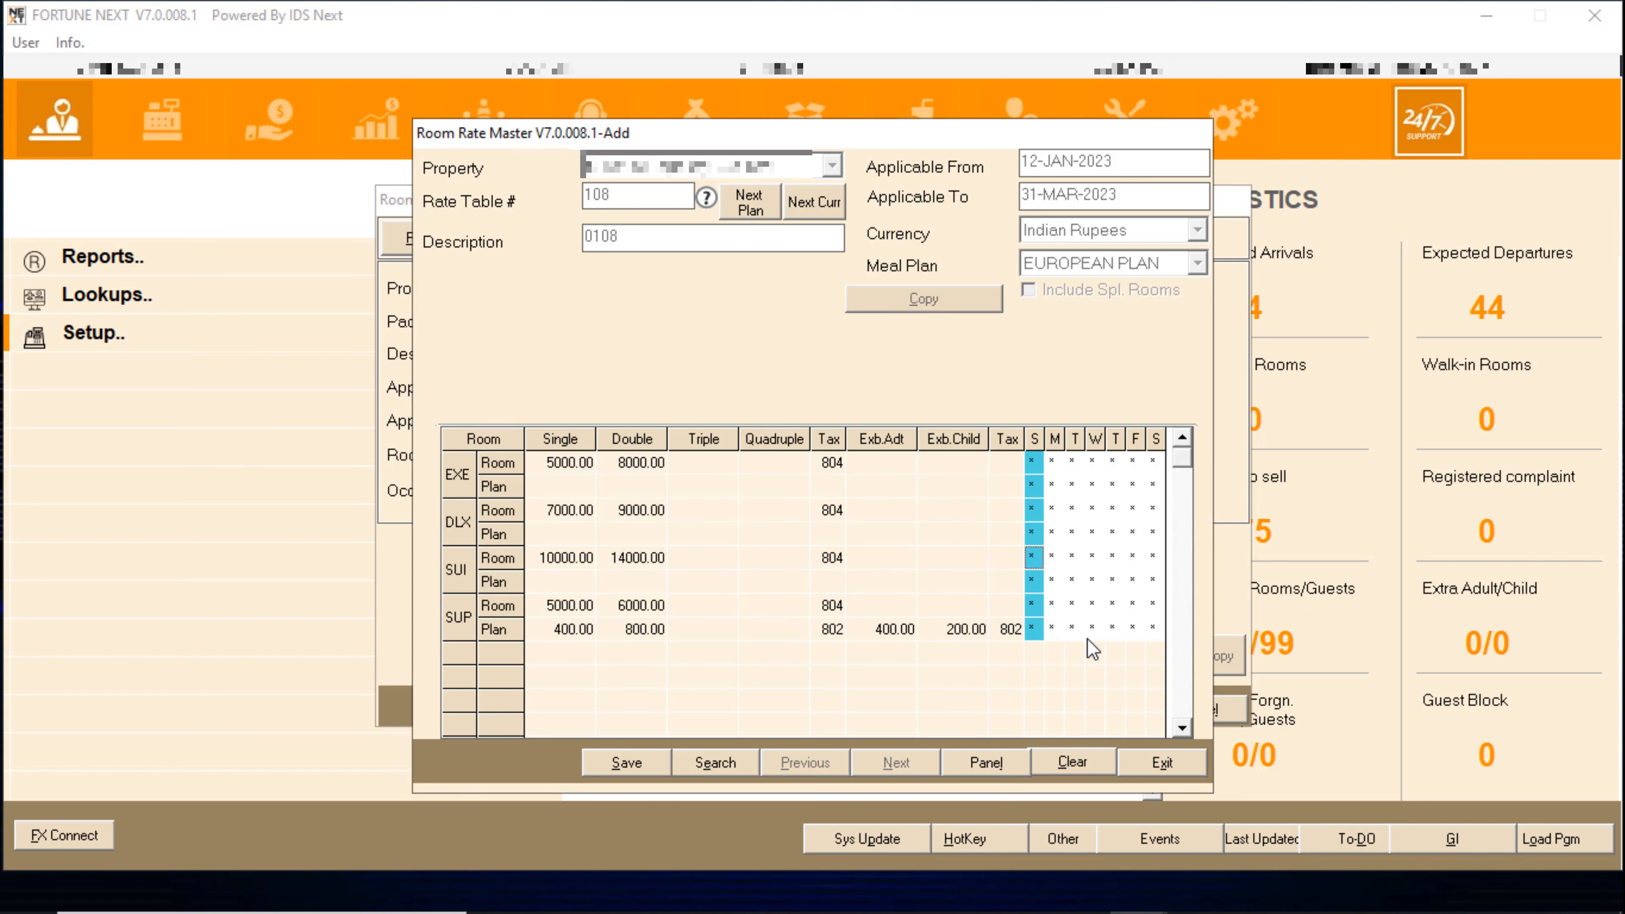
- Remove the plan charges and plan tax codes from the SUP European Plan rates
double_click(1034, 625)
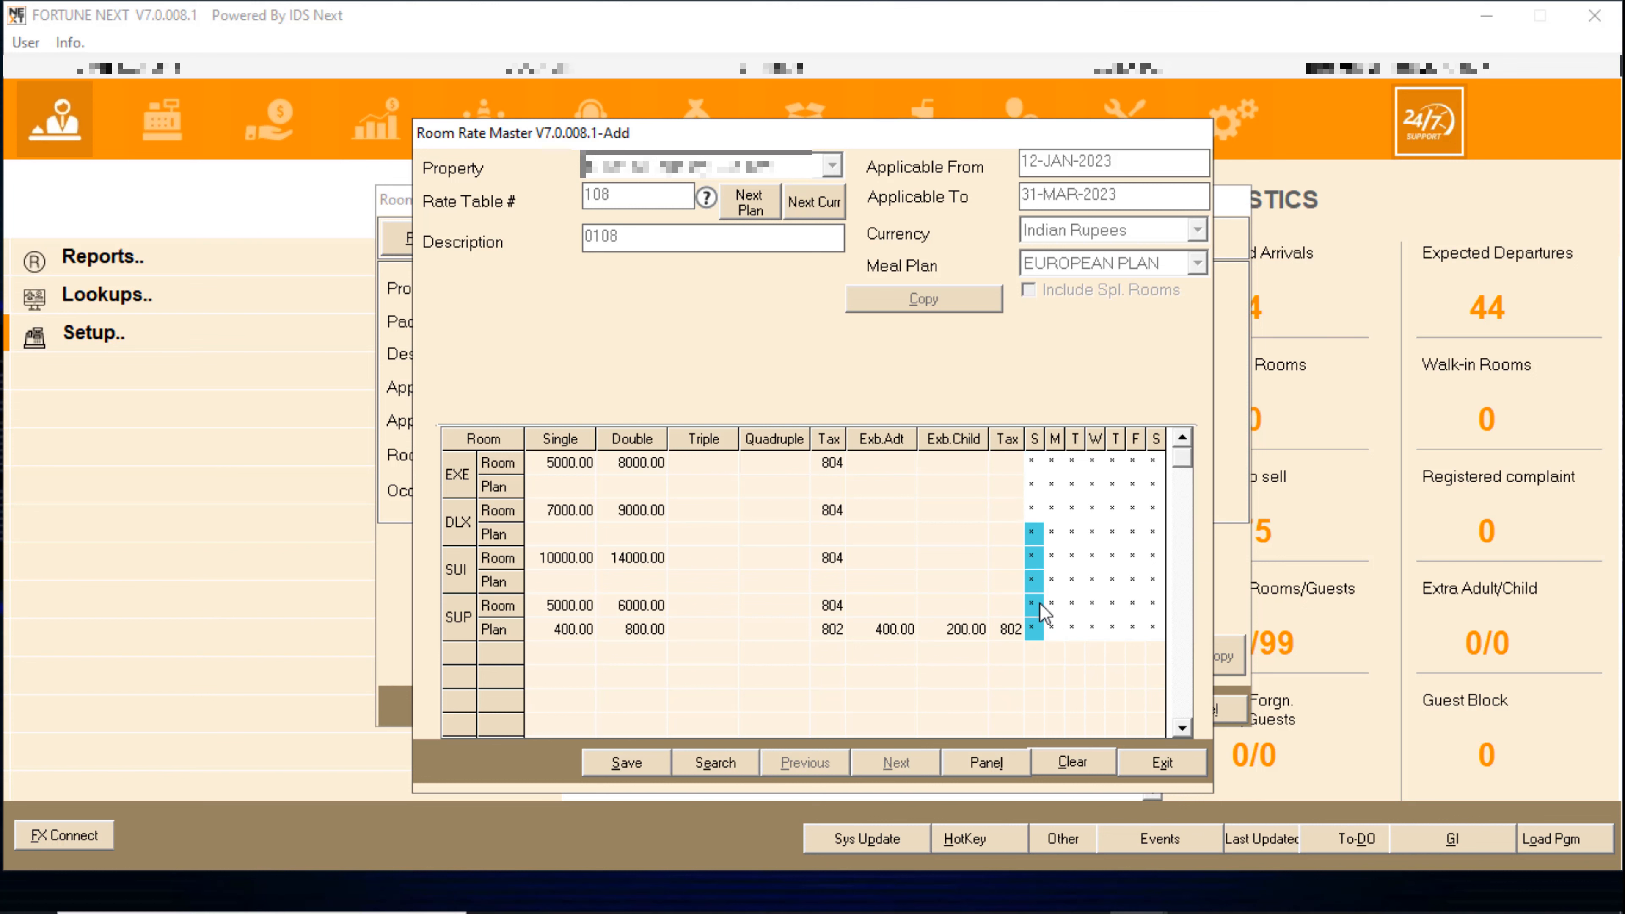
left_click_drag(960, 335, 986, 365)
key("Delete")
key("Delete")
left_click_drag(958, 450, 1057, 512)
key("Delete")
left_click_drag(946, 518, 1005, 545)
key("Delete")
key("Delete")
left_click(1096, 641)
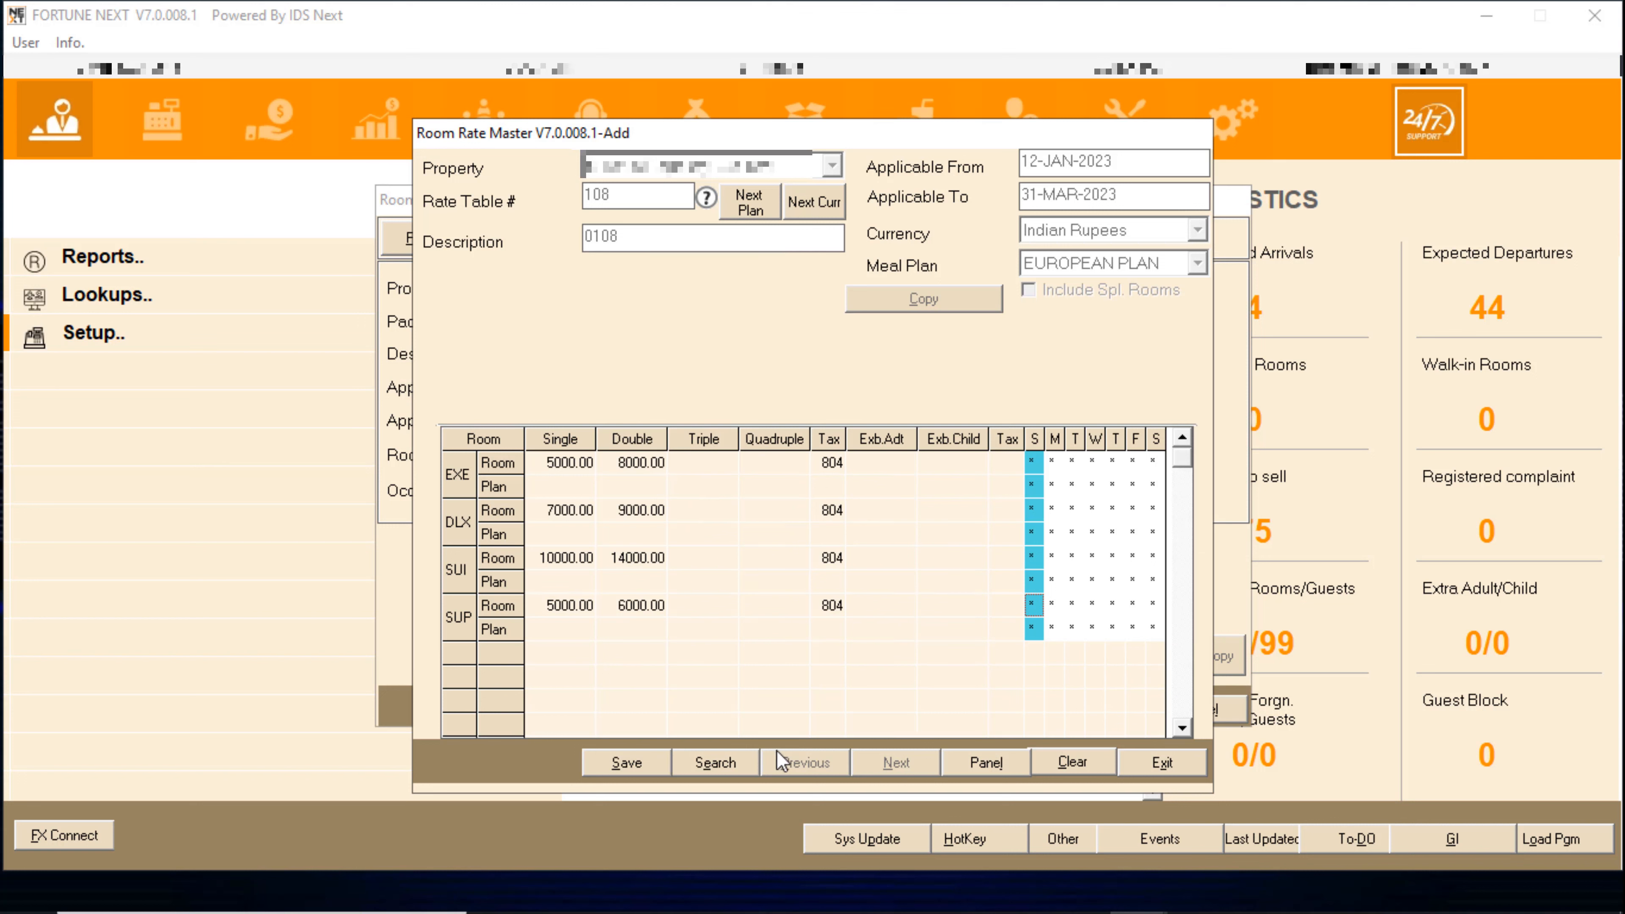
- Save the European Plan rates and load CONTINENTAL PLAN rates for the next plan
left_click(624, 768)
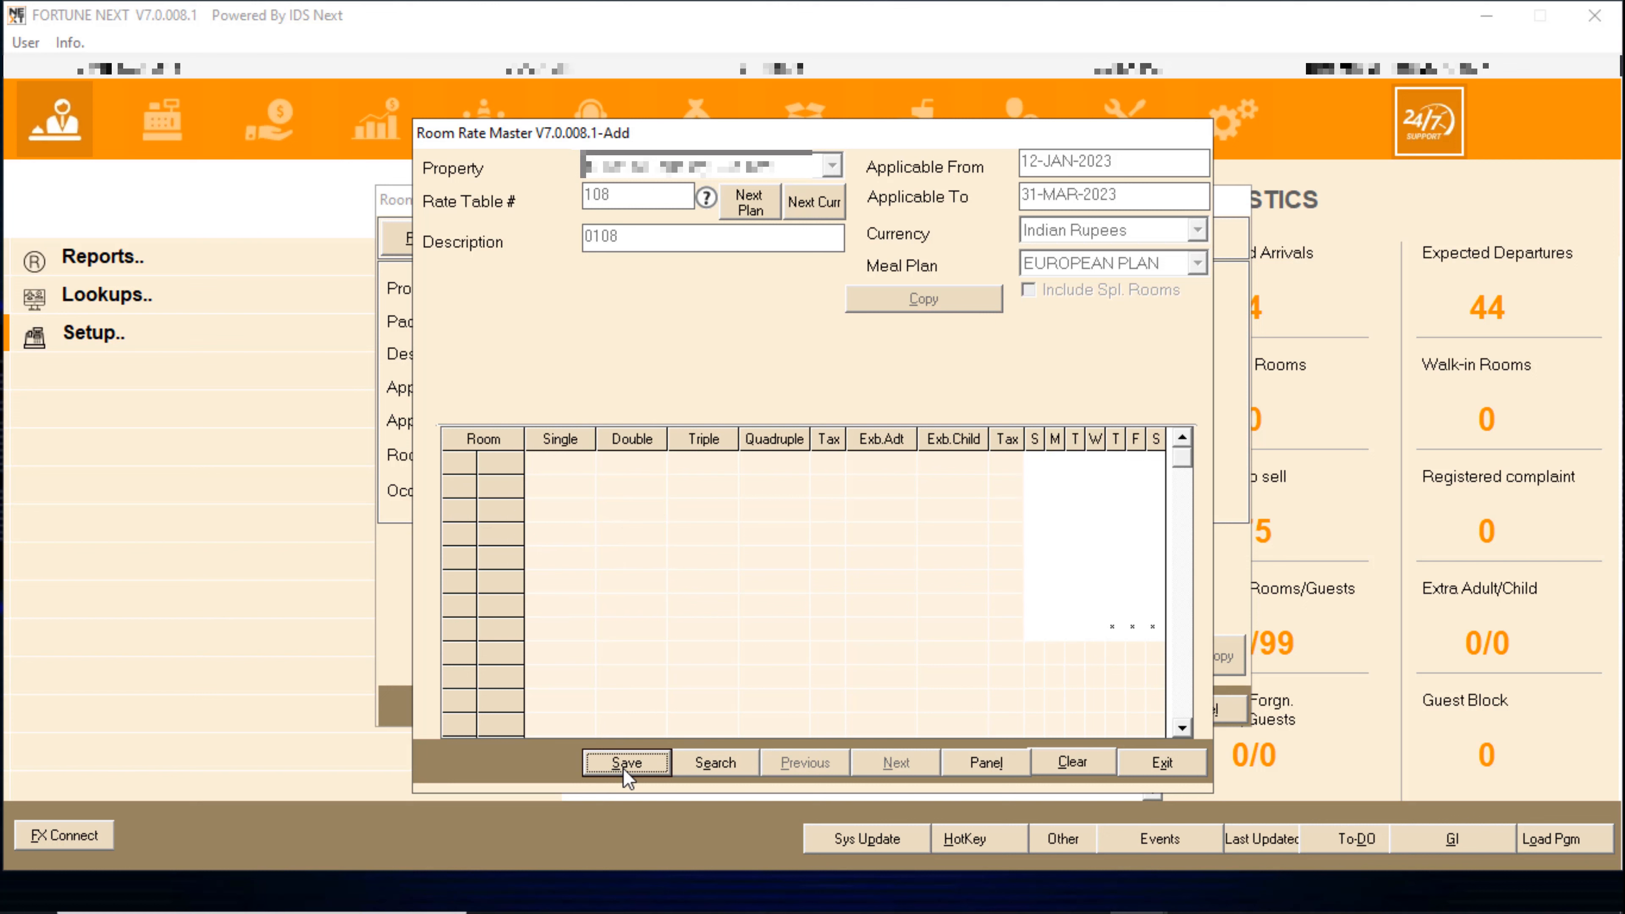
left_click(753, 200)
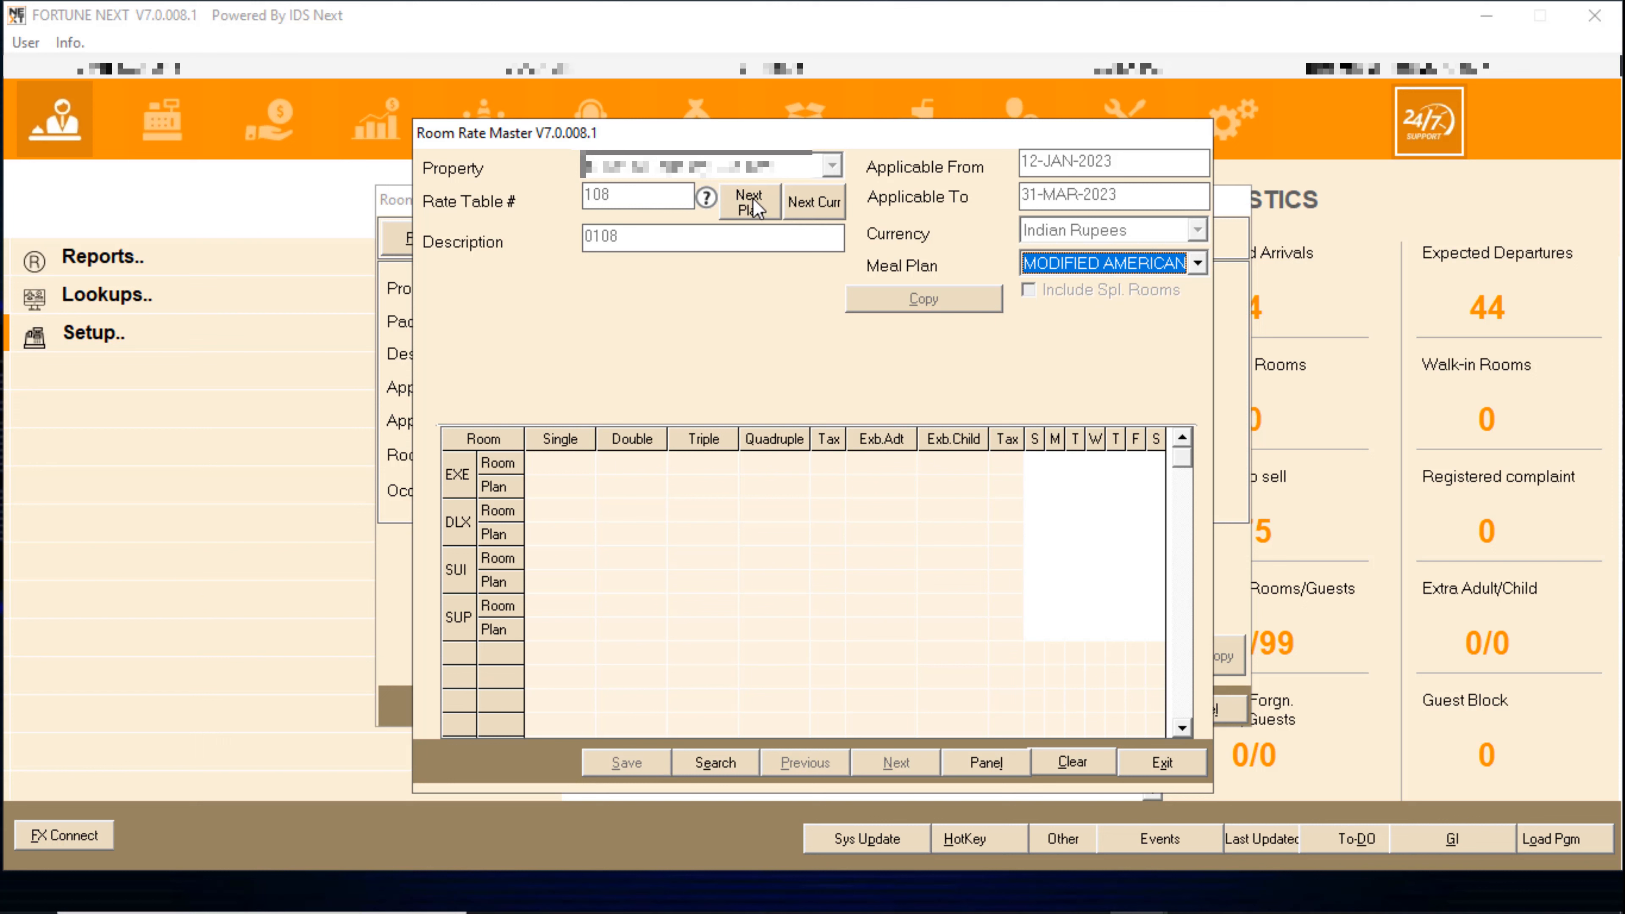
left_click(1198, 262)
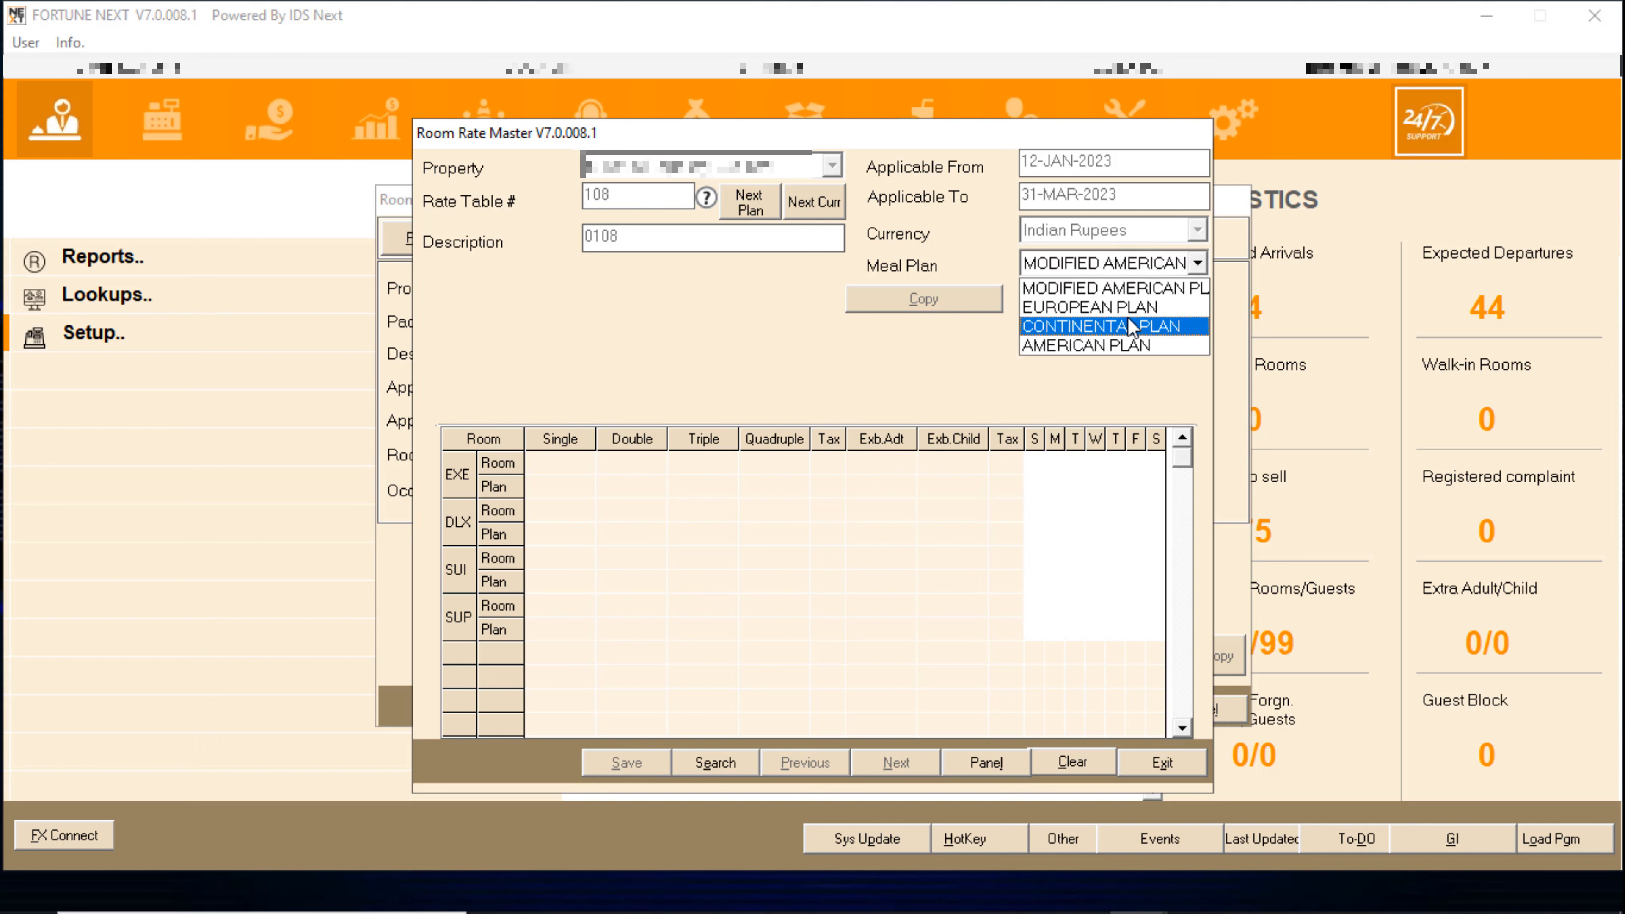
left_click(1088, 325)
key("Tab")
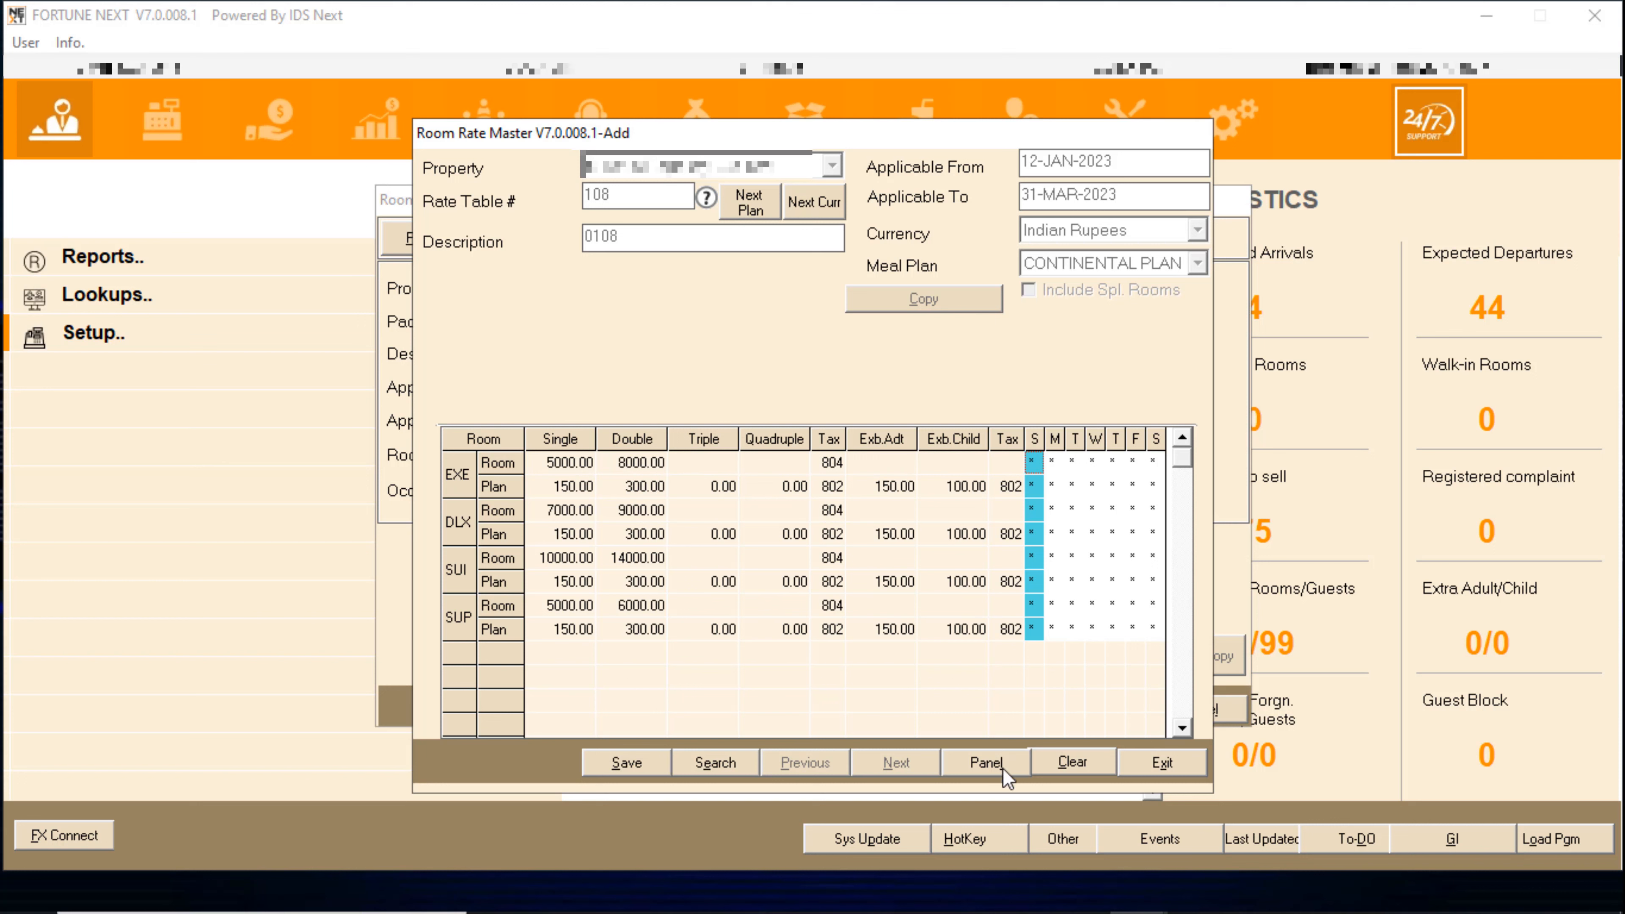
- Save the Continental rates, then add and save AMERICAN PLAN rates for EXE (675/1350)
left_click(631, 763)
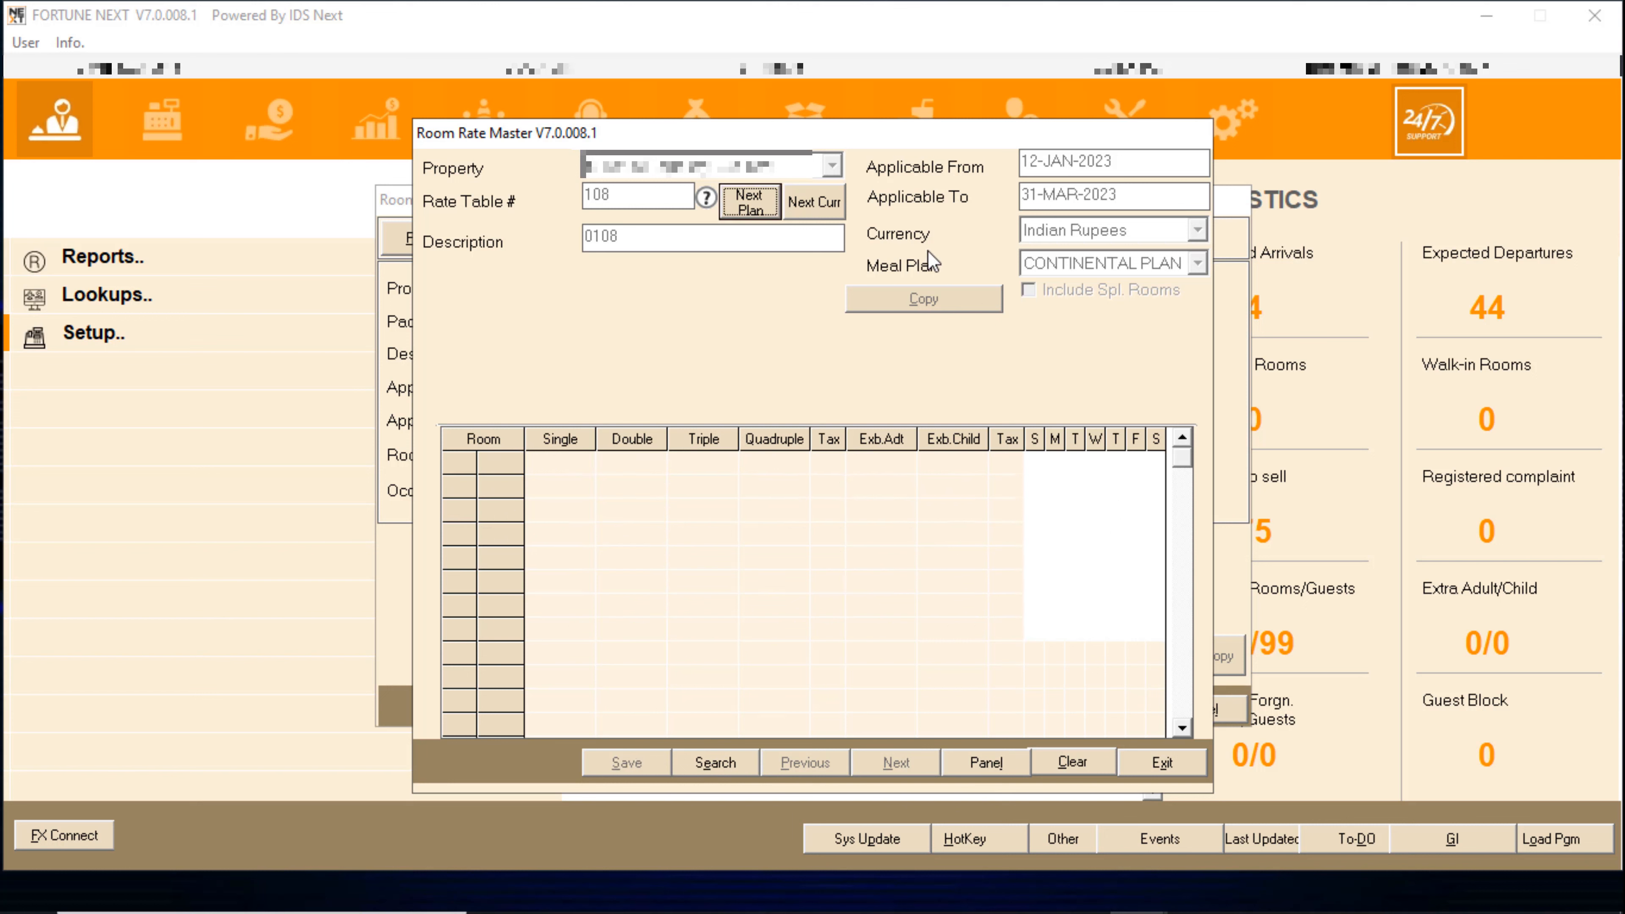
left_click(758, 201)
left_click(1114, 264)
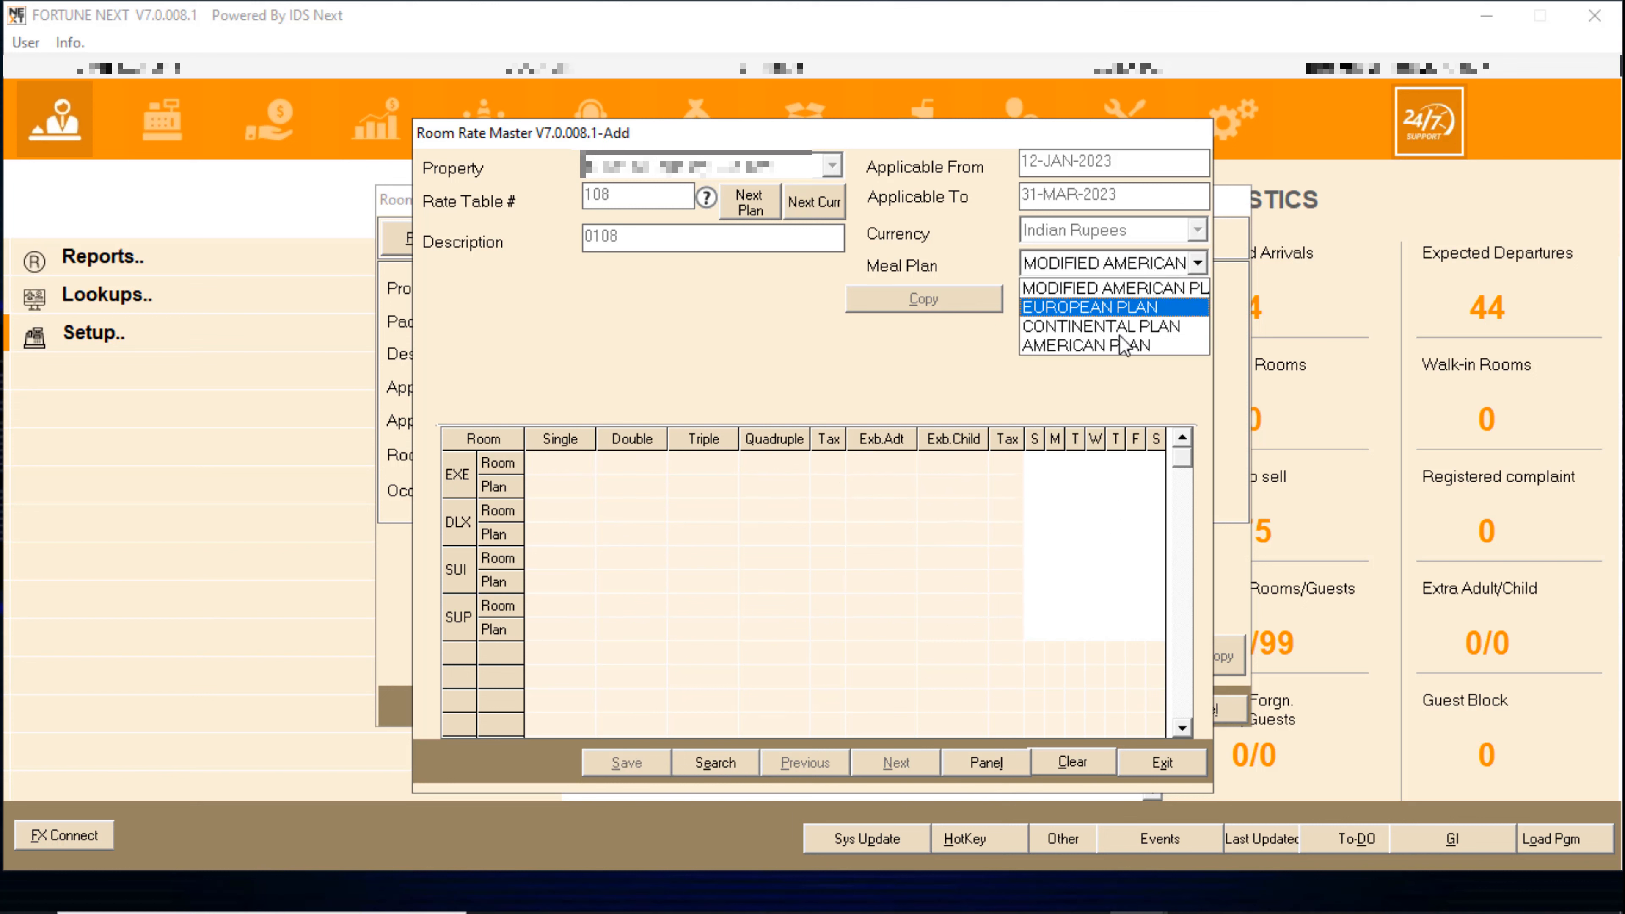
left_click(1120, 347)
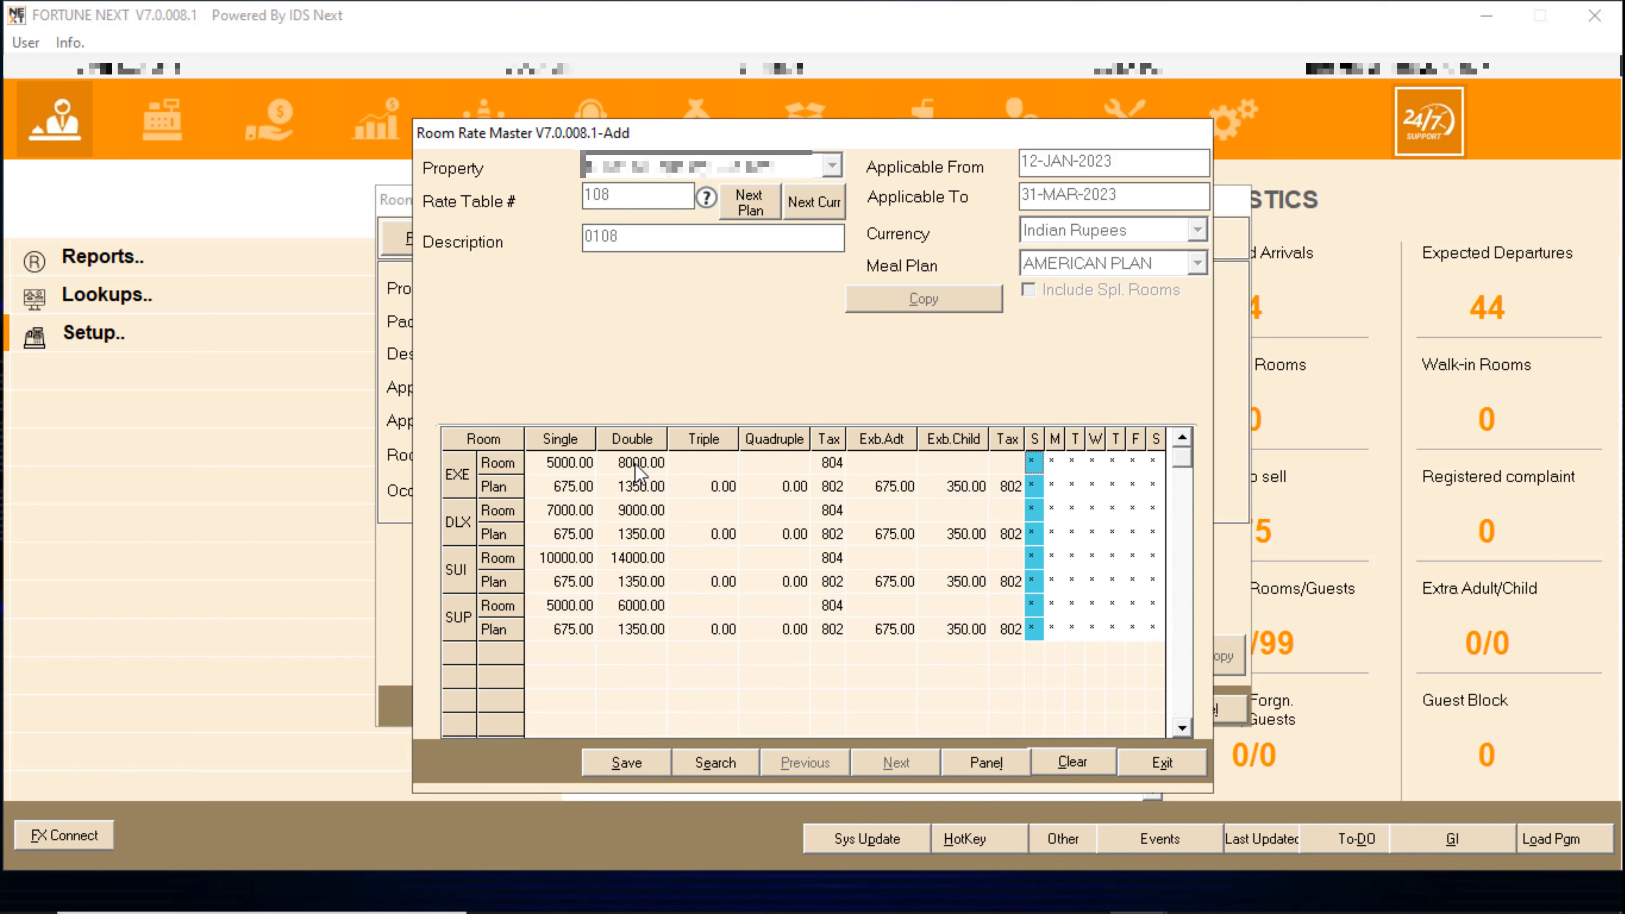
double_click(1032, 464)
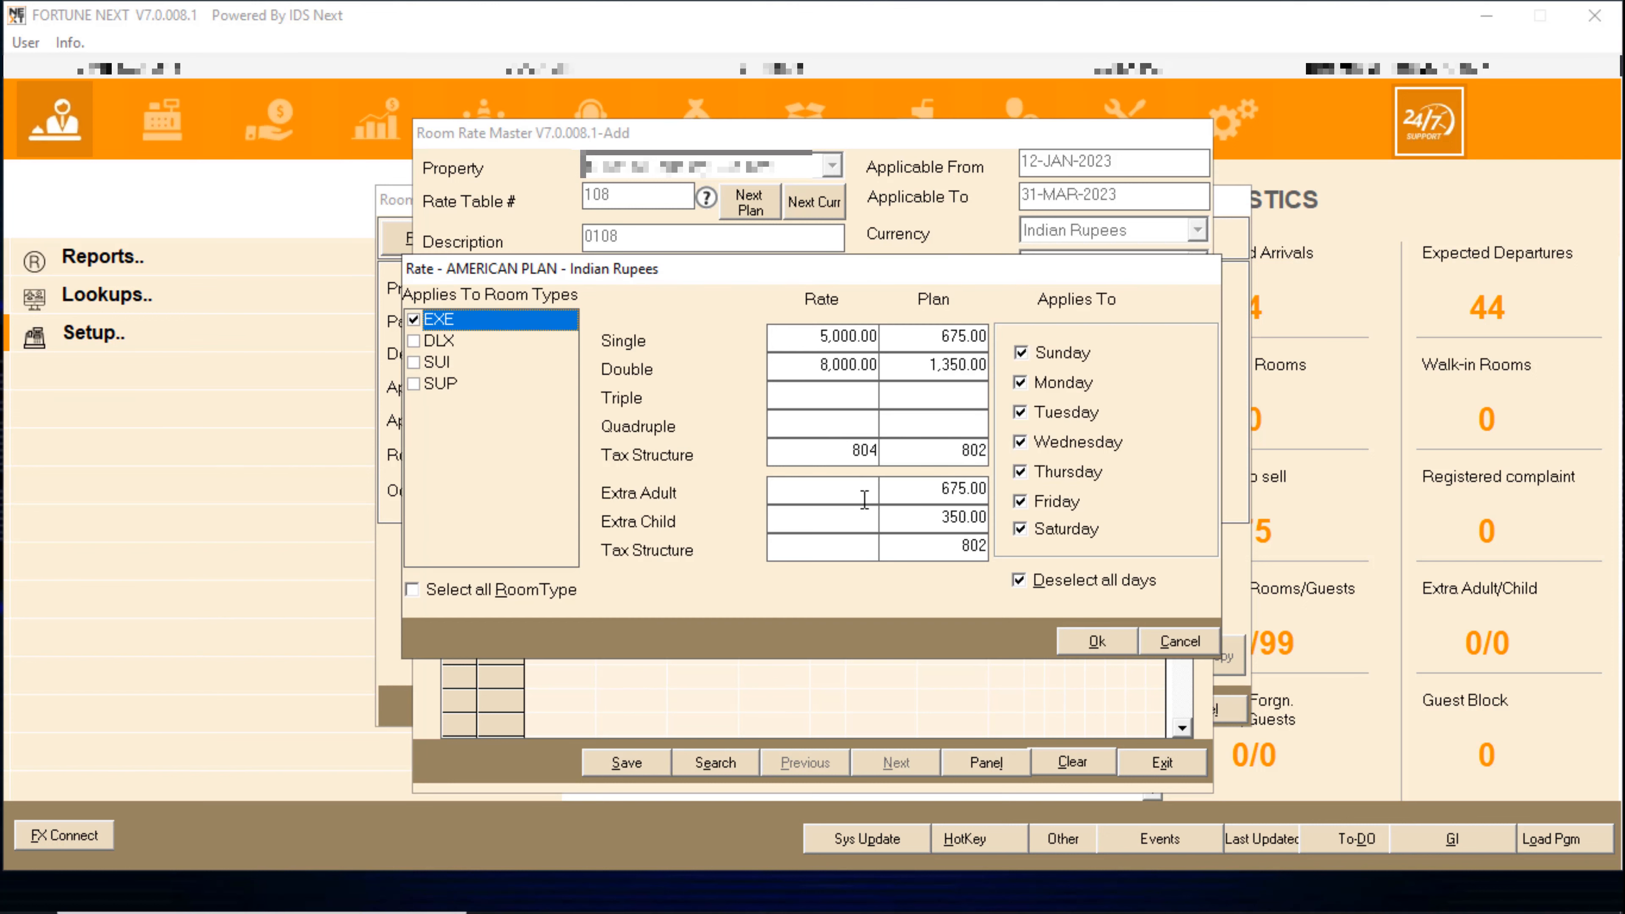
left_click(1091, 640)
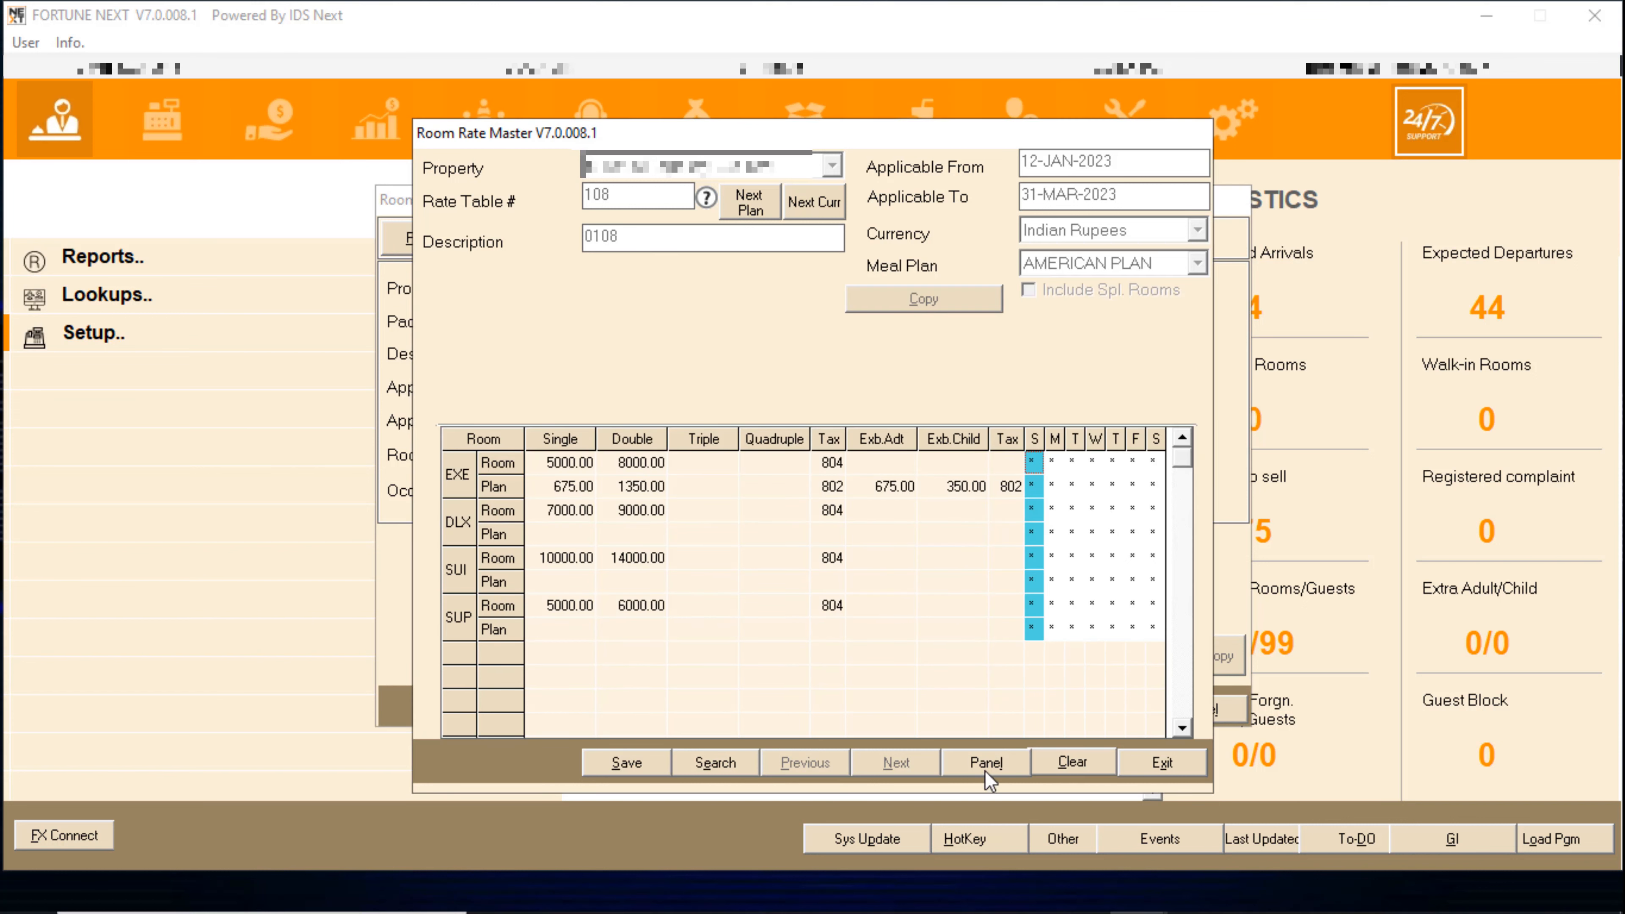
left_click(624, 761)
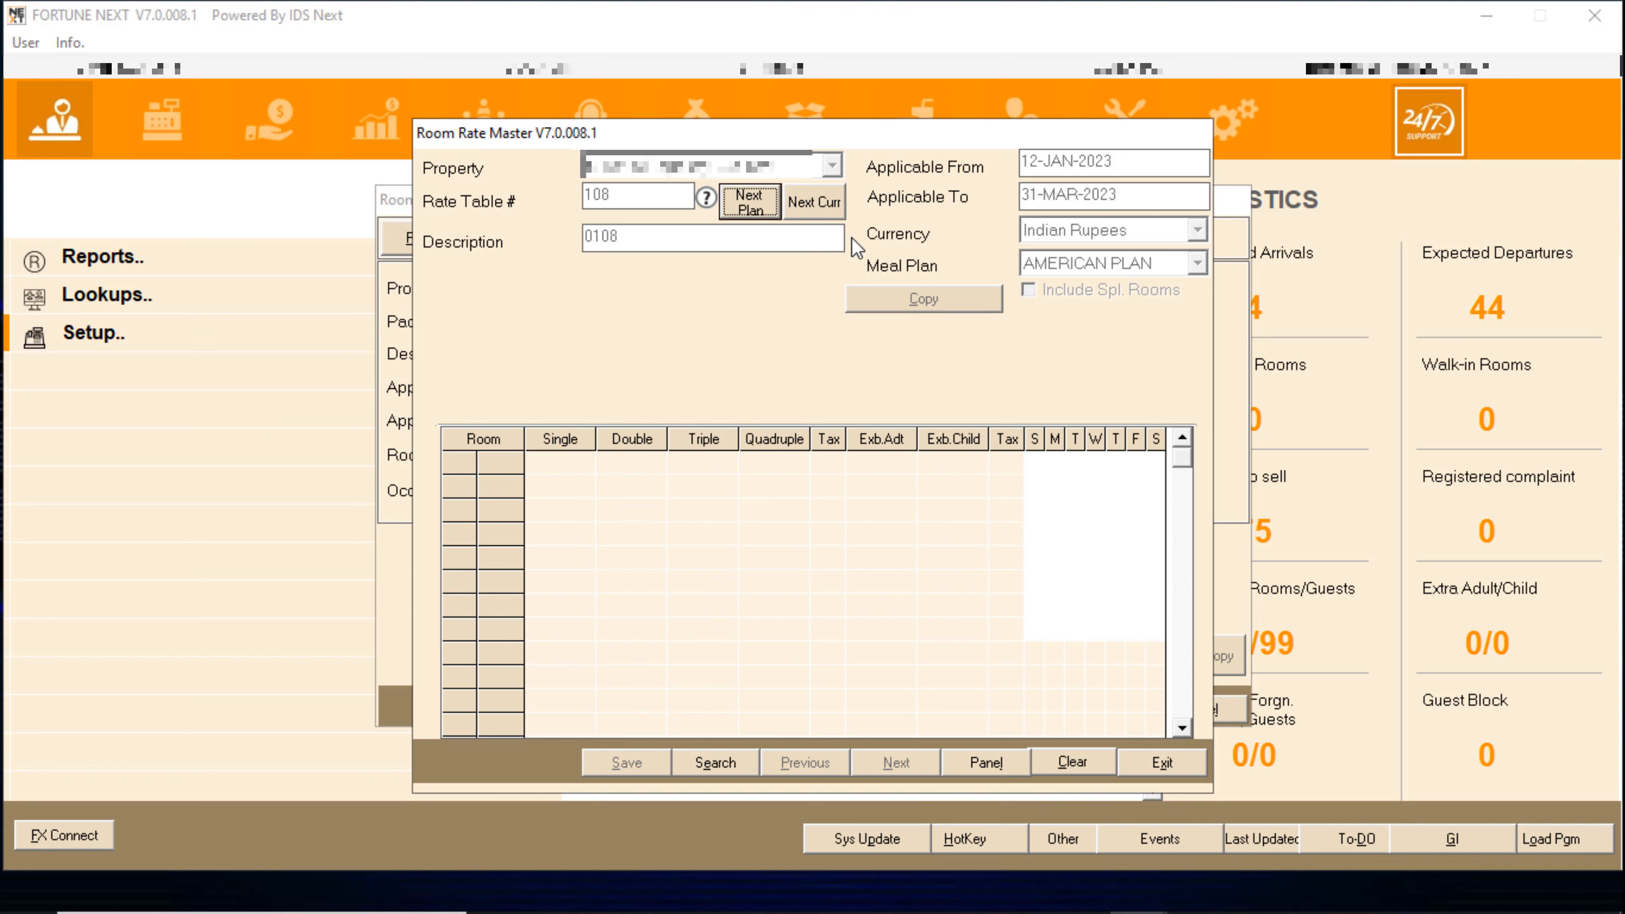
- Switch the rate form to search mode and enter rate table number 108
left_click(715, 762)
left_click(625, 194)
type("10")
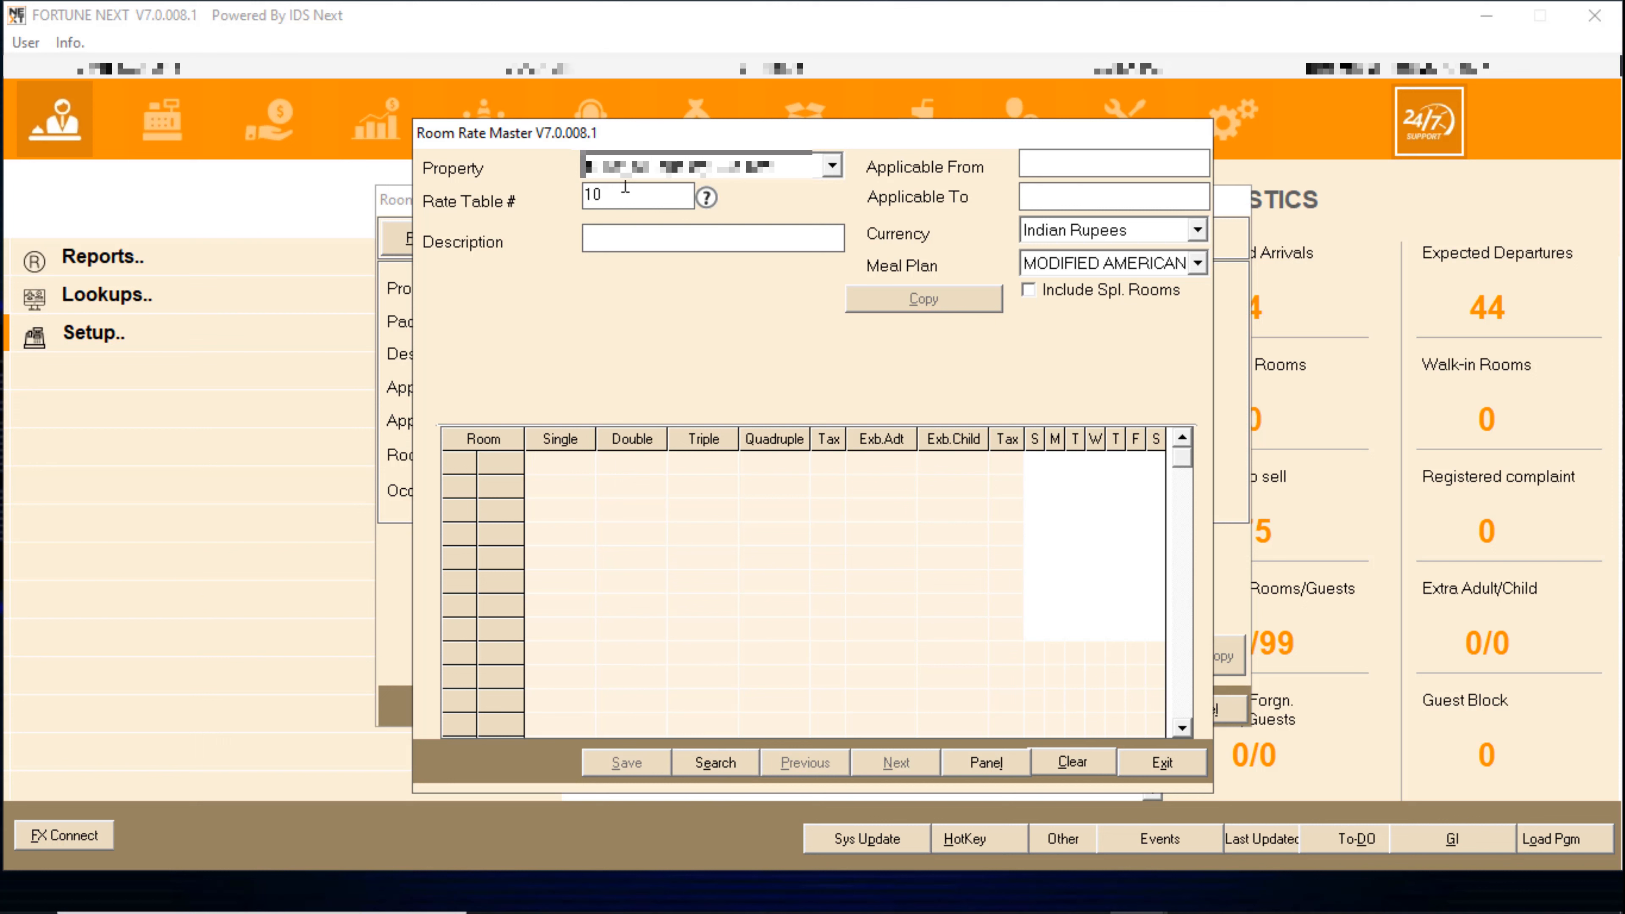
type("8")
- Retrieve rate table 108 and browse its saved plans to the Modified American Plan record
key("Return")
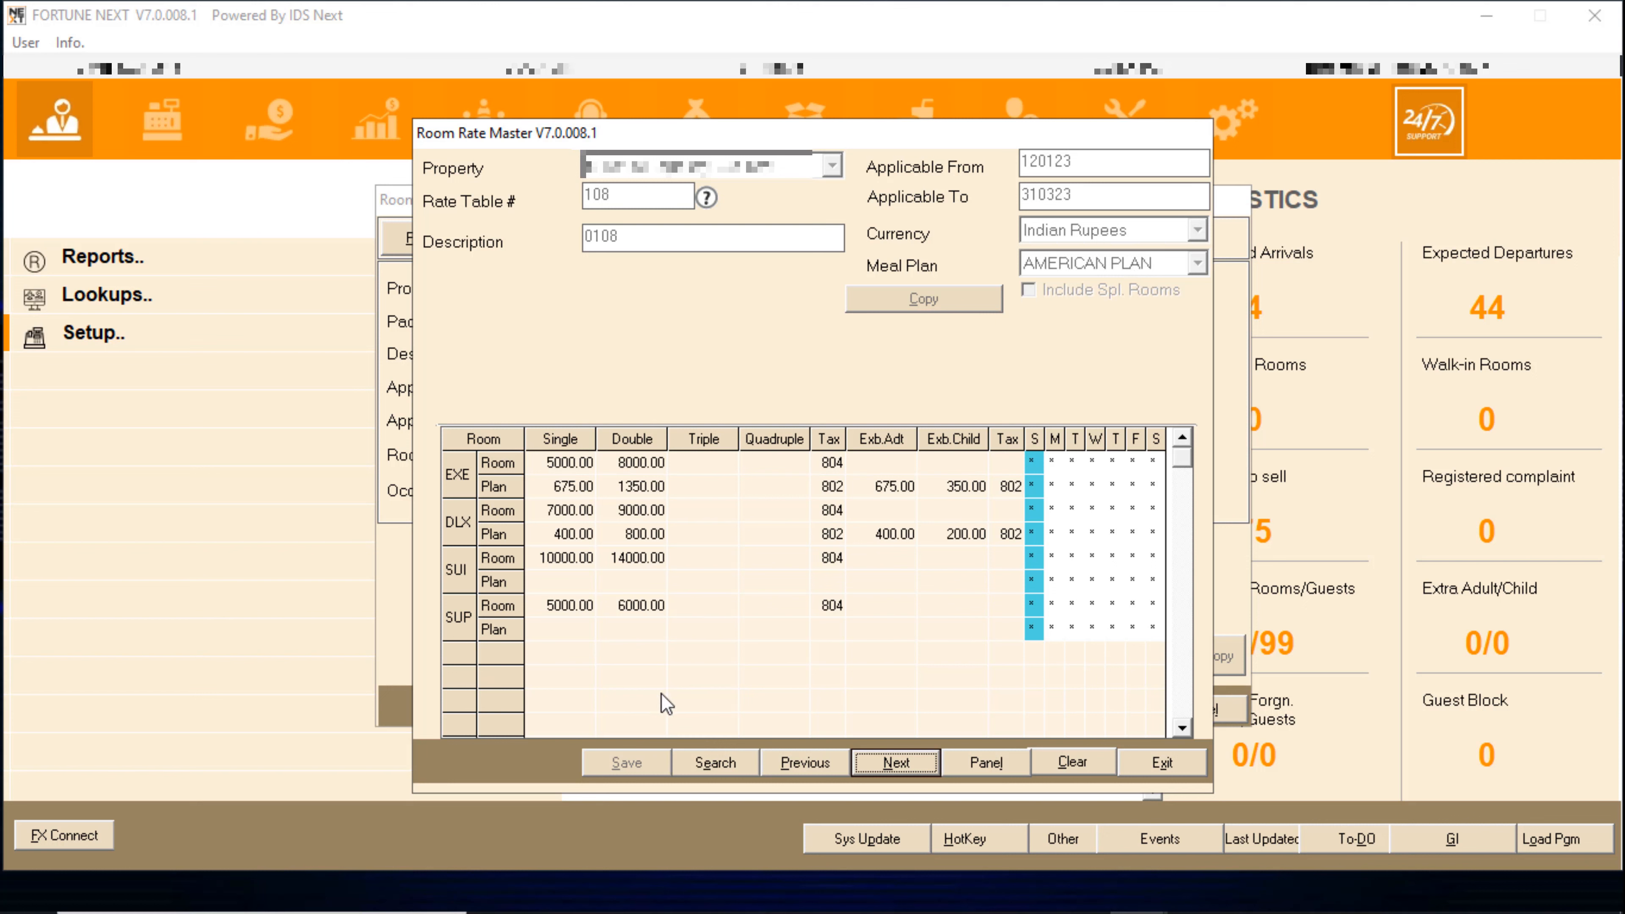
left_click(911, 768)
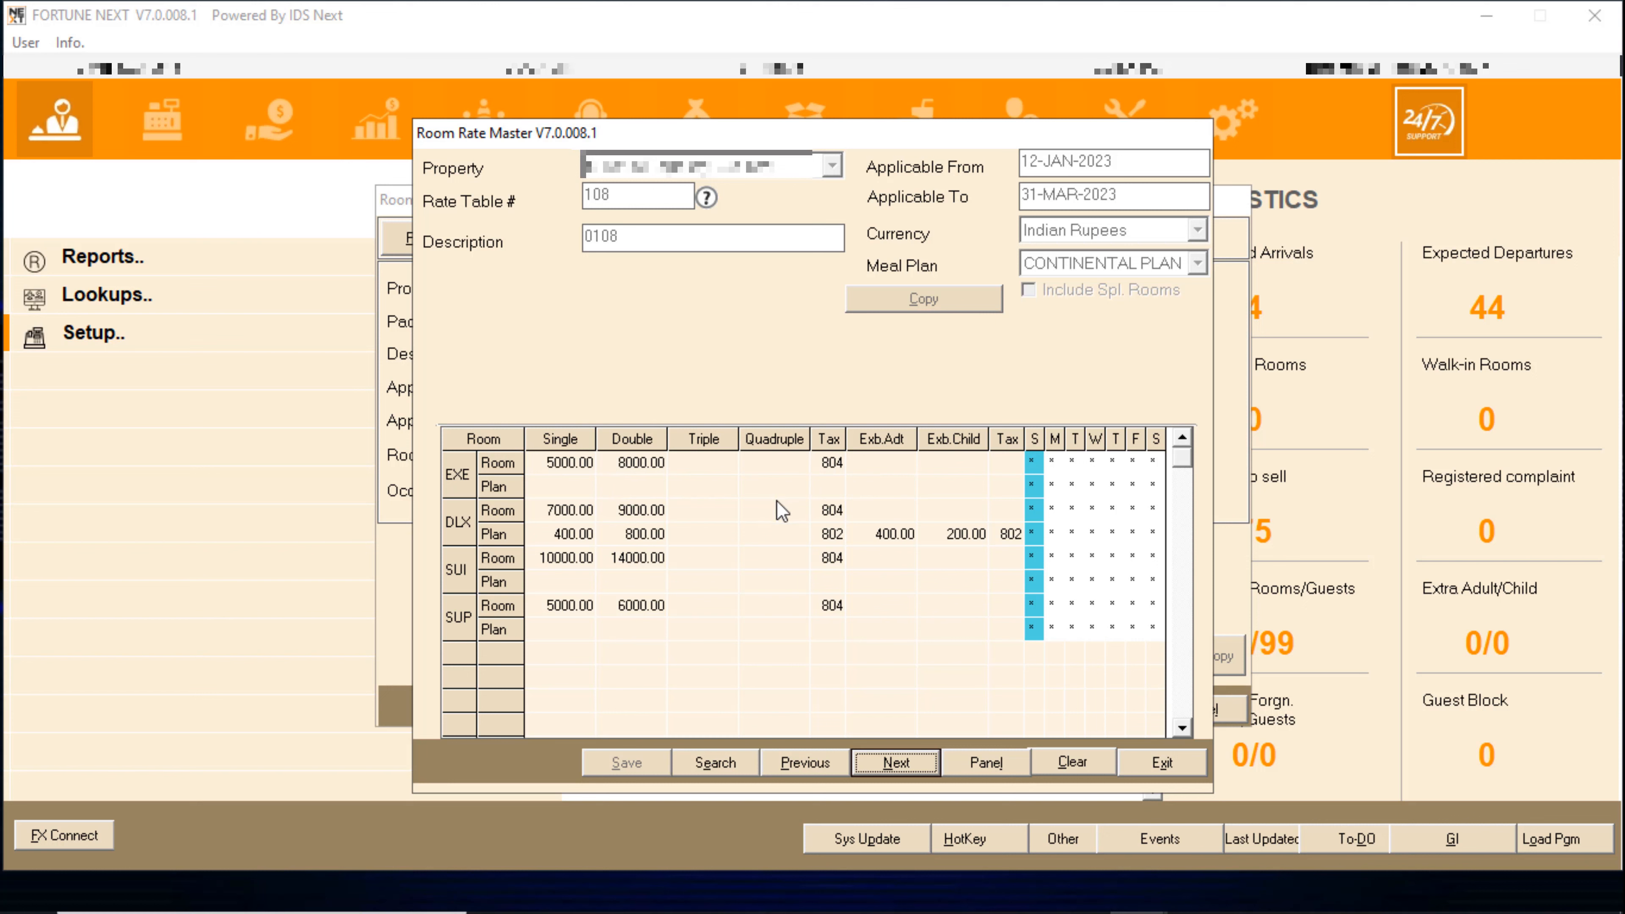
left_click_drag(1095, 534, 1037, 462)
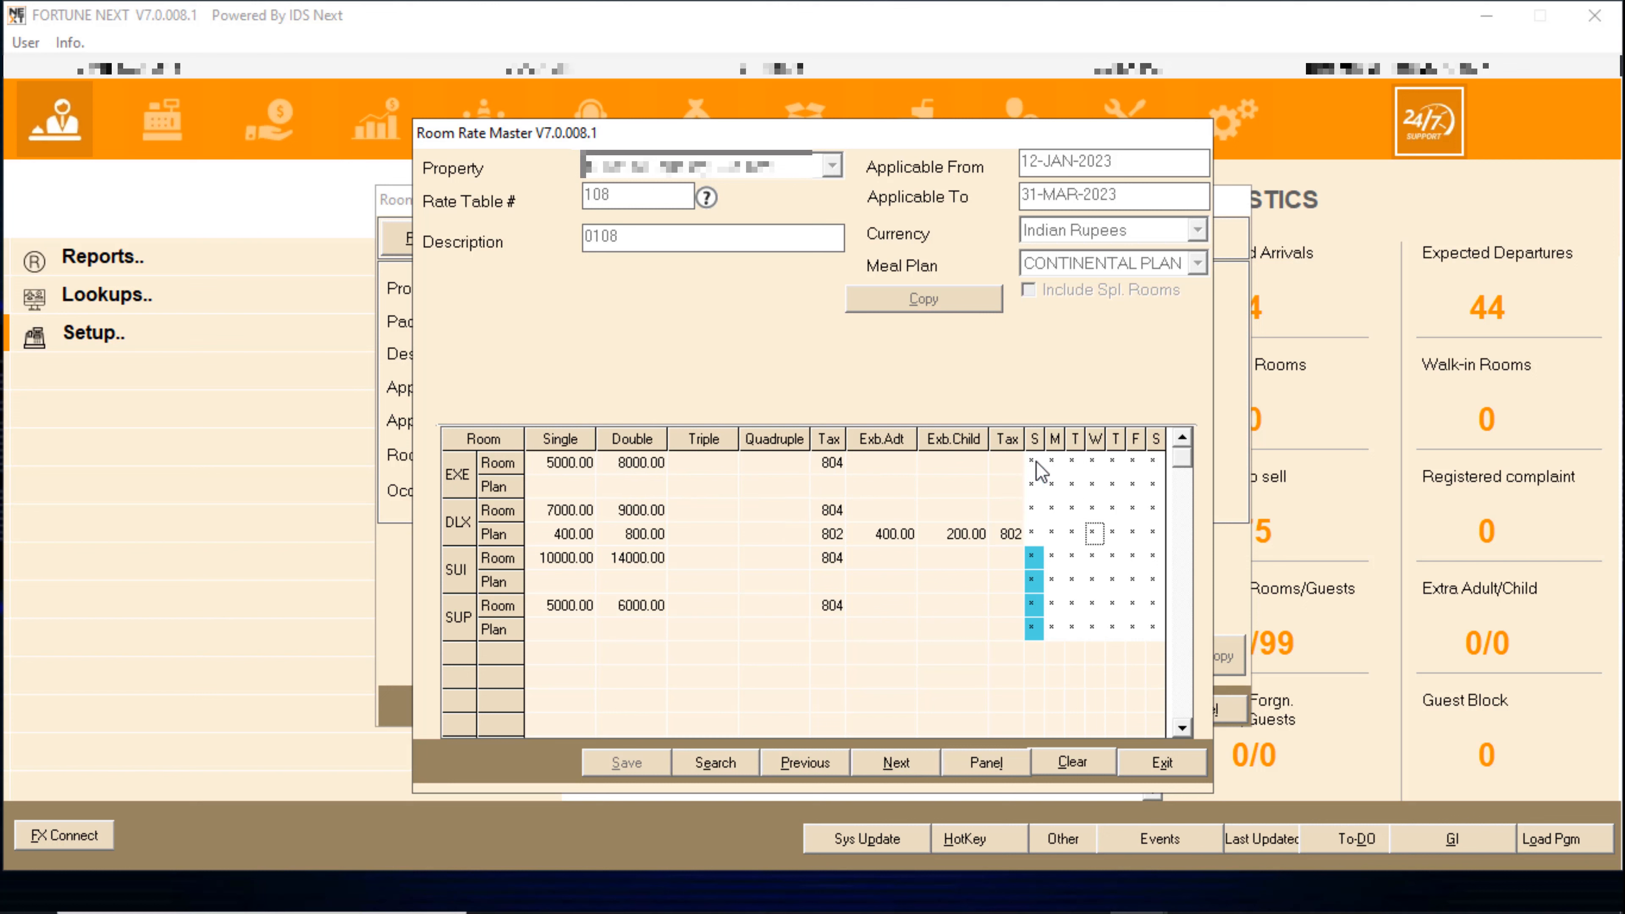
double_click(1037, 461)
left_click(1178, 641)
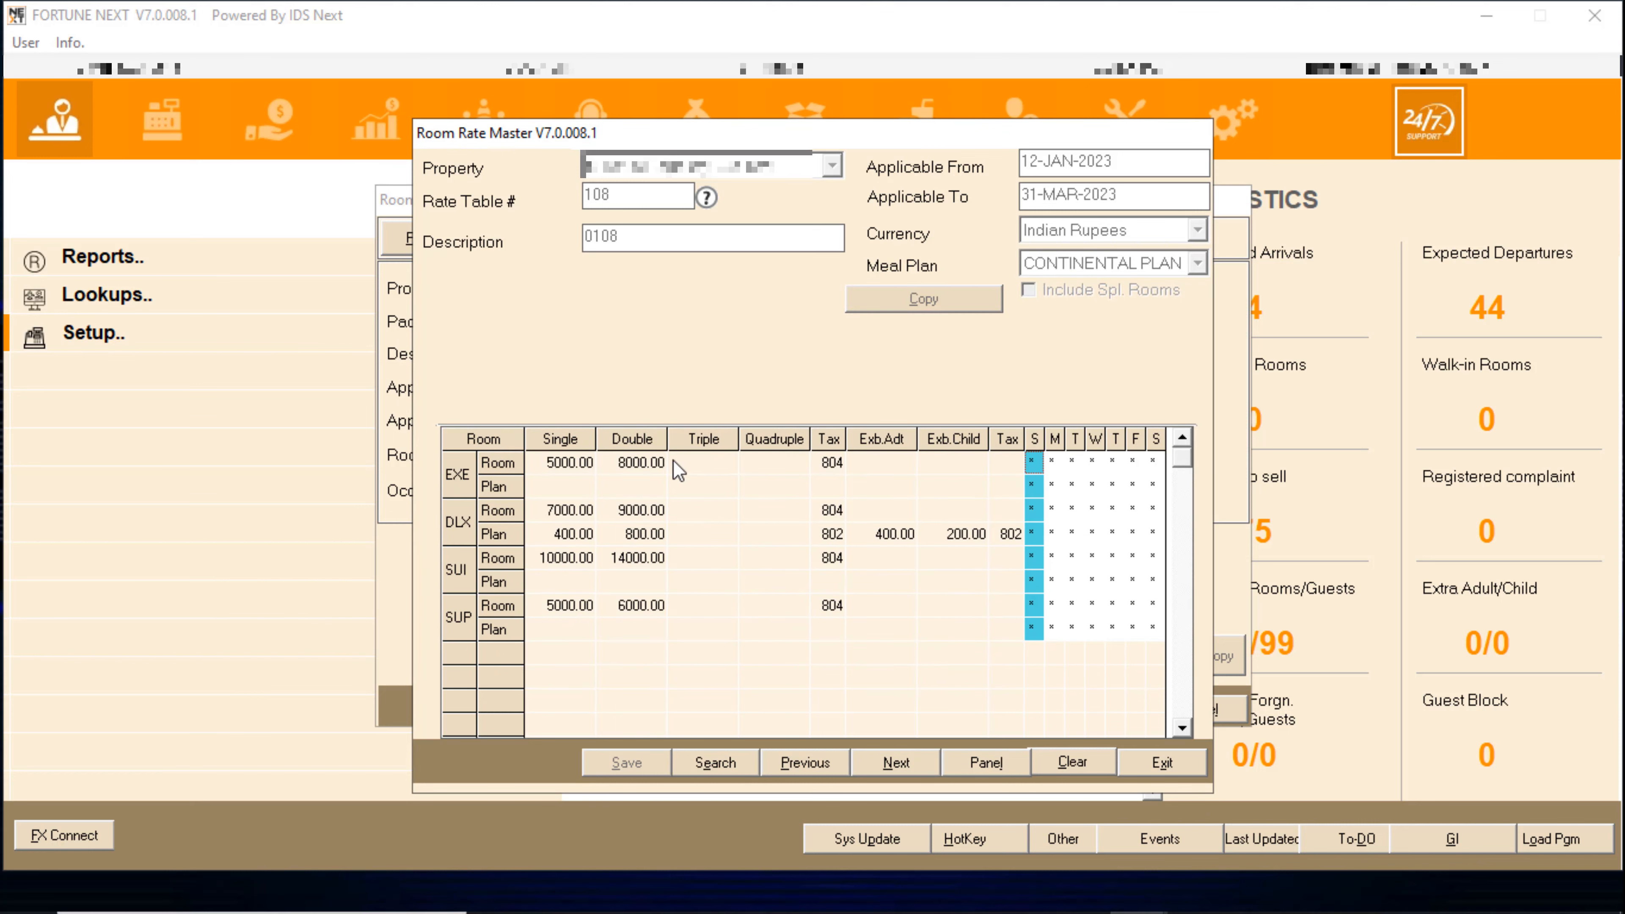
left_click(915, 763)
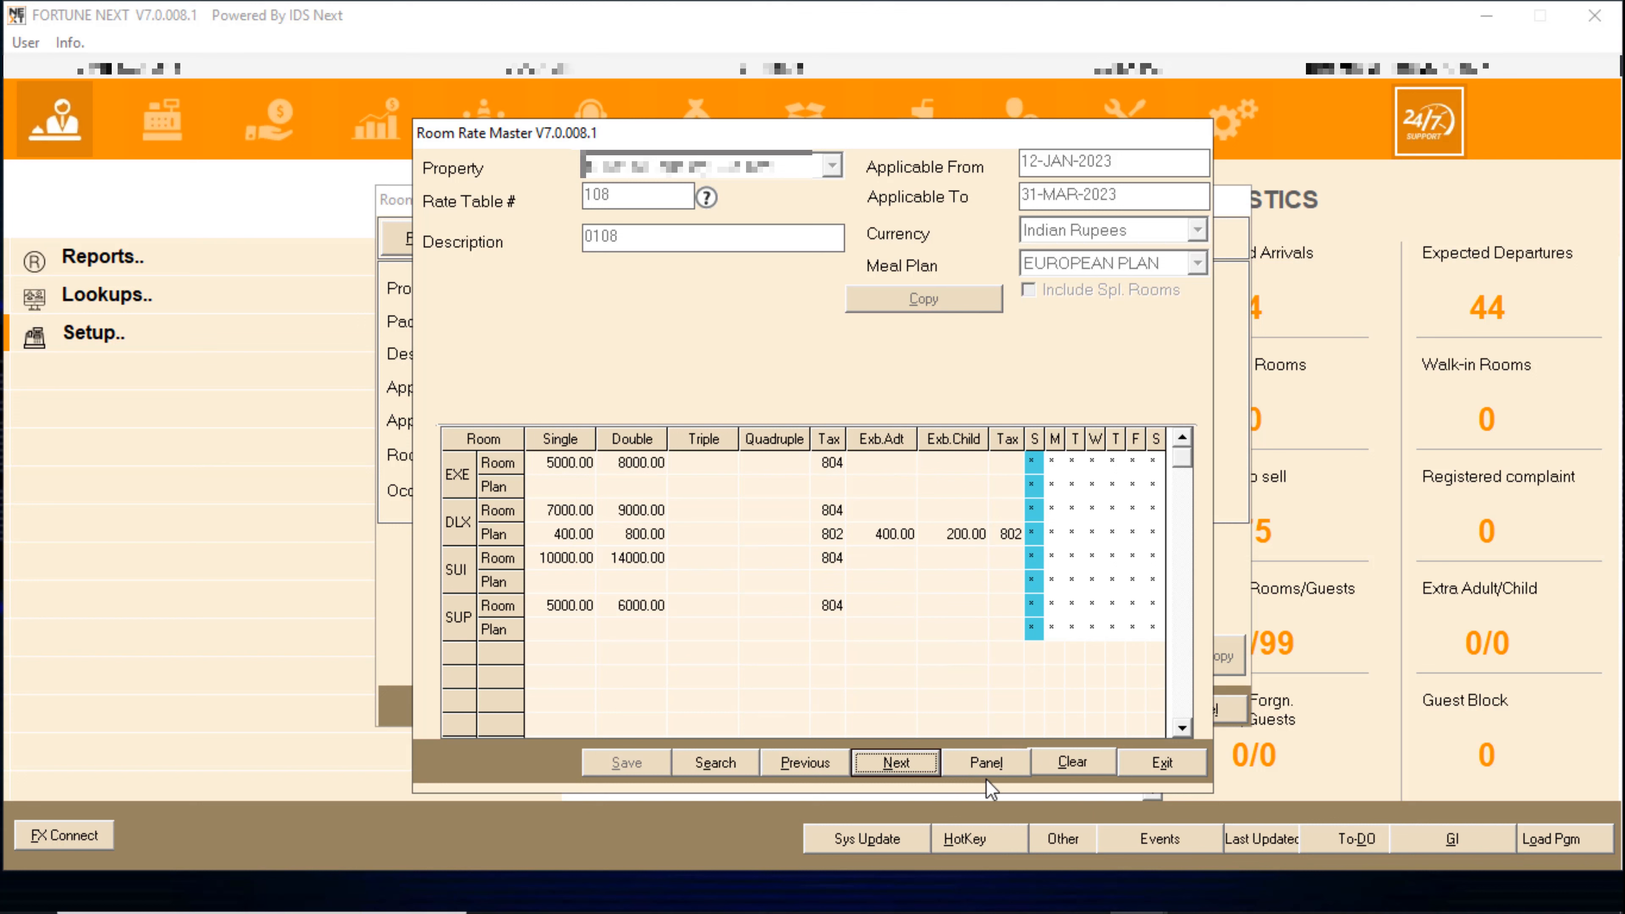
left_click(896, 763)
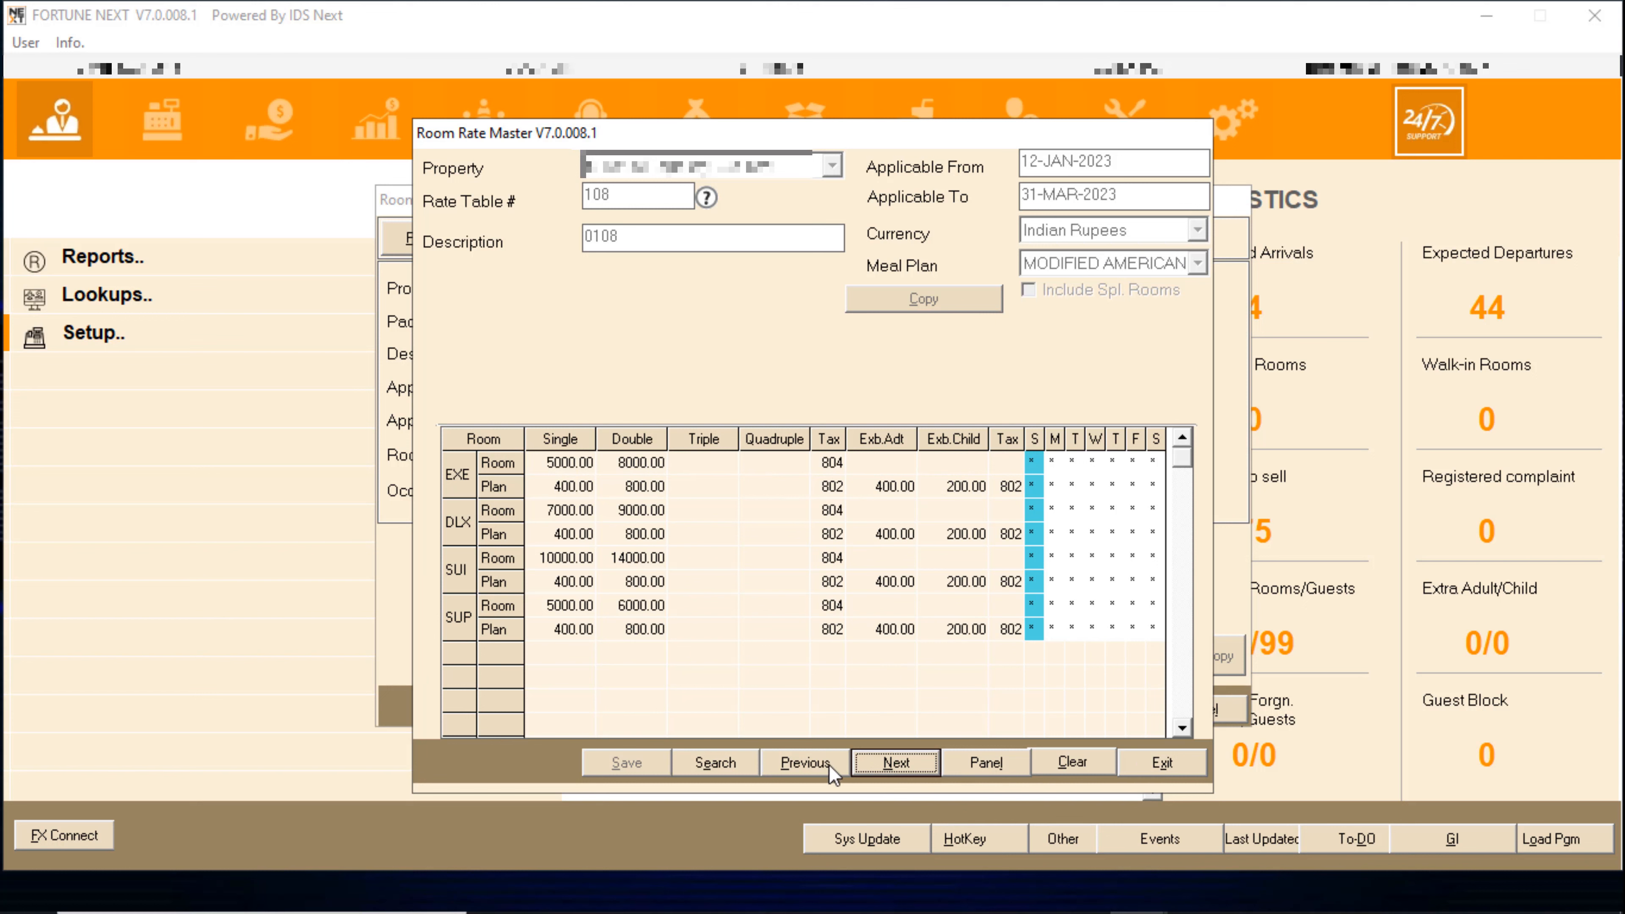
- Clear the form and reload rate table 108 (description 010) with its applicable dates for updating
left_click(1073, 762)
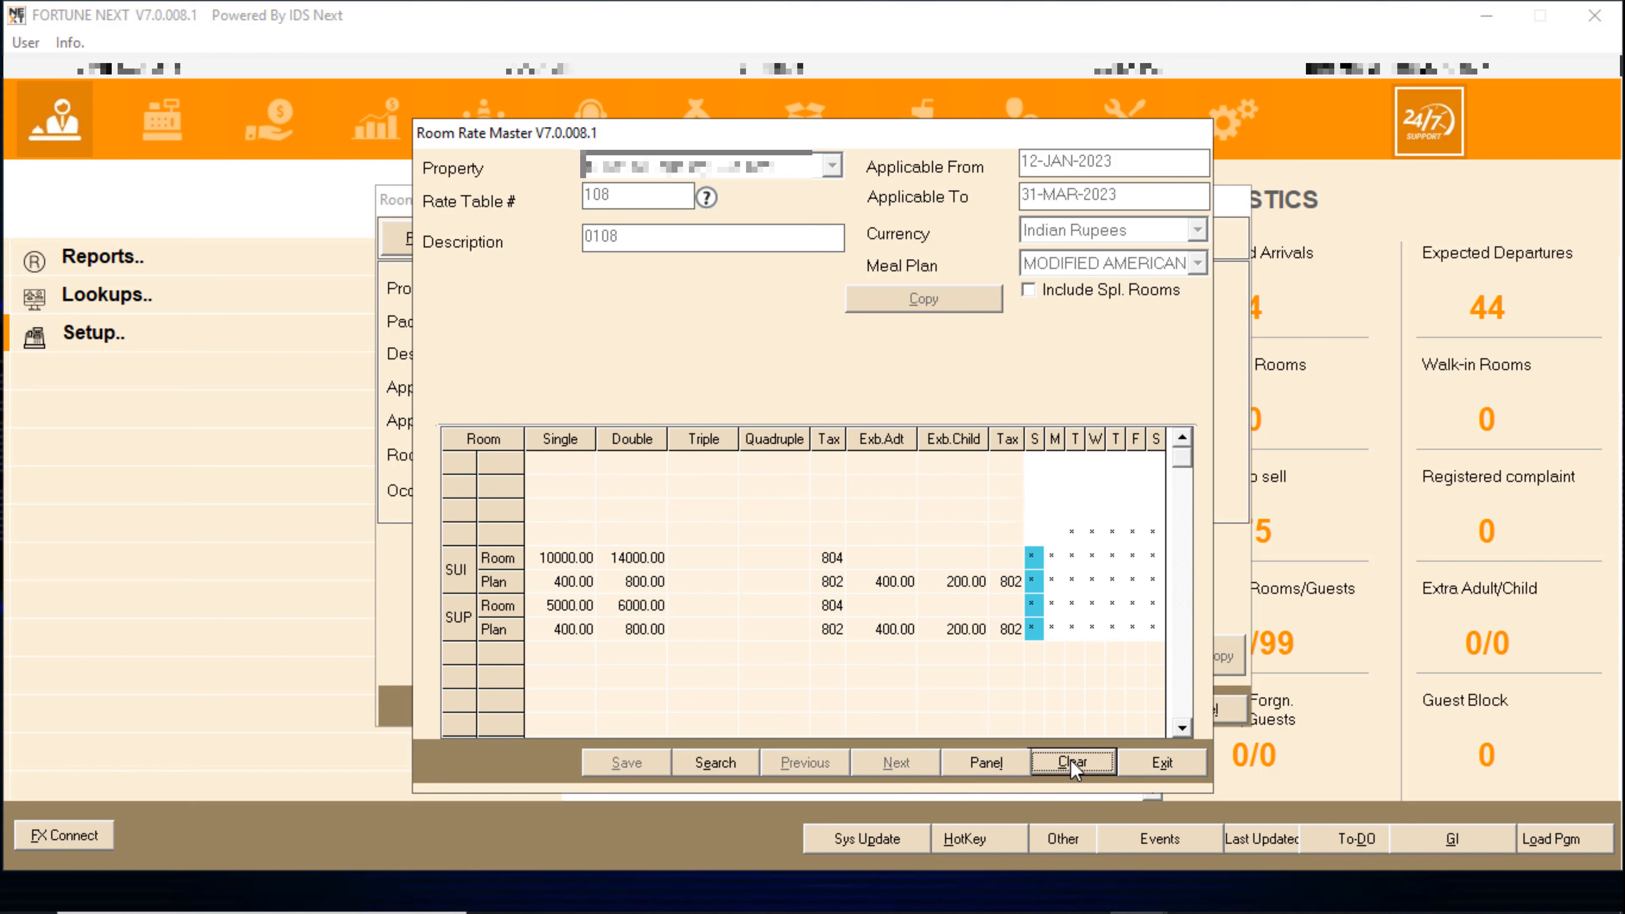
key("Tab")
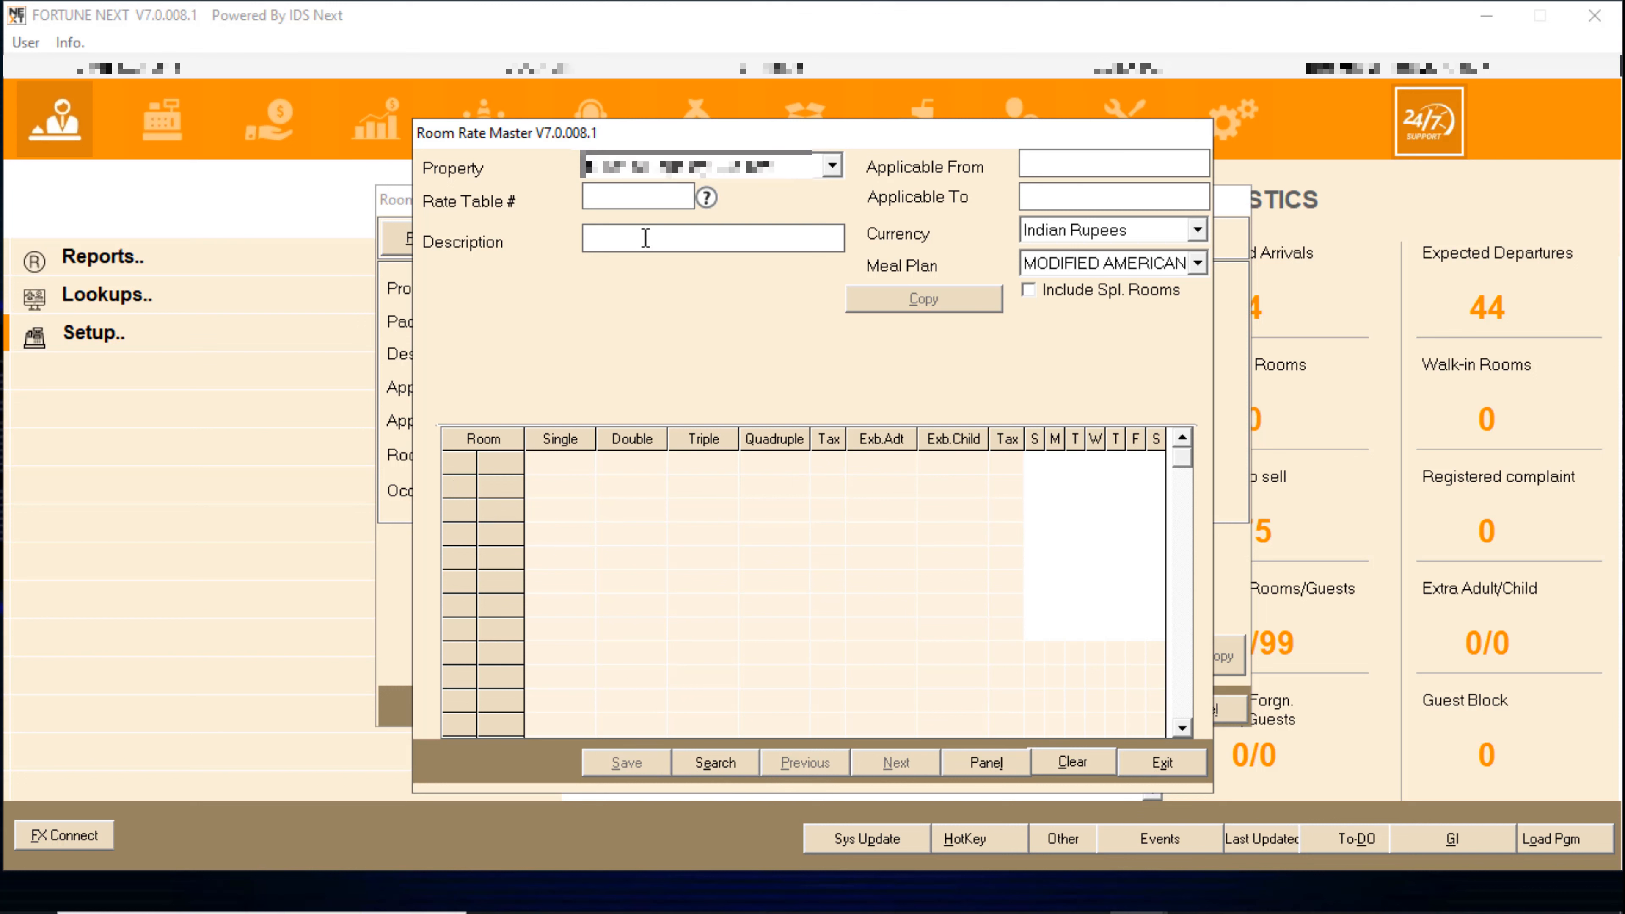
type("108")
key("Tab")
type("010")
key("Tab")
type("12012")
type("3")
type("3")
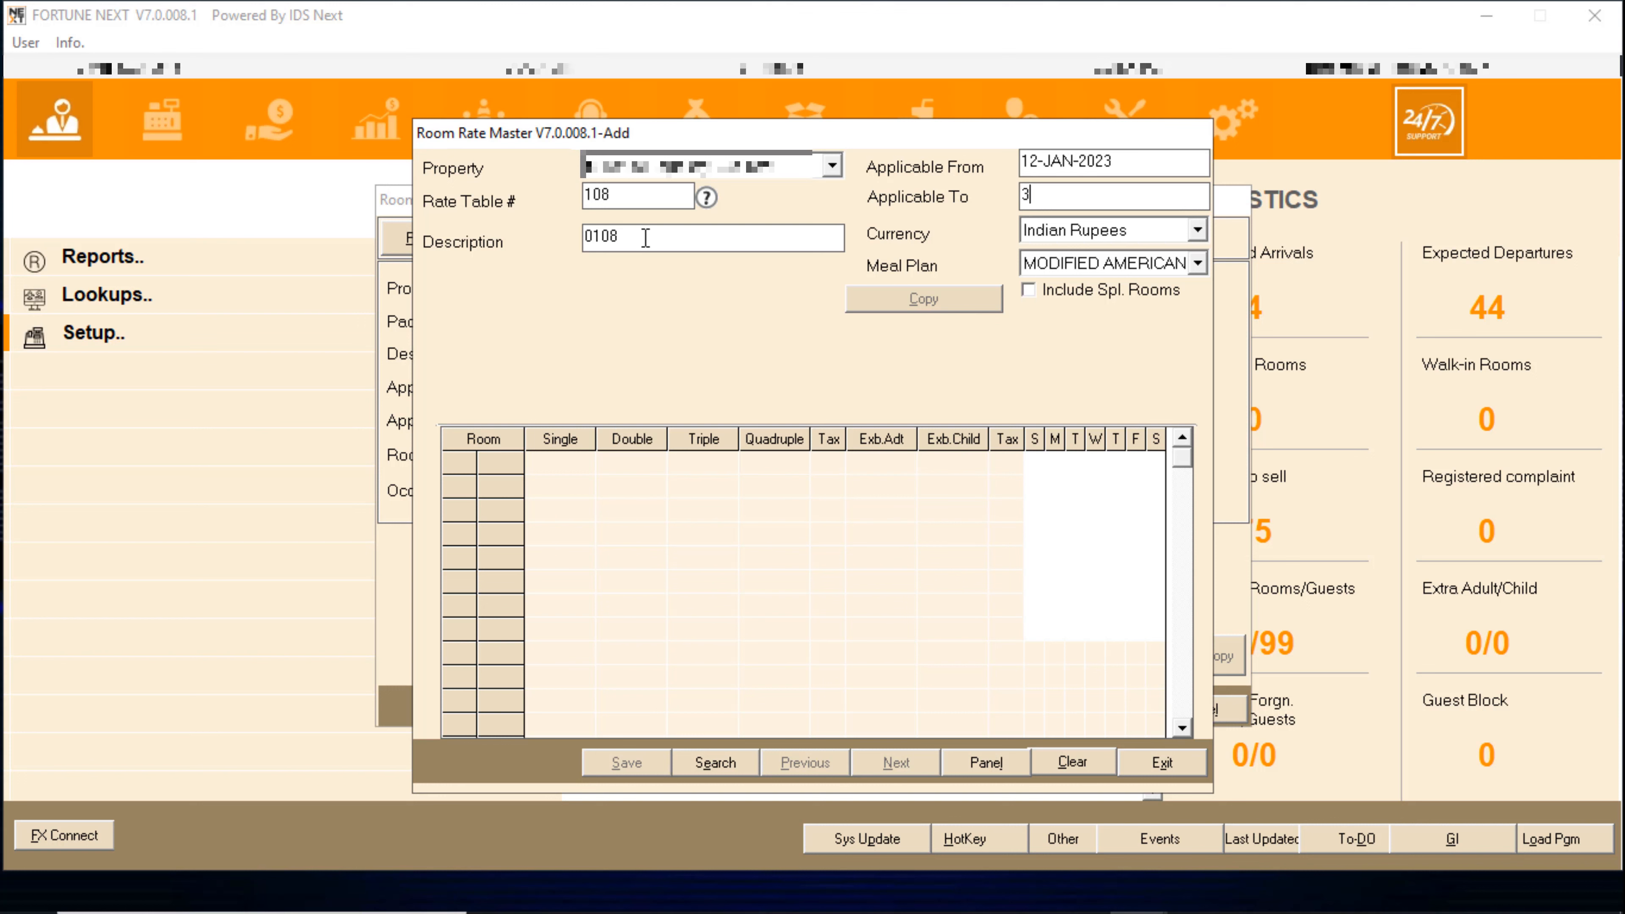
type("10")
type("323")
key("Return")
key("Return")
key("Return")
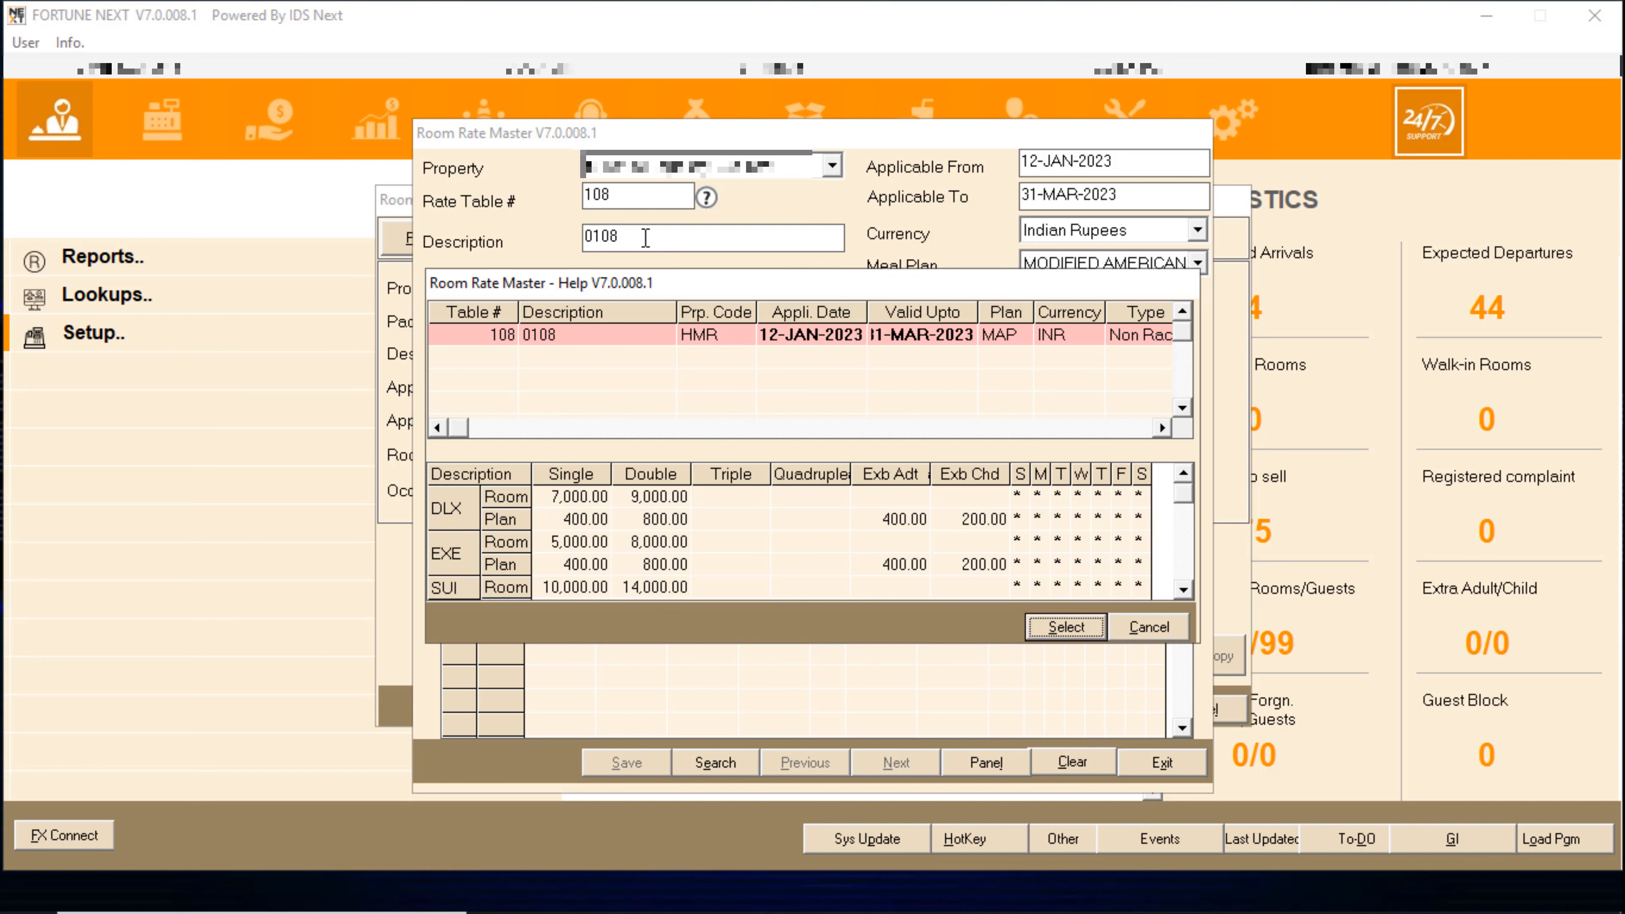
key("Return")
key("Return")
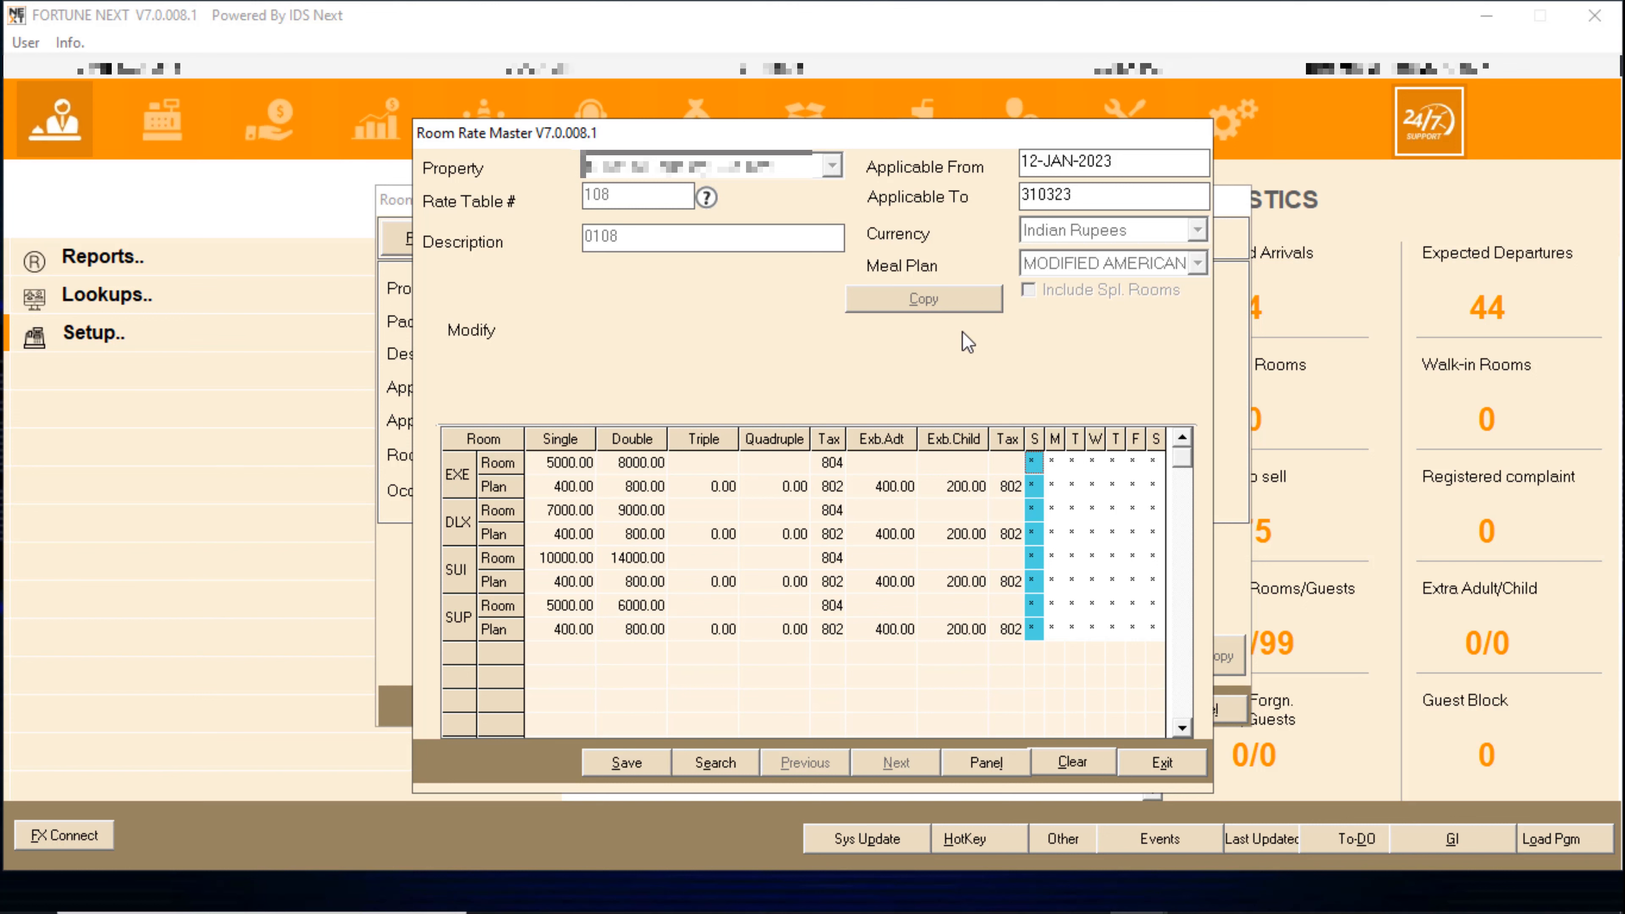
- Make the EXE rate apply to every day of the week and save the MAP rates
double_click(1031, 462)
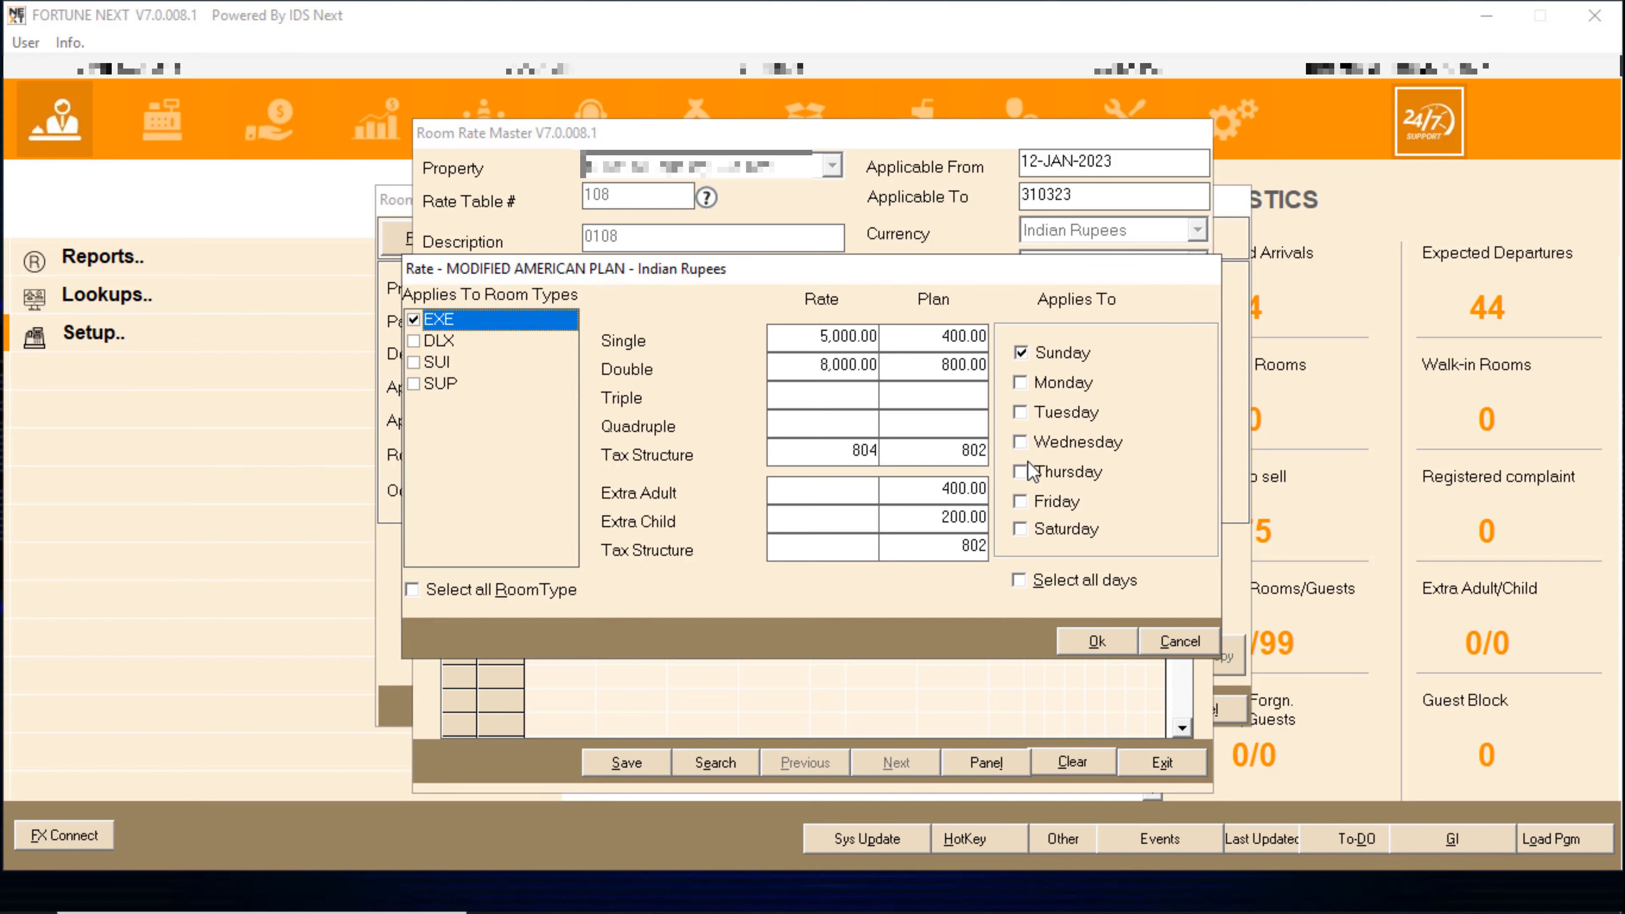
left_click(1021, 353)
left_click(1024, 578)
left_click(1093, 641)
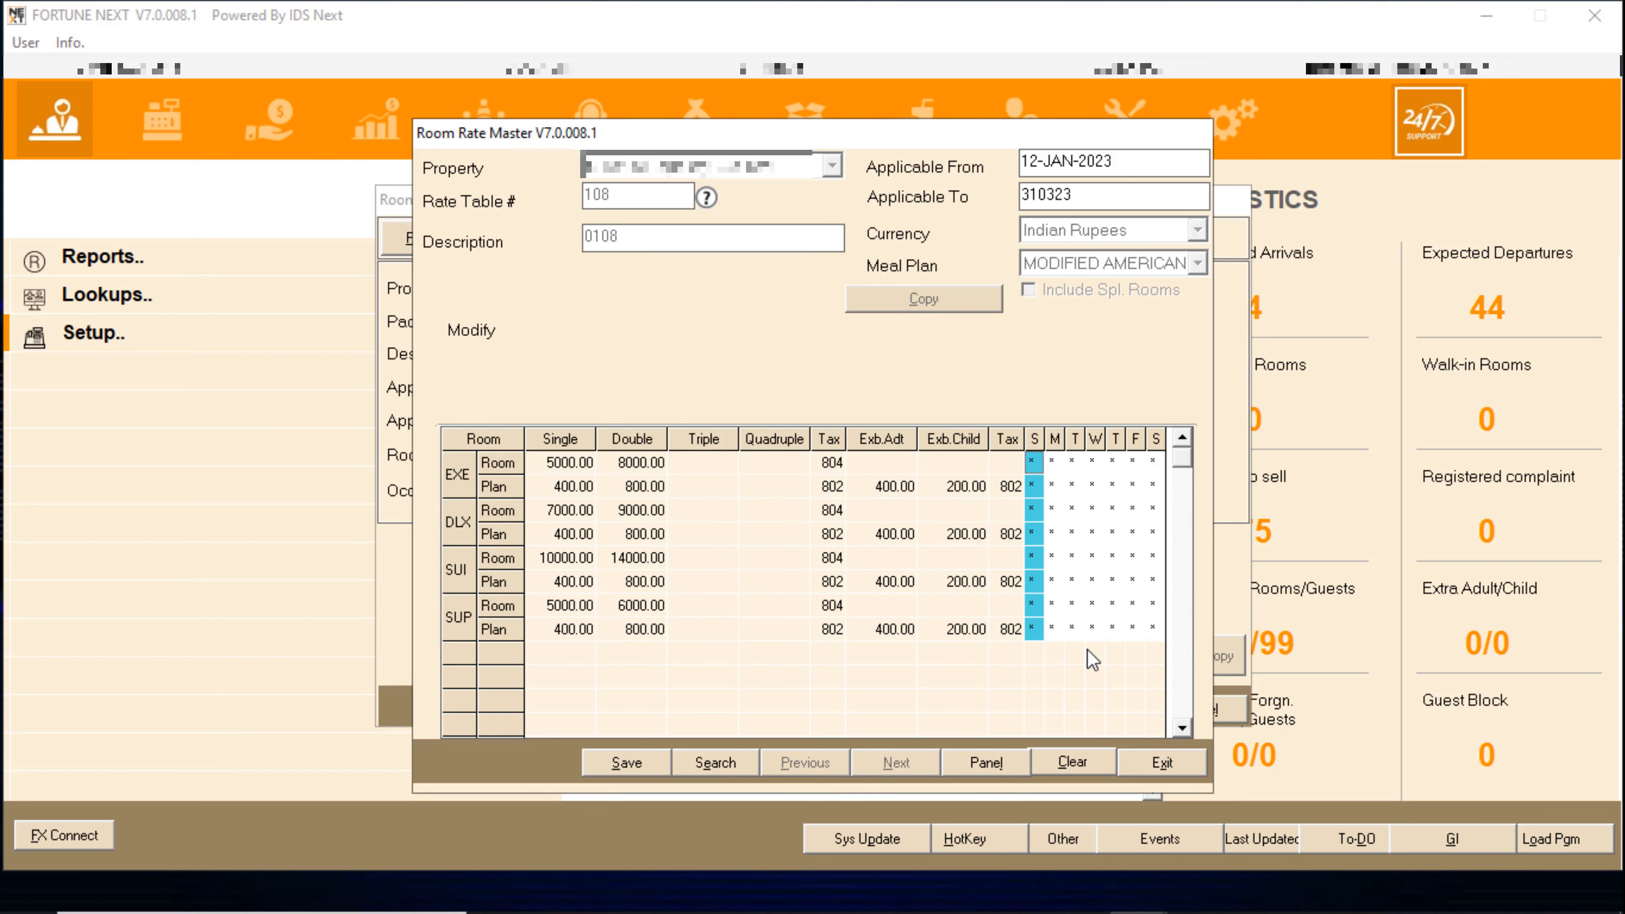
left_click(627, 763)
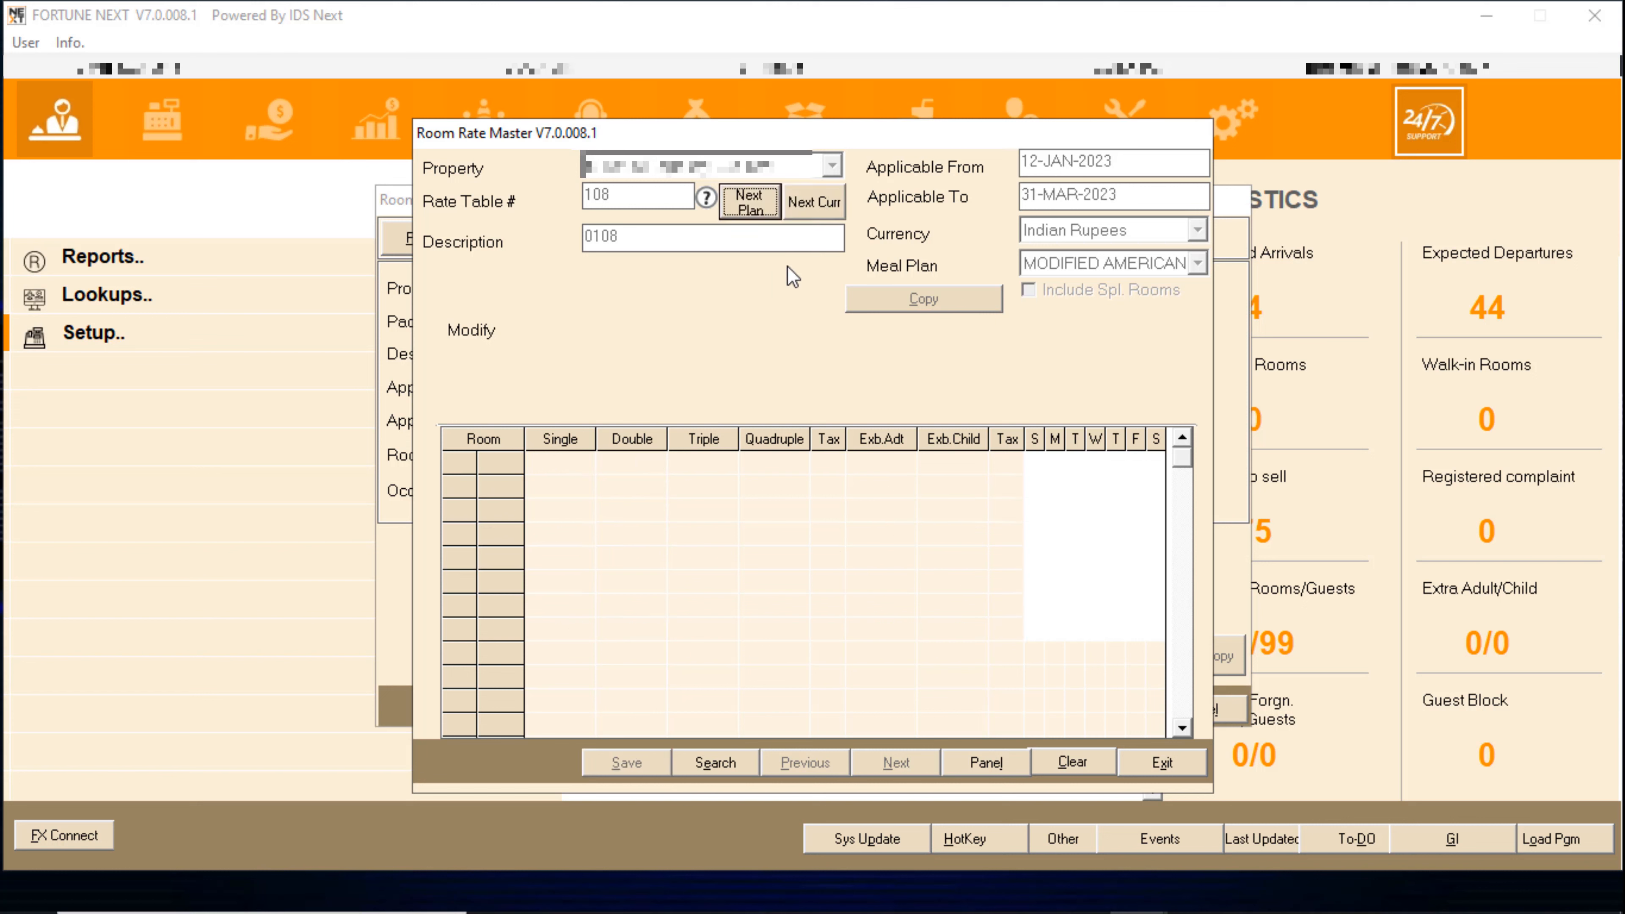
- Load rate table 108's CONTINENTAL PLAN rates for updating
left_click(747, 202)
left_click(1151, 270)
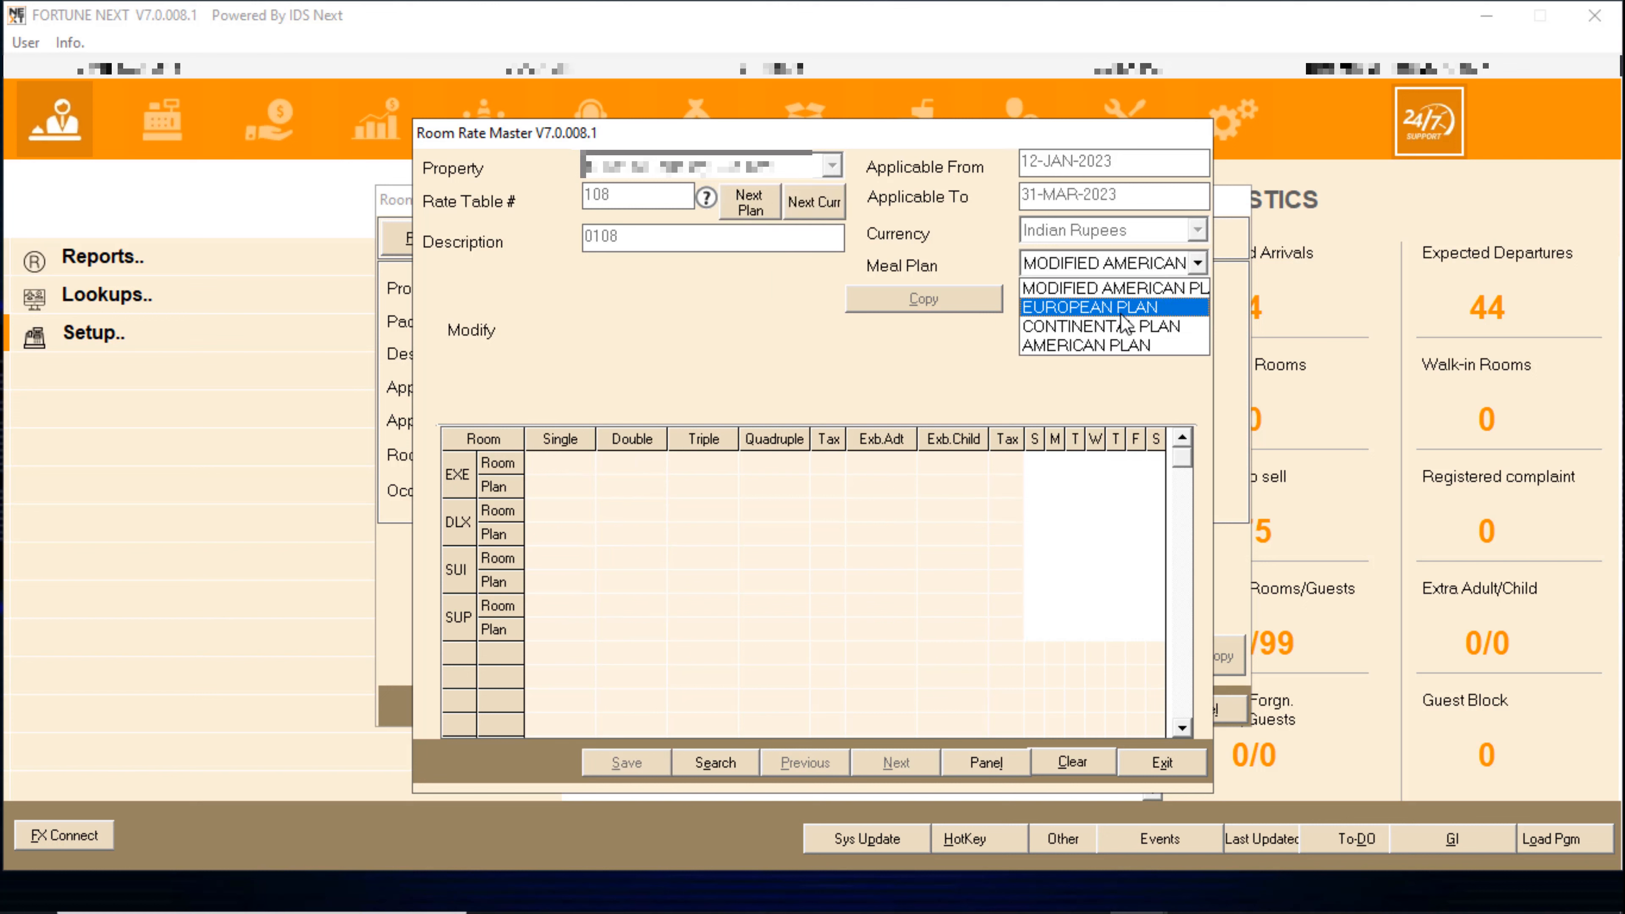
left_click(1119, 326)
key("Tab")
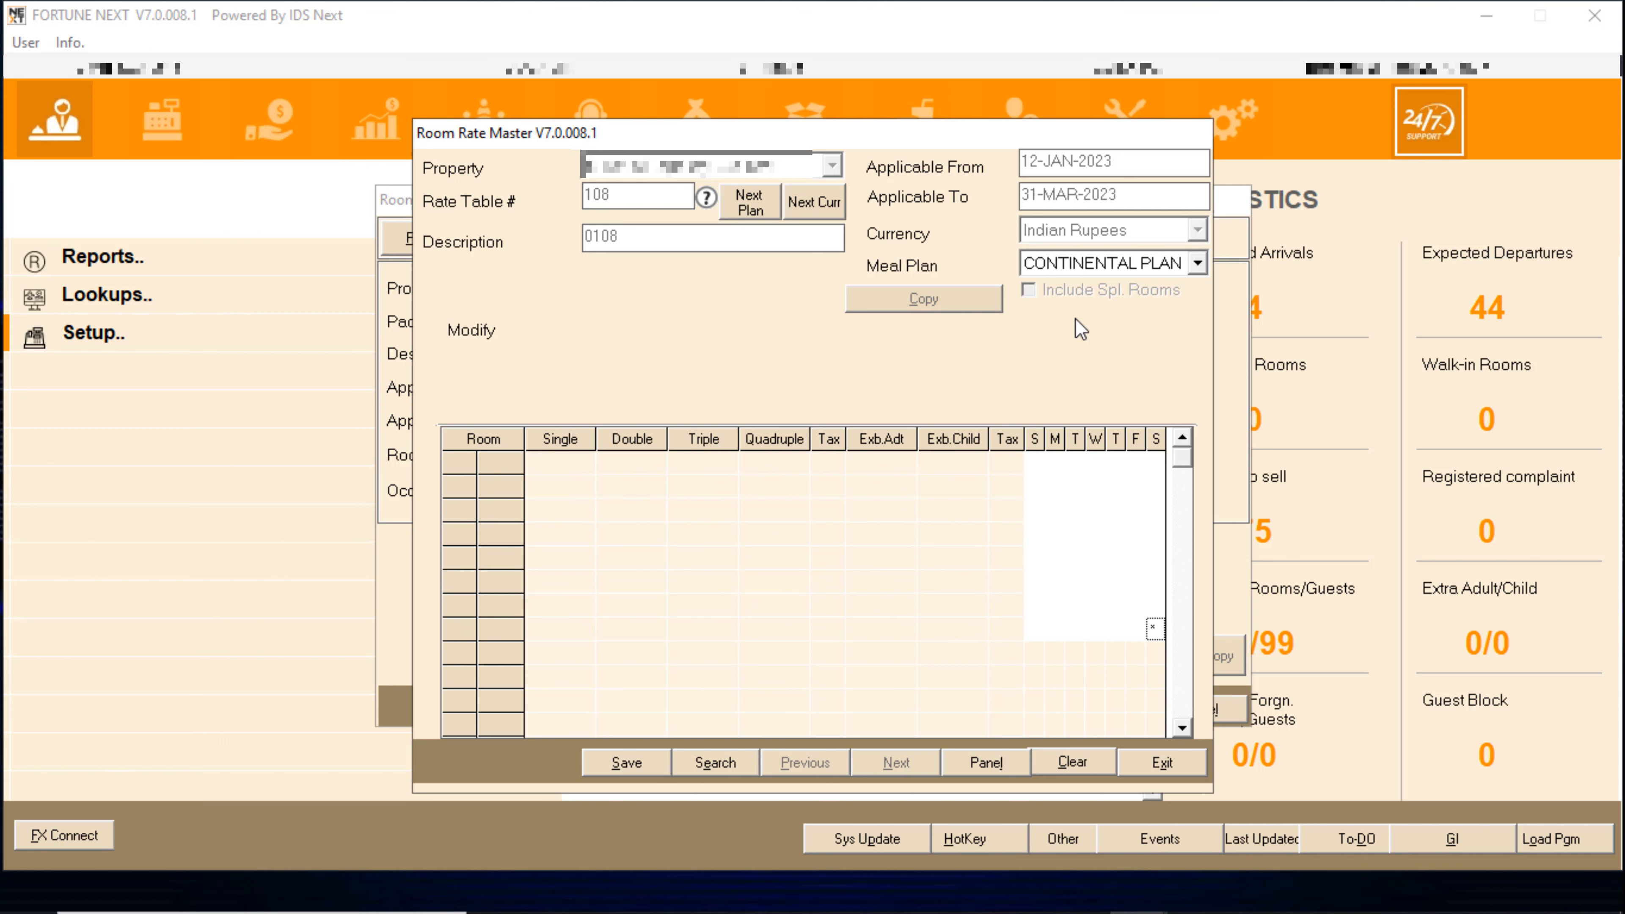
left_click(1064, 629)
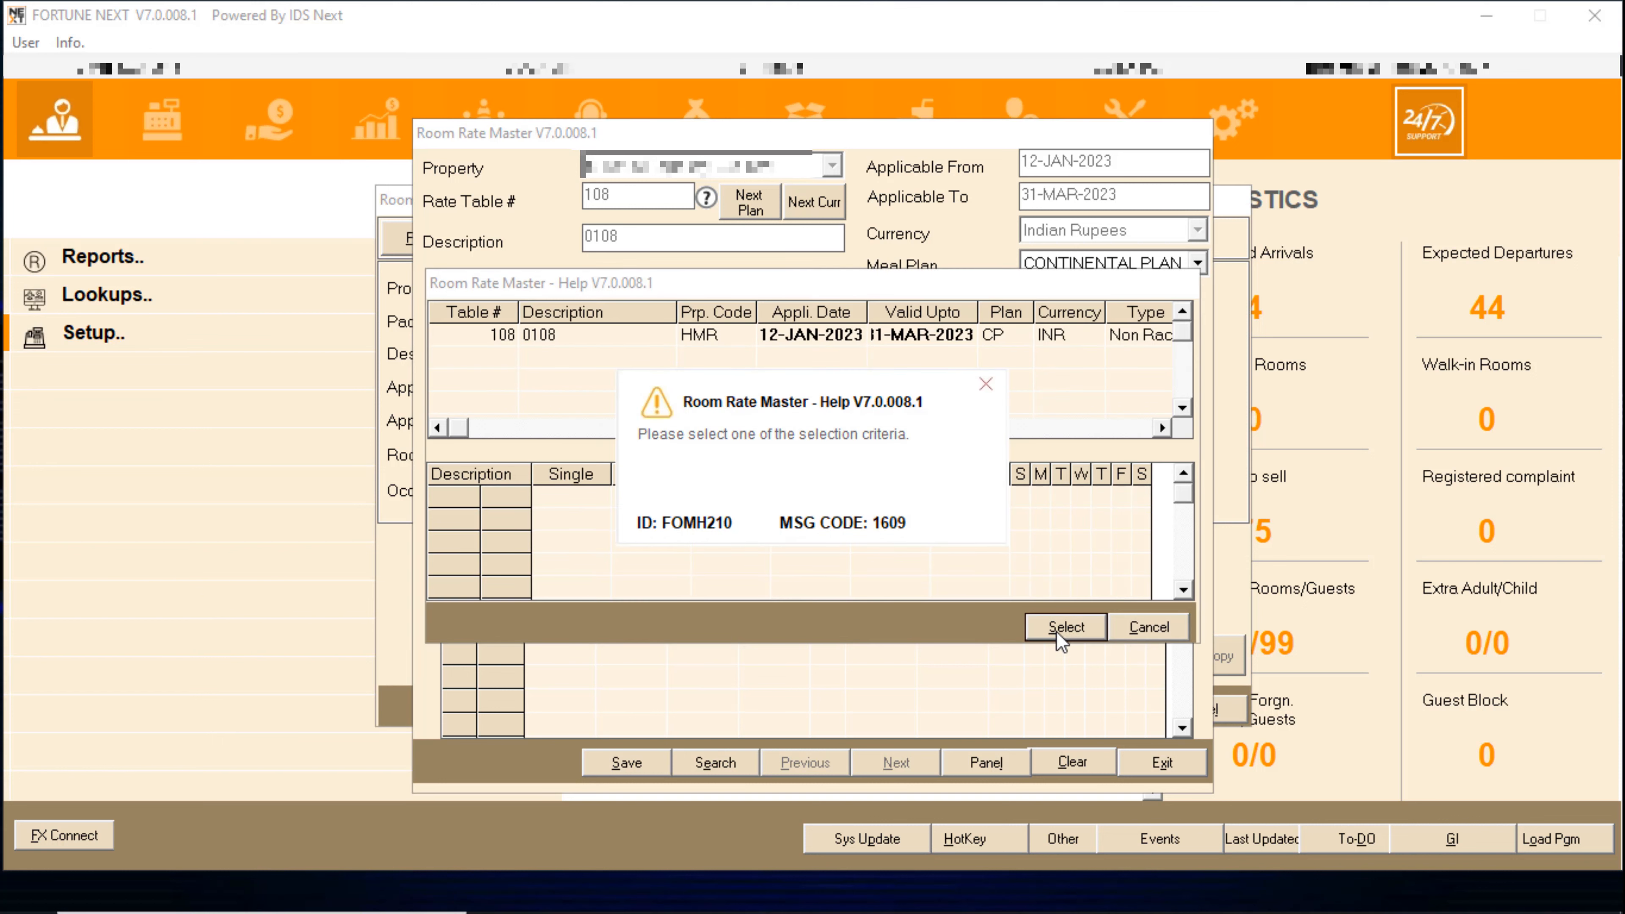
left_click(984, 385)
left_click(622, 334)
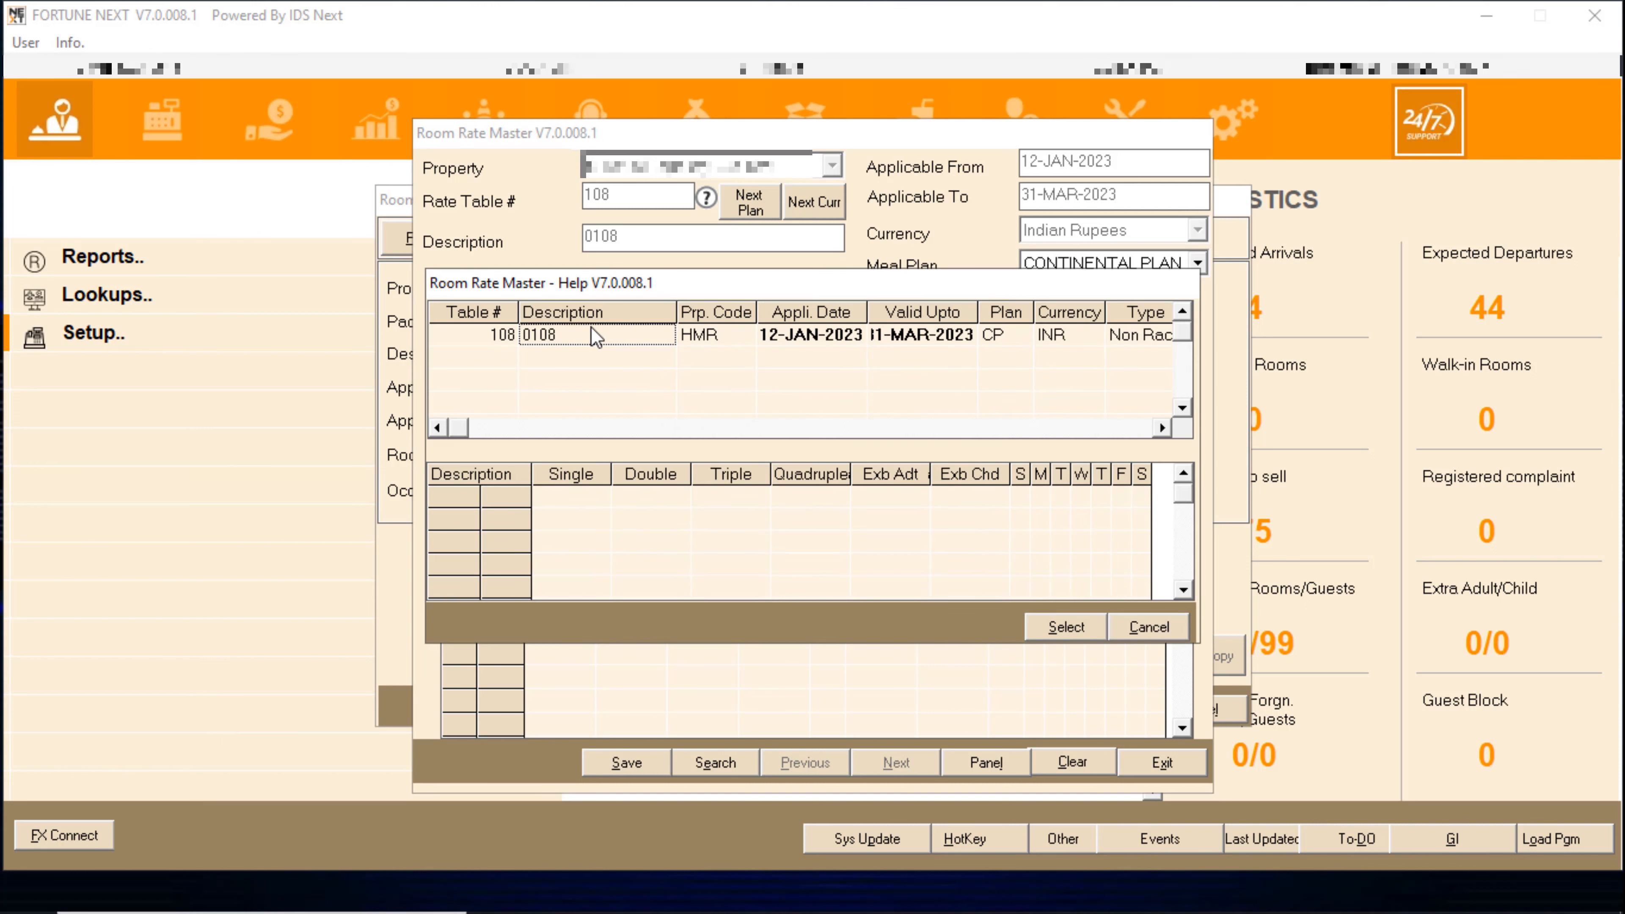
left_click(1065, 627)
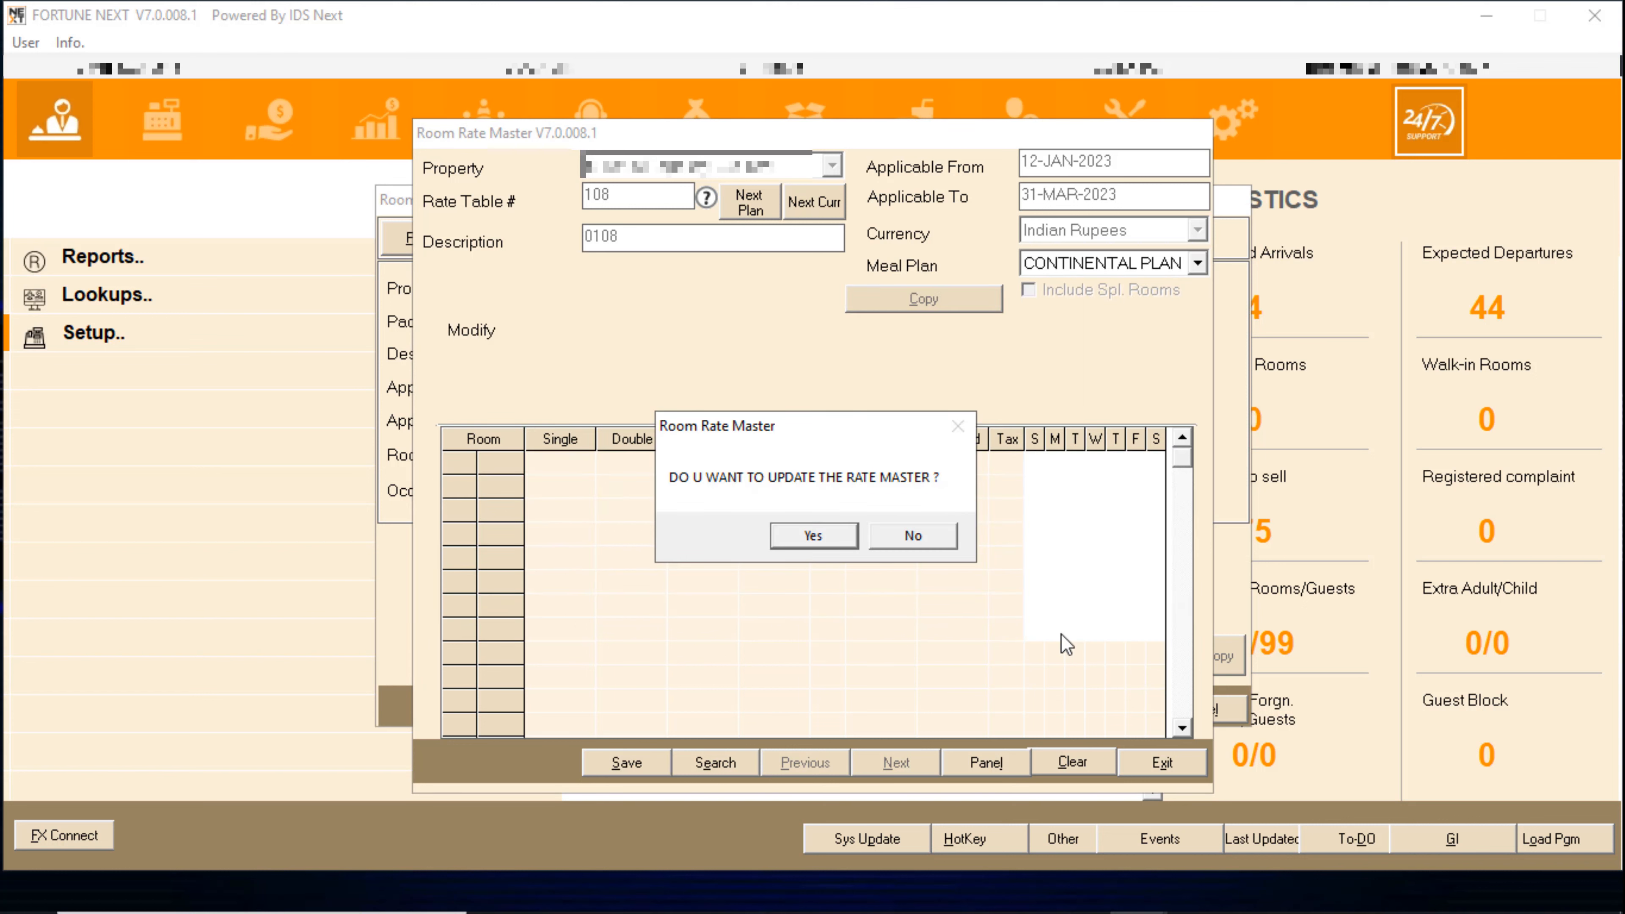
left_click(821, 534)
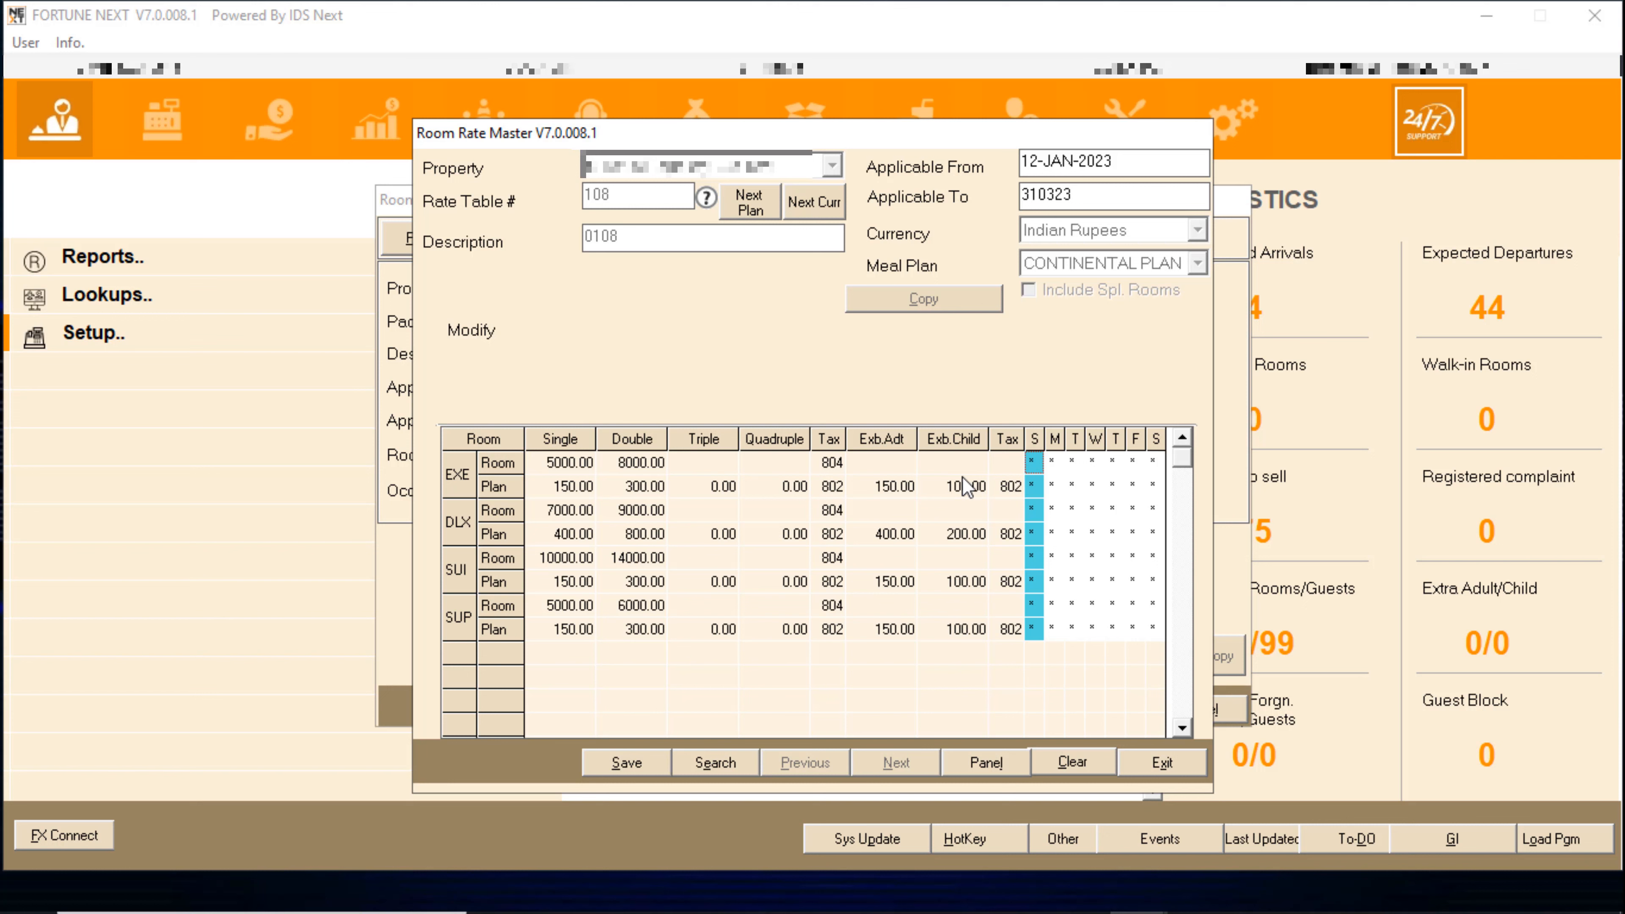
- Apply the EXE Continental Plan rates to every day of the week
left_click(1033, 463)
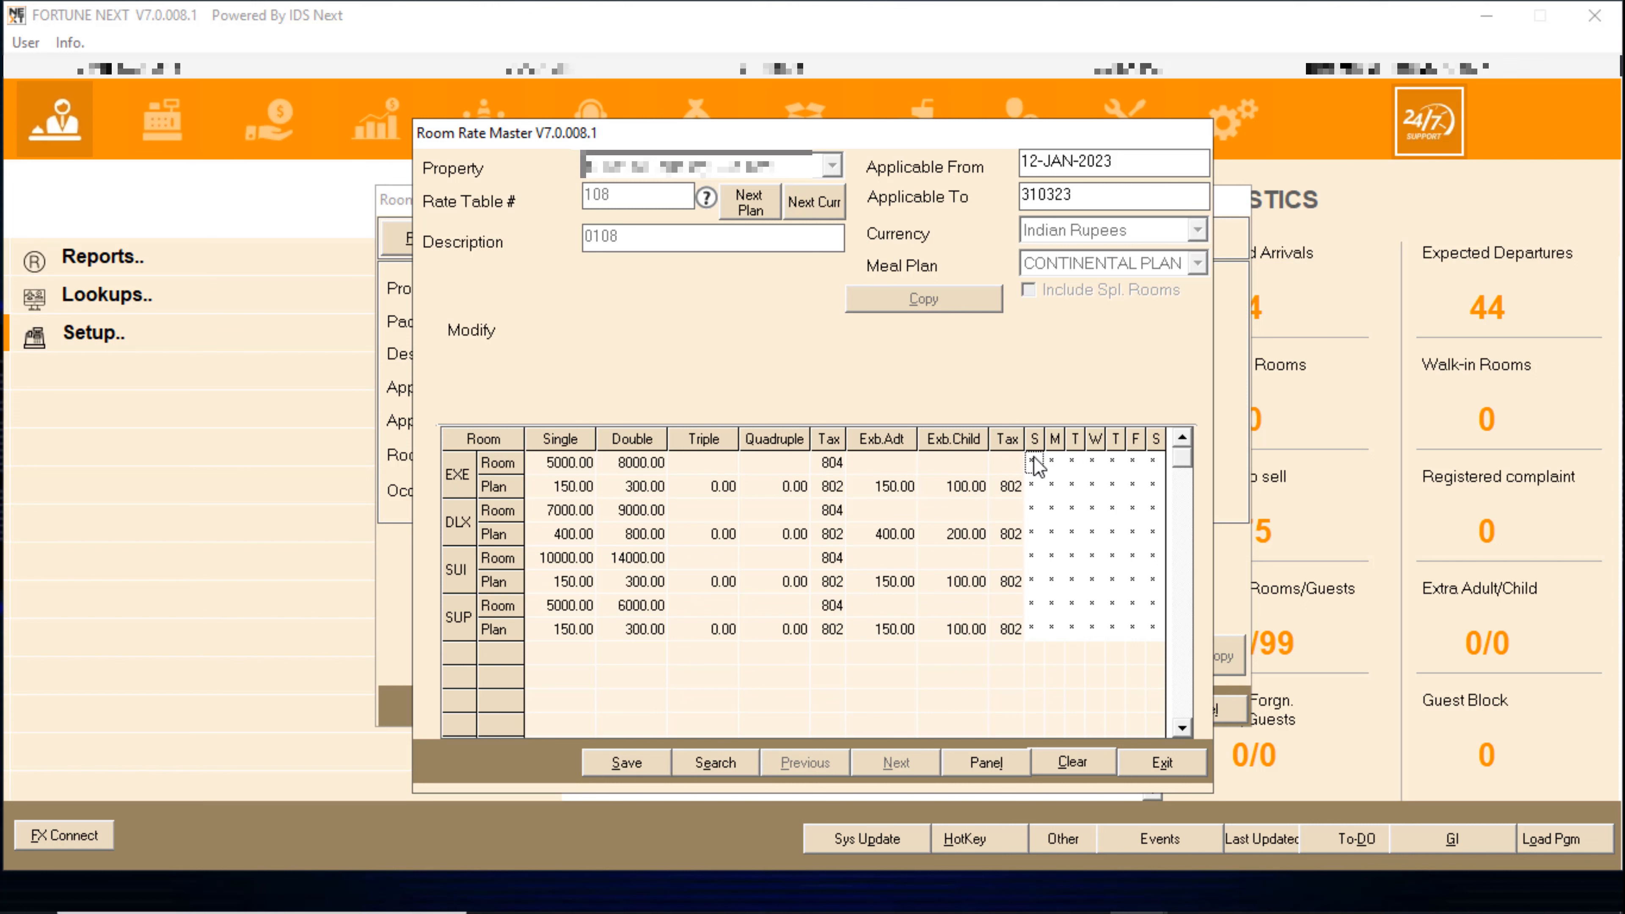
double_click(1035, 464)
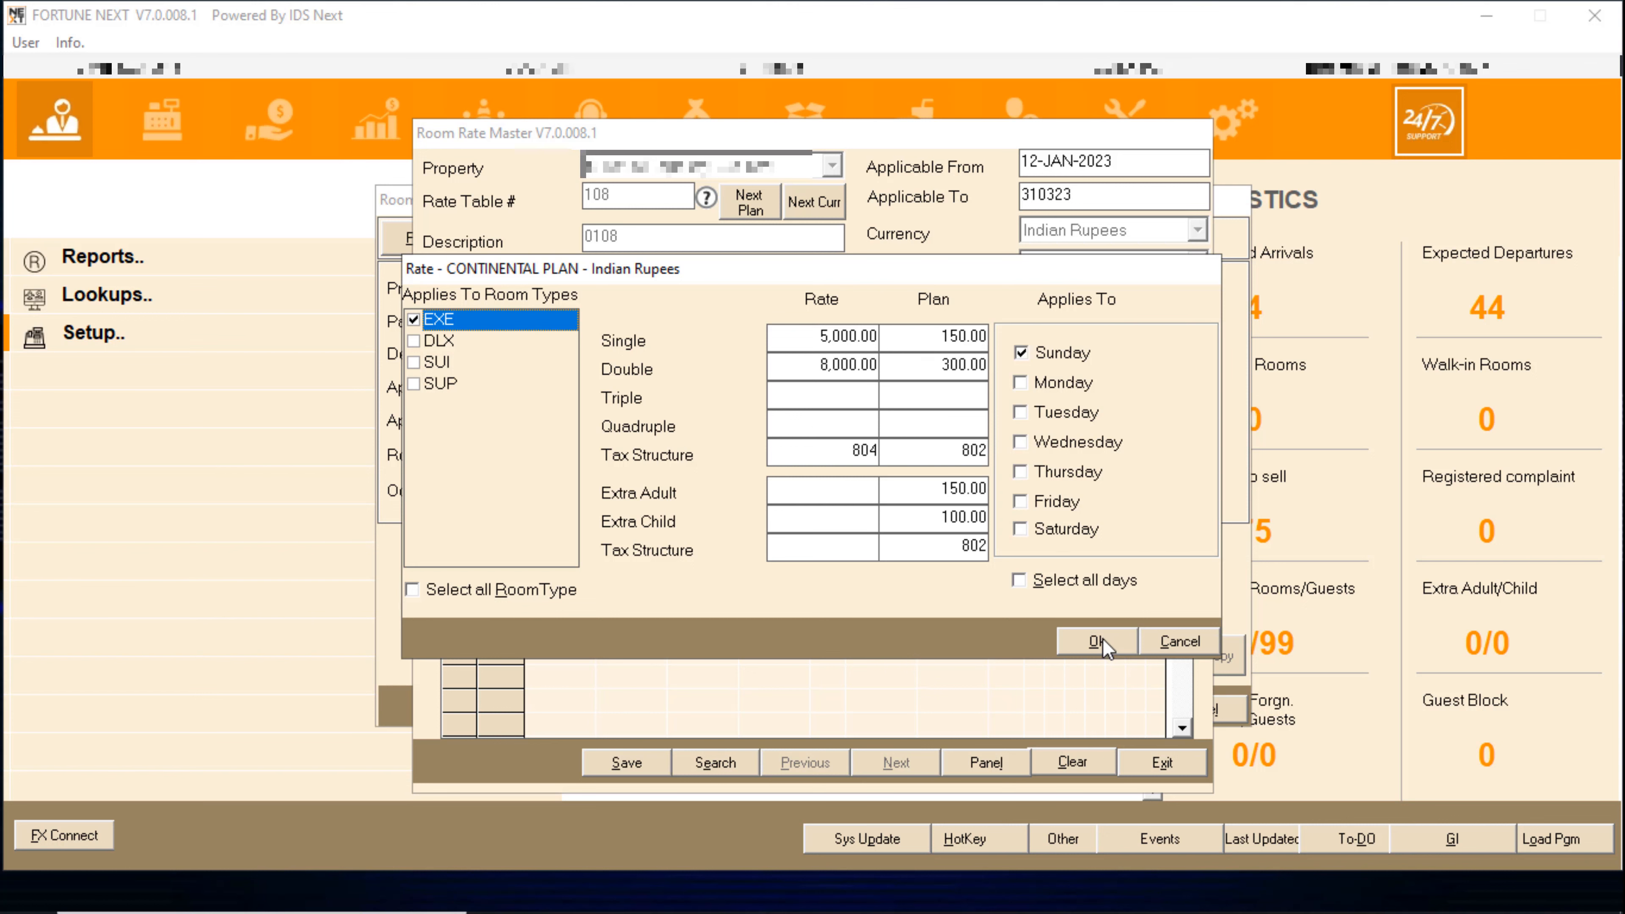
left_click(1020, 580)
left_click(1097, 642)
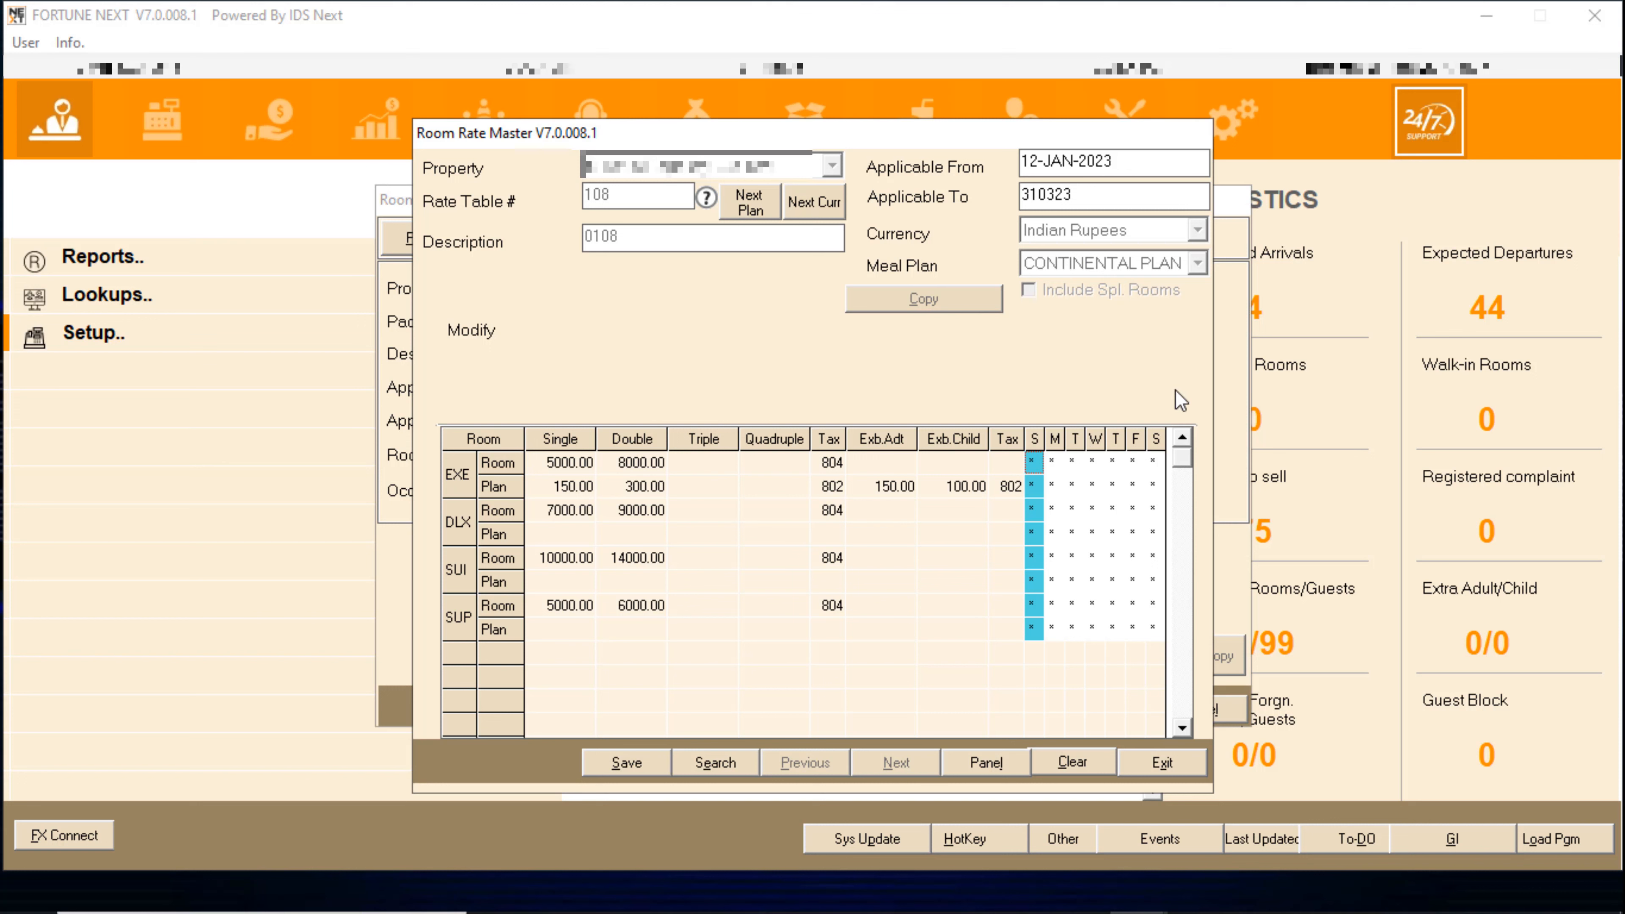
left_click_drag(1094, 194, 1016, 195)
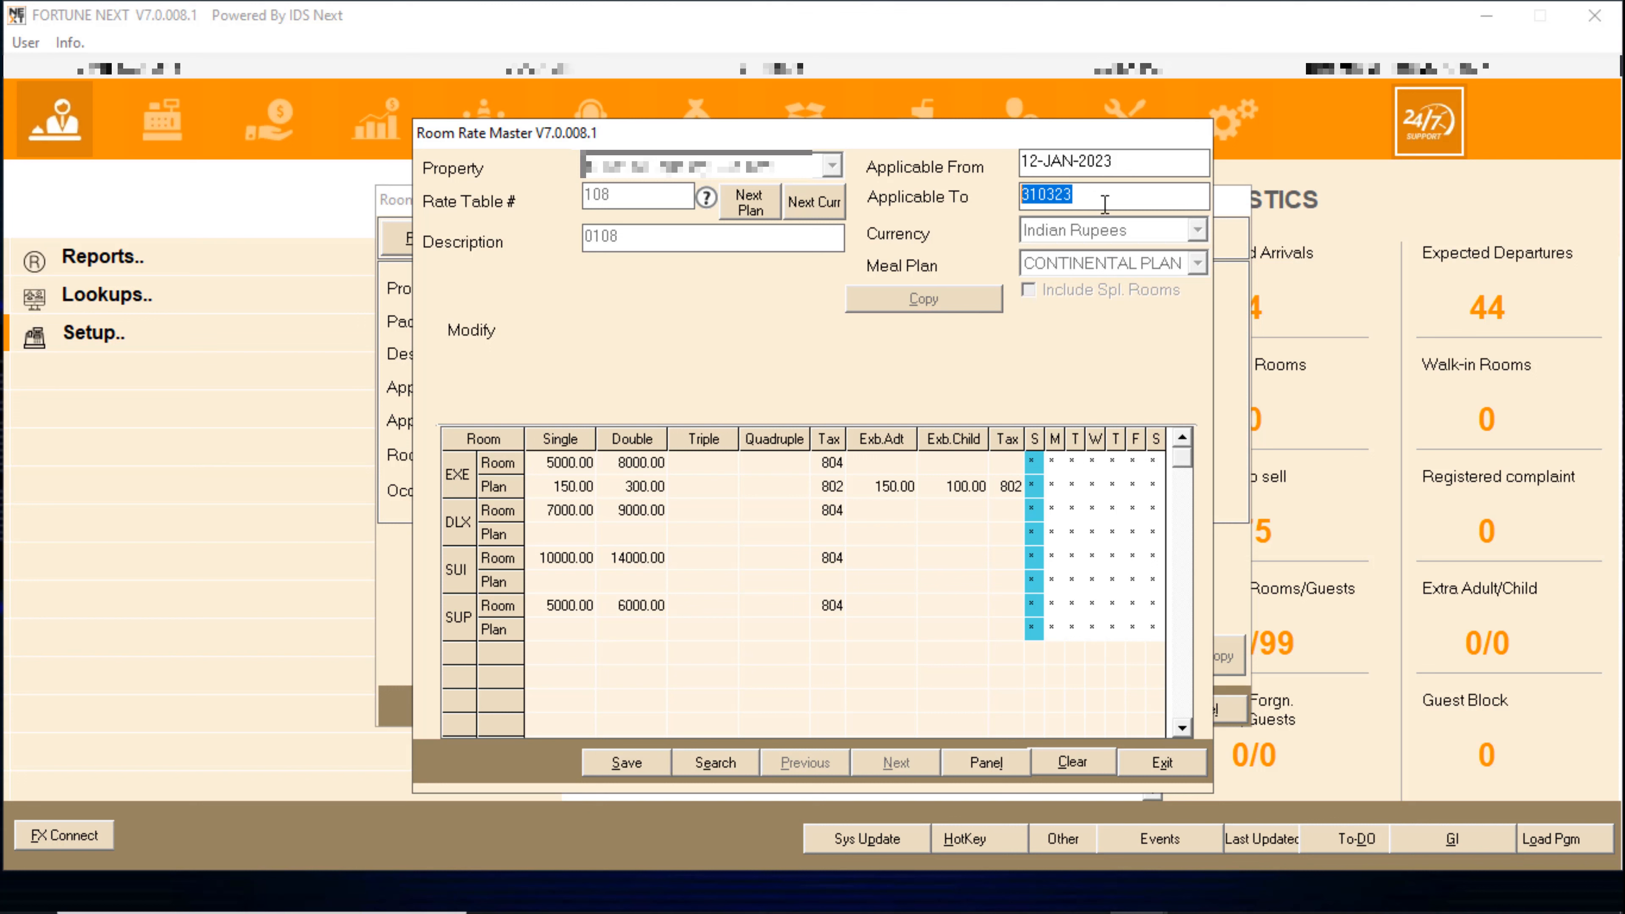
- Leave the rate entry and close the Room Rate Master back to Front Office
left_click_drag(1119, 205, 972, 180)
left_click(1162, 763)
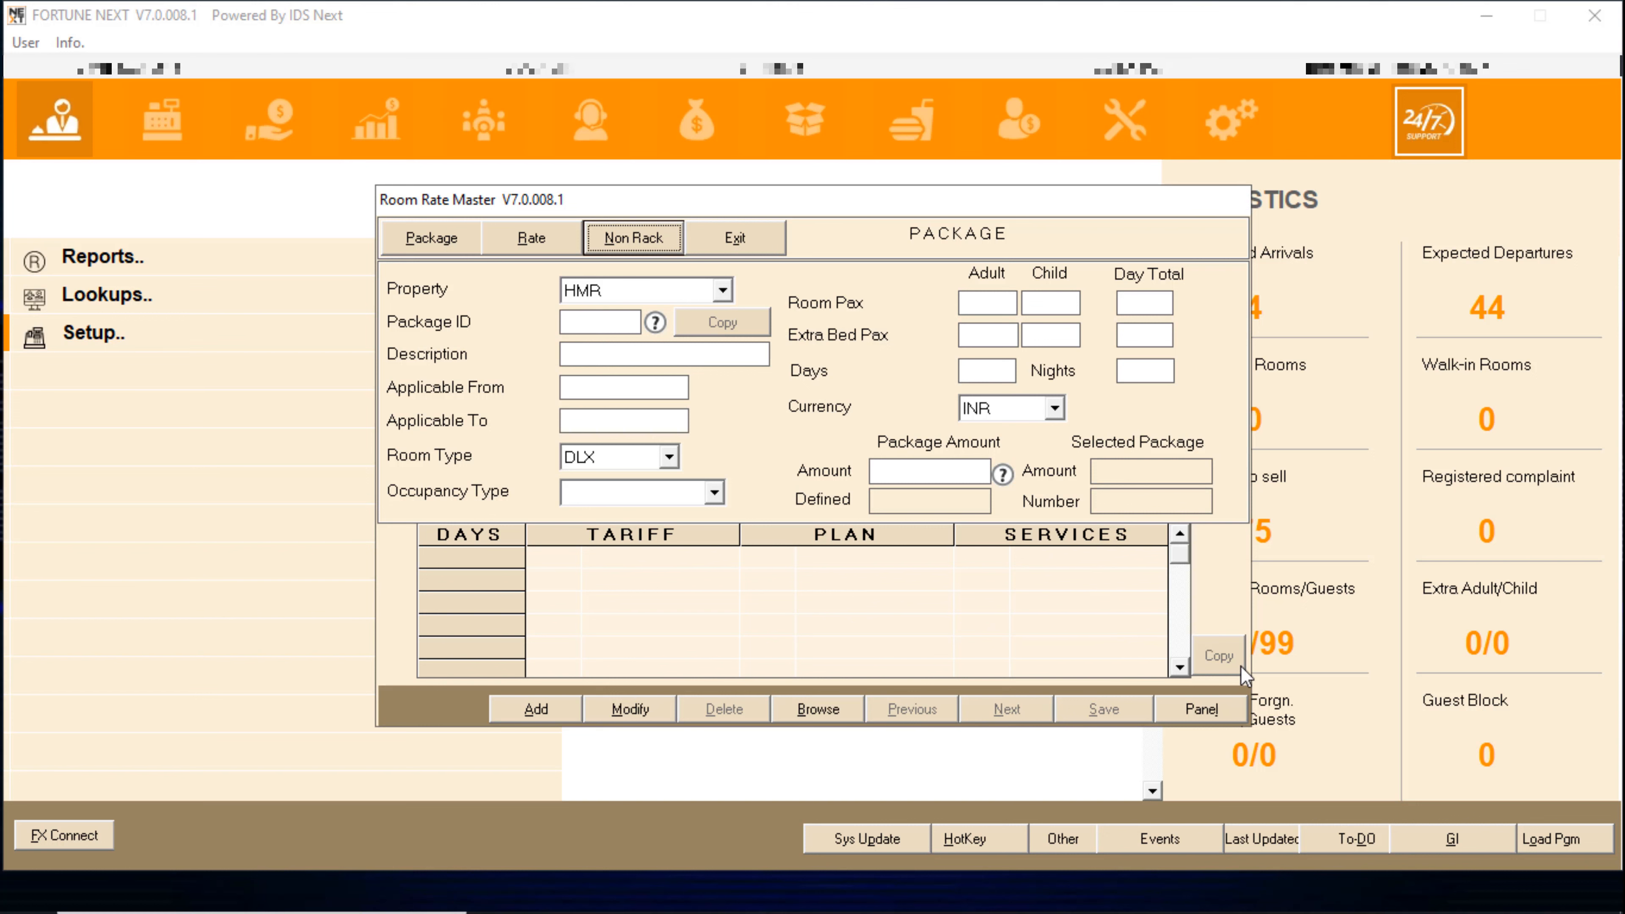
key("Tab")
key("Return")
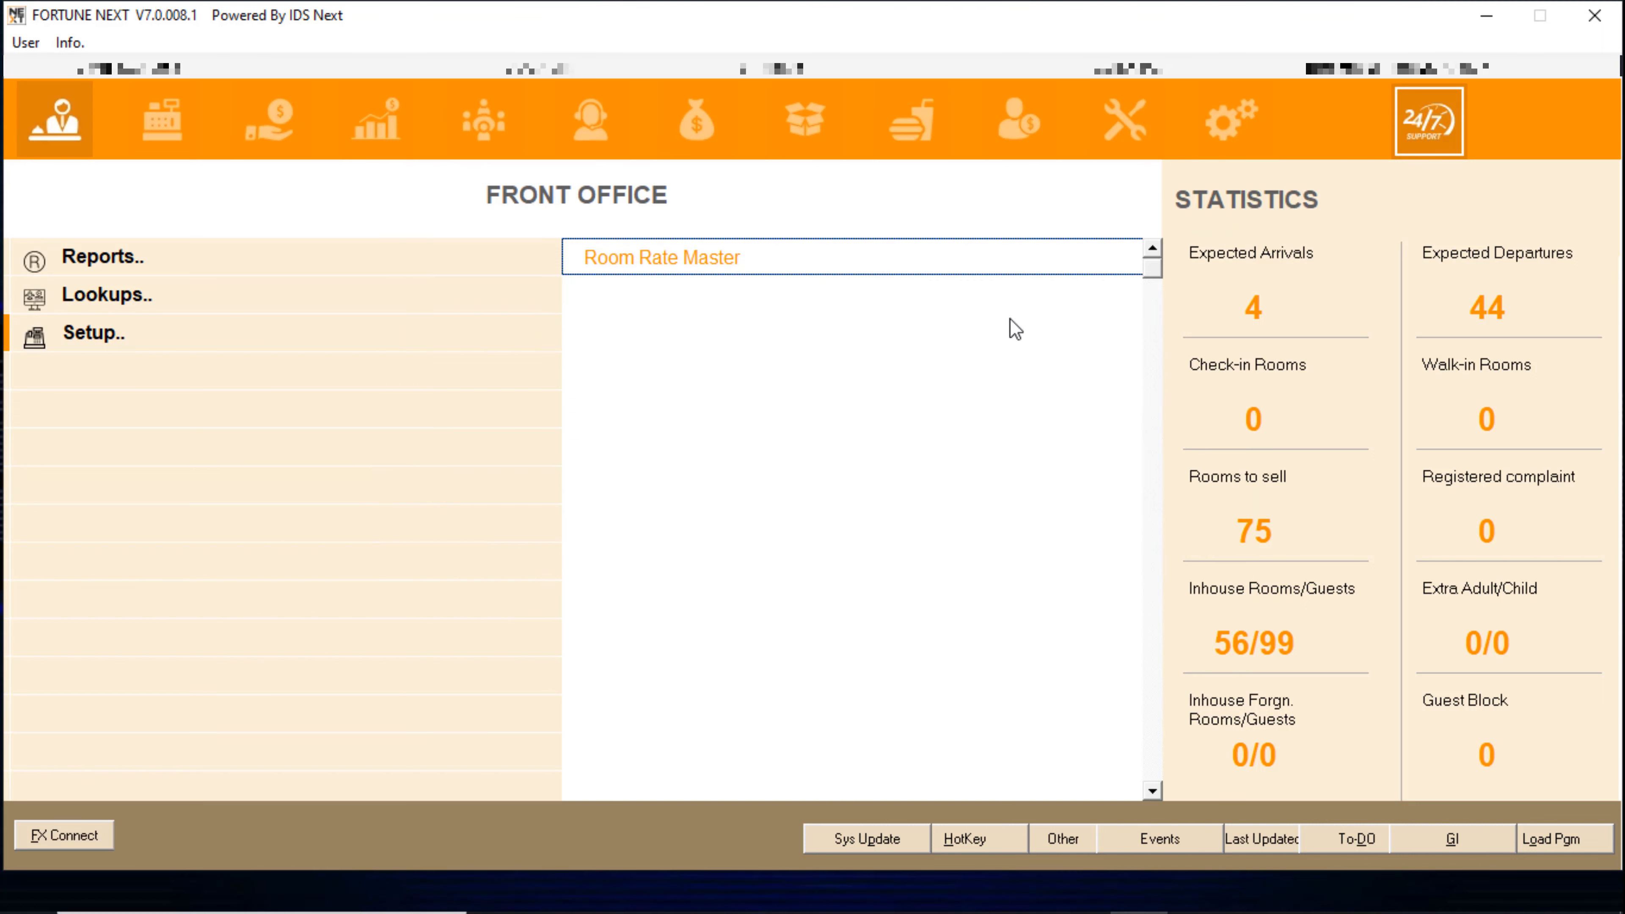
- Open Link Rates to Company under Sales and Marketing, add a record and pick COM0010
left_click(382, 121)
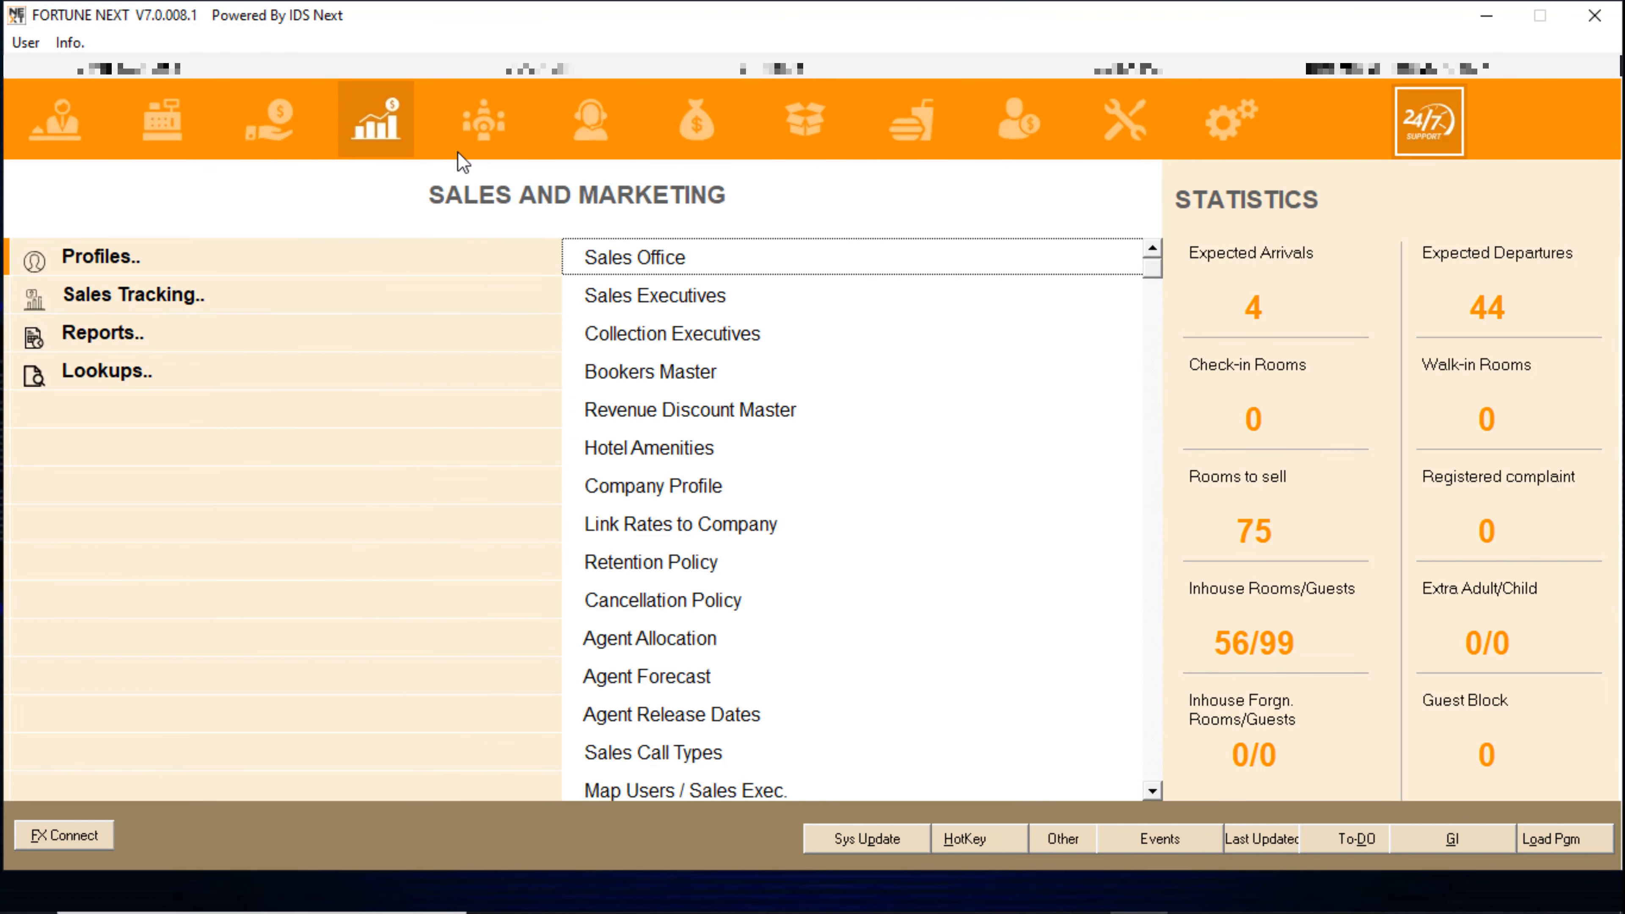
left_click(724, 528)
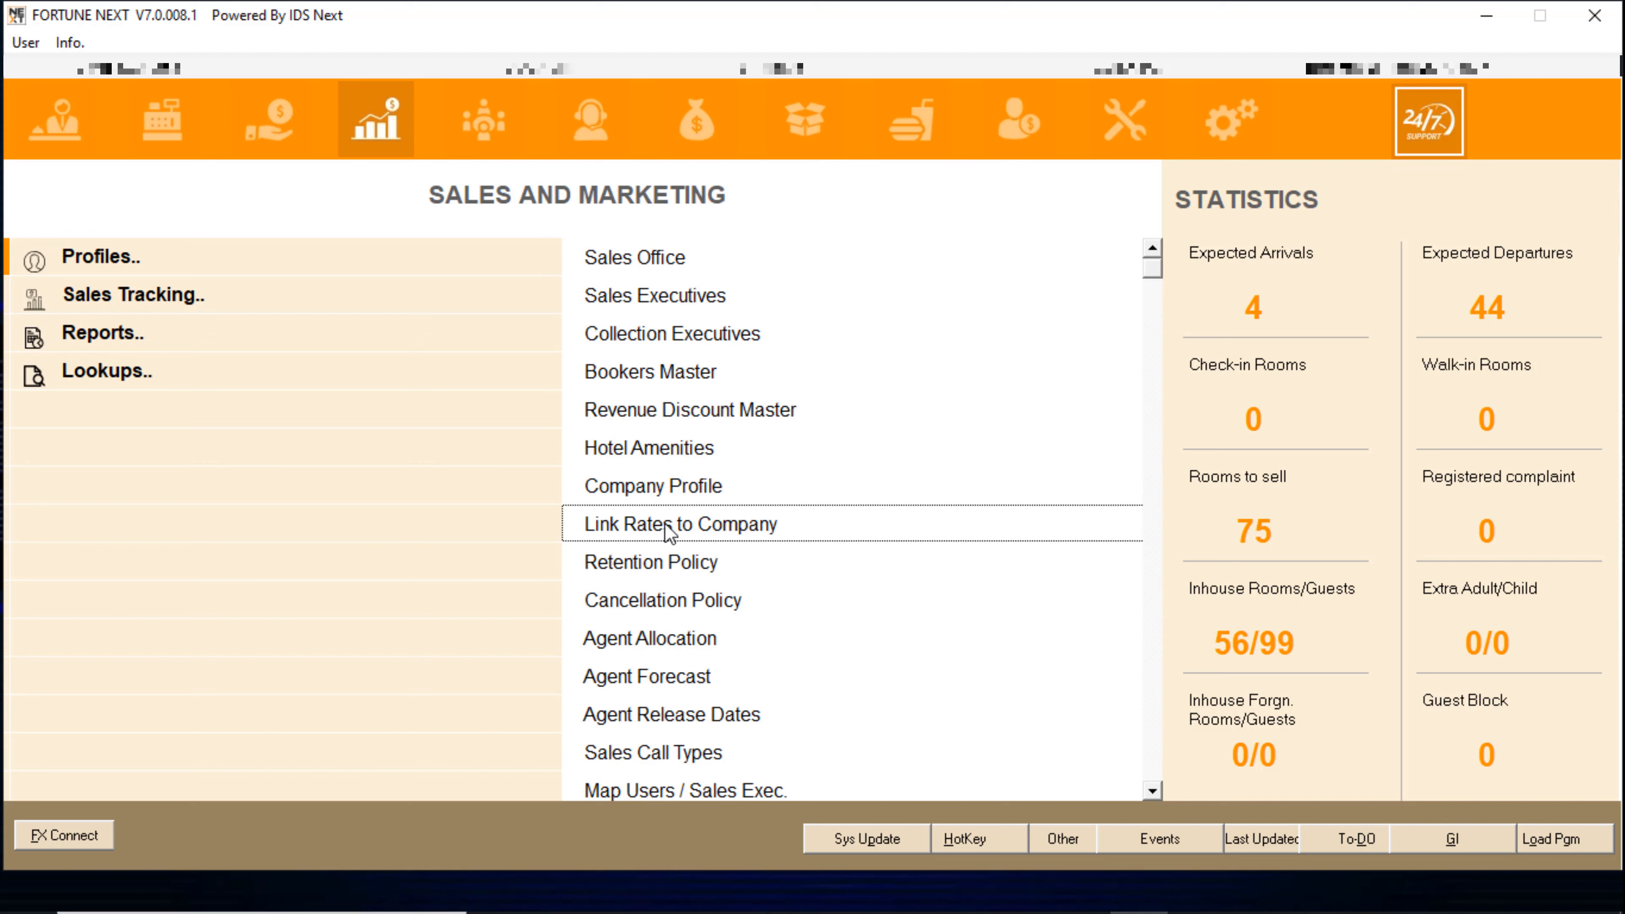
double_click(724, 526)
left_click(853, 537)
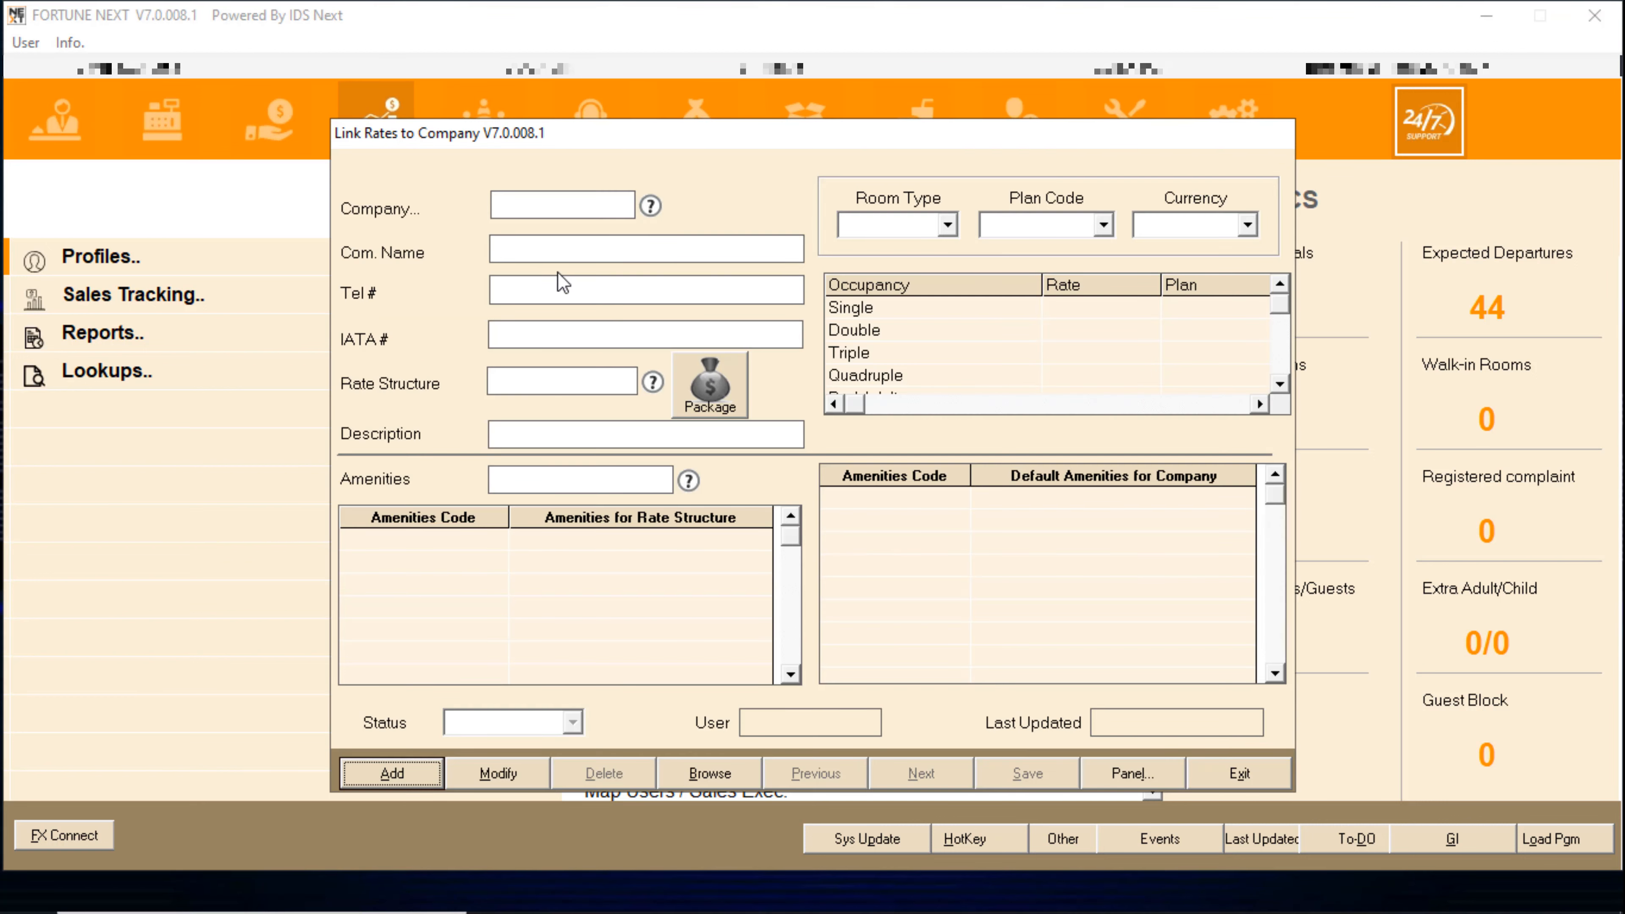
key("Return")
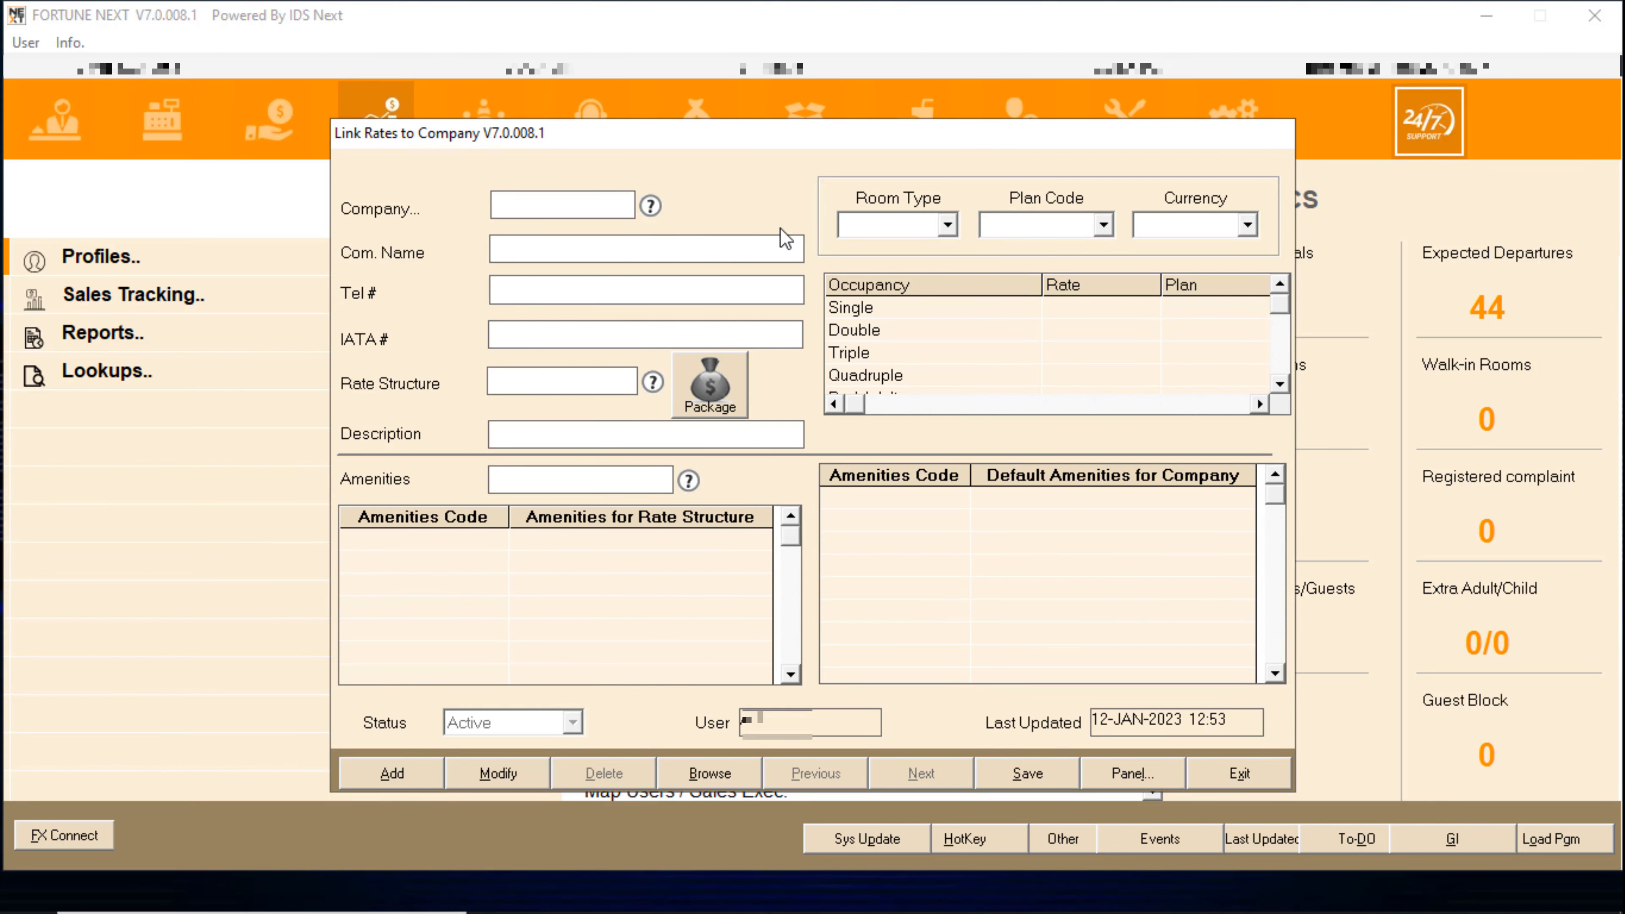
key("Return")
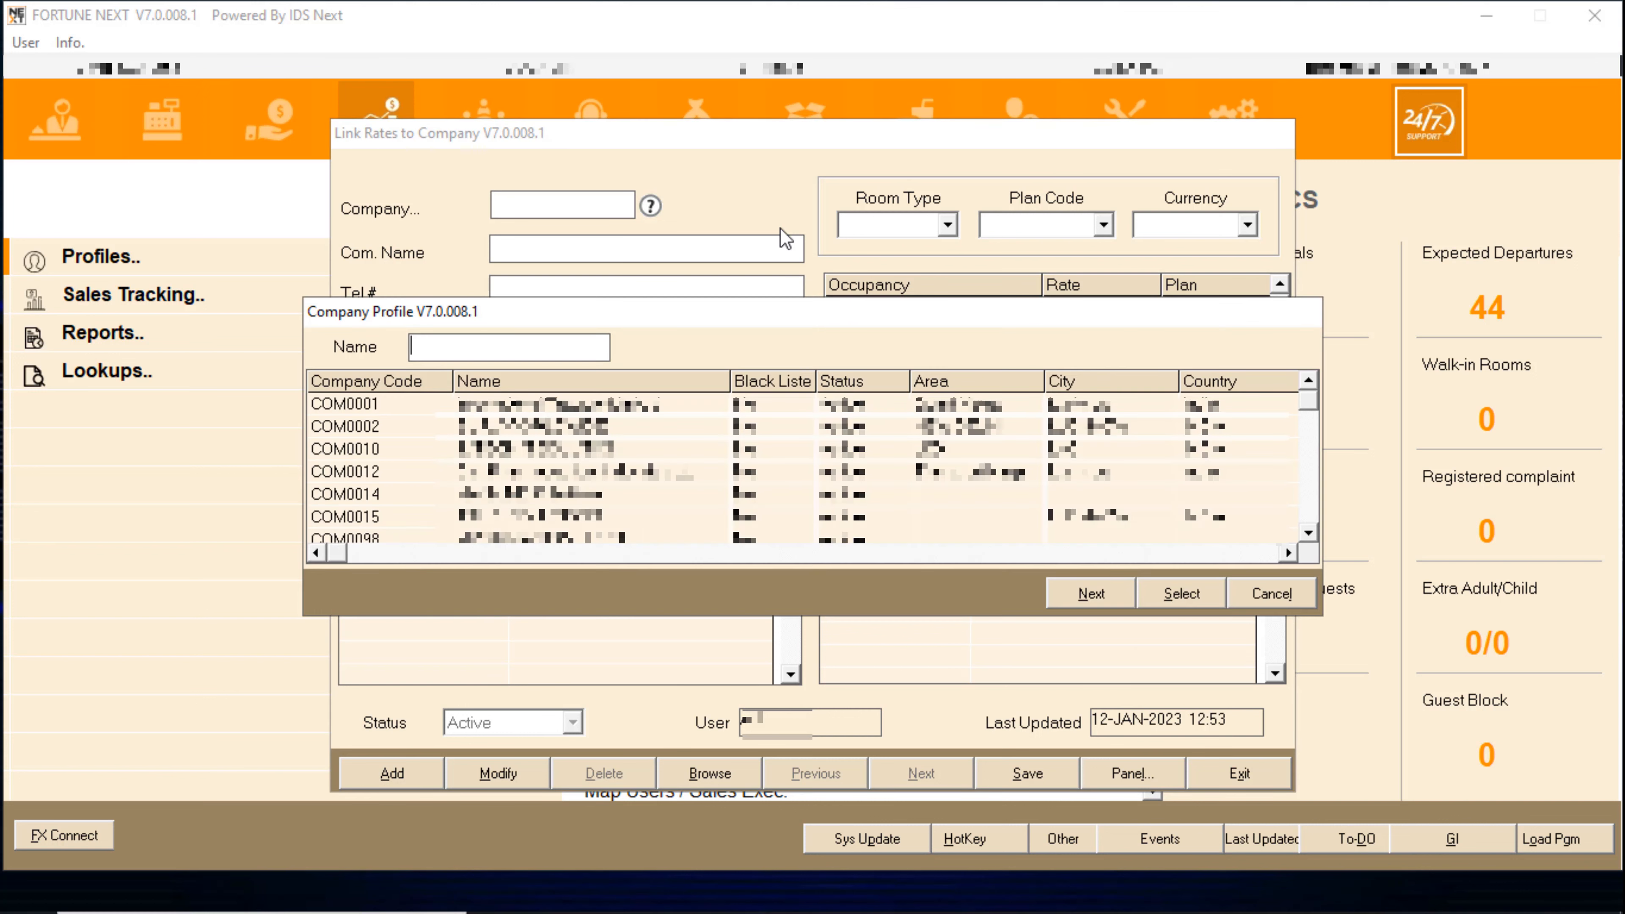
type("IMTE")
key("Return")
key("Return")
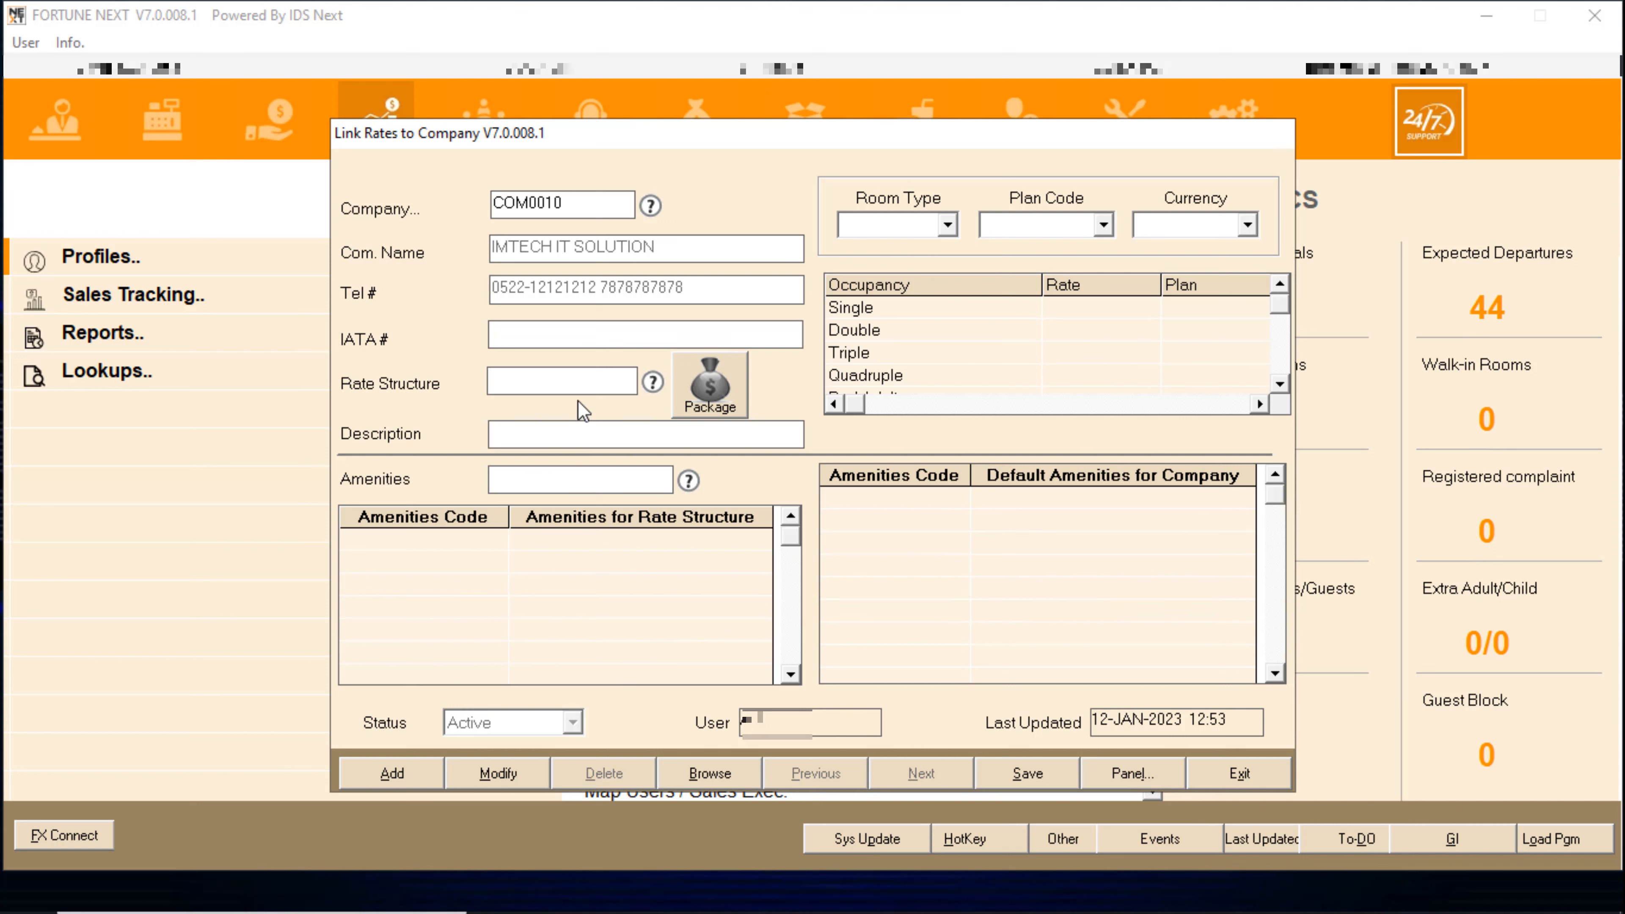
- Select rate structure 108 with tariff inclusive of both packages and plan taxes
double_click(543, 380)
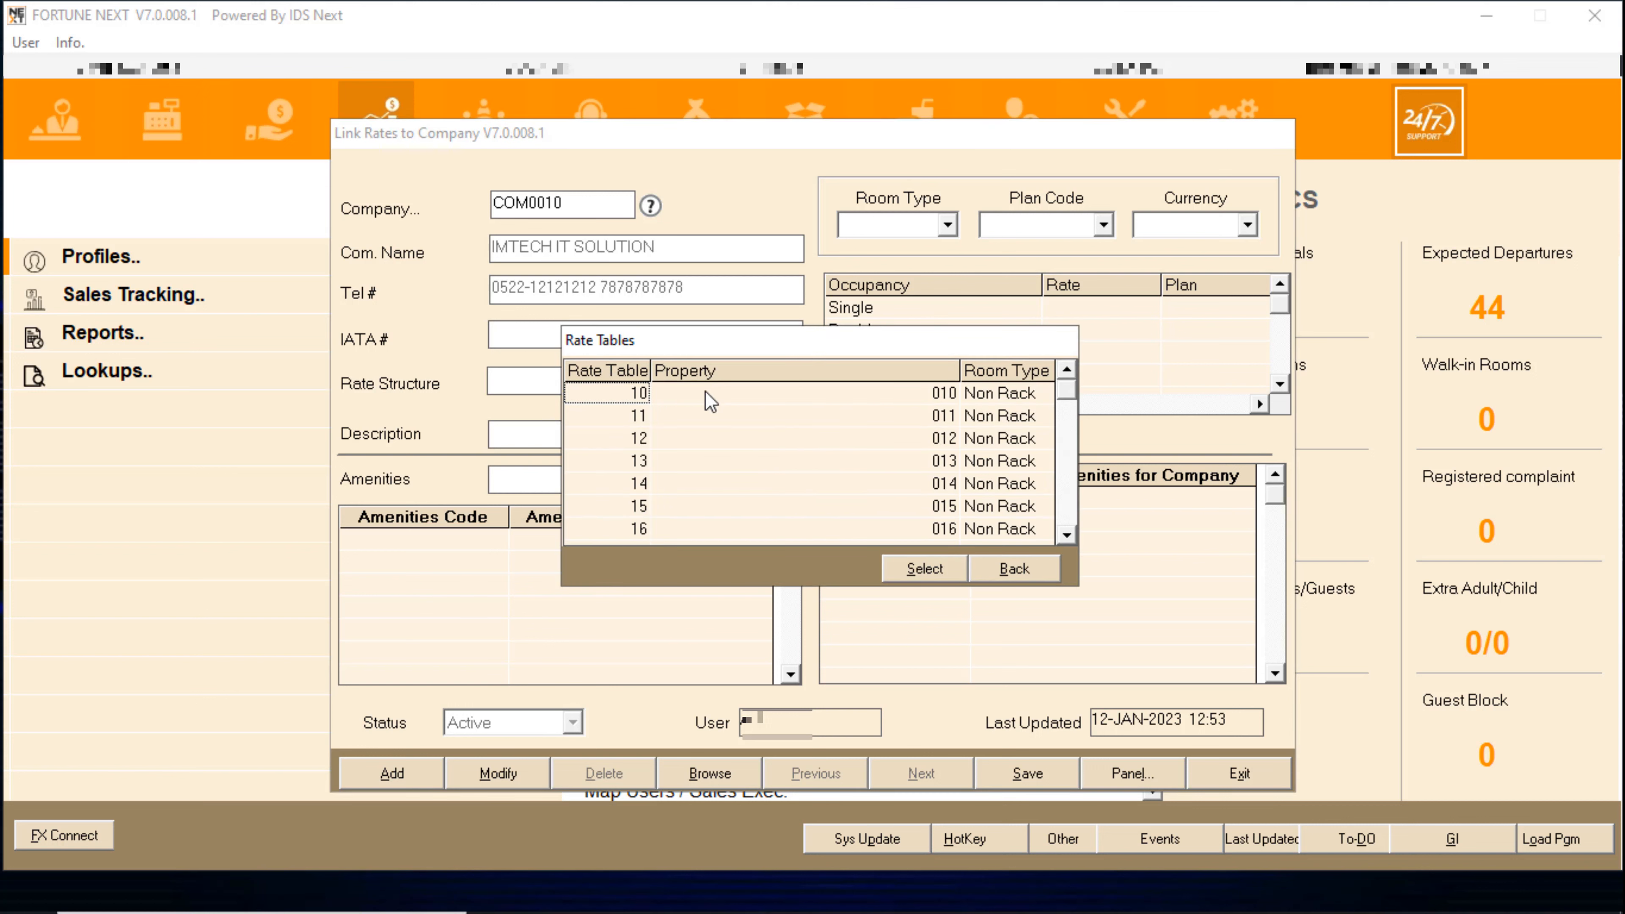
left_click(1065, 533)
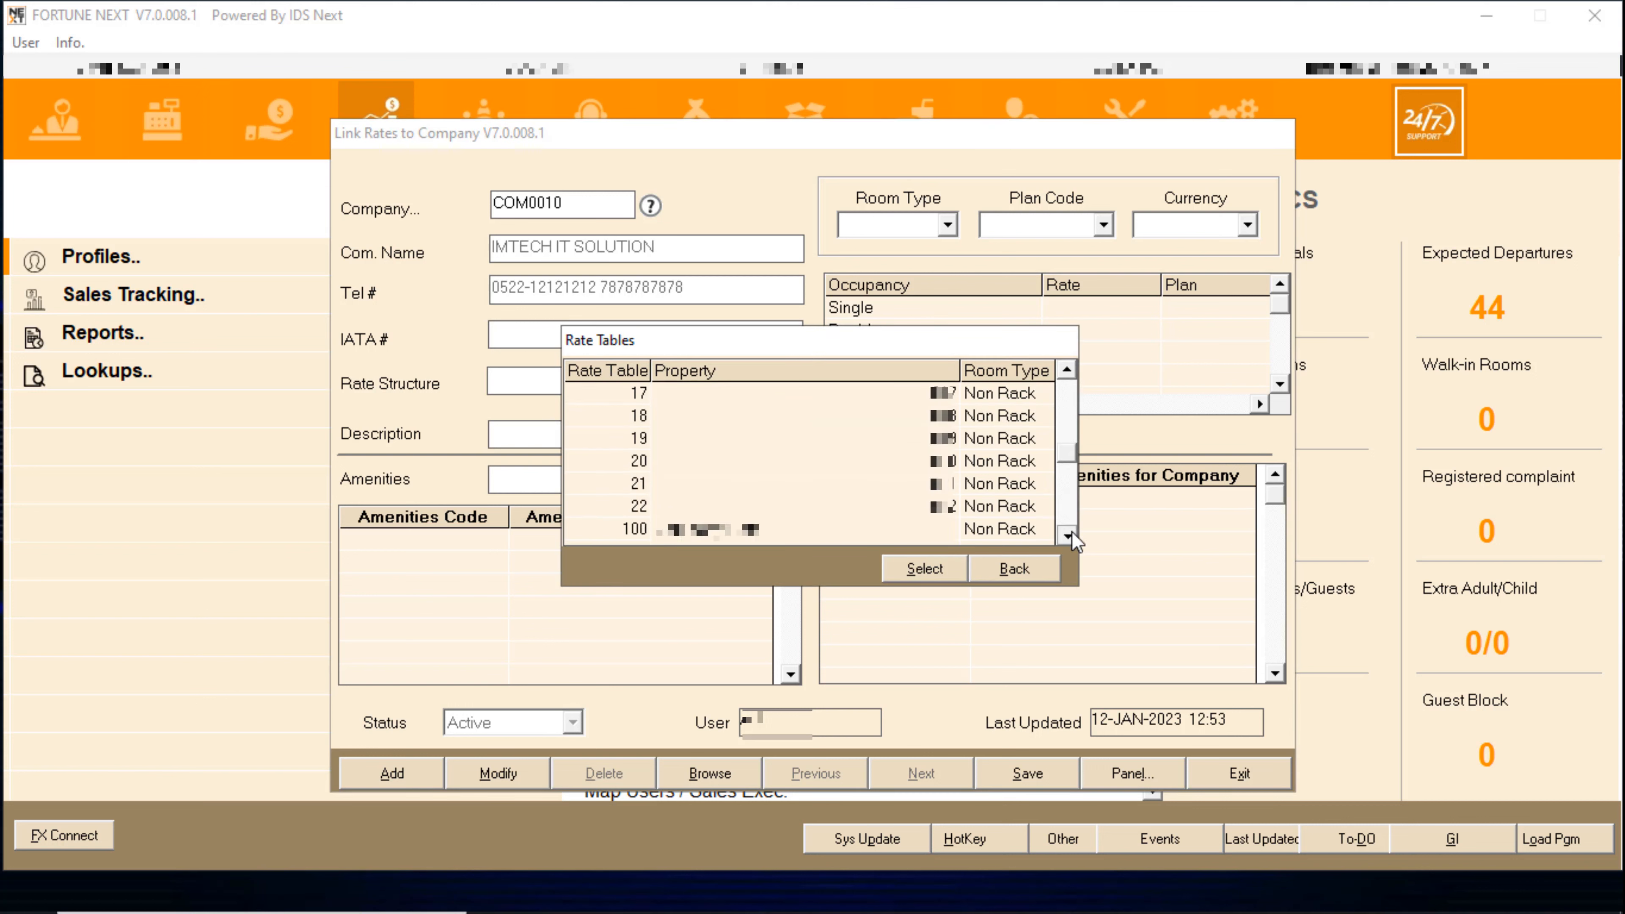
double_click(673, 507)
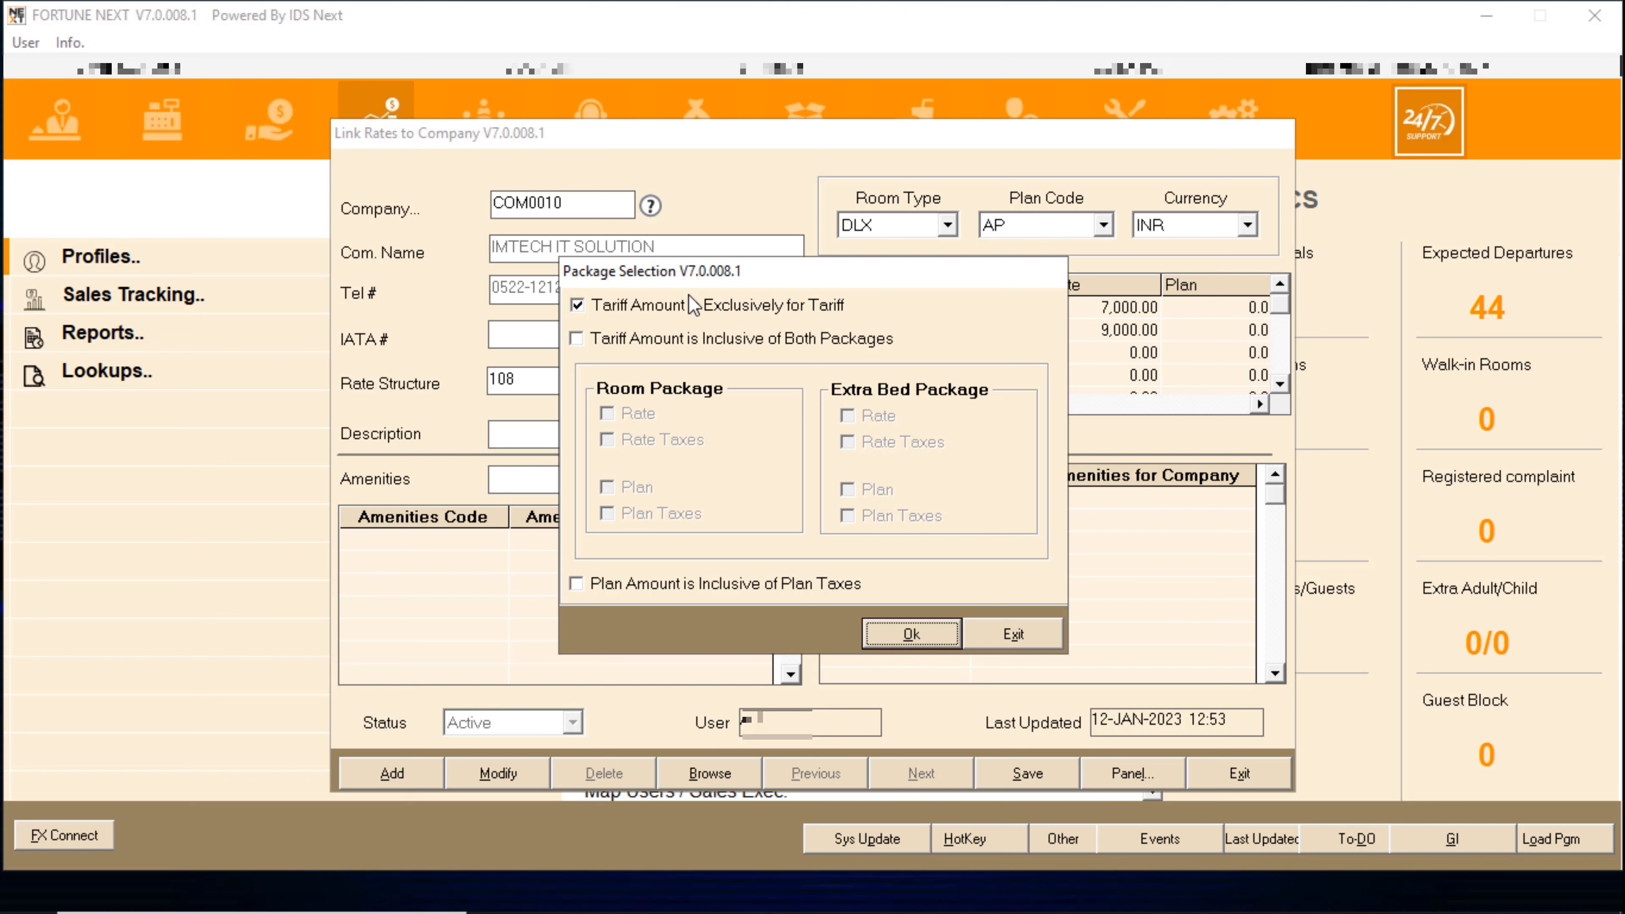
left_click(591, 336)
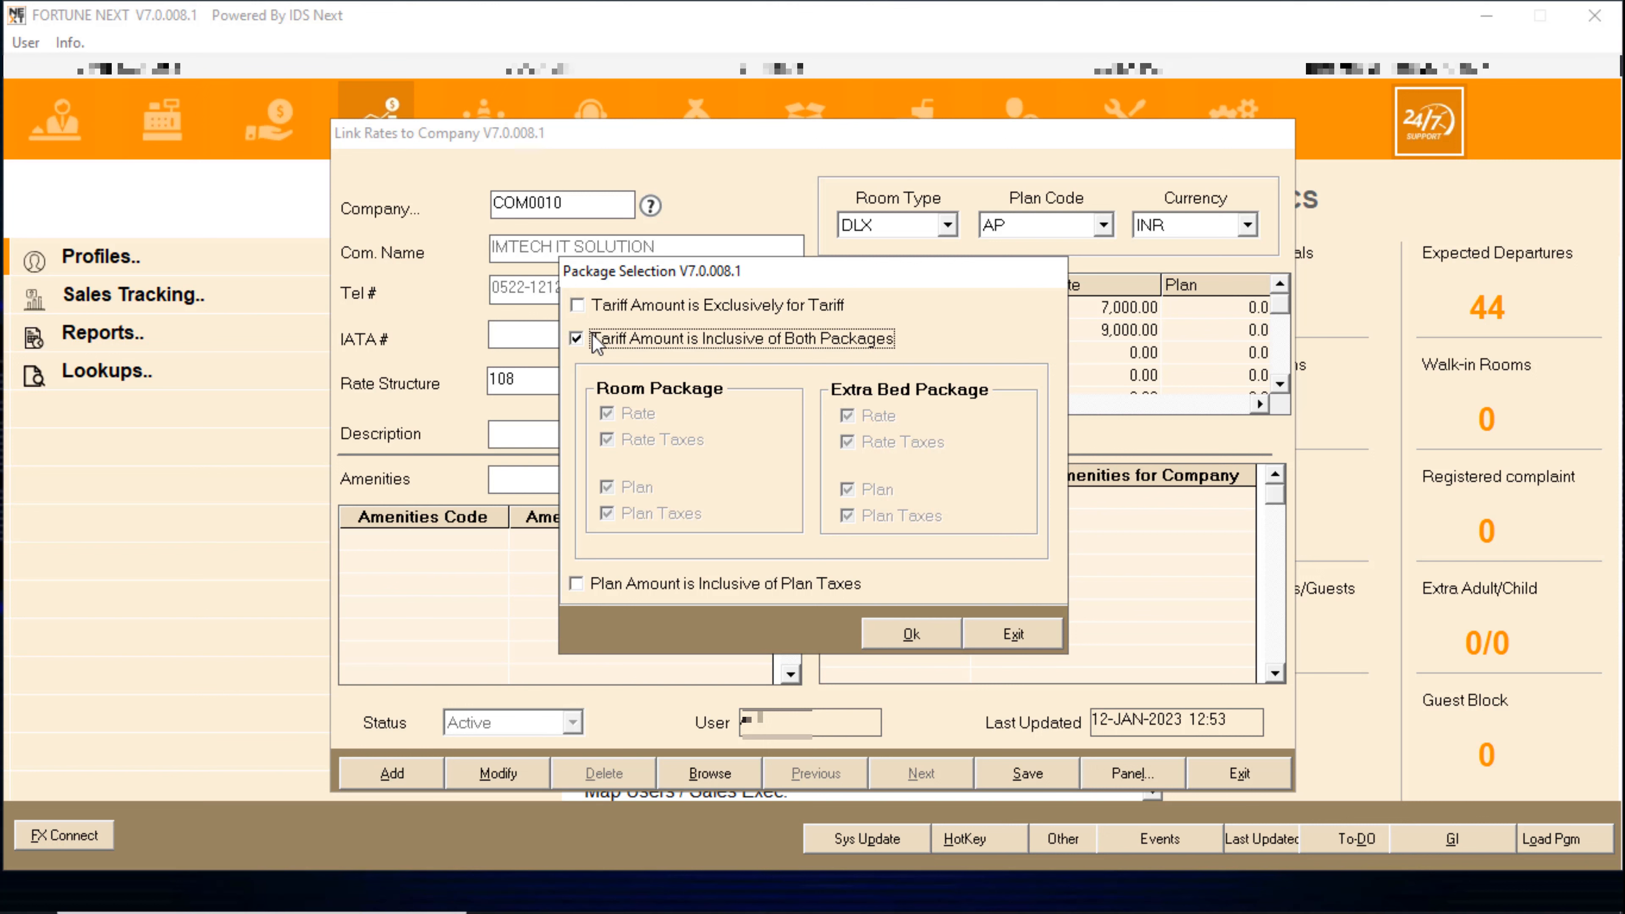
left_click(594, 579)
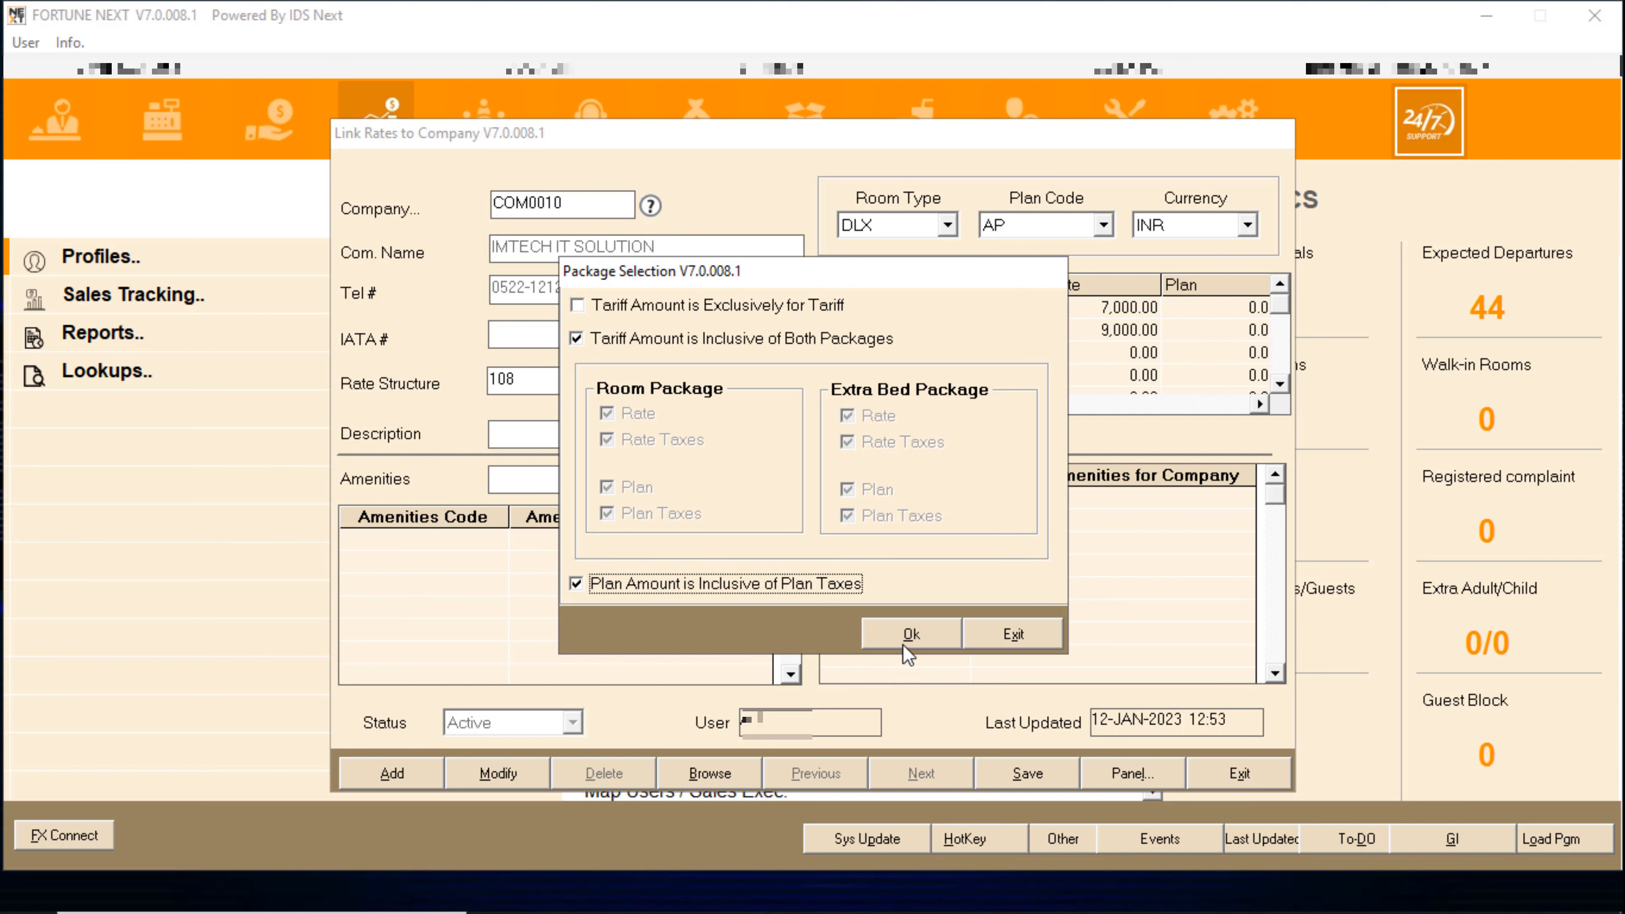
left_click(908, 635)
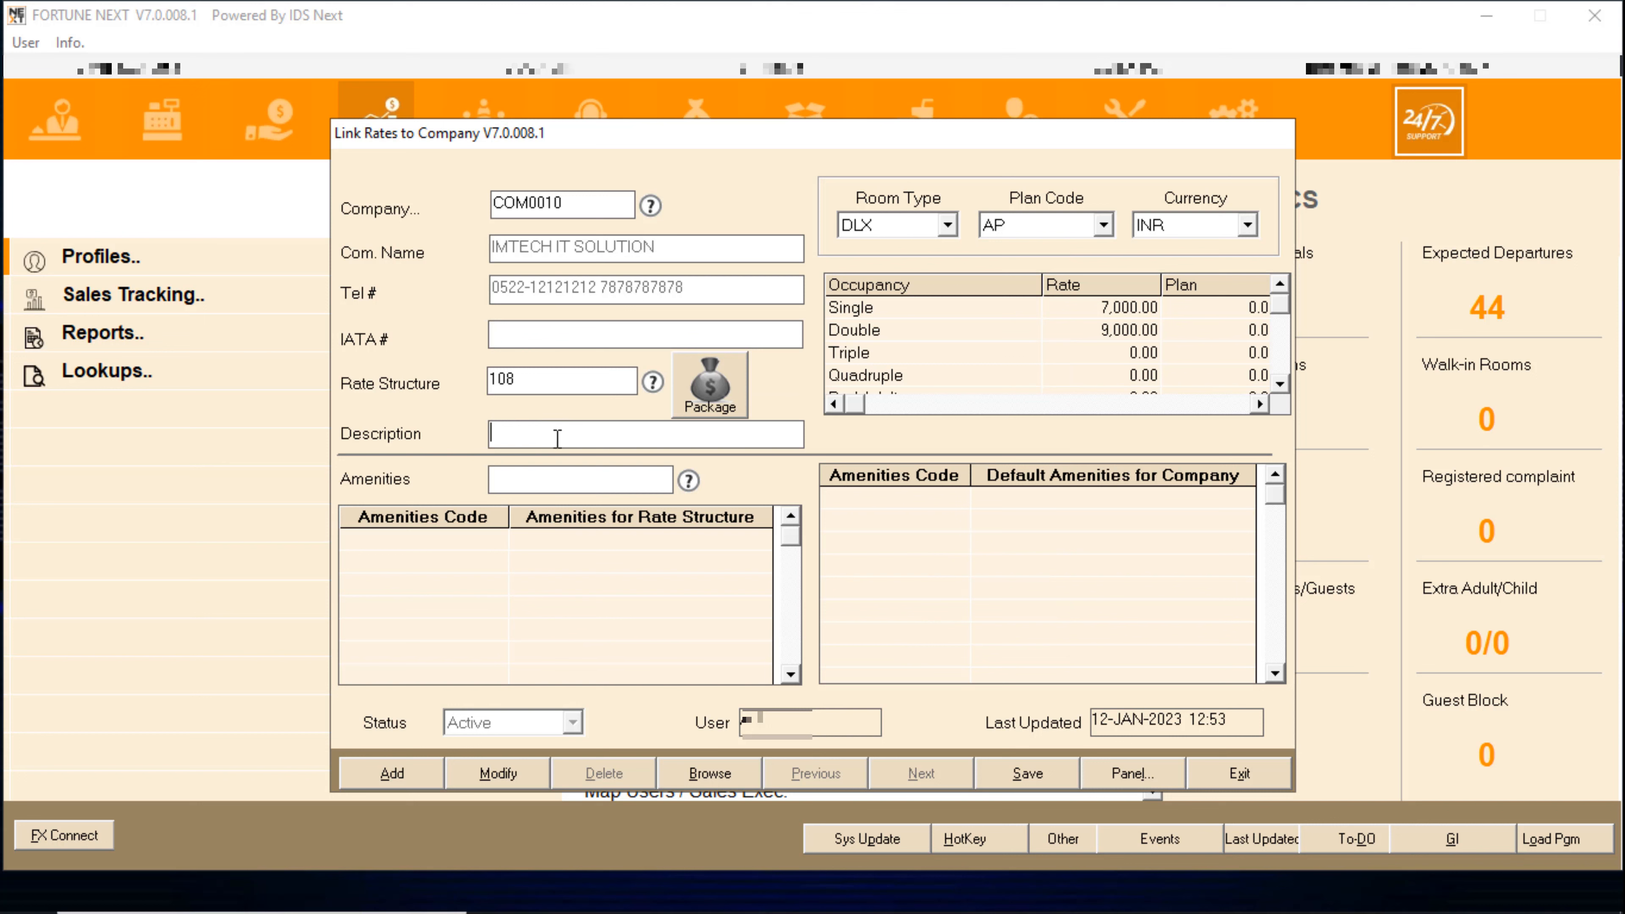
- Enter CORPORATE as the rate link description
left_click(588, 433)
type("CORPORATE")
key("Tab")
key("Tab")
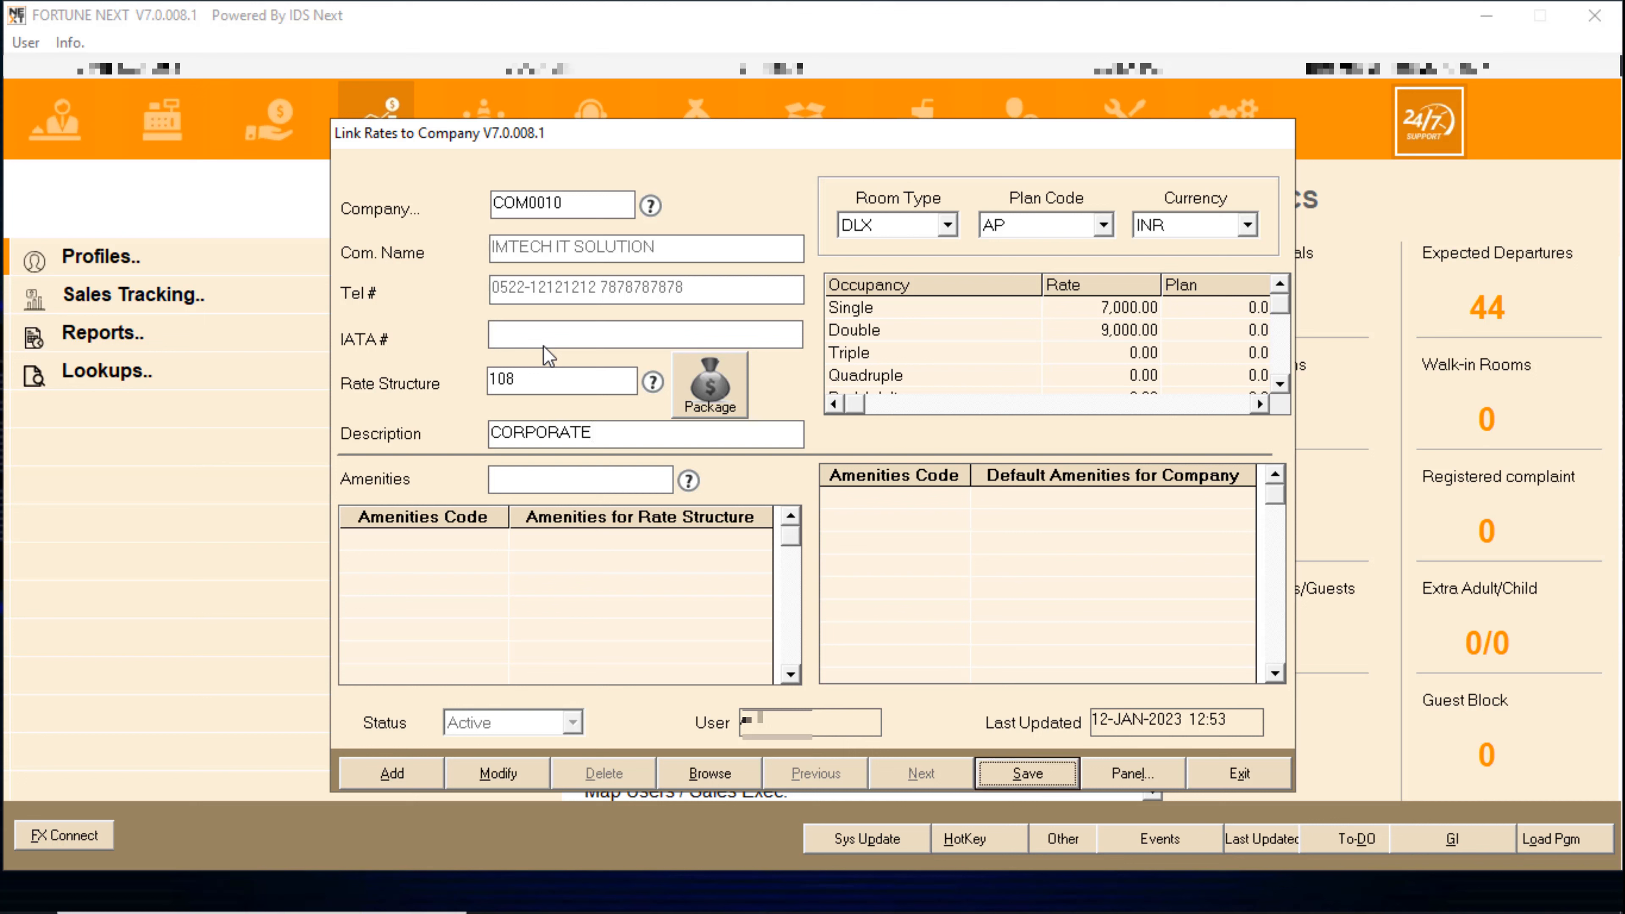
- Review linked rates for EXE on CP and EP plans, then DLX on AP
left_click(898, 220)
left_click(877, 267)
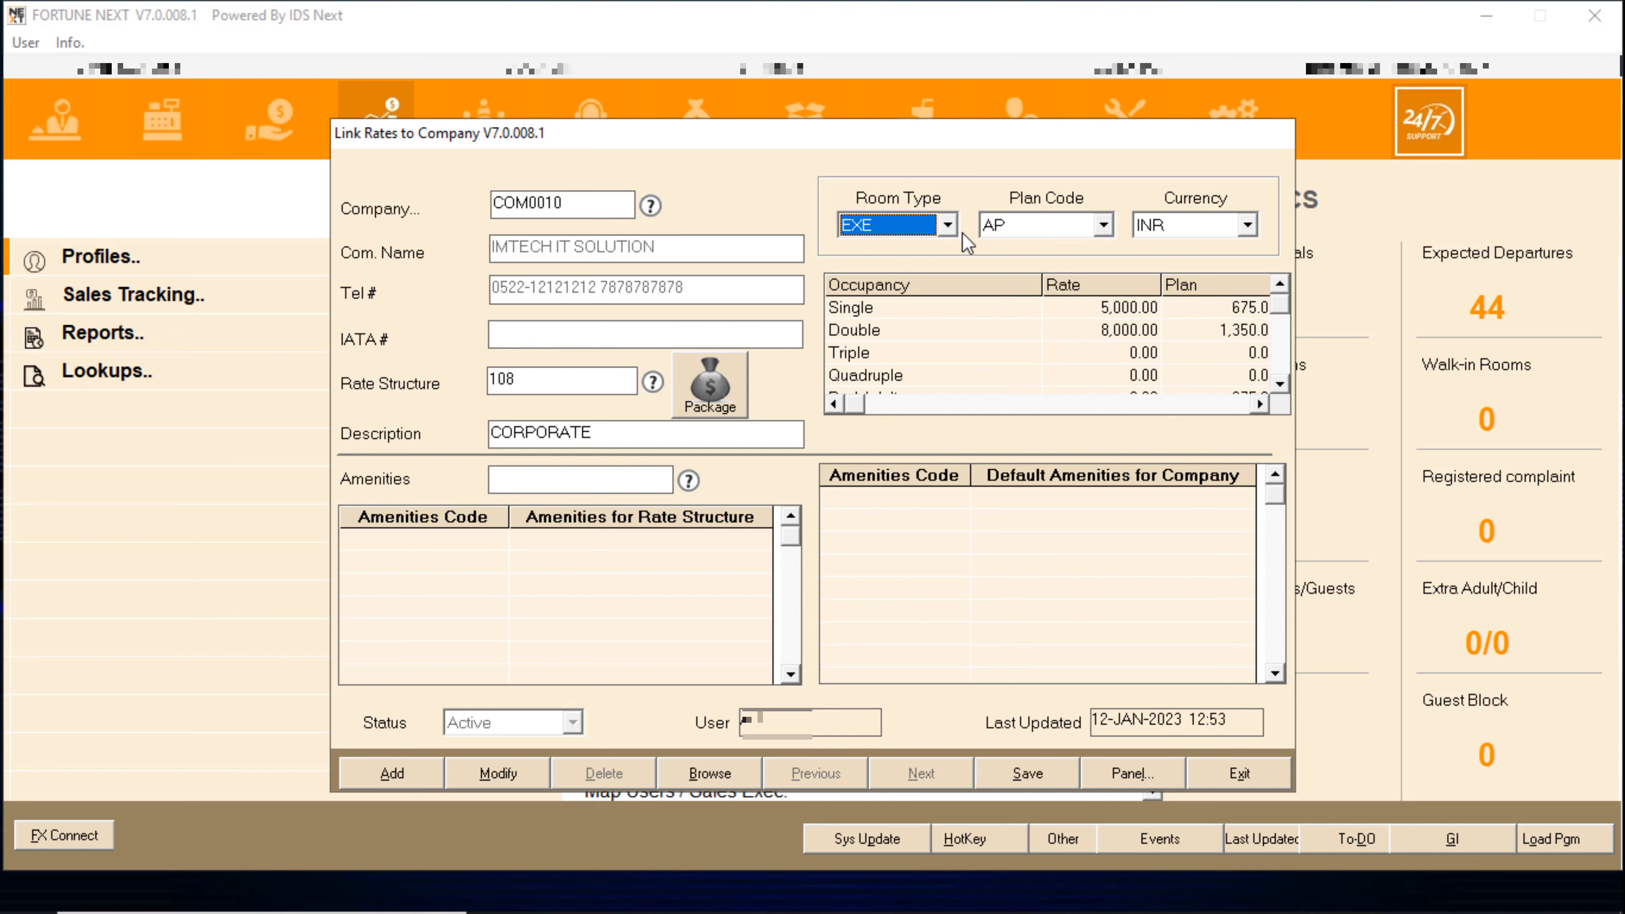
left_click(1102, 225)
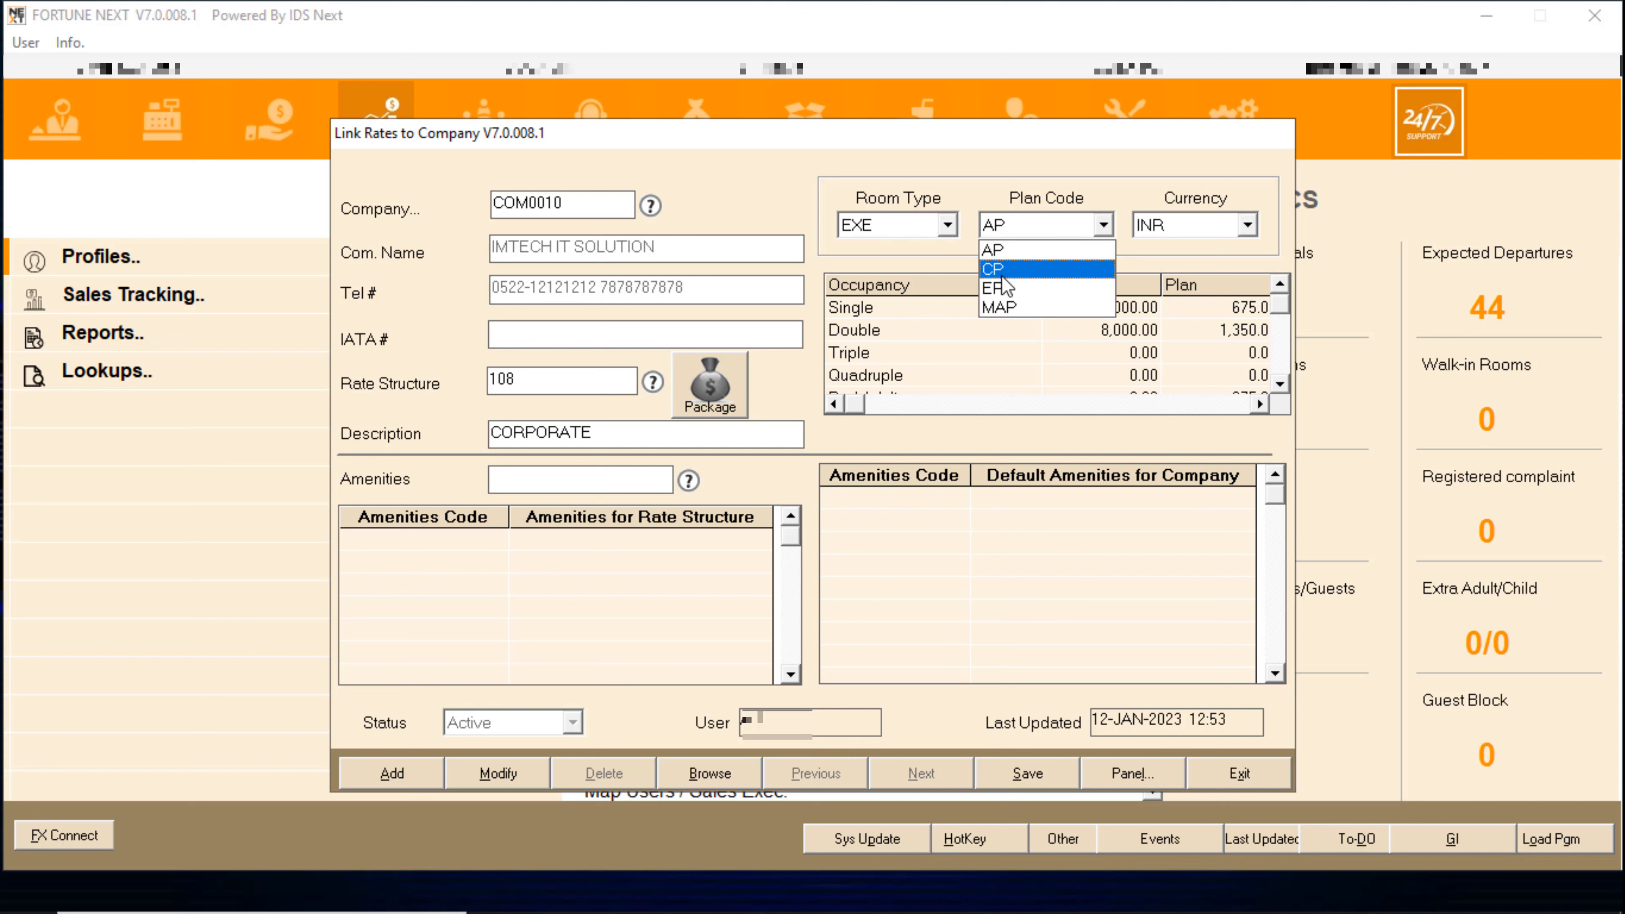
left_click(1015, 271)
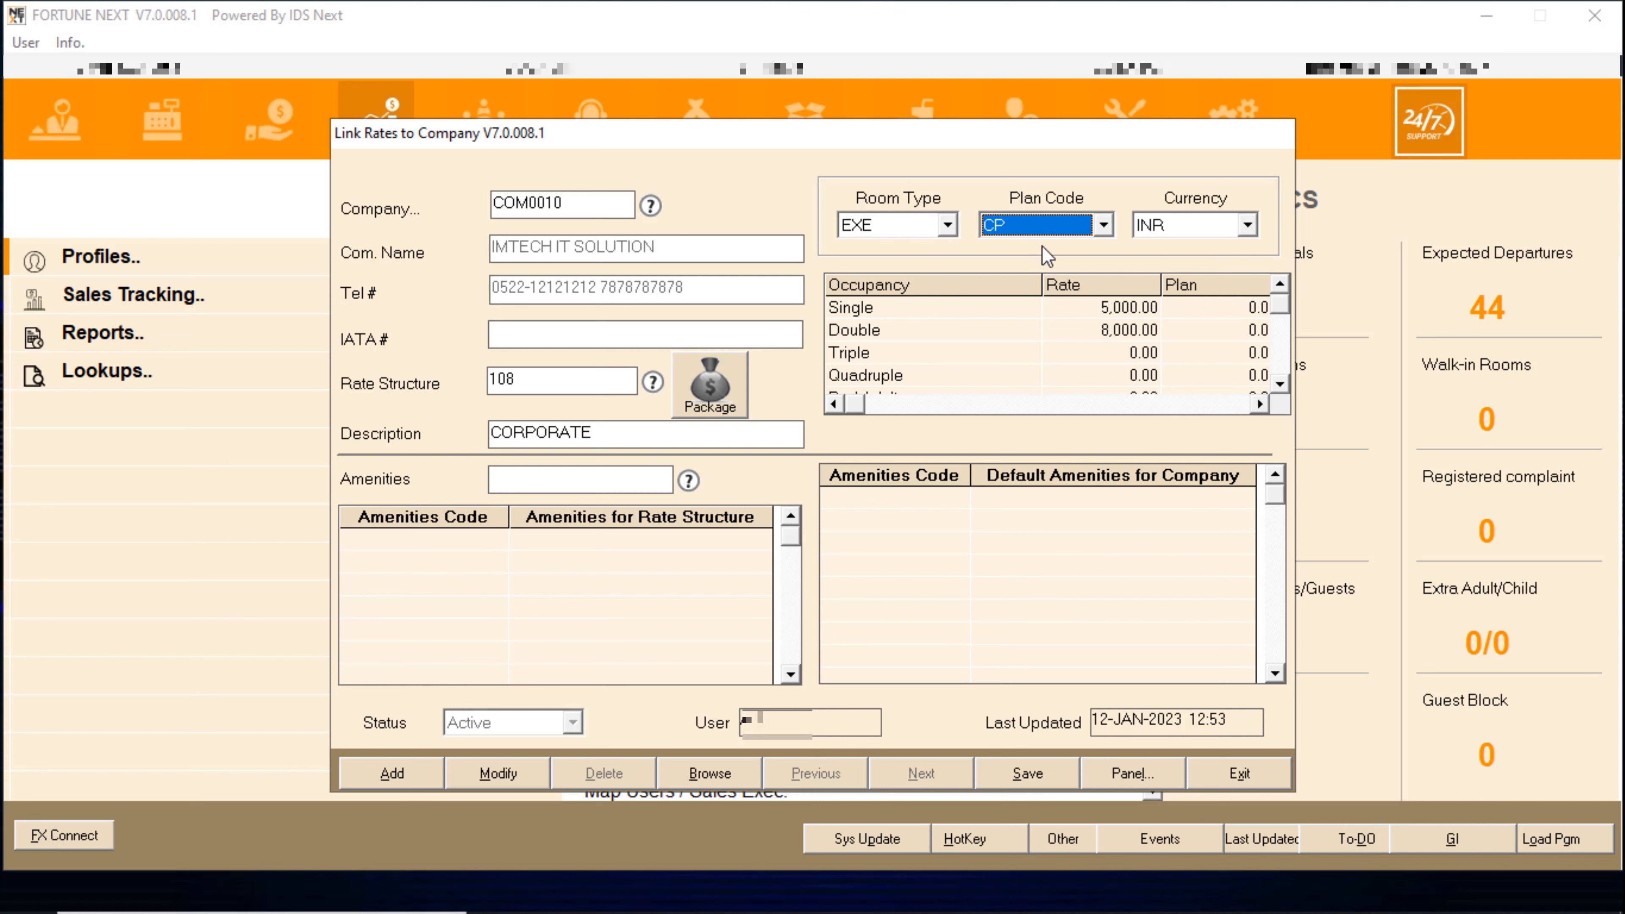
left_click(1056, 227)
left_click(1035, 295)
left_click(878, 227)
left_click(864, 254)
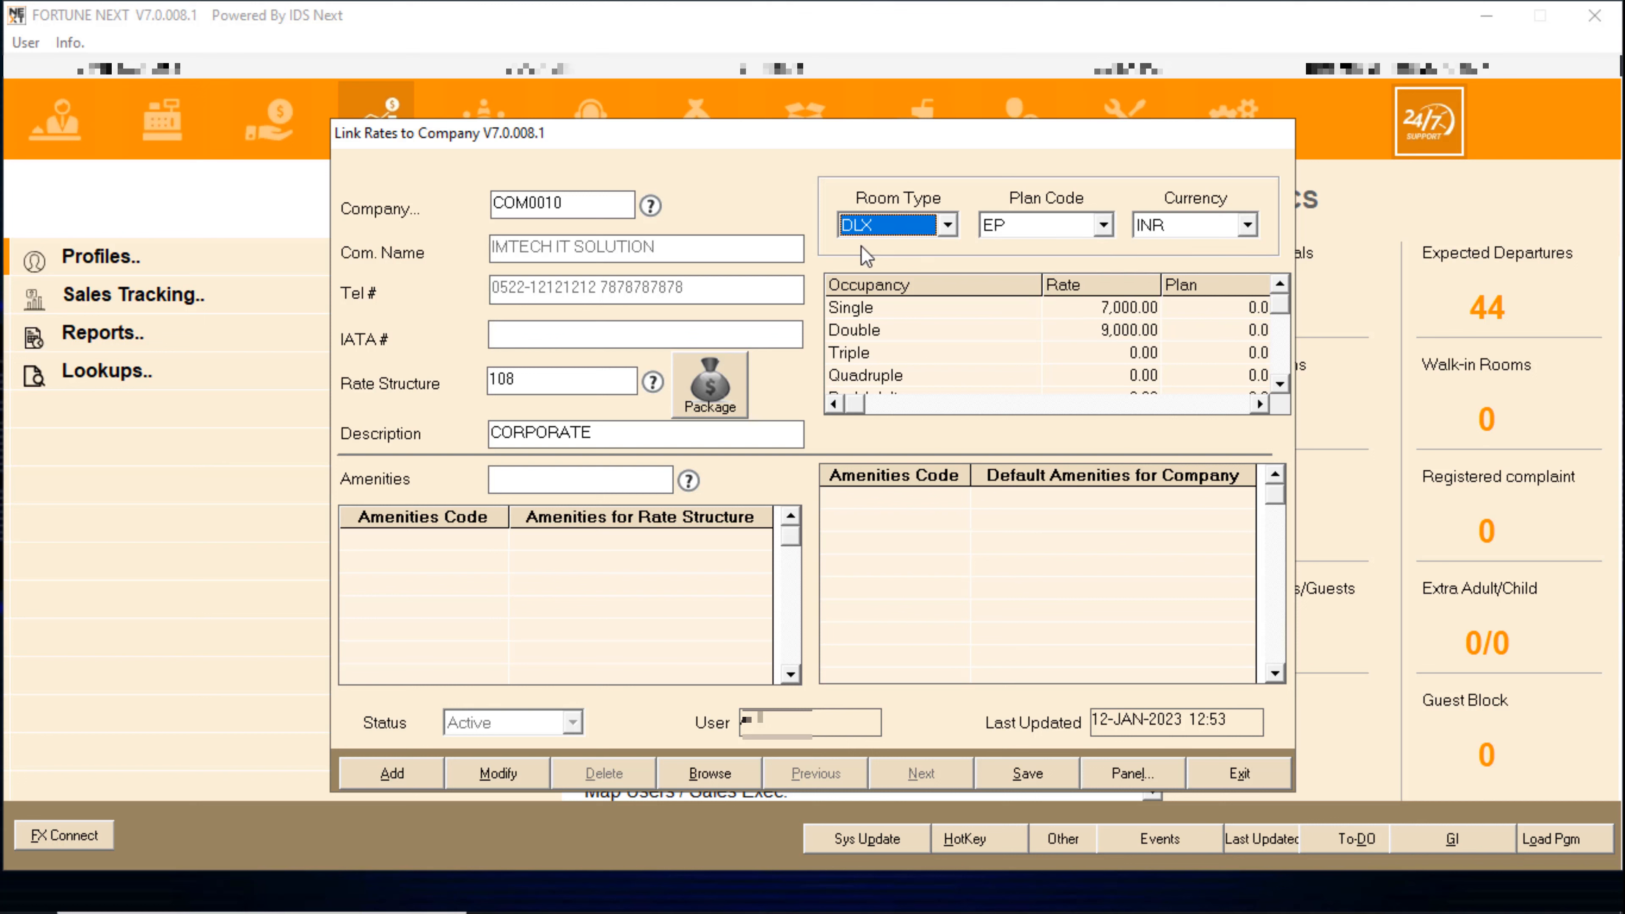
left_click(1004, 225)
left_click(1009, 249)
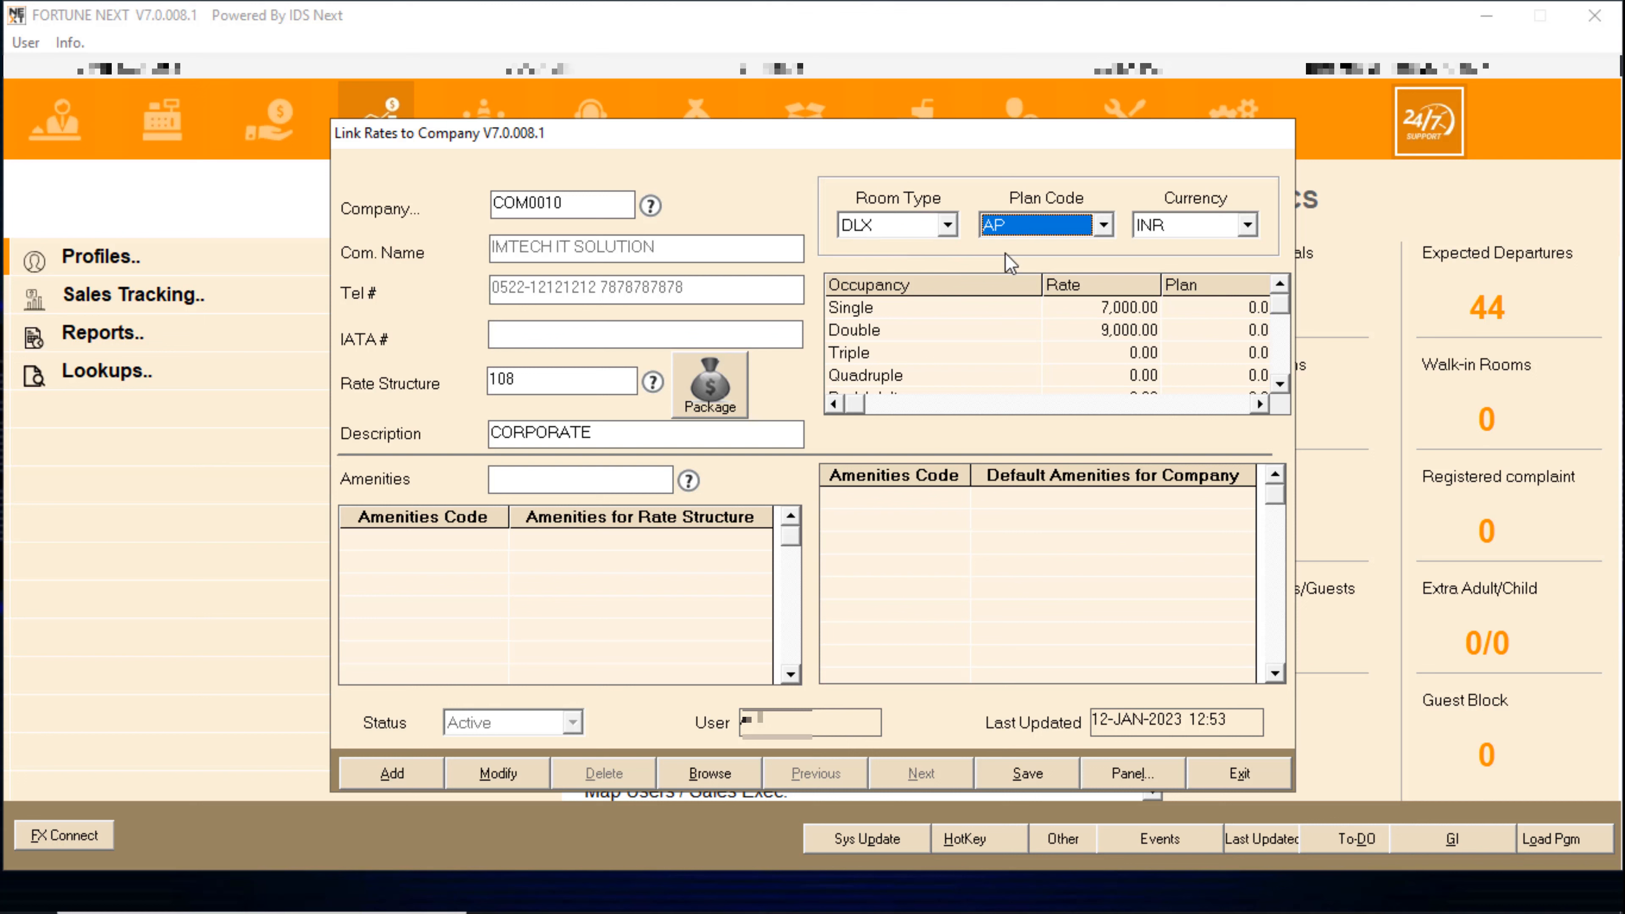
- Check currencies and review DLX CP and EP rates, then EXE and SUI rooms
left_click(1214, 222)
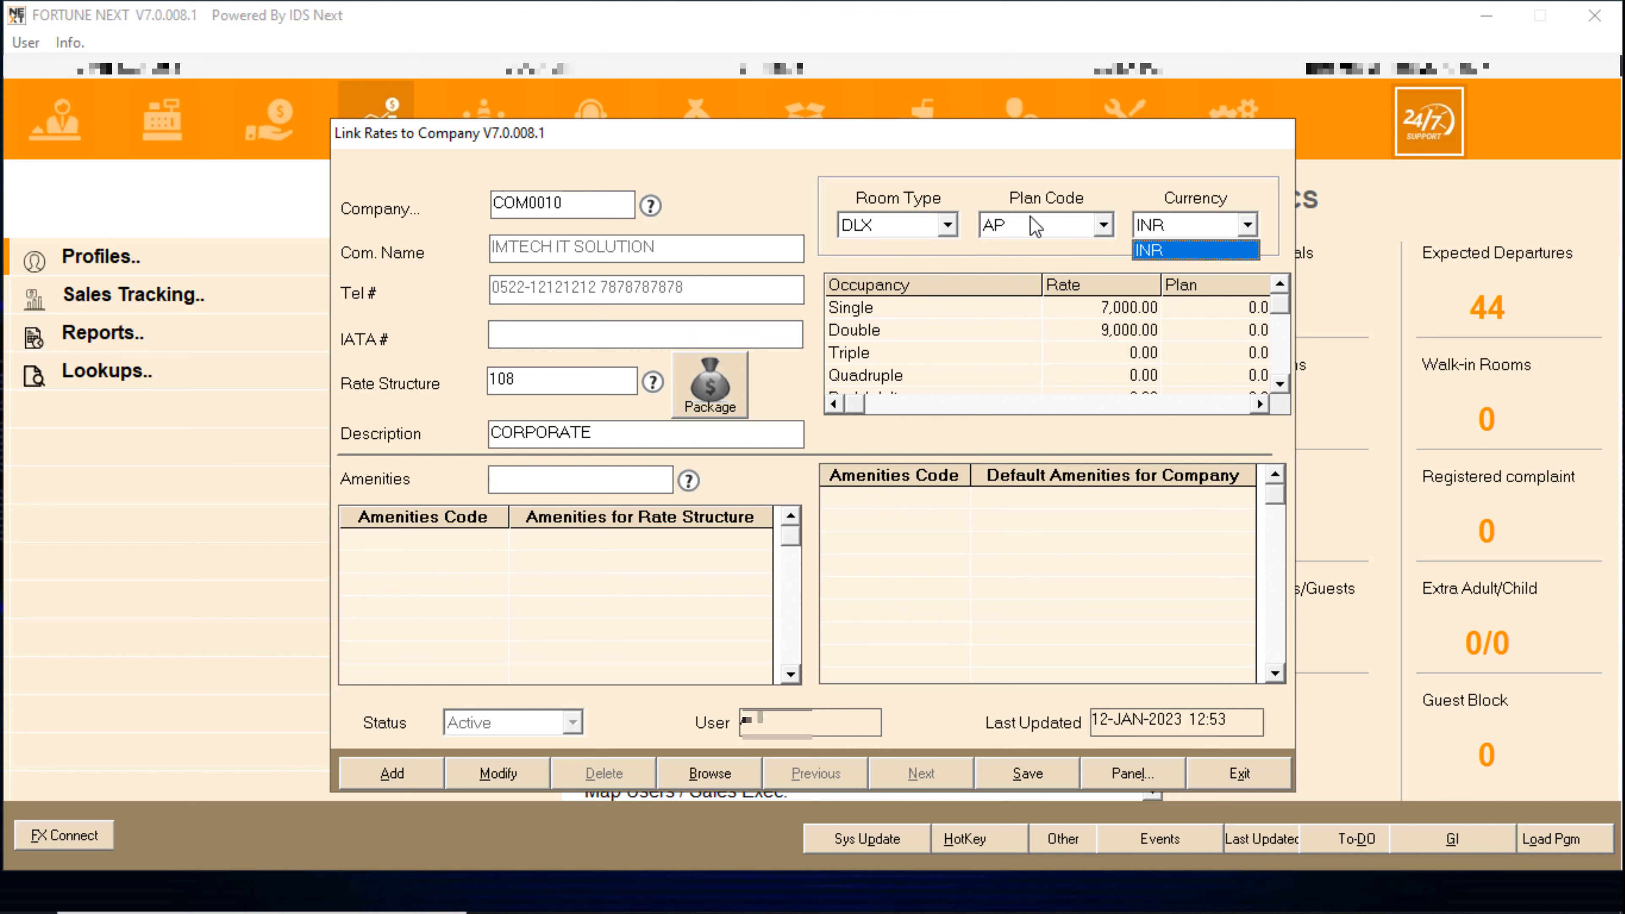
left_click(1032, 217)
left_click(1031, 217)
left_click(1023, 266)
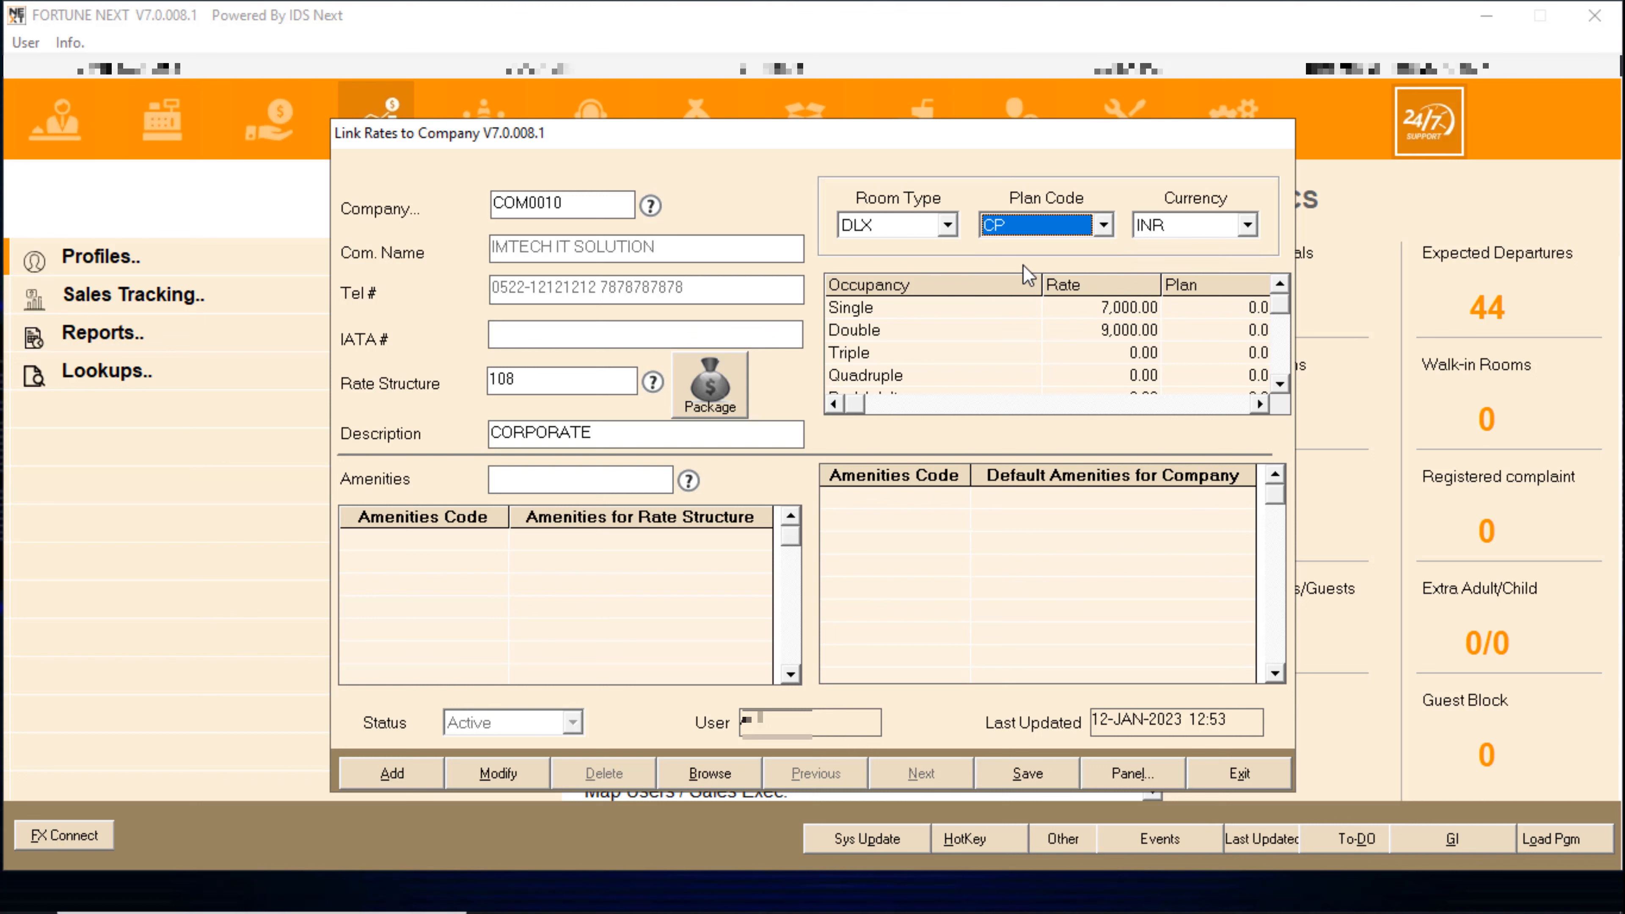
left_click(1051, 225)
left_click(1017, 297)
left_click(875, 223)
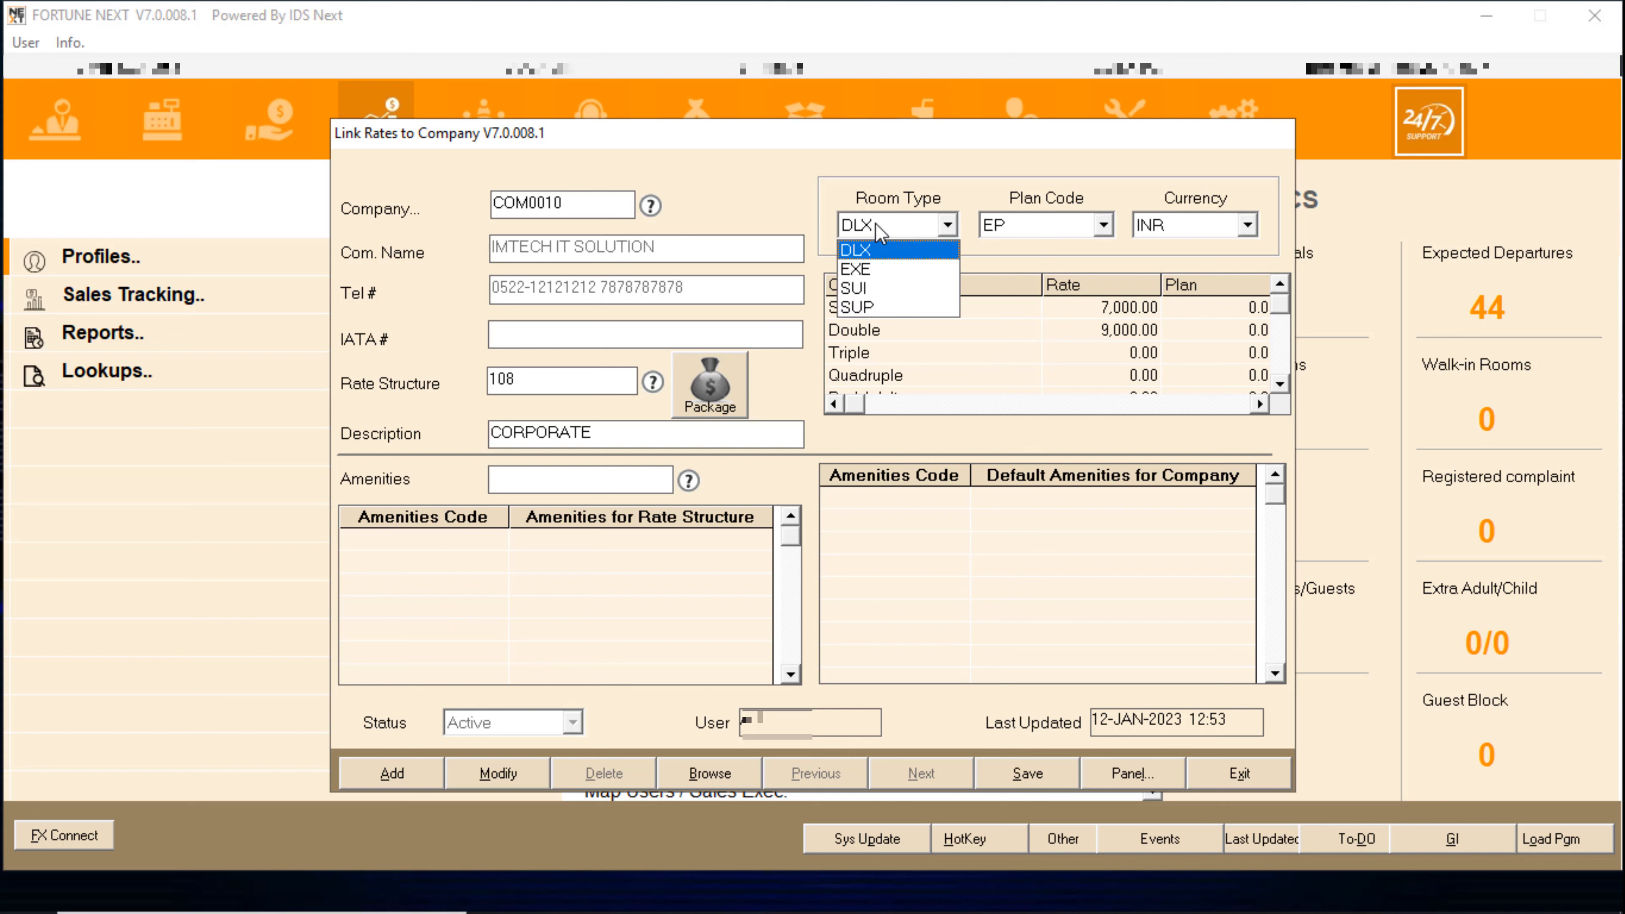
left_click(872, 277)
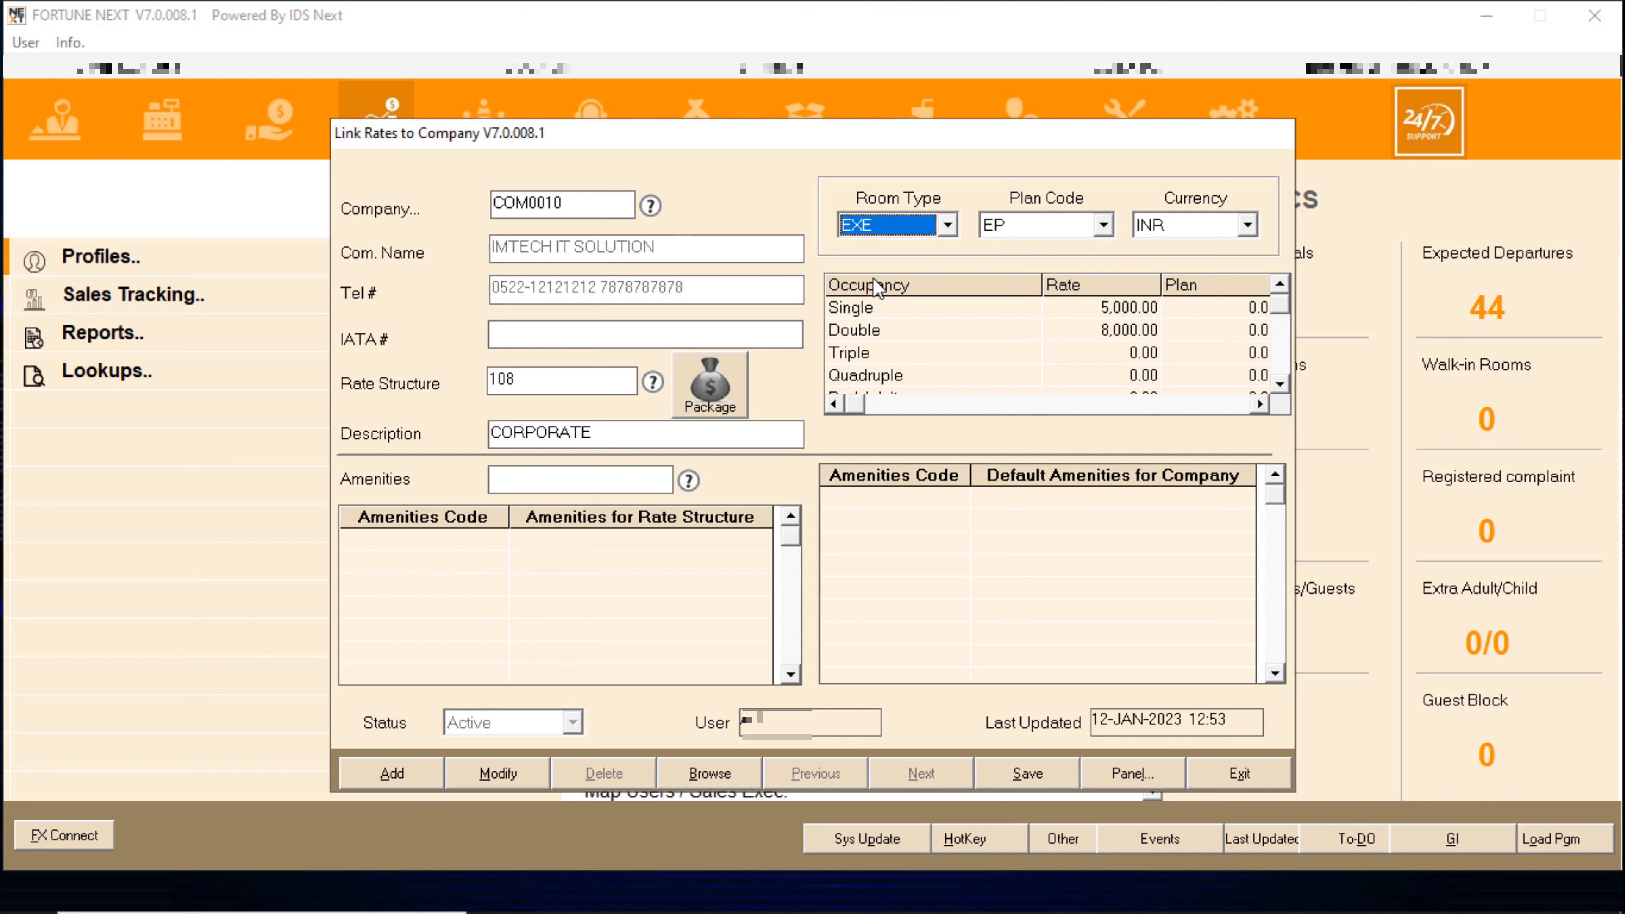
left_click(947, 224)
left_click(877, 296)
- Save the COM0010 link to rate structure 108
left_click(1281, 385)
left_click(1279, 310)
left_click(1037, 775)
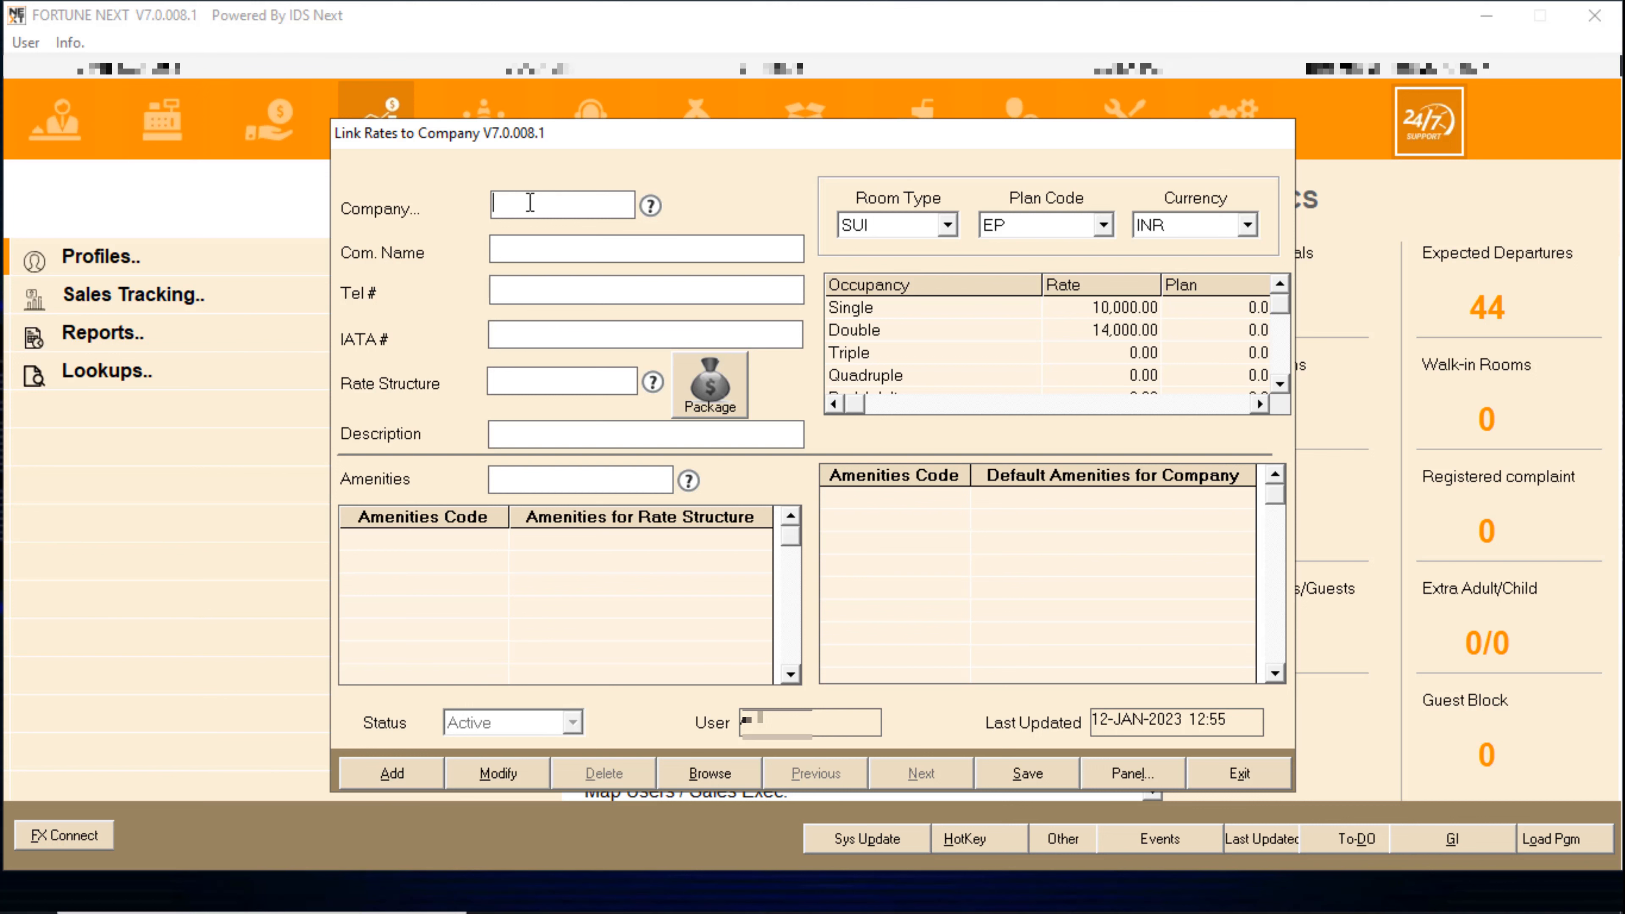
- Link company COM0001 to rate table 108
left_click(651, 205)
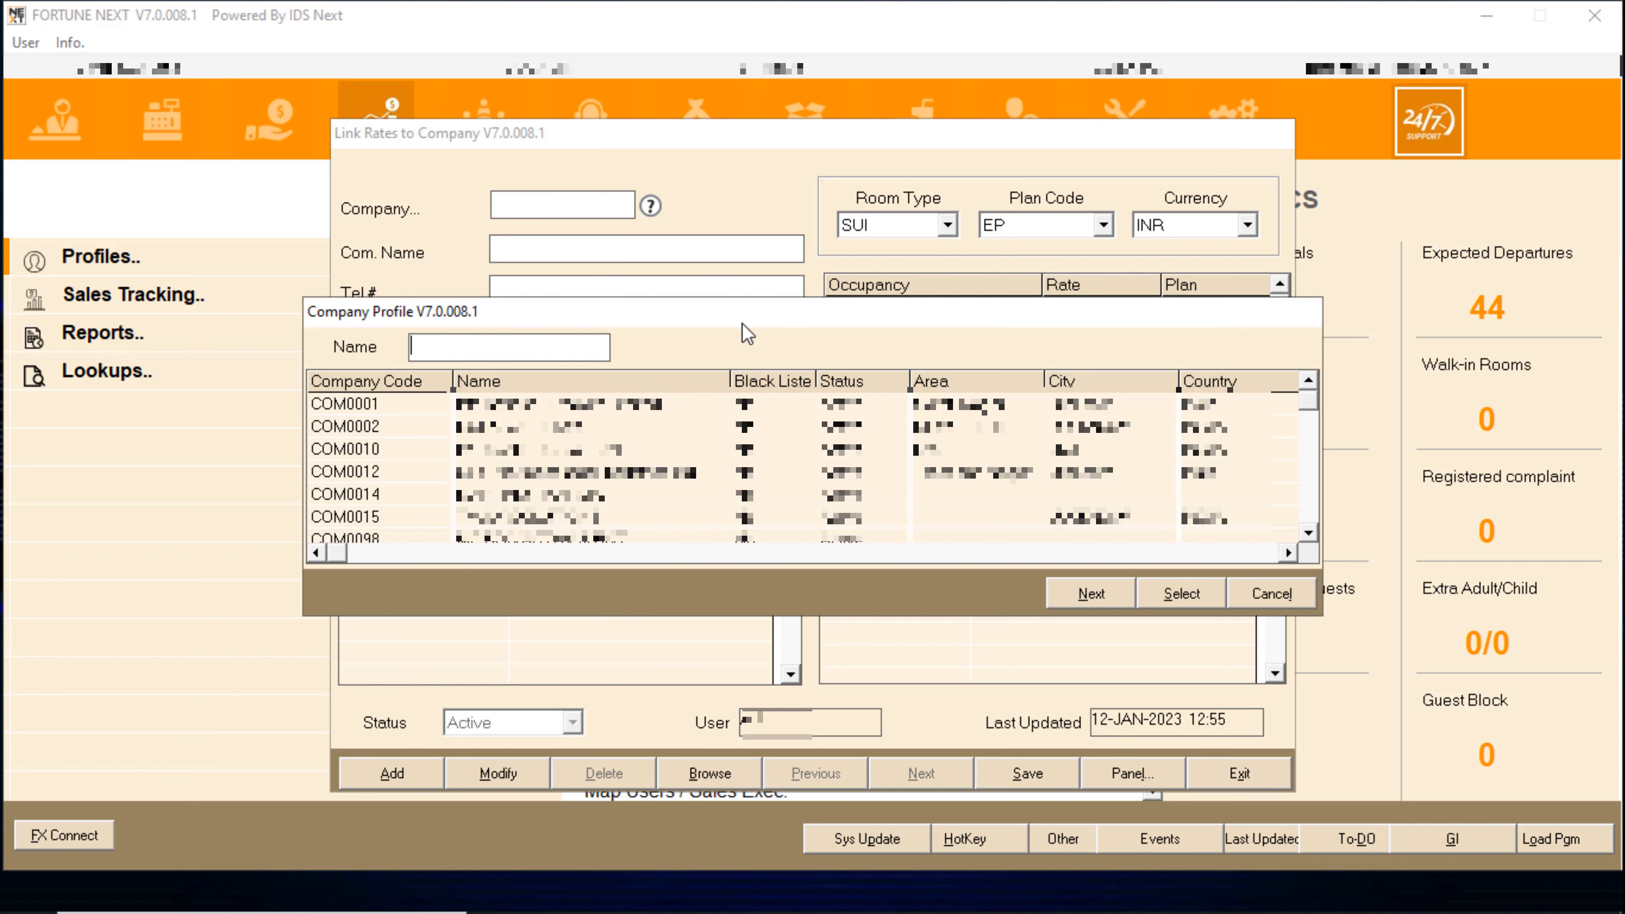
double_click(593, 401)
double_click(512, 380)
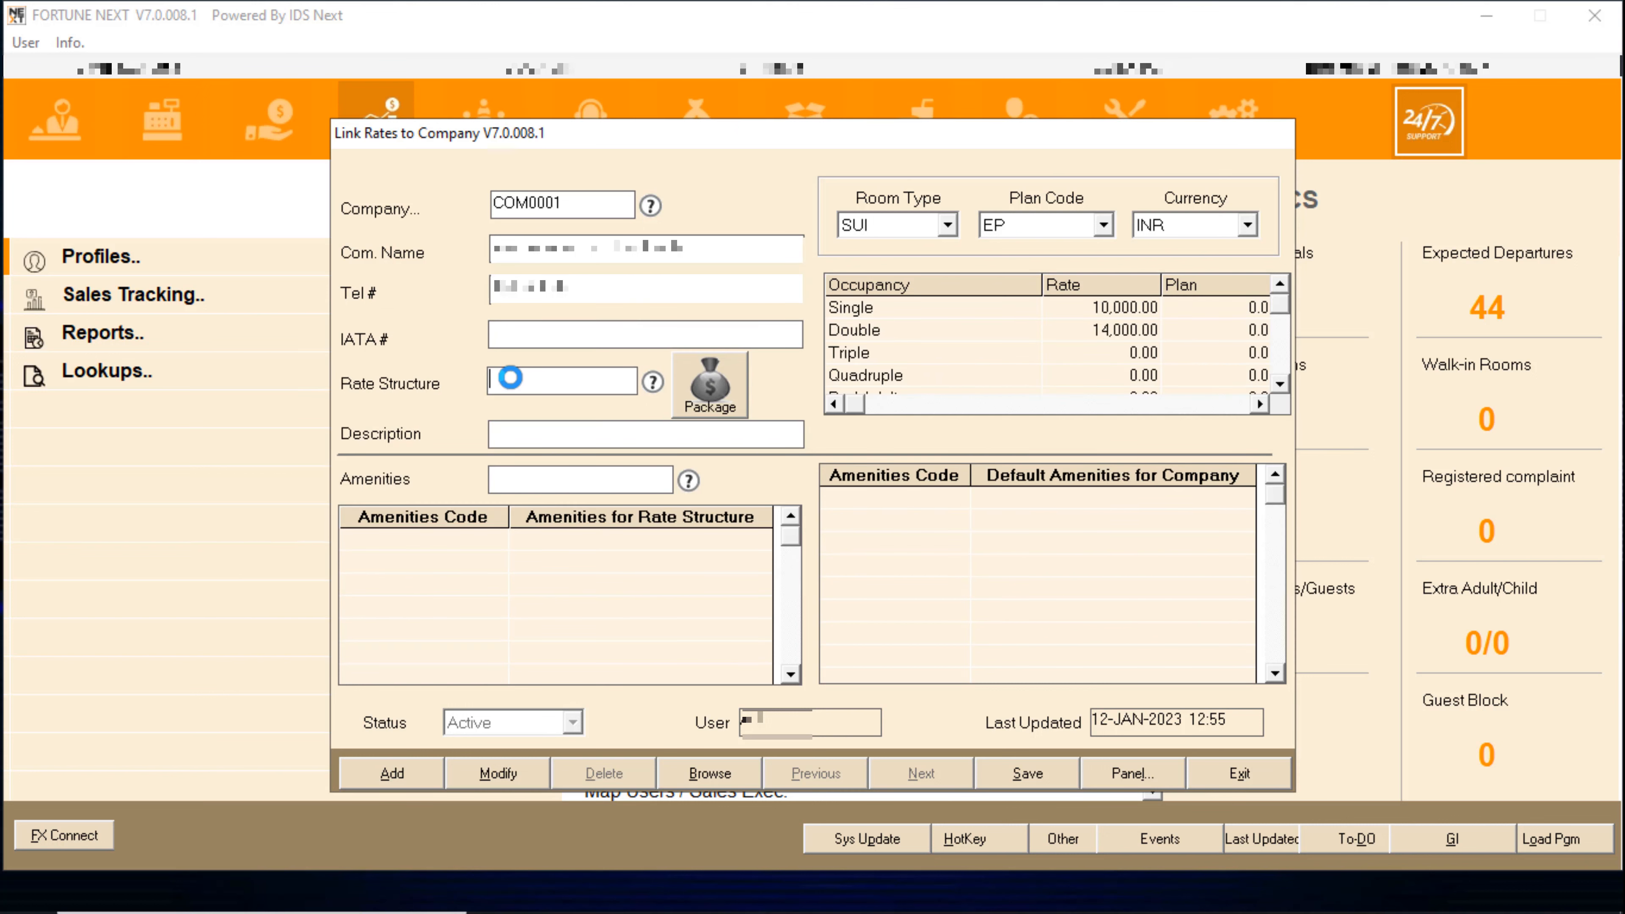
left_click(1065, 513)
left_click(1066, 515)
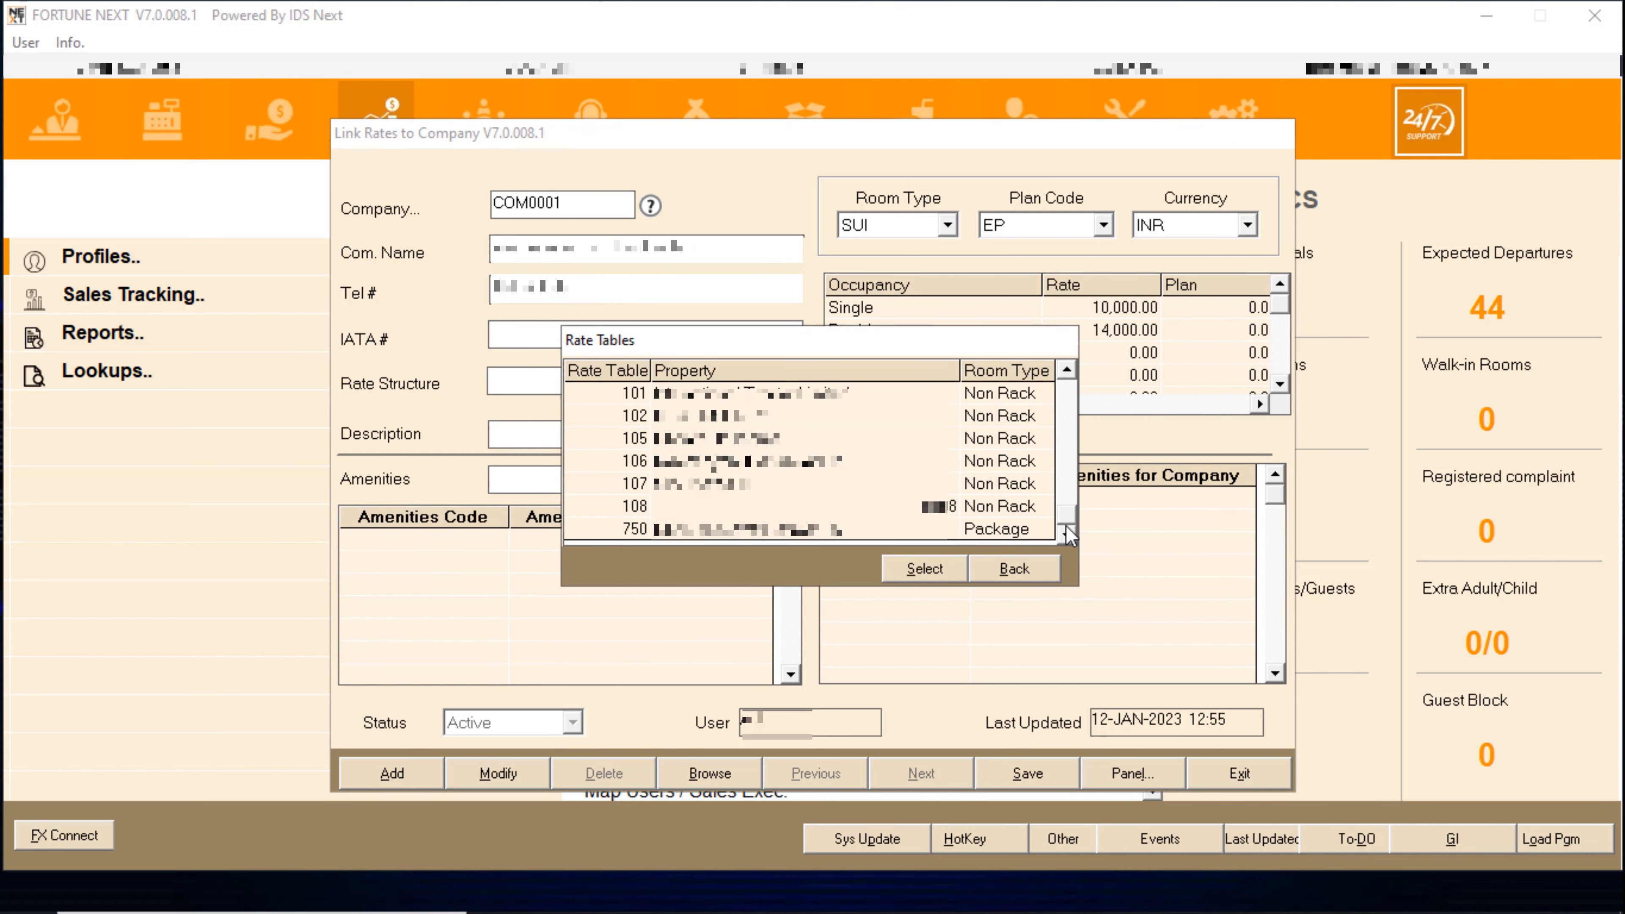
left_click(672, 503)
double_click(672, 503)
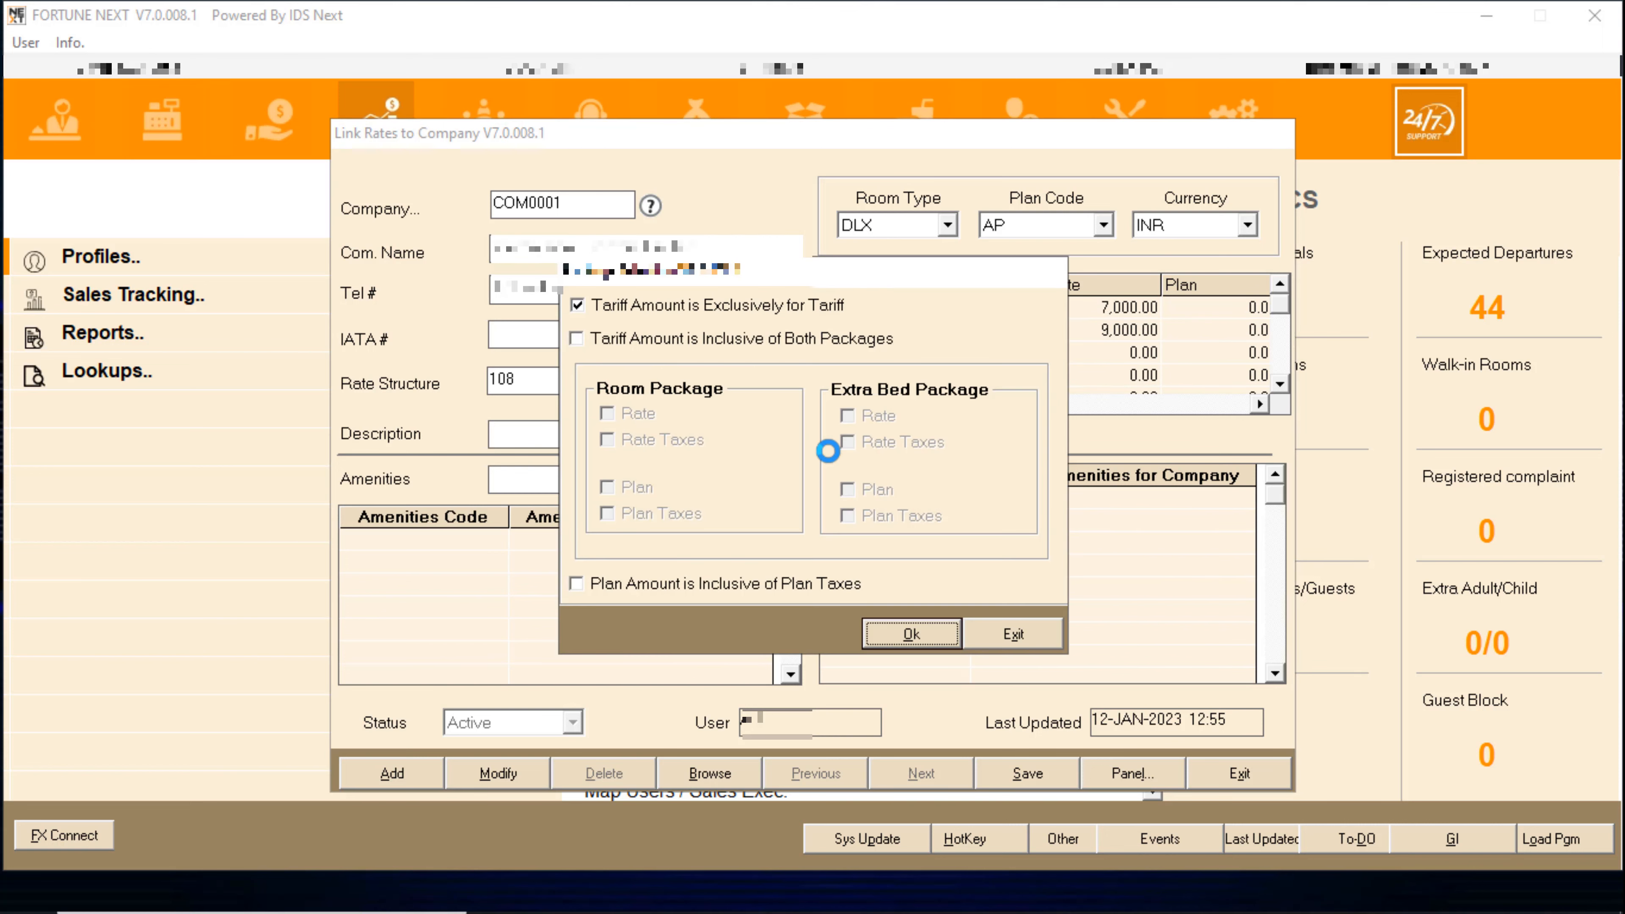
- Make the tariff inclusive of both packages and plan taxes
left_click(634, 578)
left_click(576, 339)
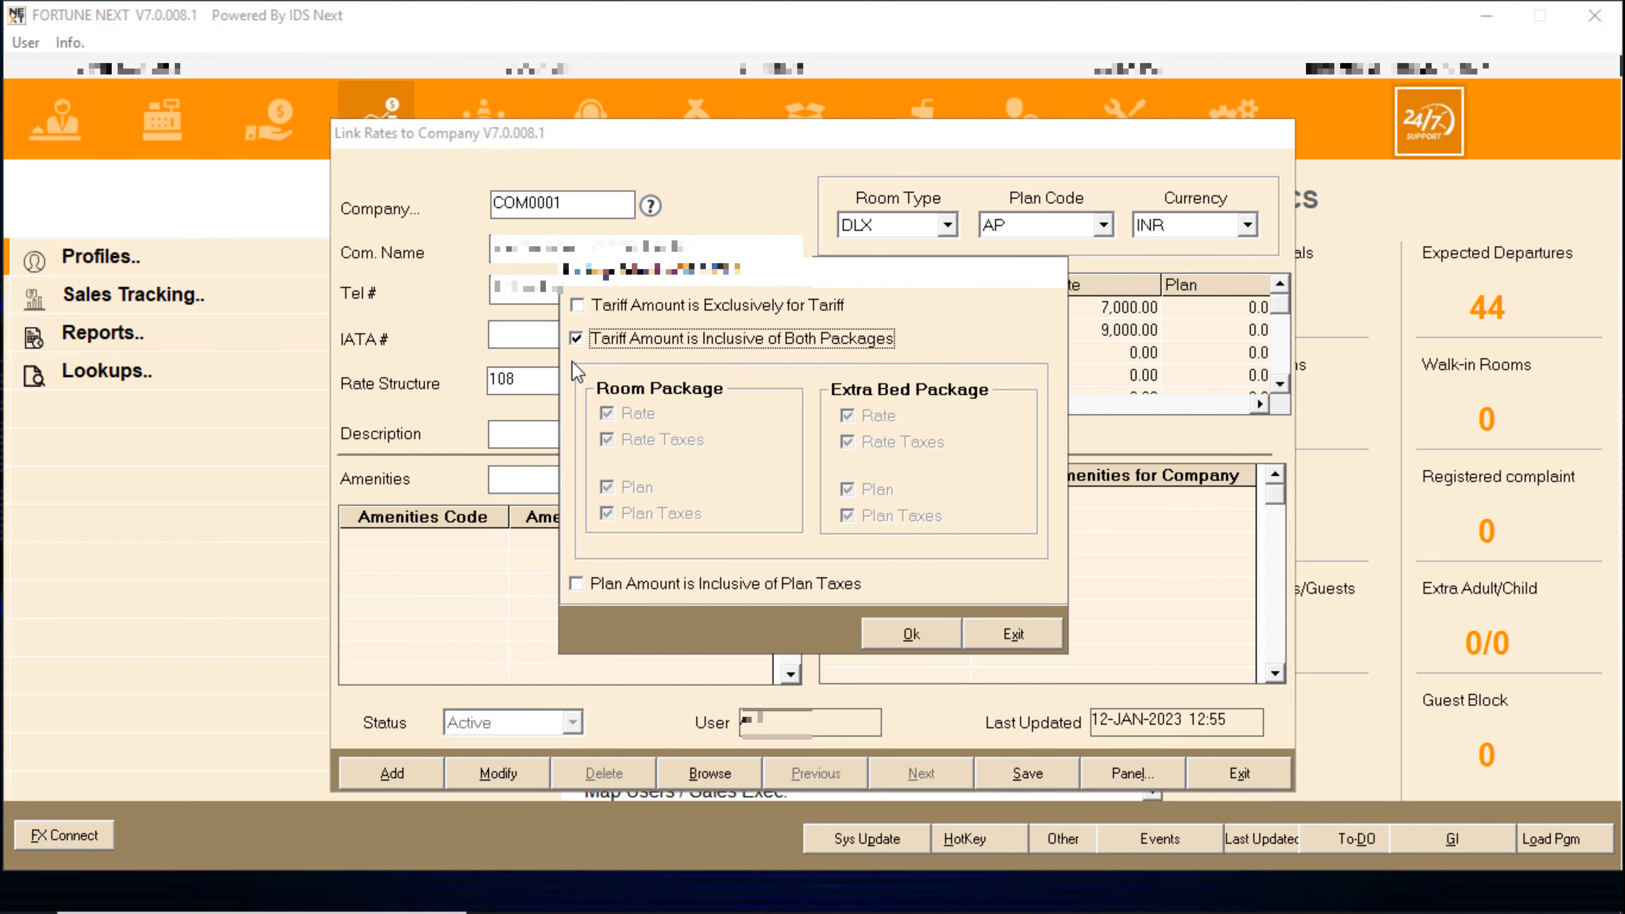
left_click(577, 583)
left_click(911, 634)
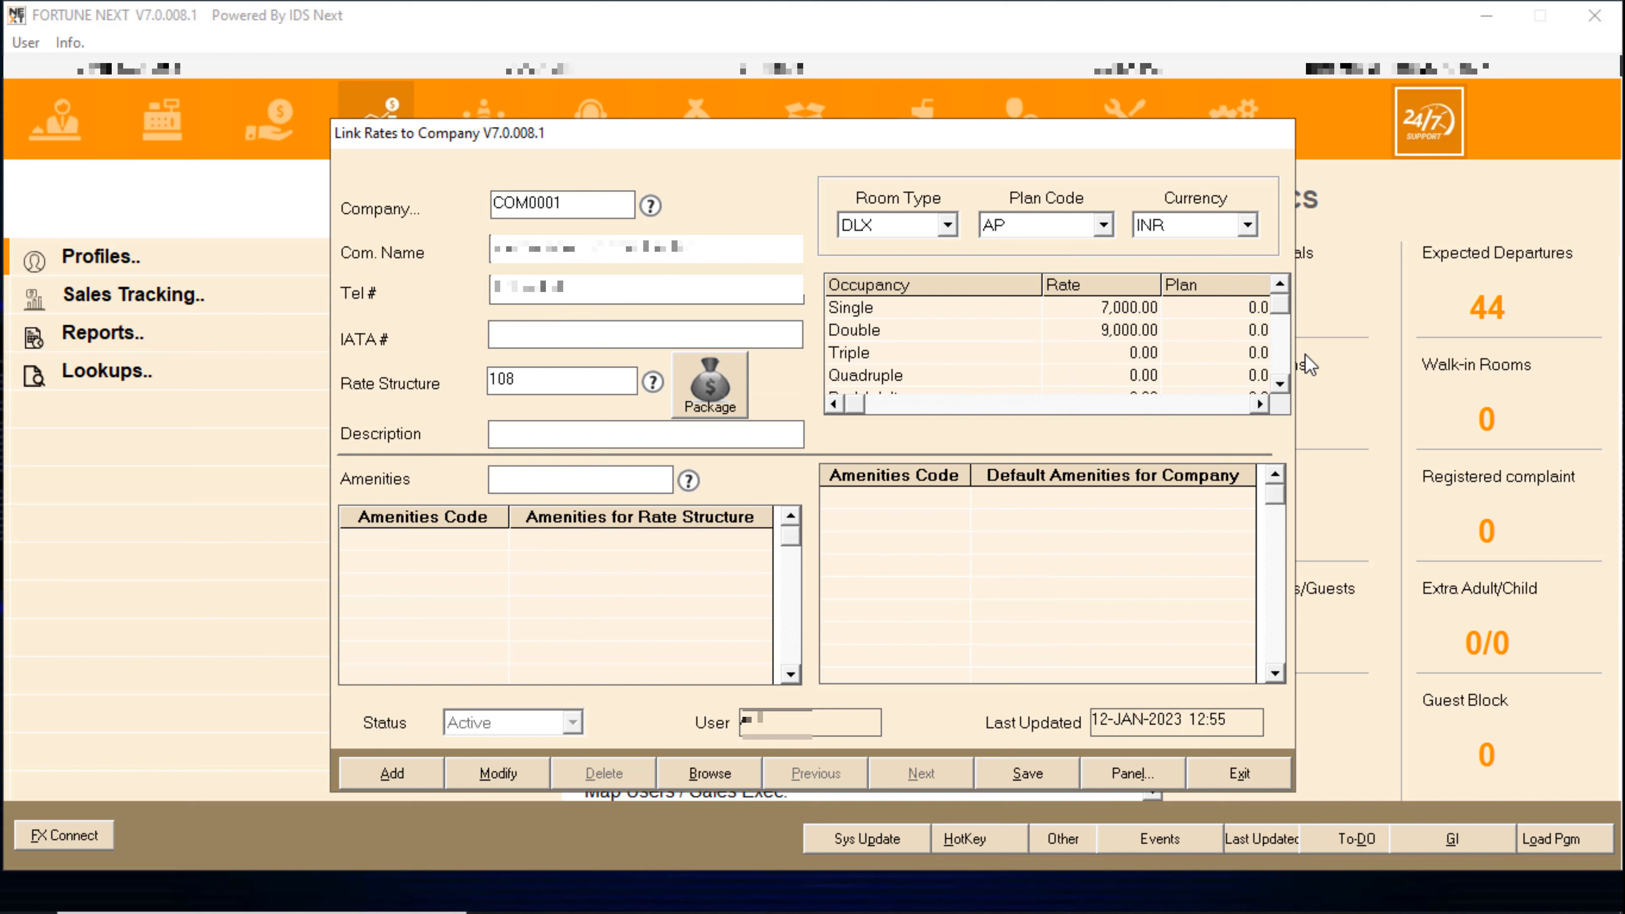
- Clear the three-character error, enter description 0108, and save the COM0001 link
left_click(1041, 761)
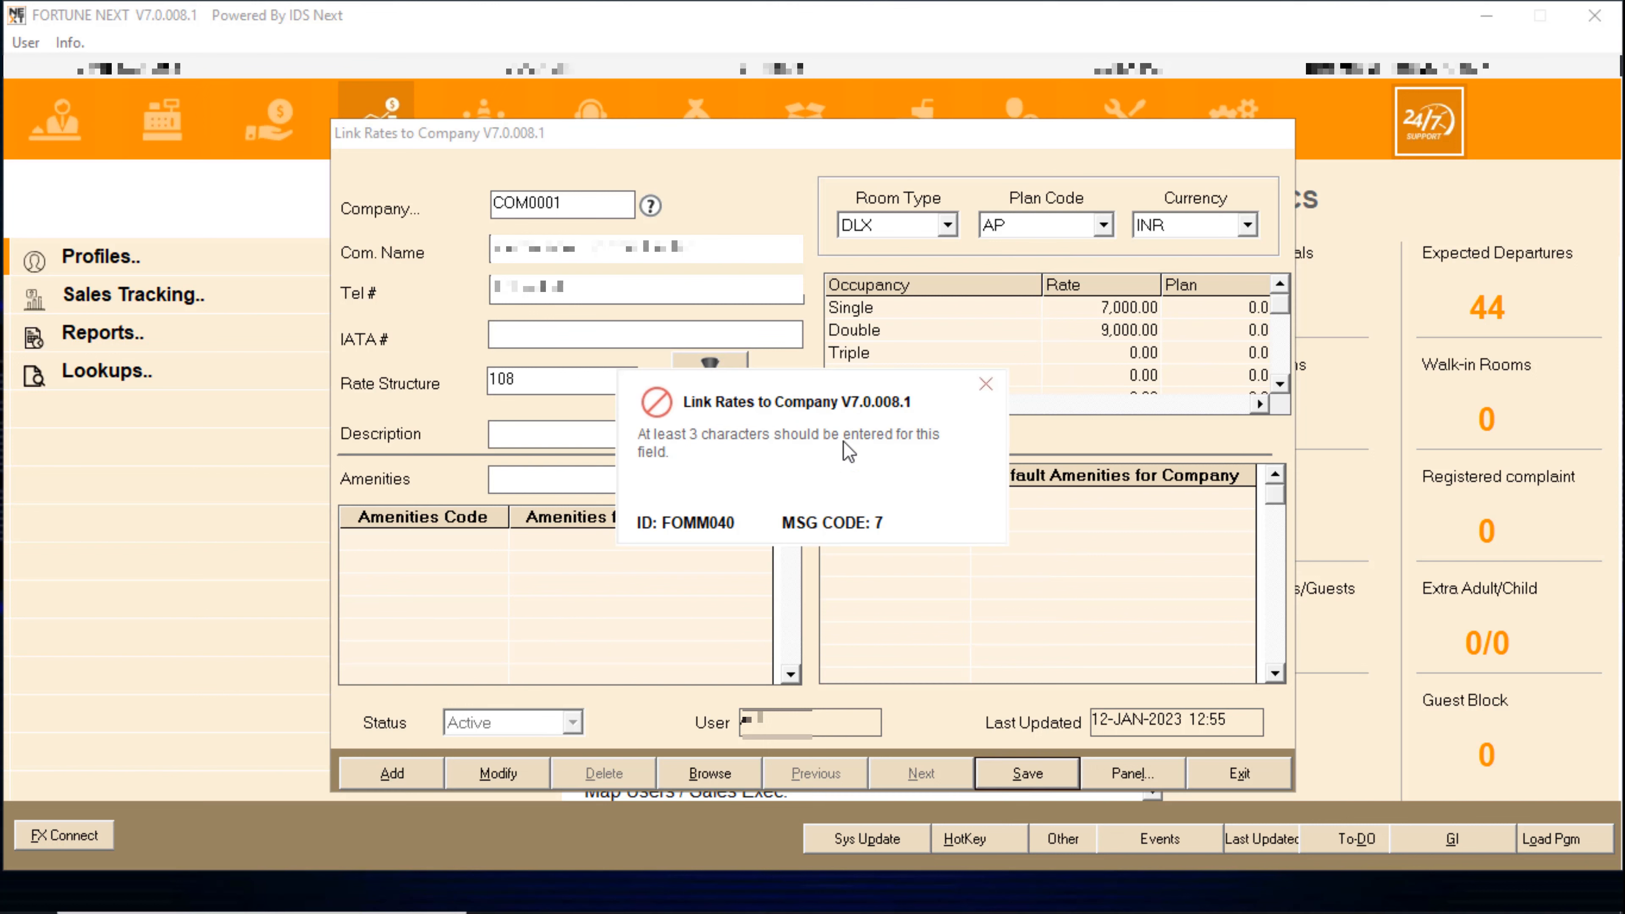
left_click(986, 386)
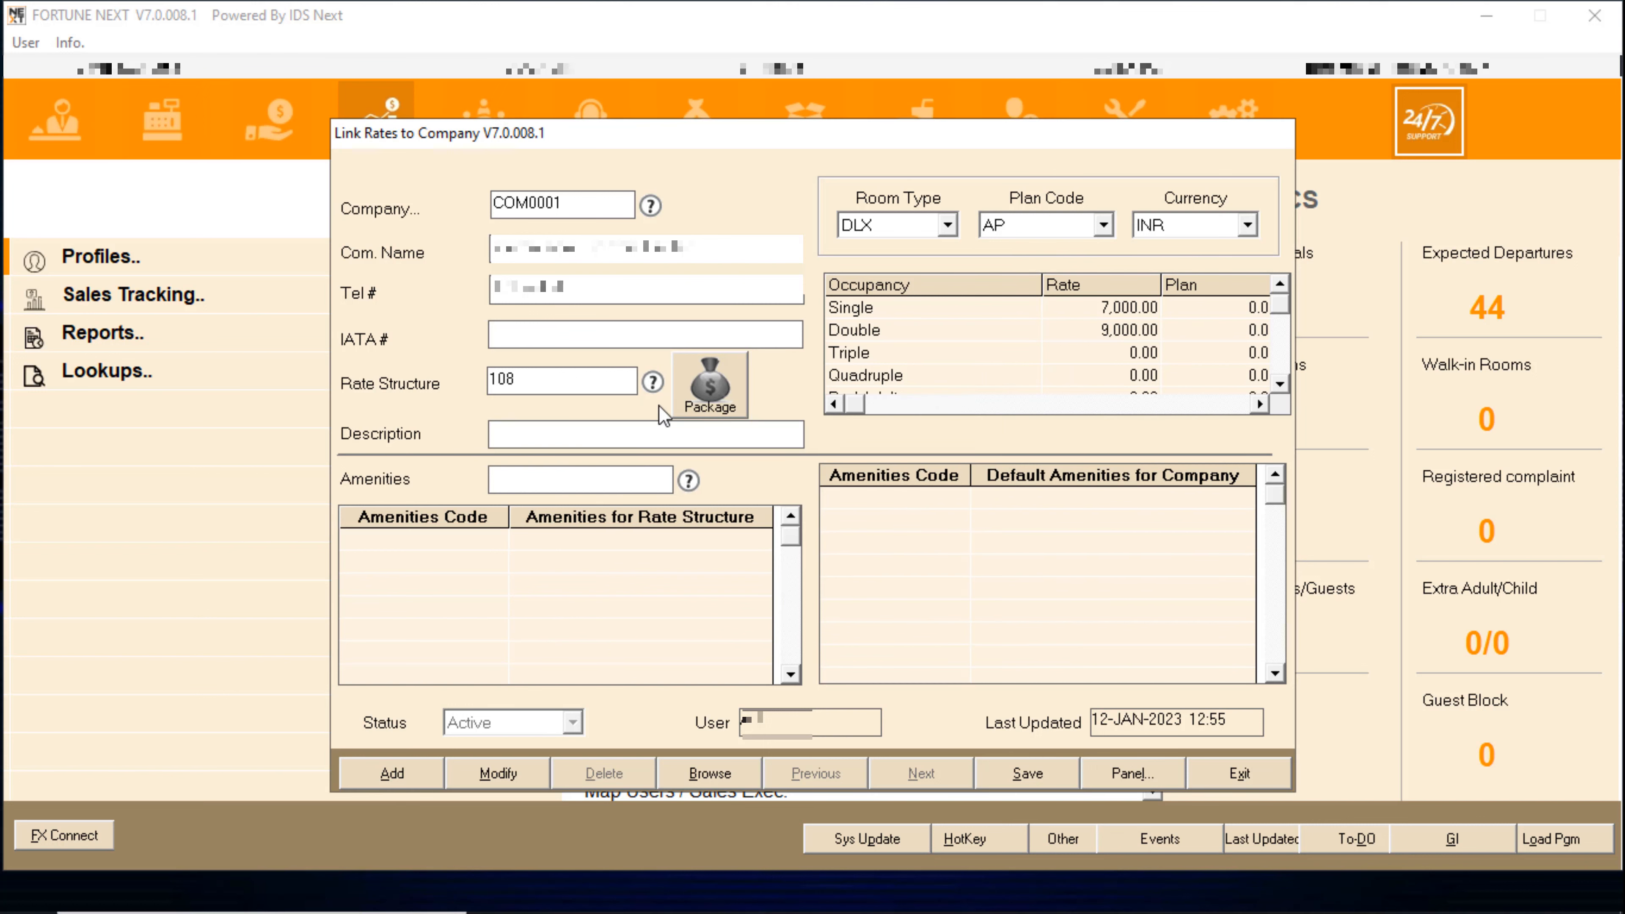
type("0108")
key("Tab")
left_click(1022, 768)
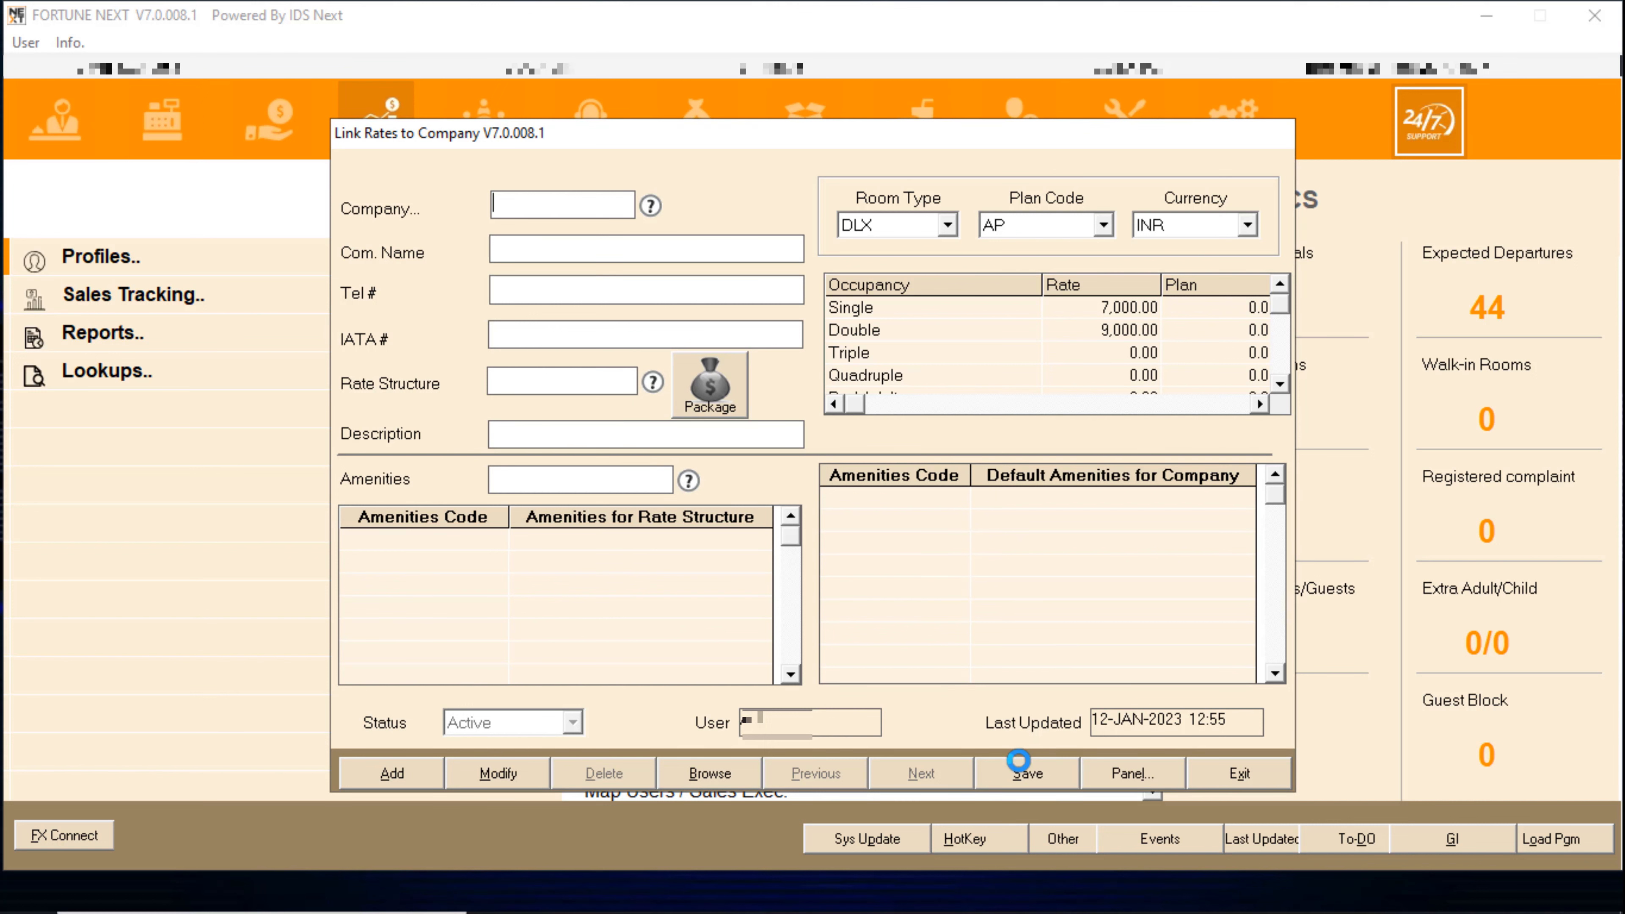
- Close the rate-linking form and choose Change User in Front Office
left_click(1237, 773)
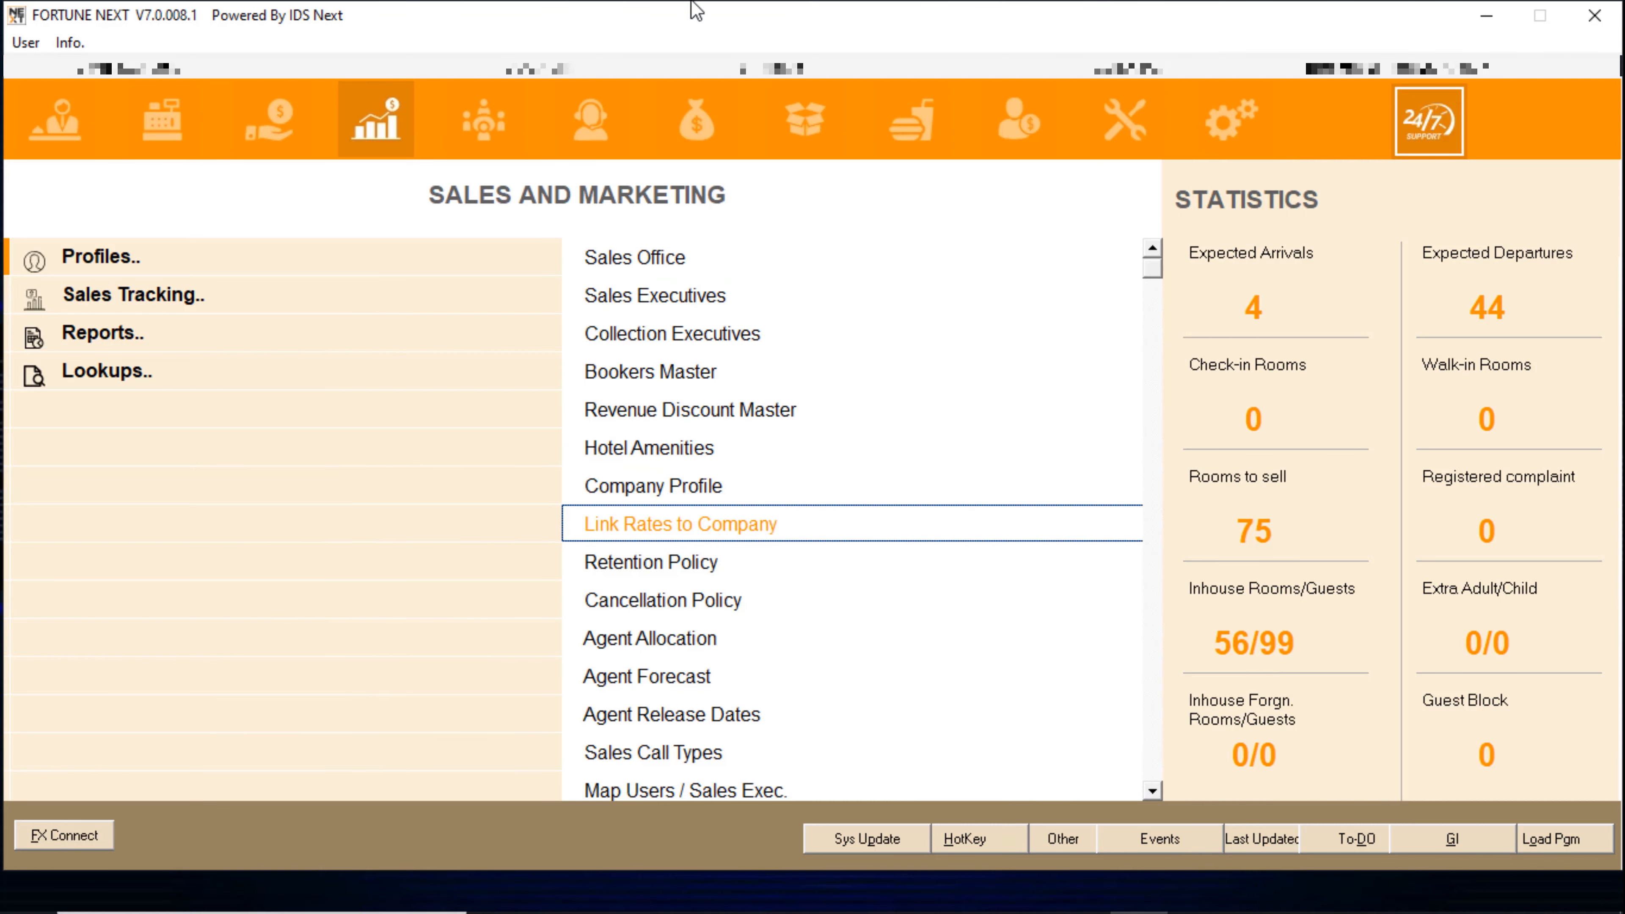
left_click(65, 114)
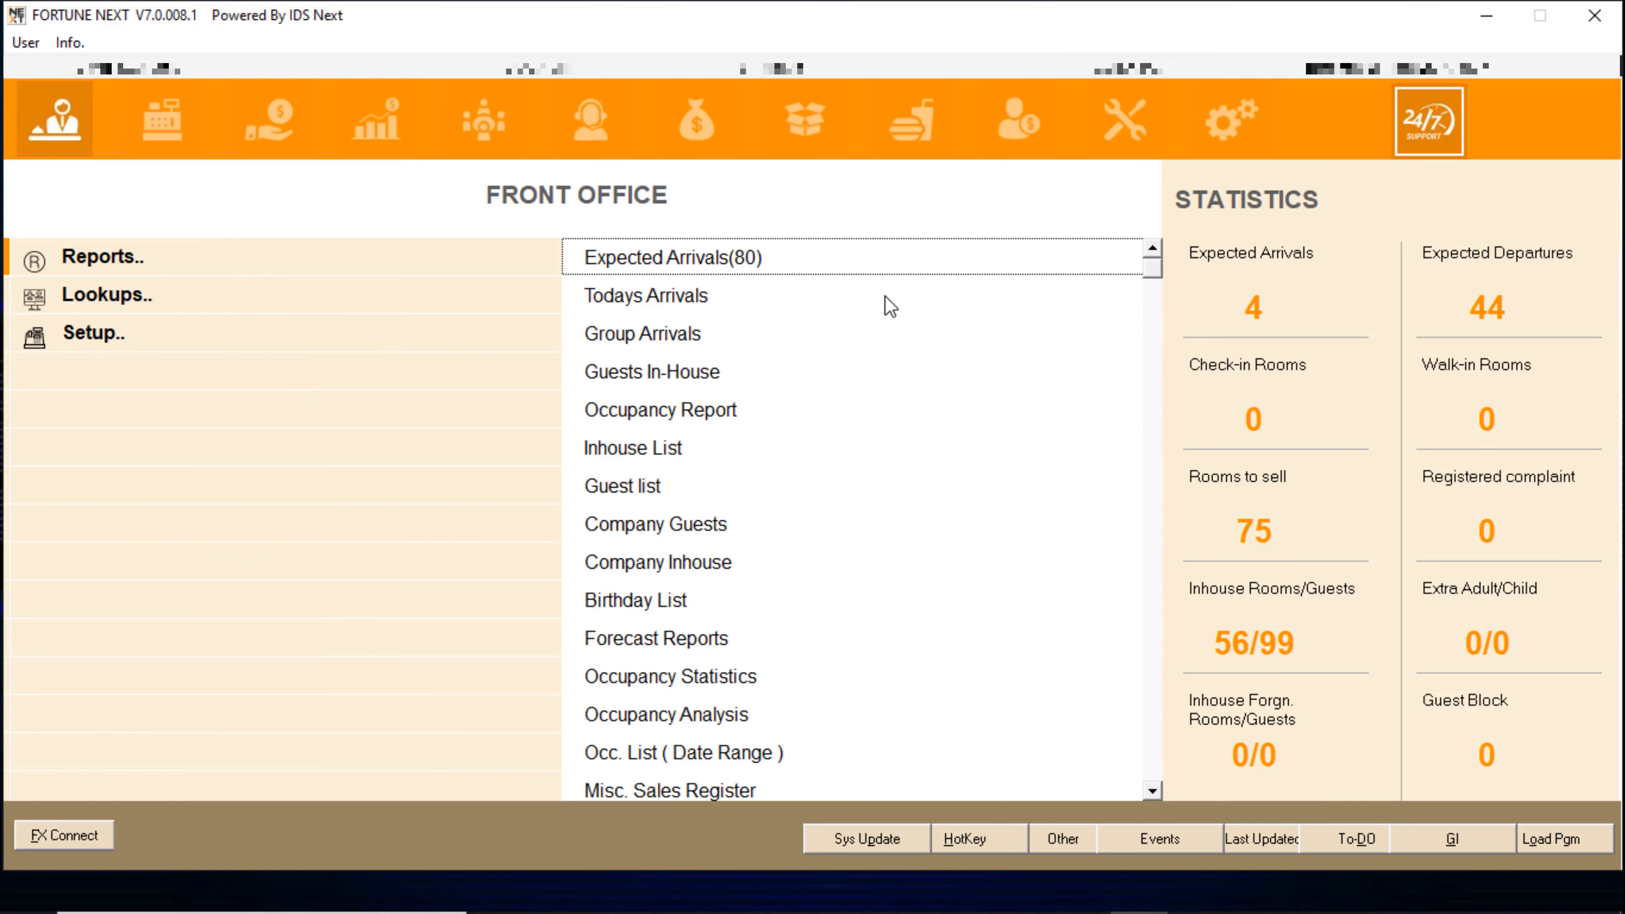
left_click(27, 49)
left_click(70, 70)
- Sign in with the other user's name and password and show the full Front Office menu
type("IDSP")
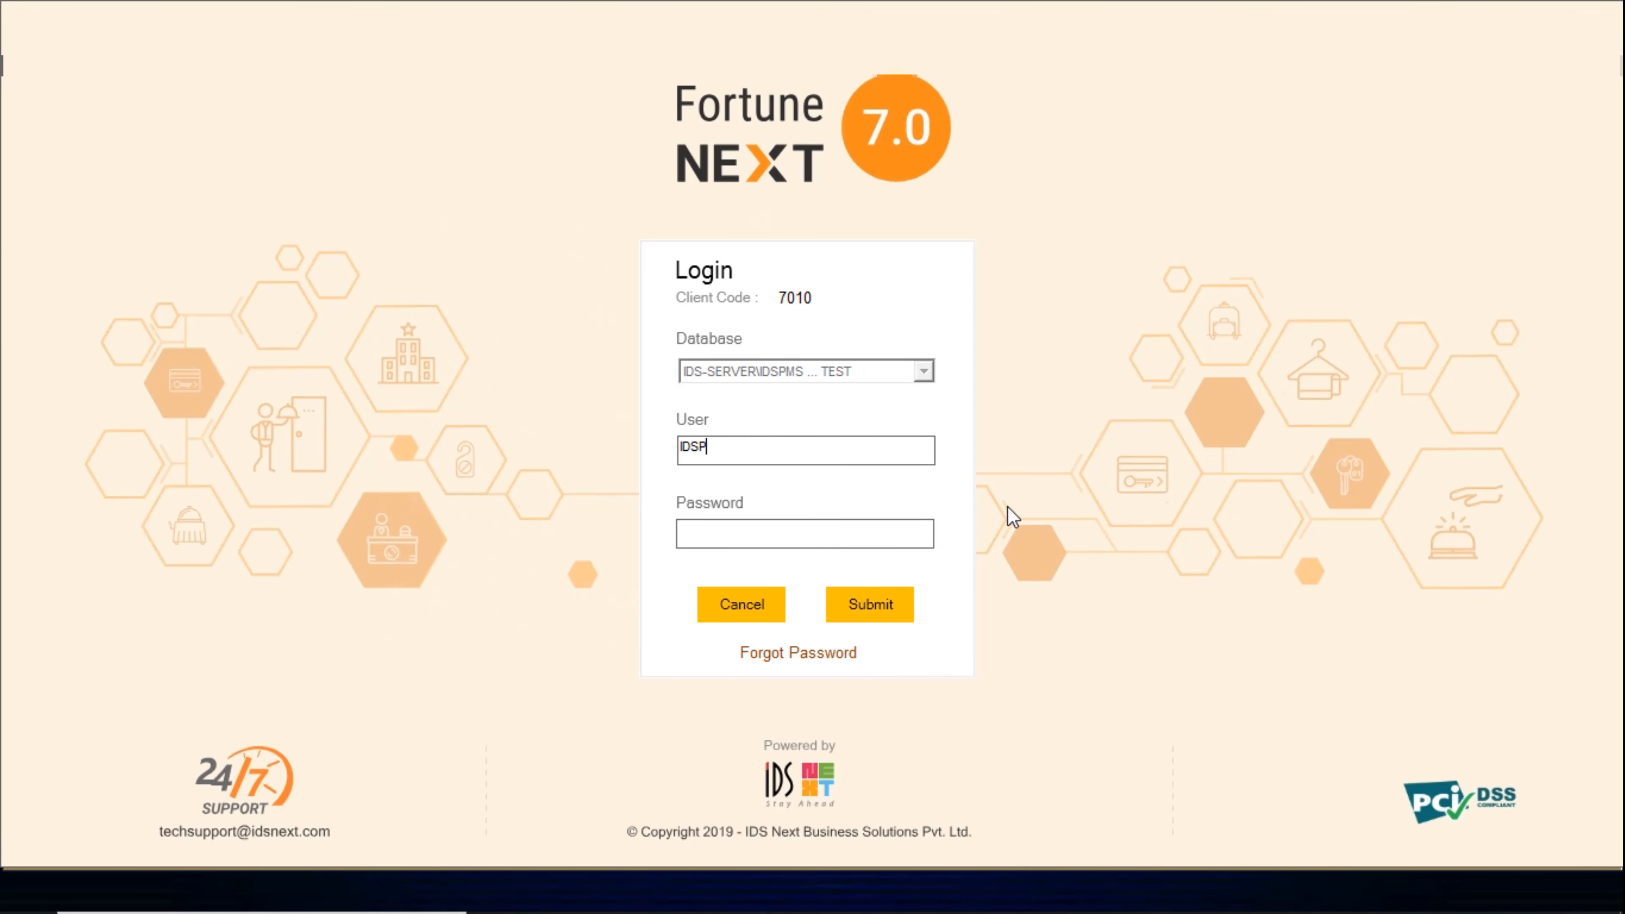
key("BackSpace")
type("NXT")
key("Tab")
type("************")
key("Return")
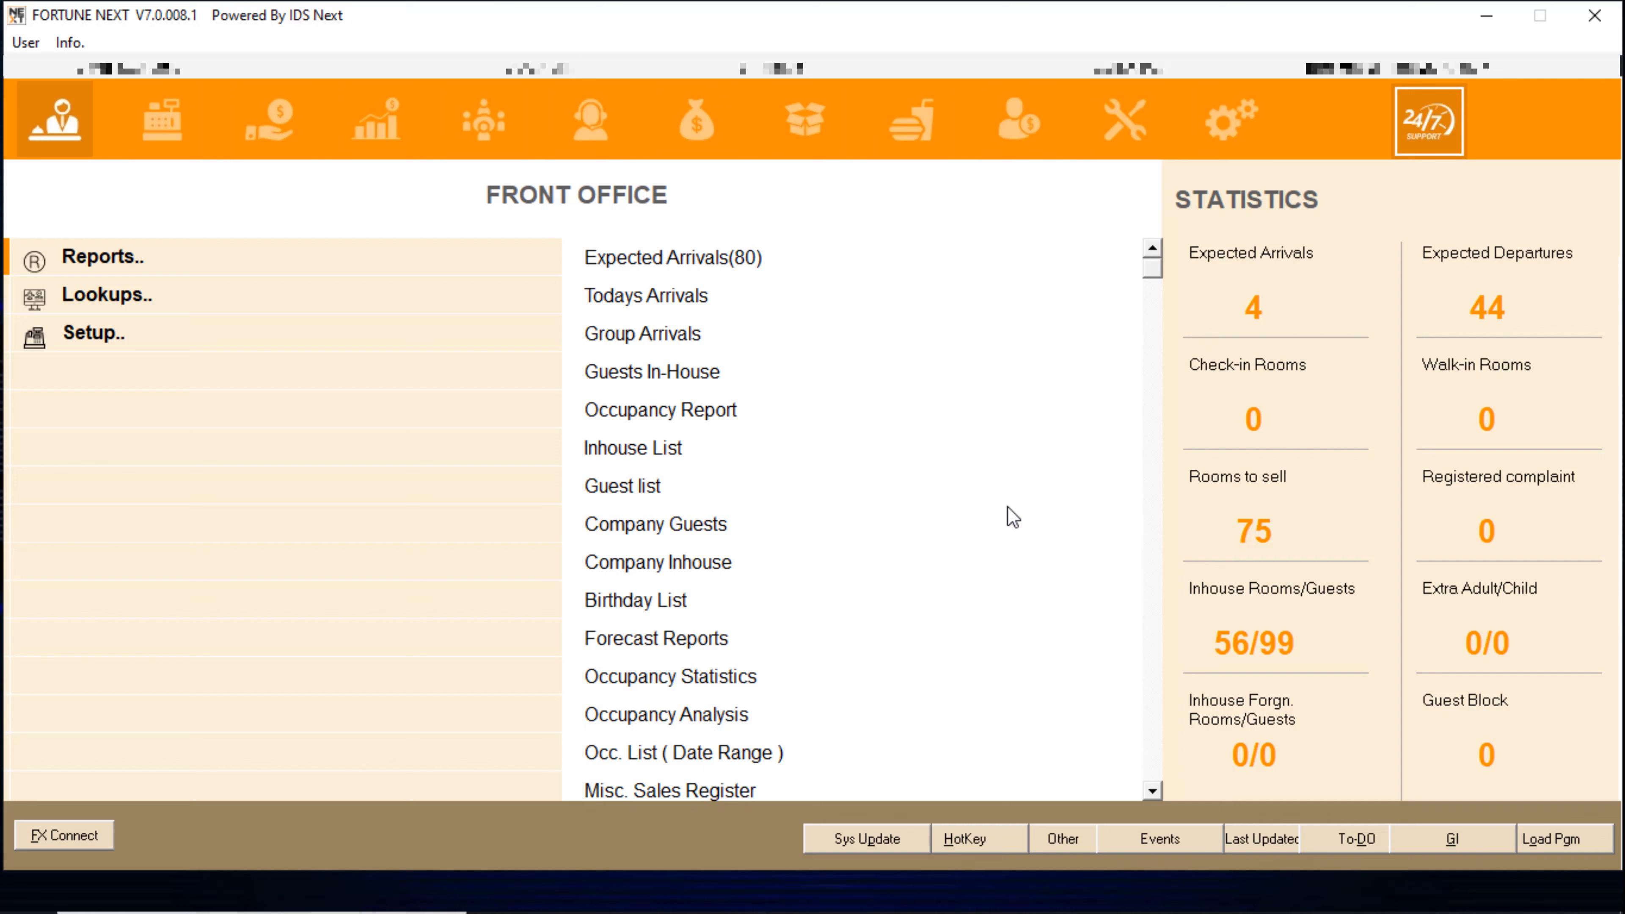
left_click(45, 137)
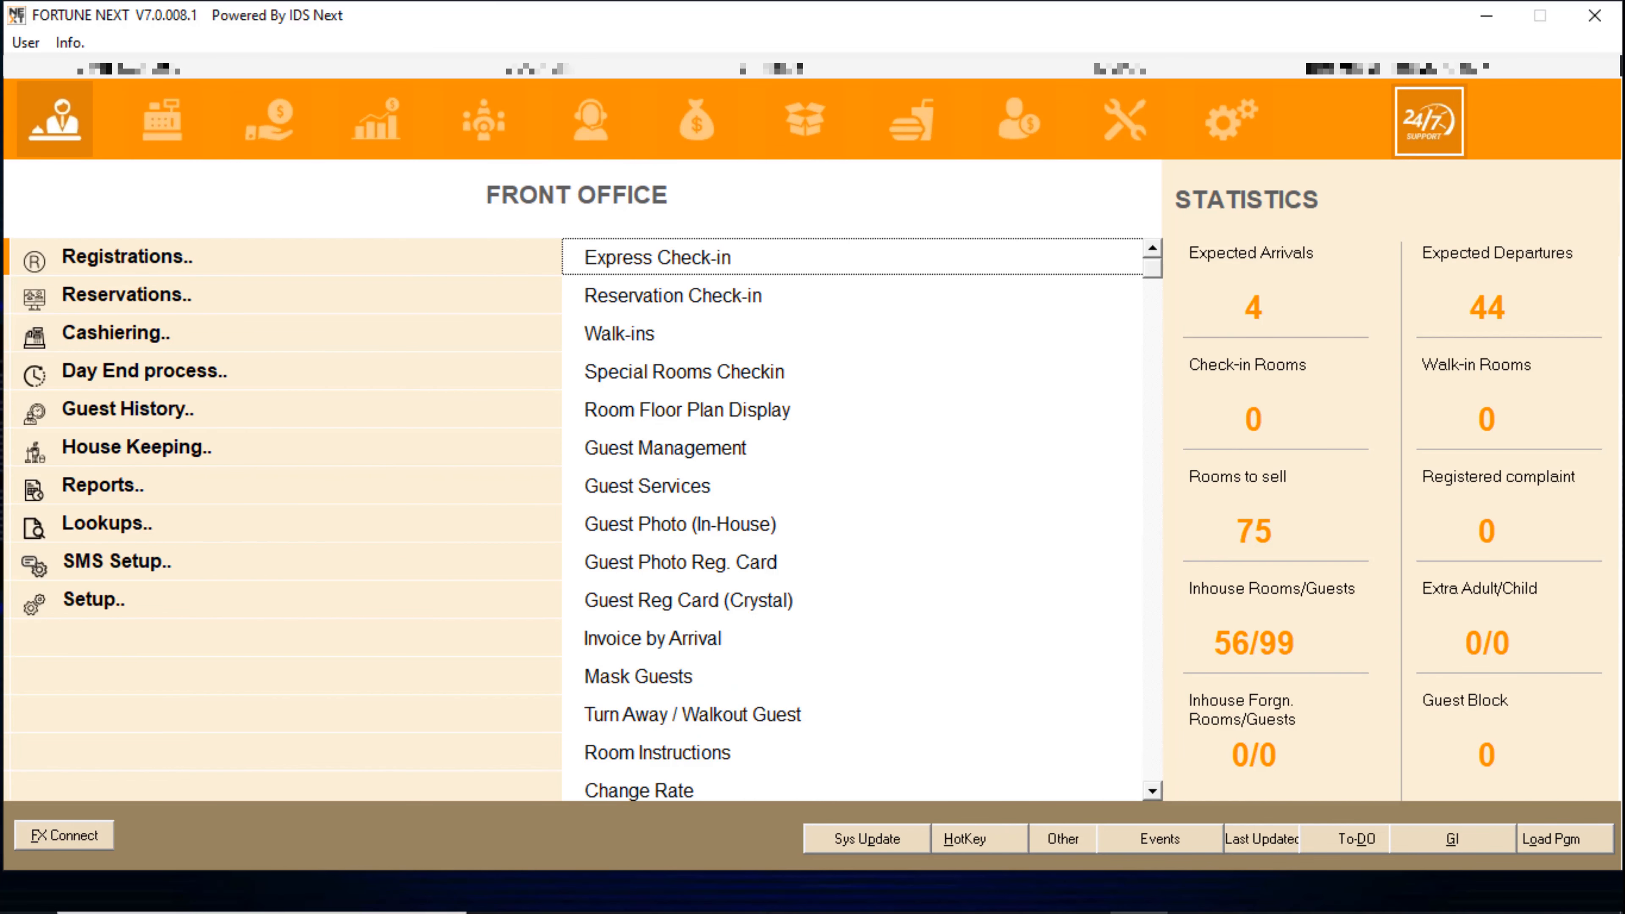
- Open Room Booking via Quick Scan with a 12–13 JAN 2023 one-night stay
type("room book")
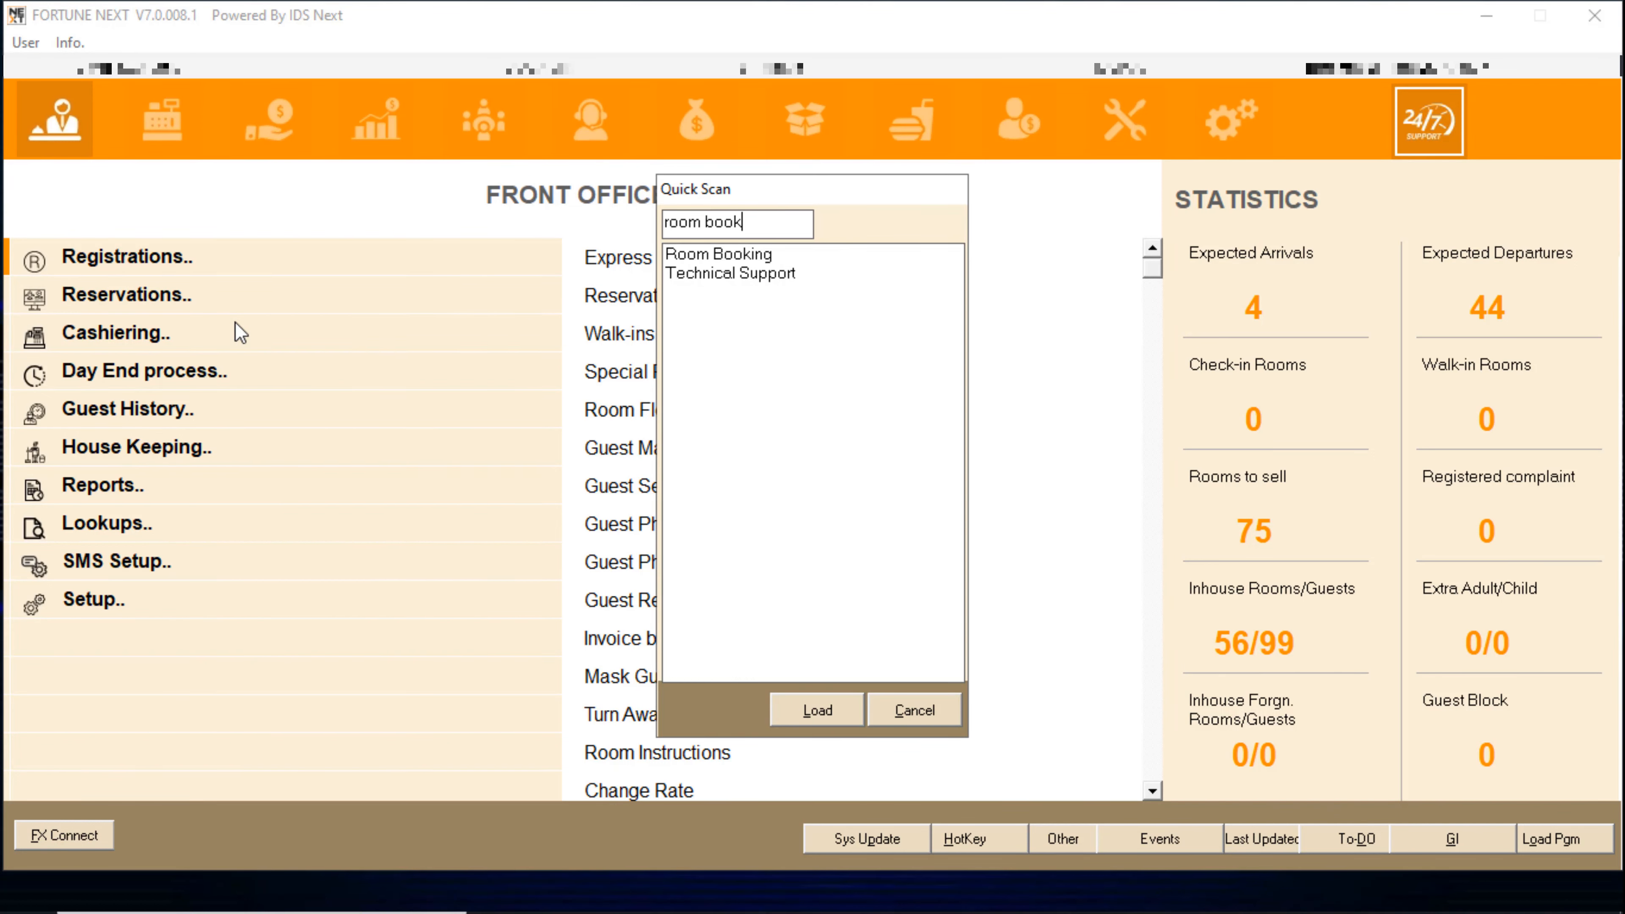
key("Down")
key("Return")
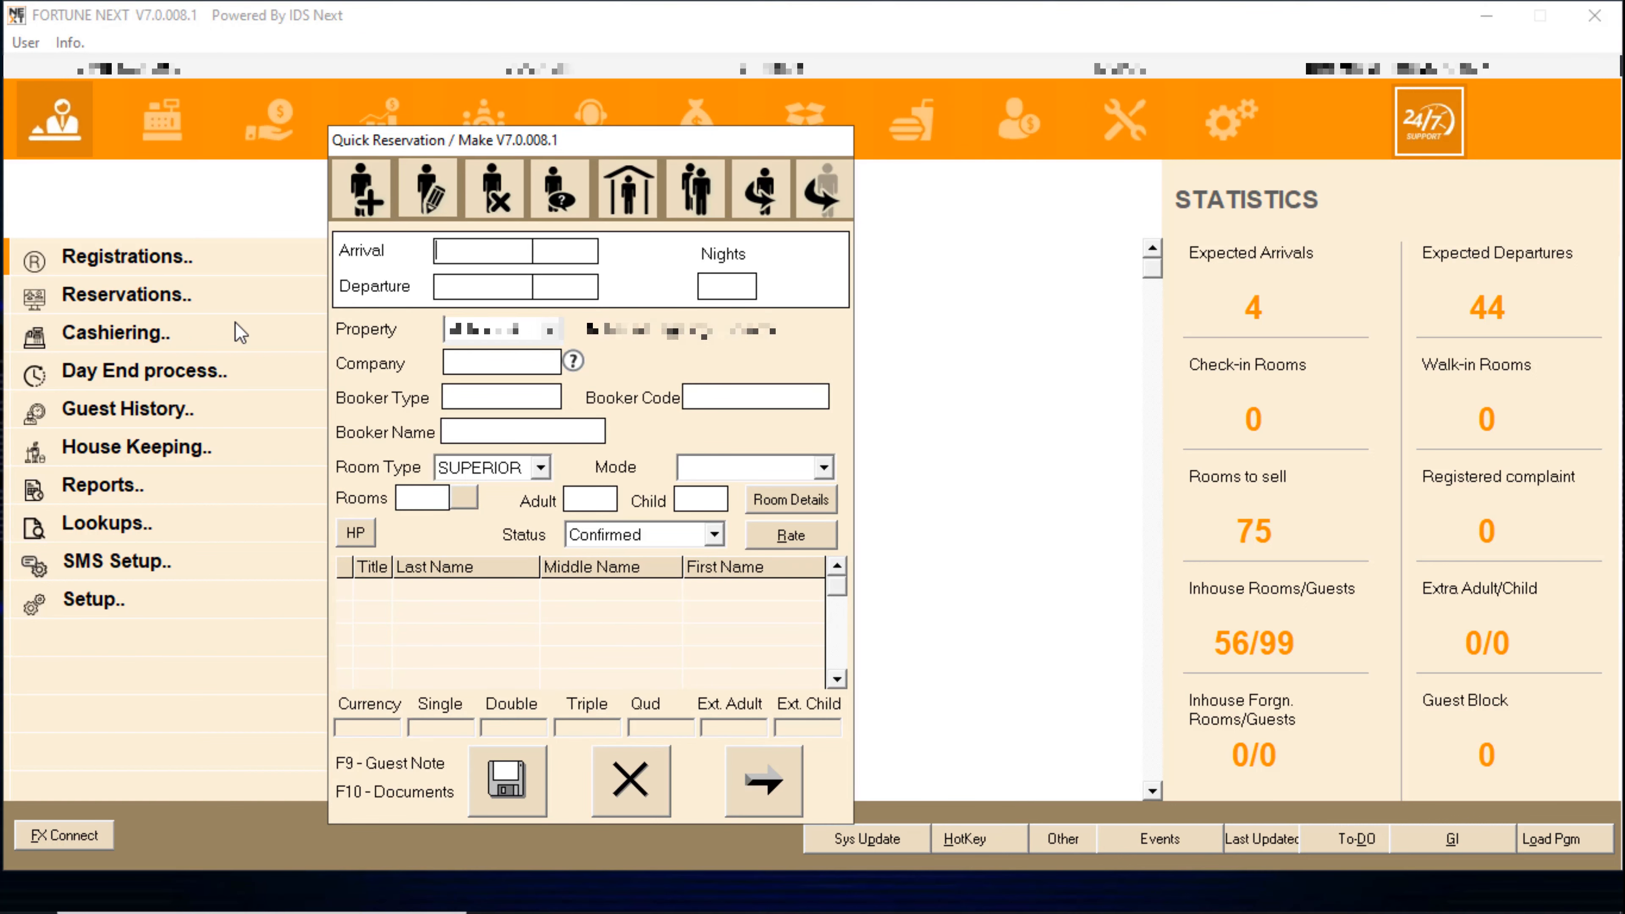
key("Return")
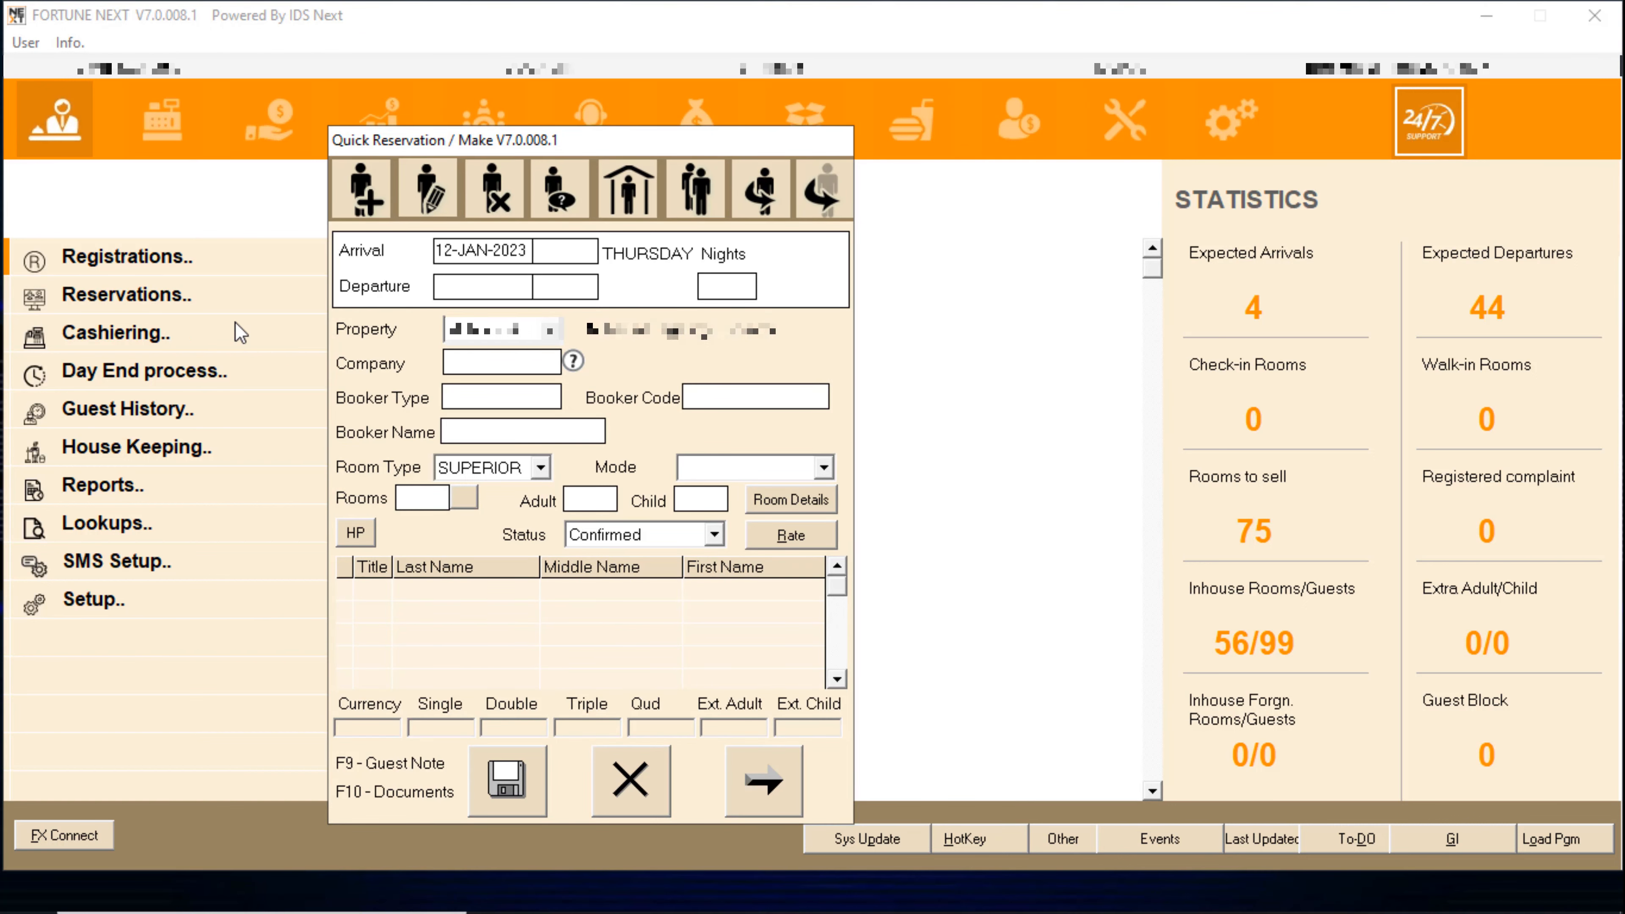
key("Return")
key("Return")
key("Return")
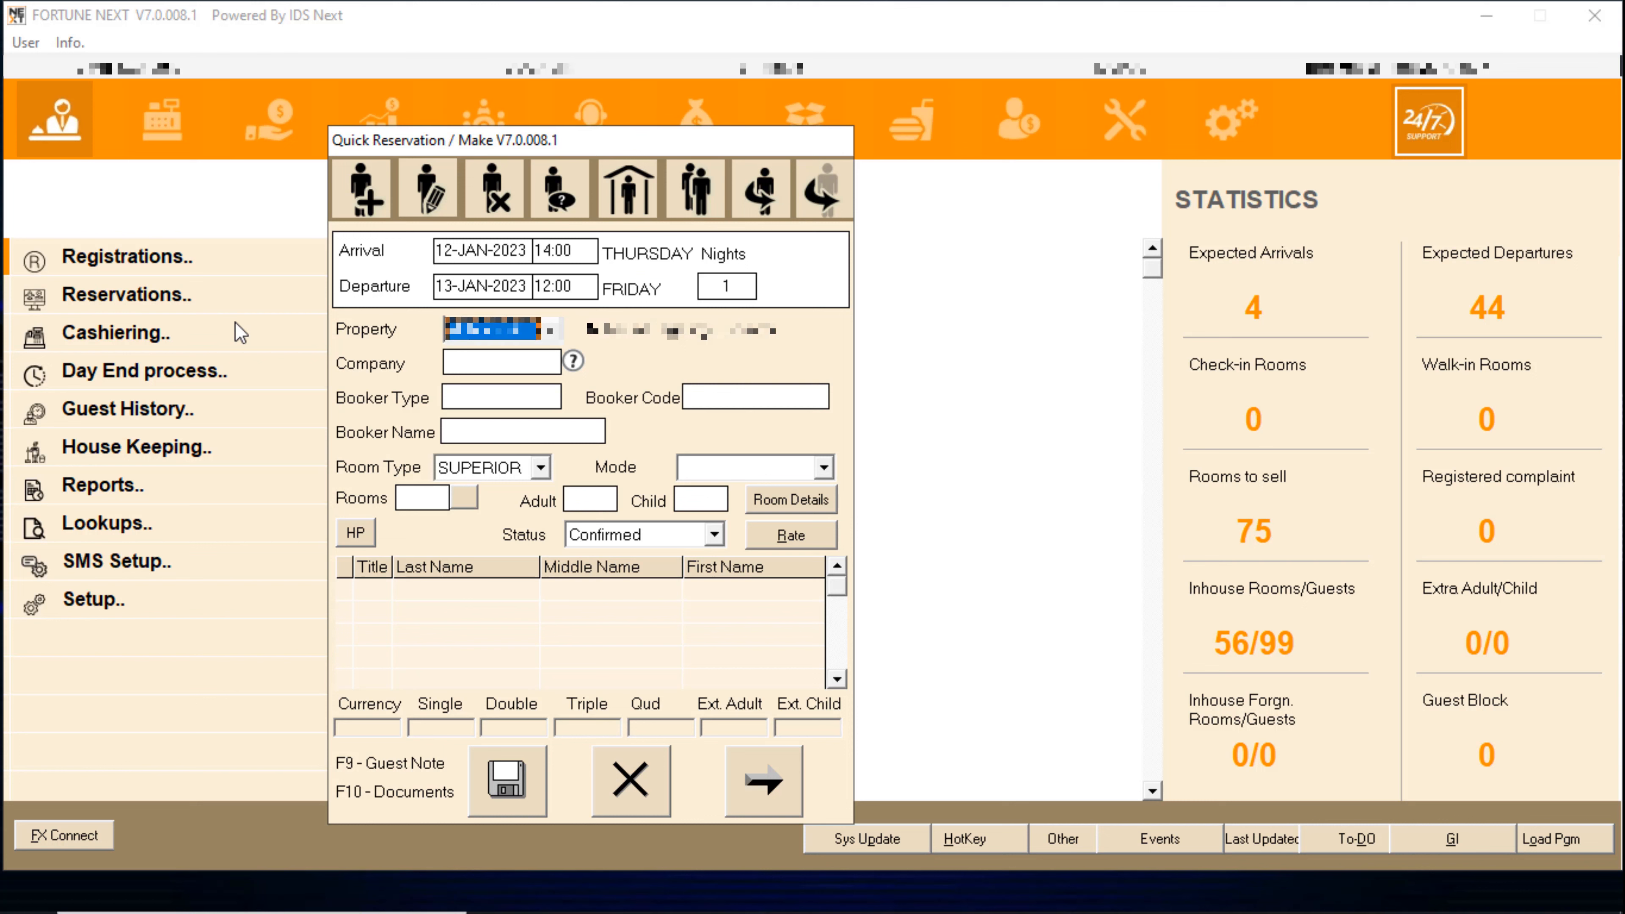
key("Return")
key("Return")
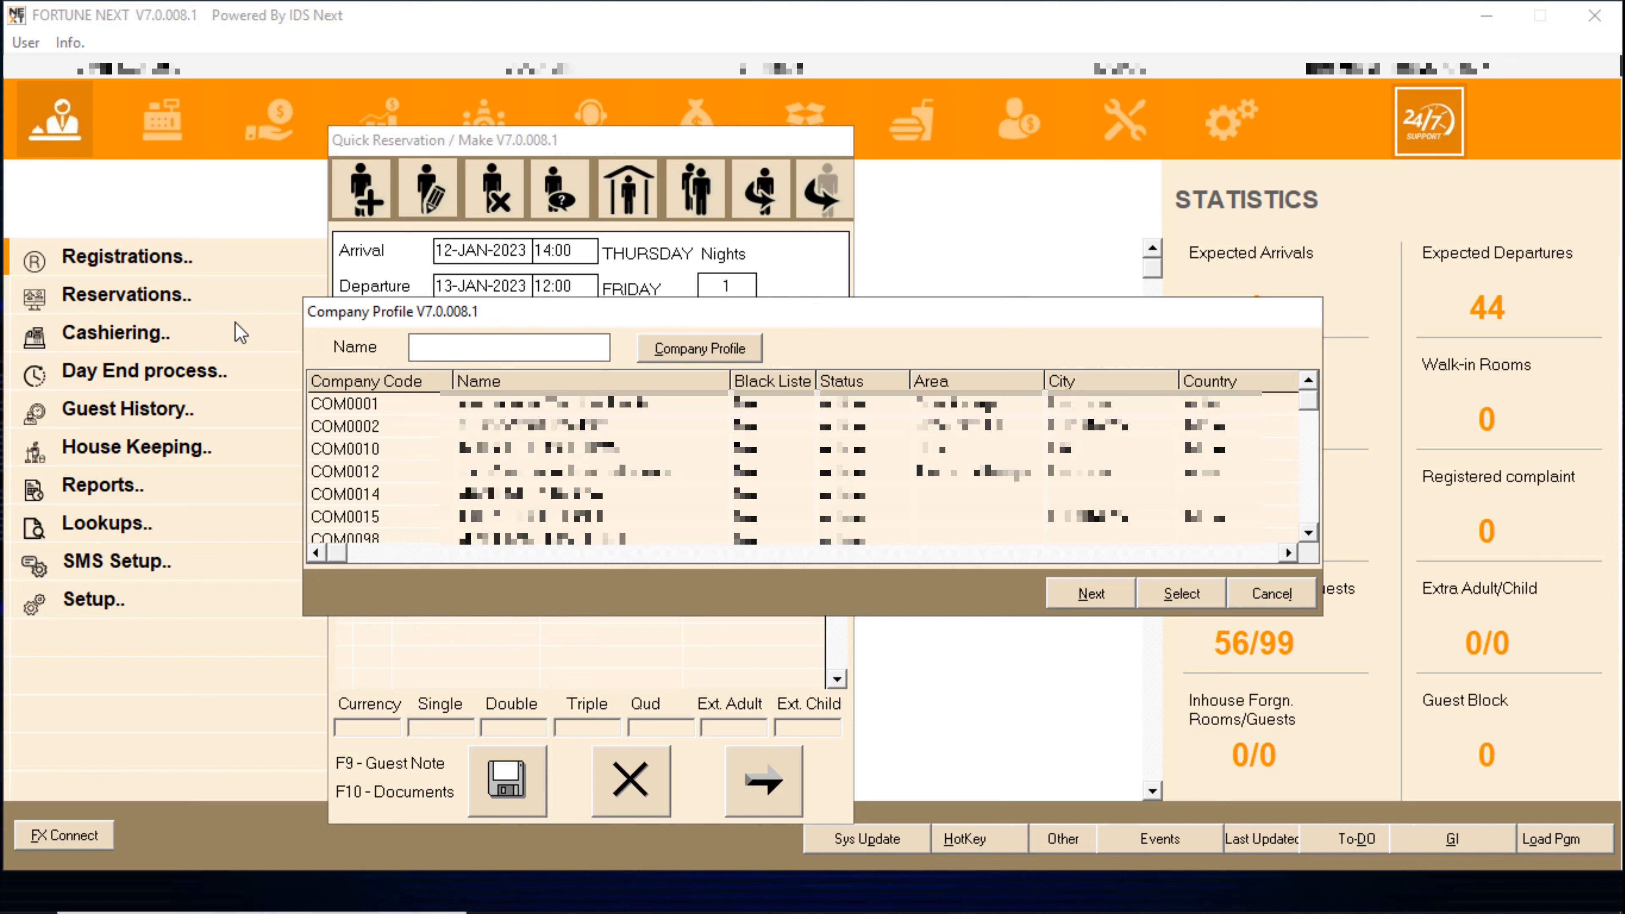
- Set the company to COM0010 and room type to DELUXE
type("IM")
key("Return")
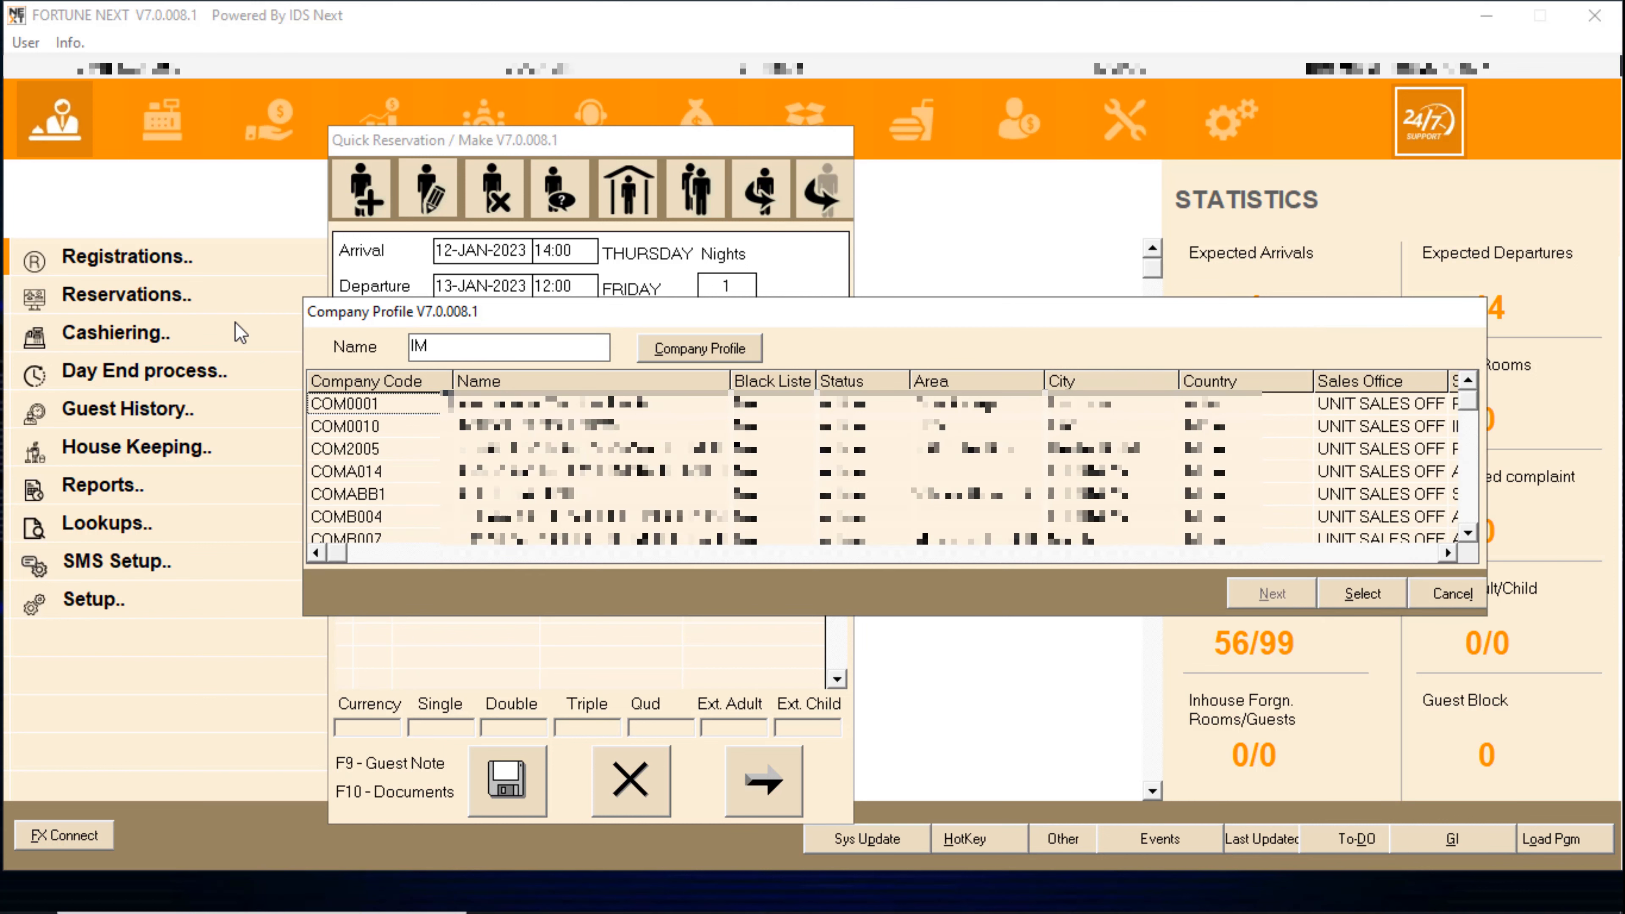
key("Escape")
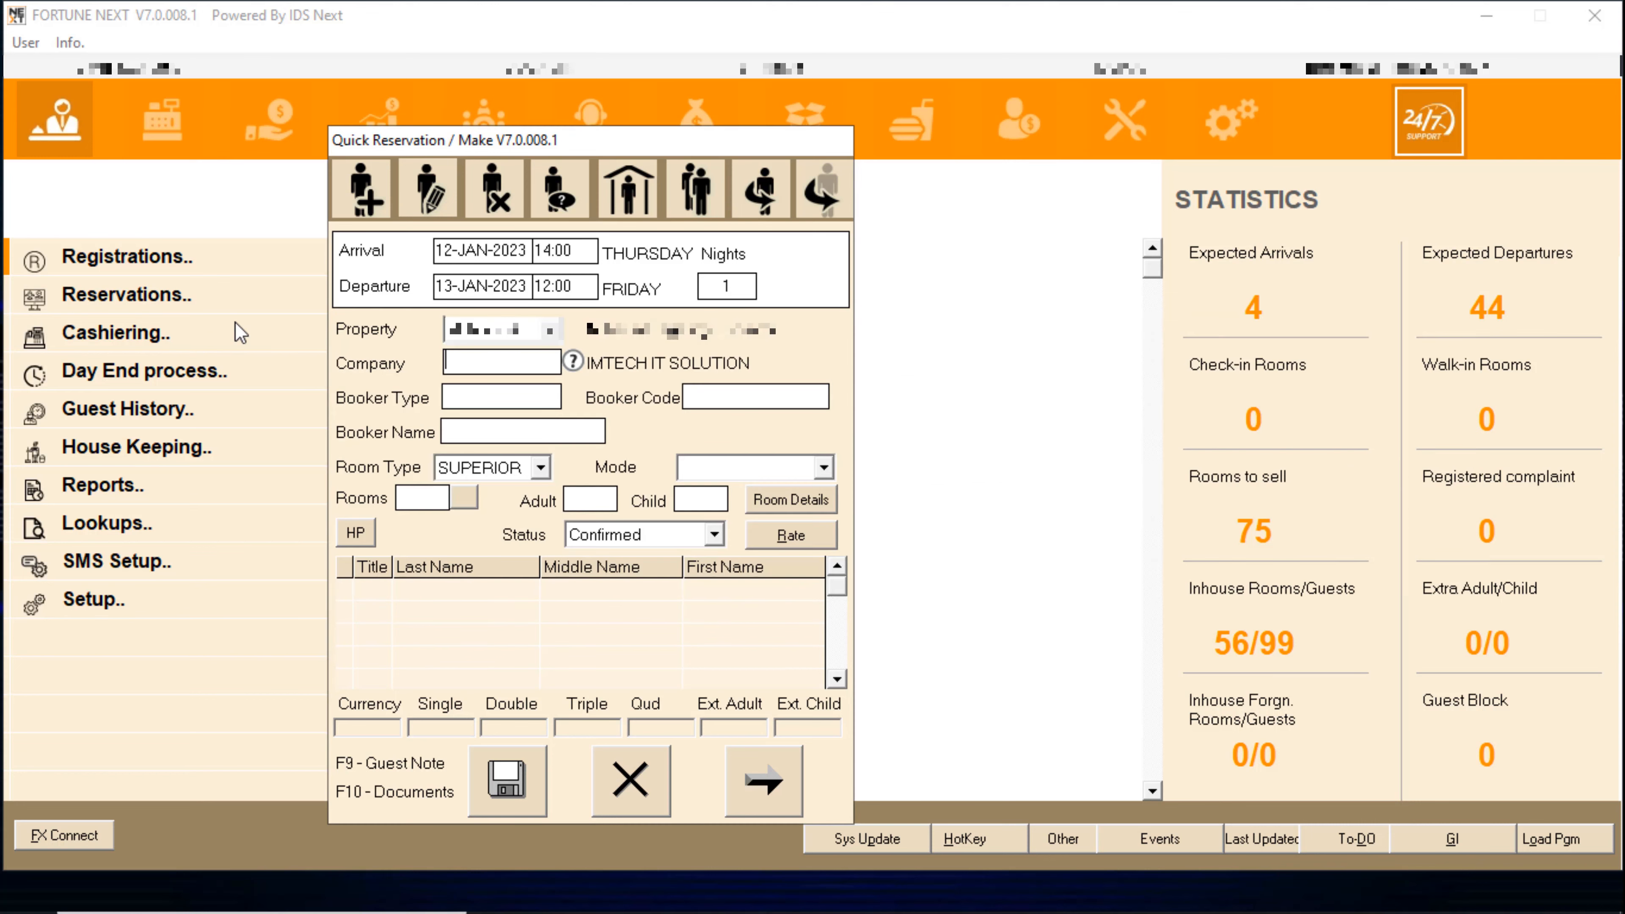
key("Tab")
key("Tab")
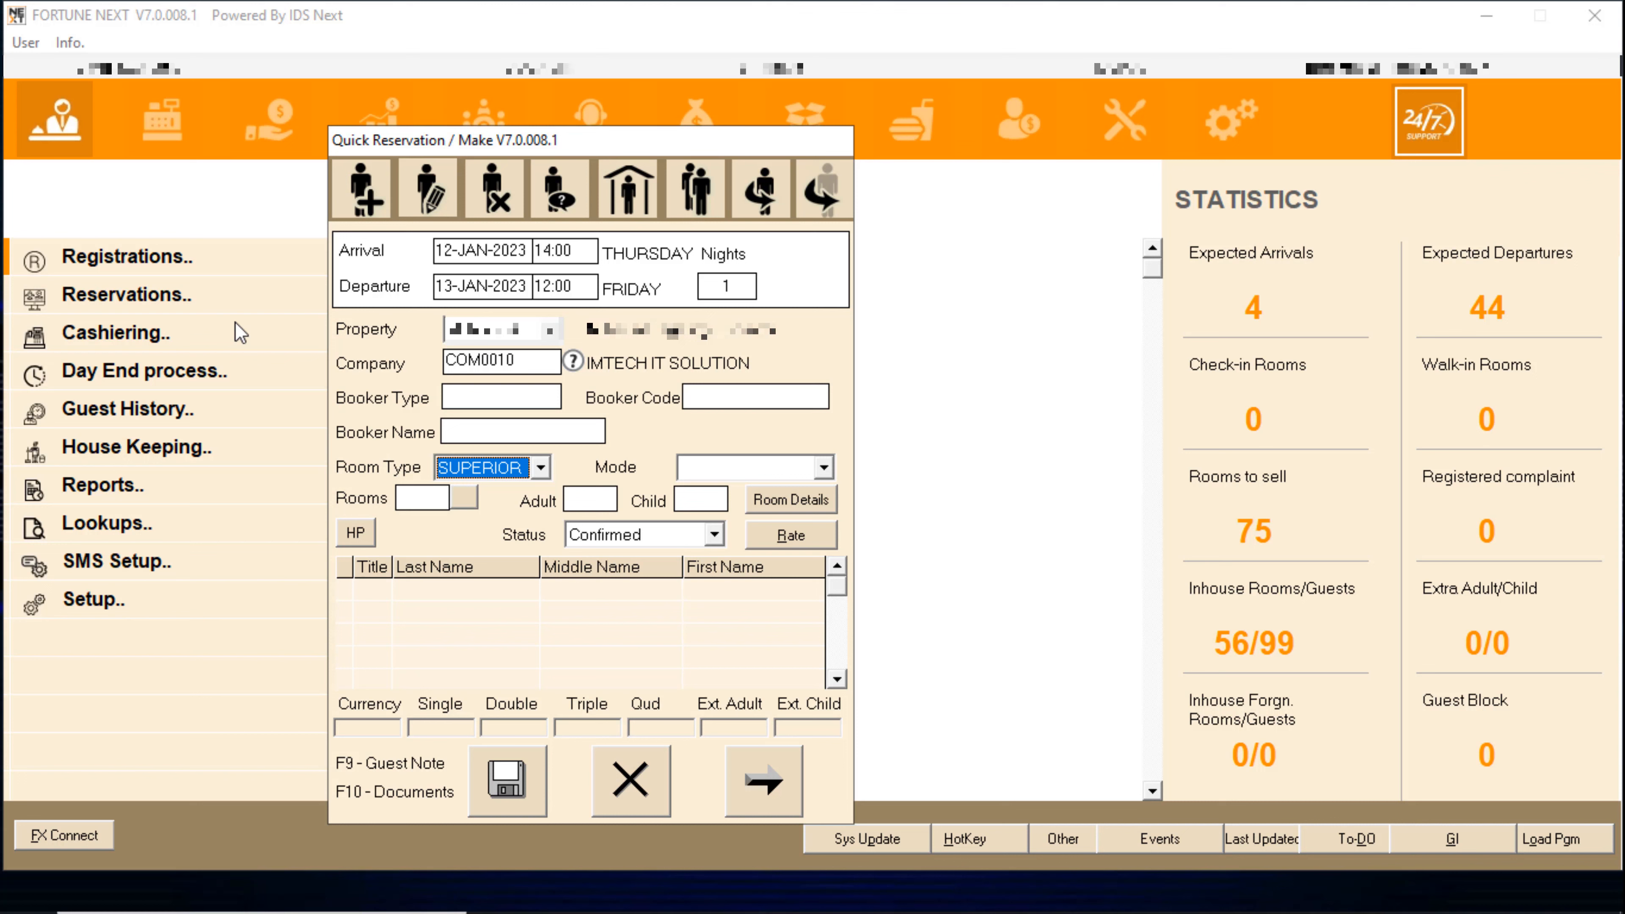
key("Up")
key("Up")
key("Up")
key("Tab")
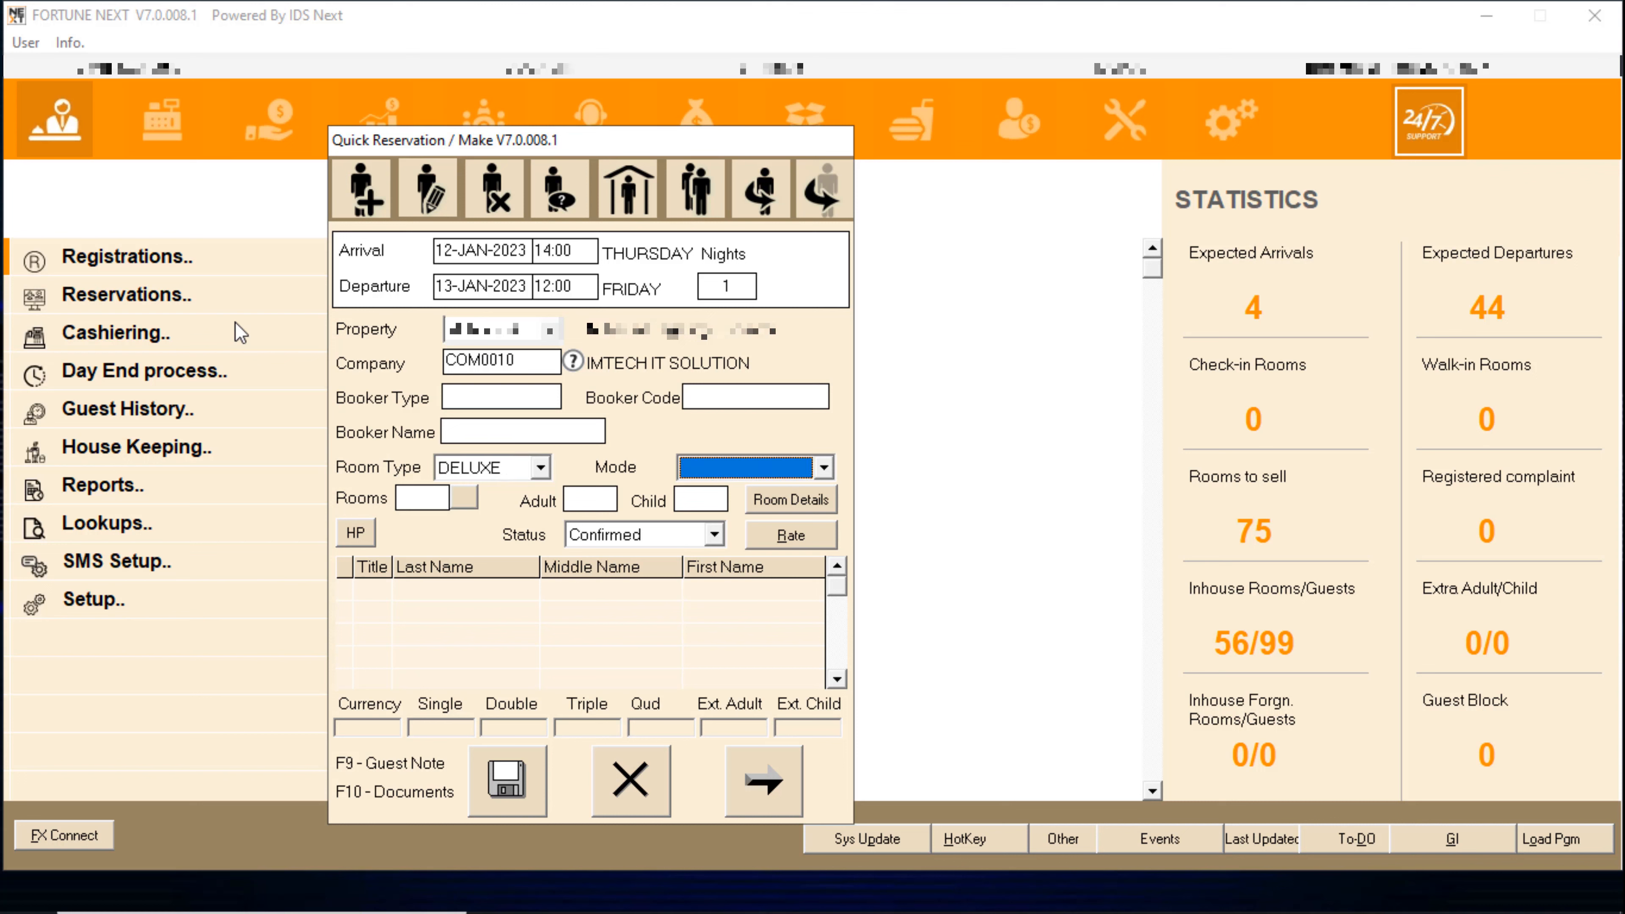
- Set mode EMAIL, book one room for one adult, and bring up rate information
key("Down")
key("Down")
key("Down")
key("Down")
key("Up")
key("Up")
key("Tab")
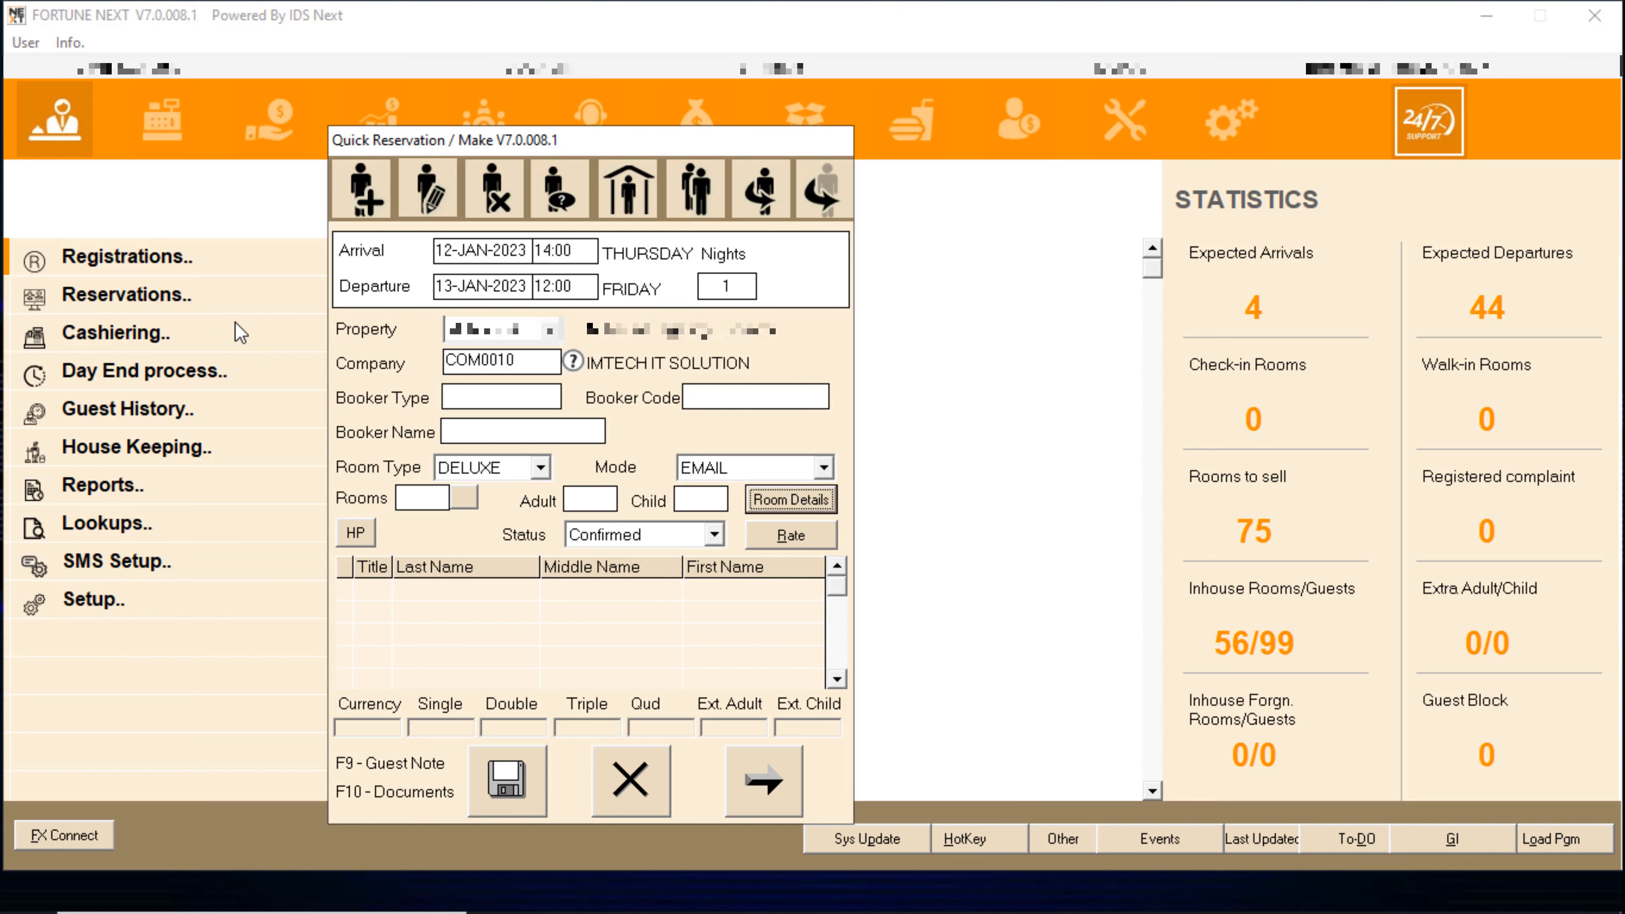
key("Return")
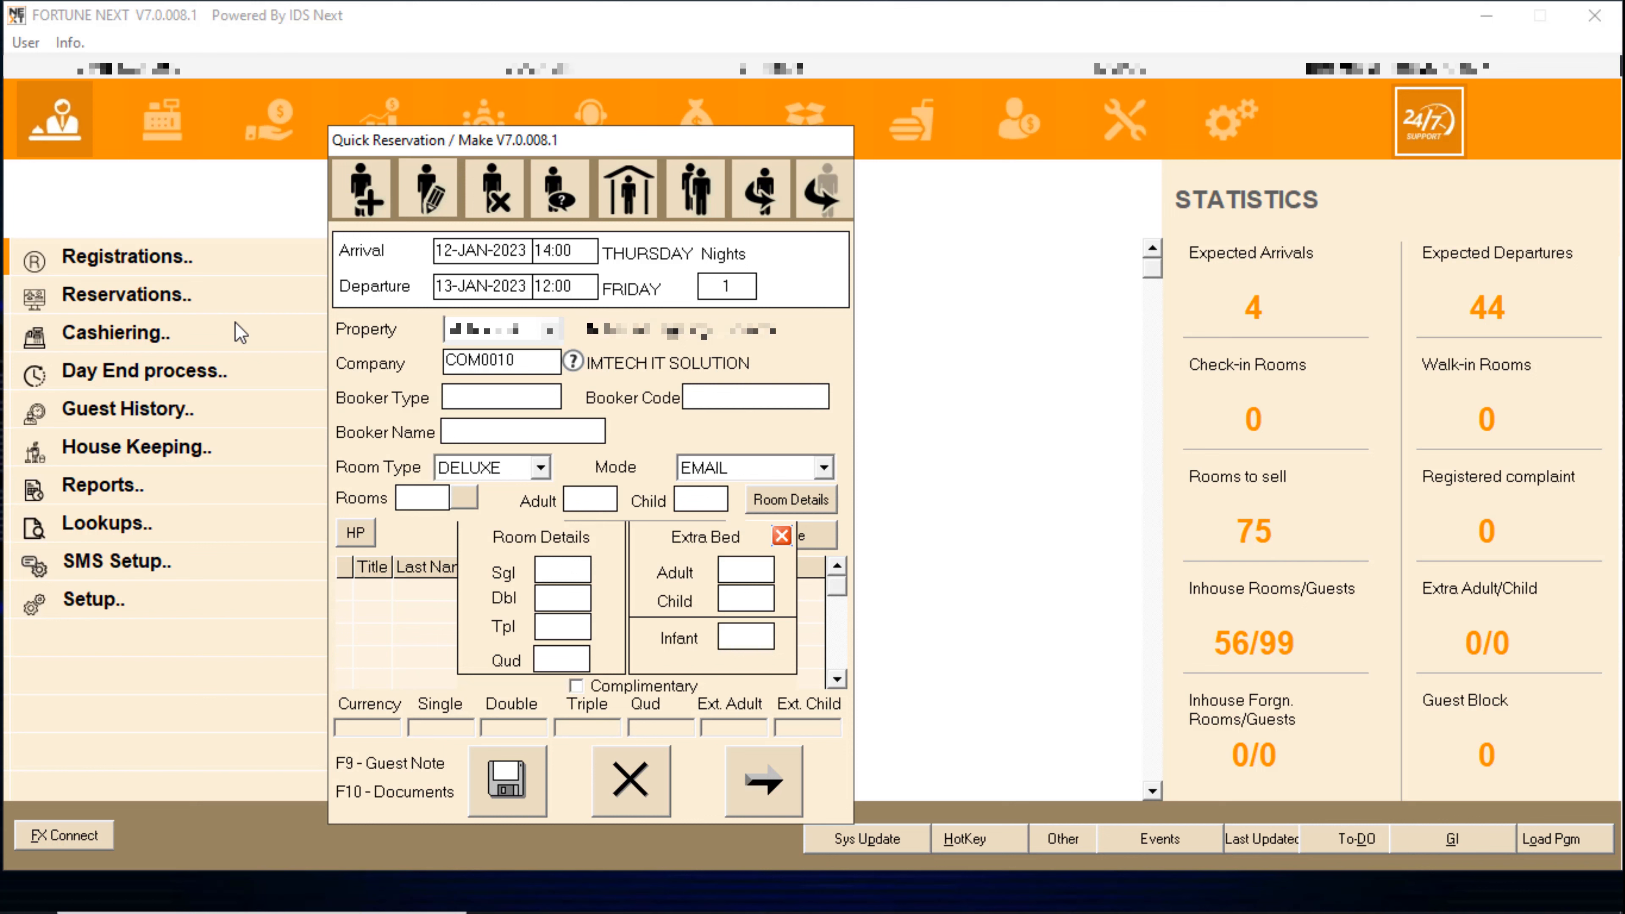
key("Tab")
key("Tab")
key("Tab")
key("Tab")
key("Tab")
key("Tab")
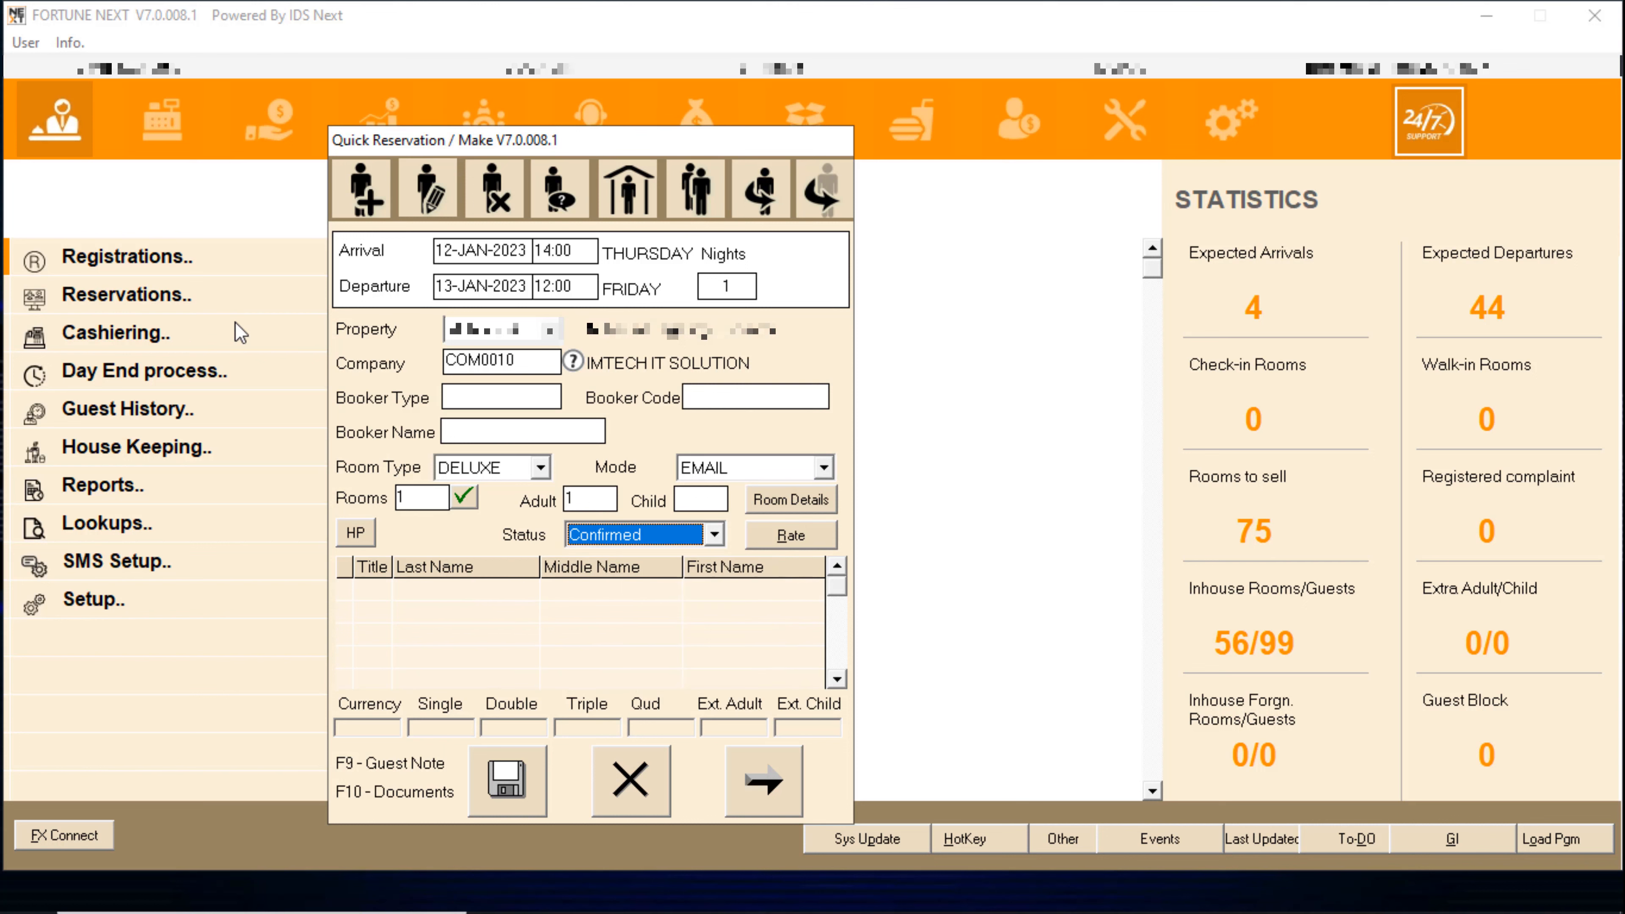
key("Tab")
key("Return")
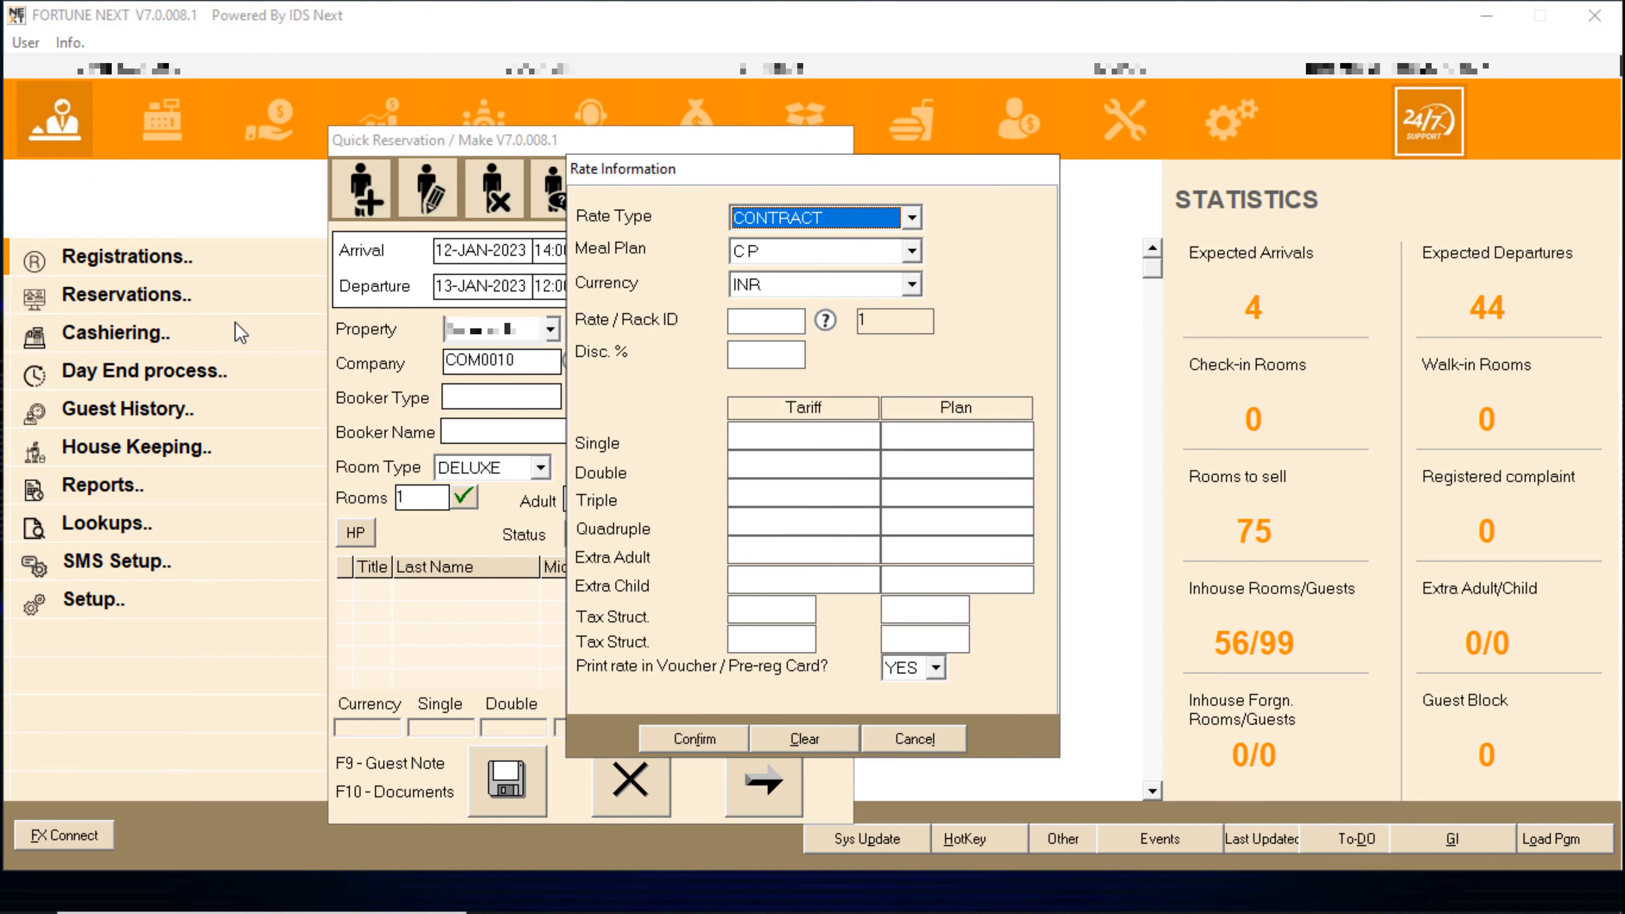
- Keep CONTRACT rate type and CP plan, then list COM0010's rate tables in INR
left_click(792, 221)
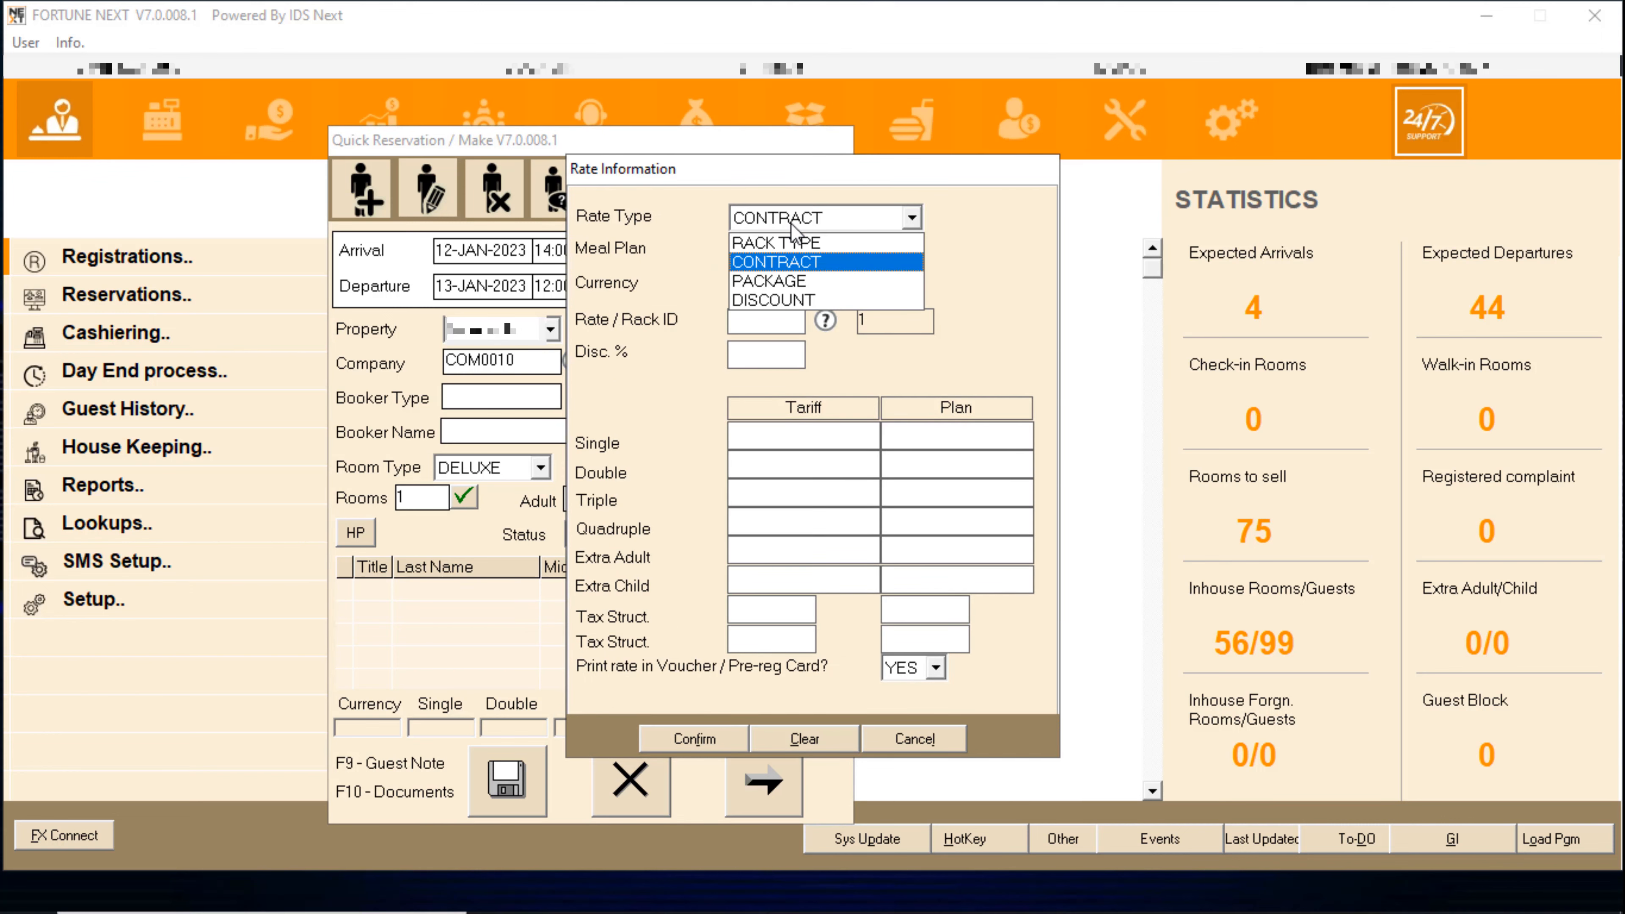
left_click(791, 267)
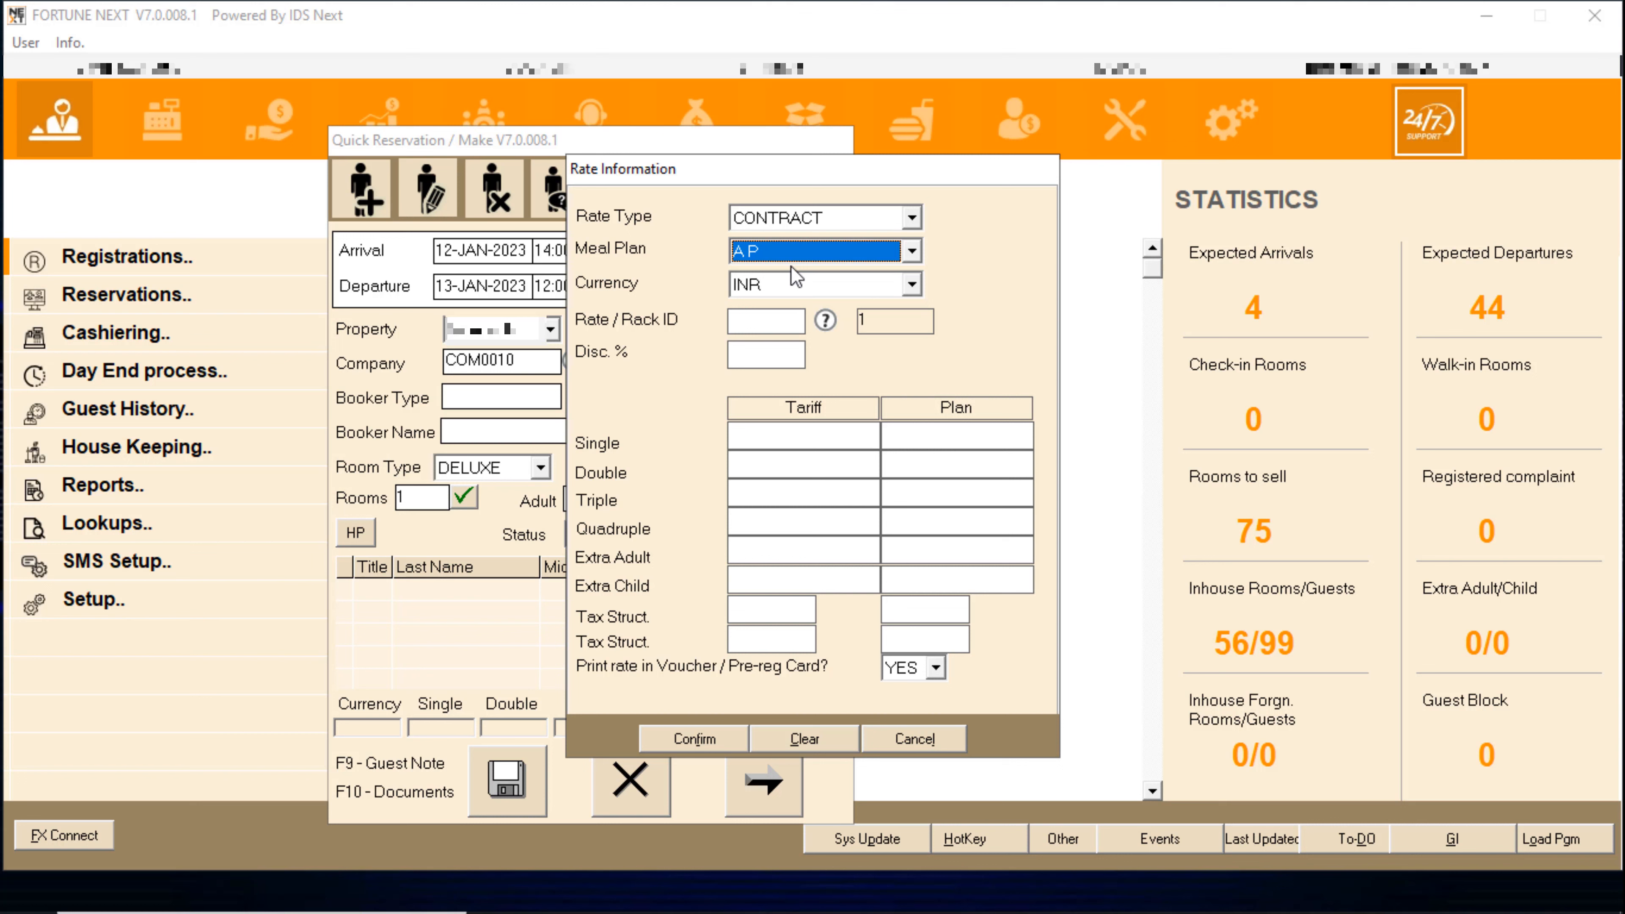
key("Tab")
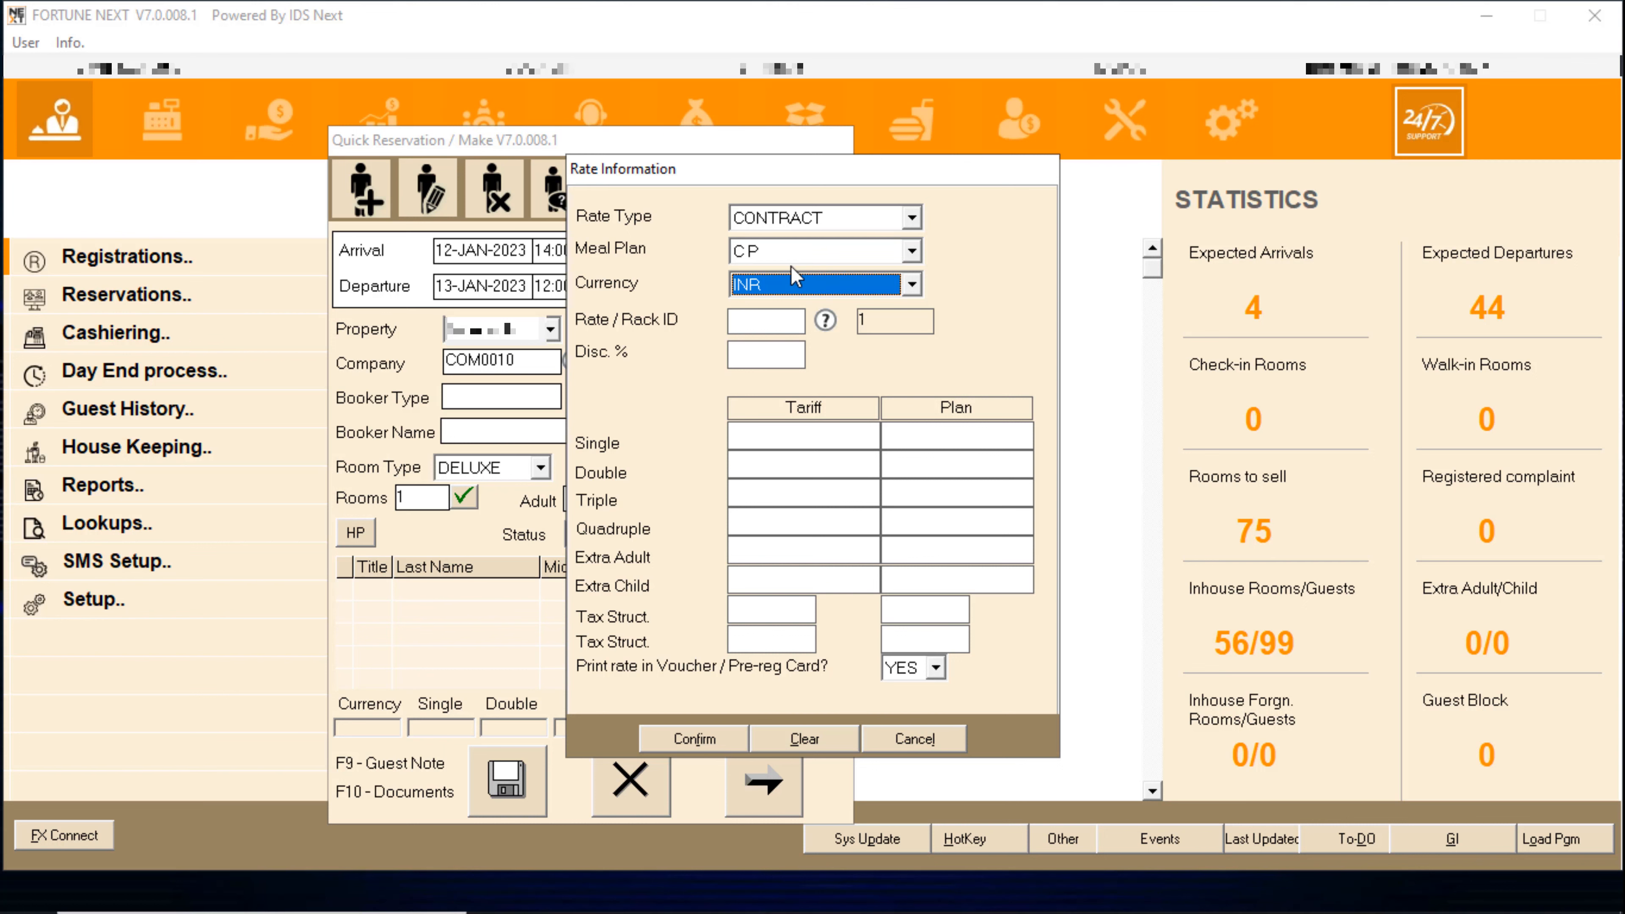
key("Tab")
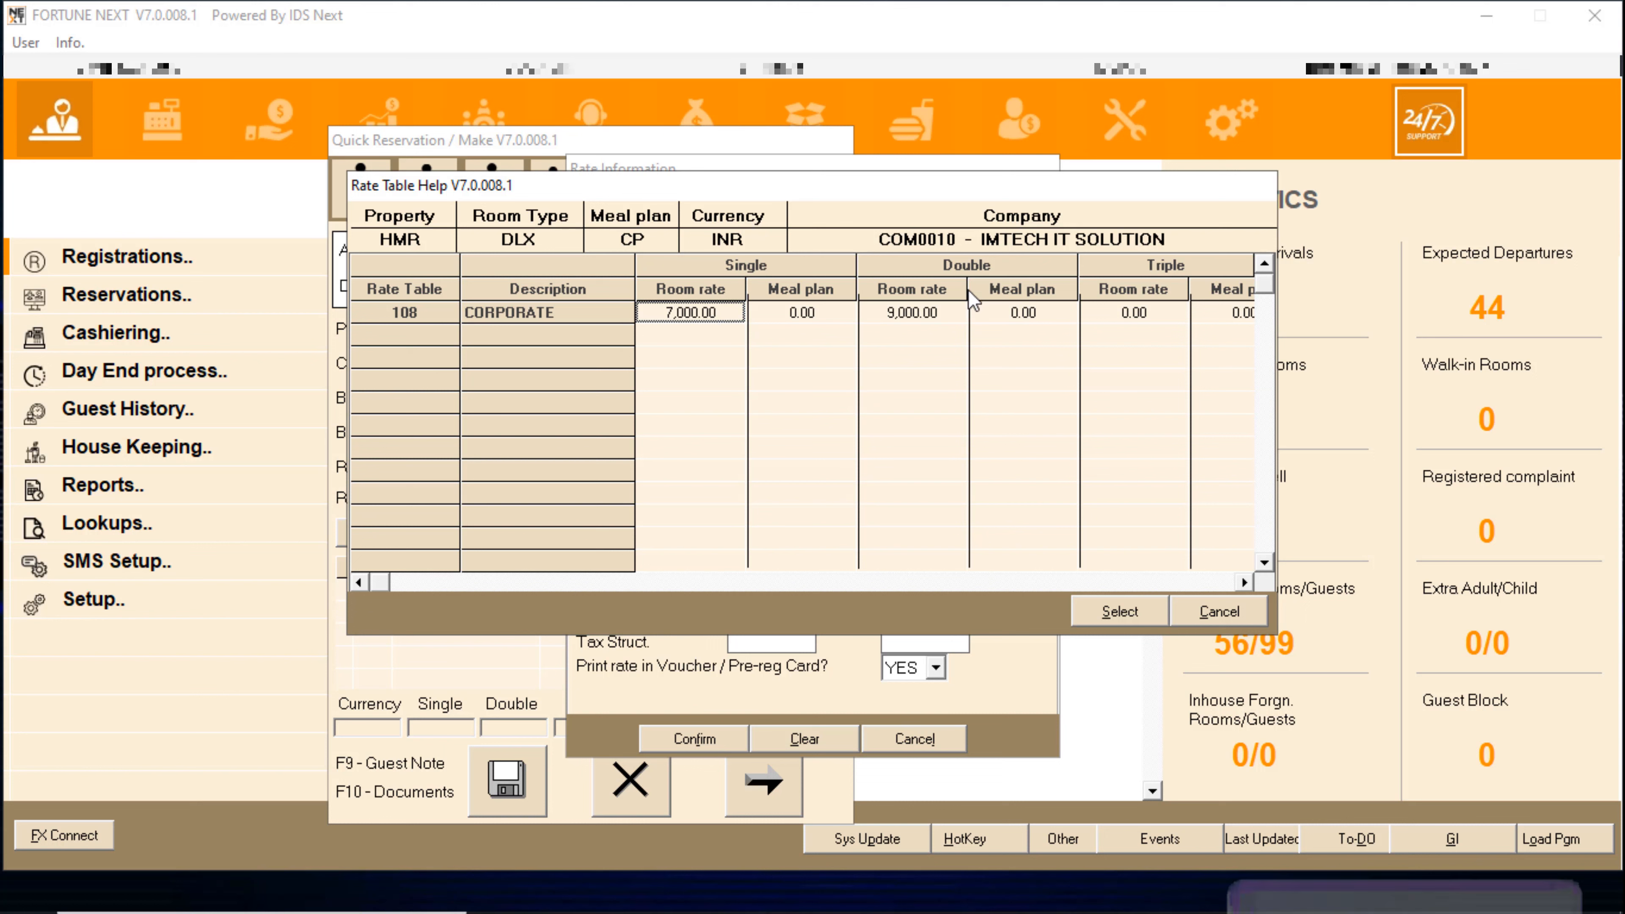
- Choose CORPORATE rate table 108 after checking its double room rate
left_click(927, 313)
left_click(714, 315)
left_click(870, 323)
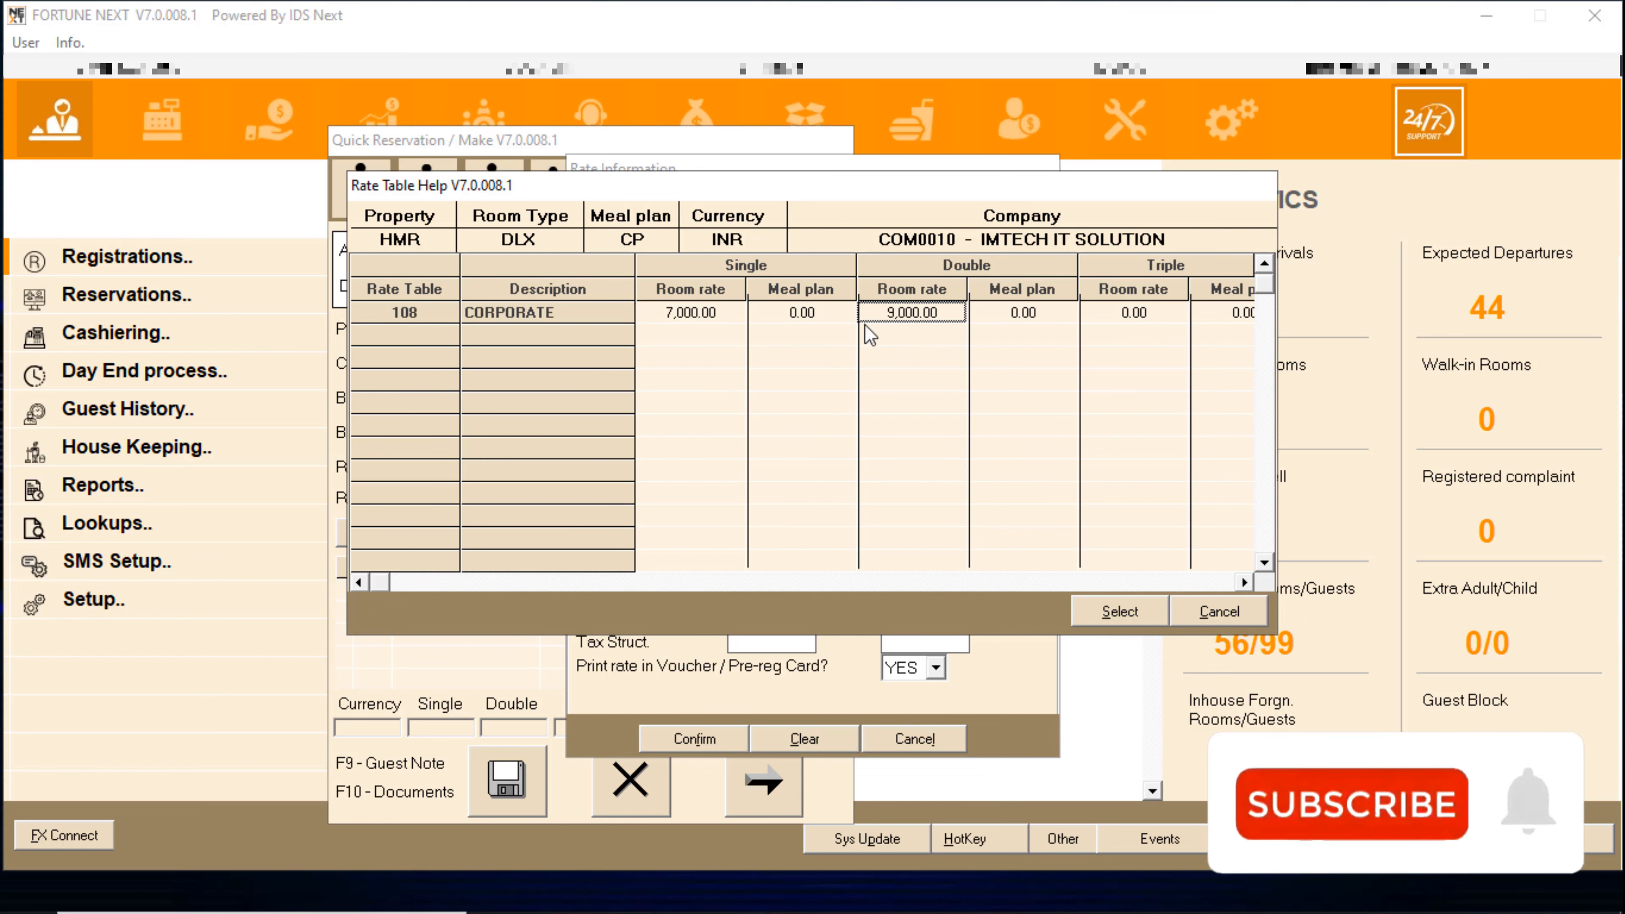
left_click(701, 323)
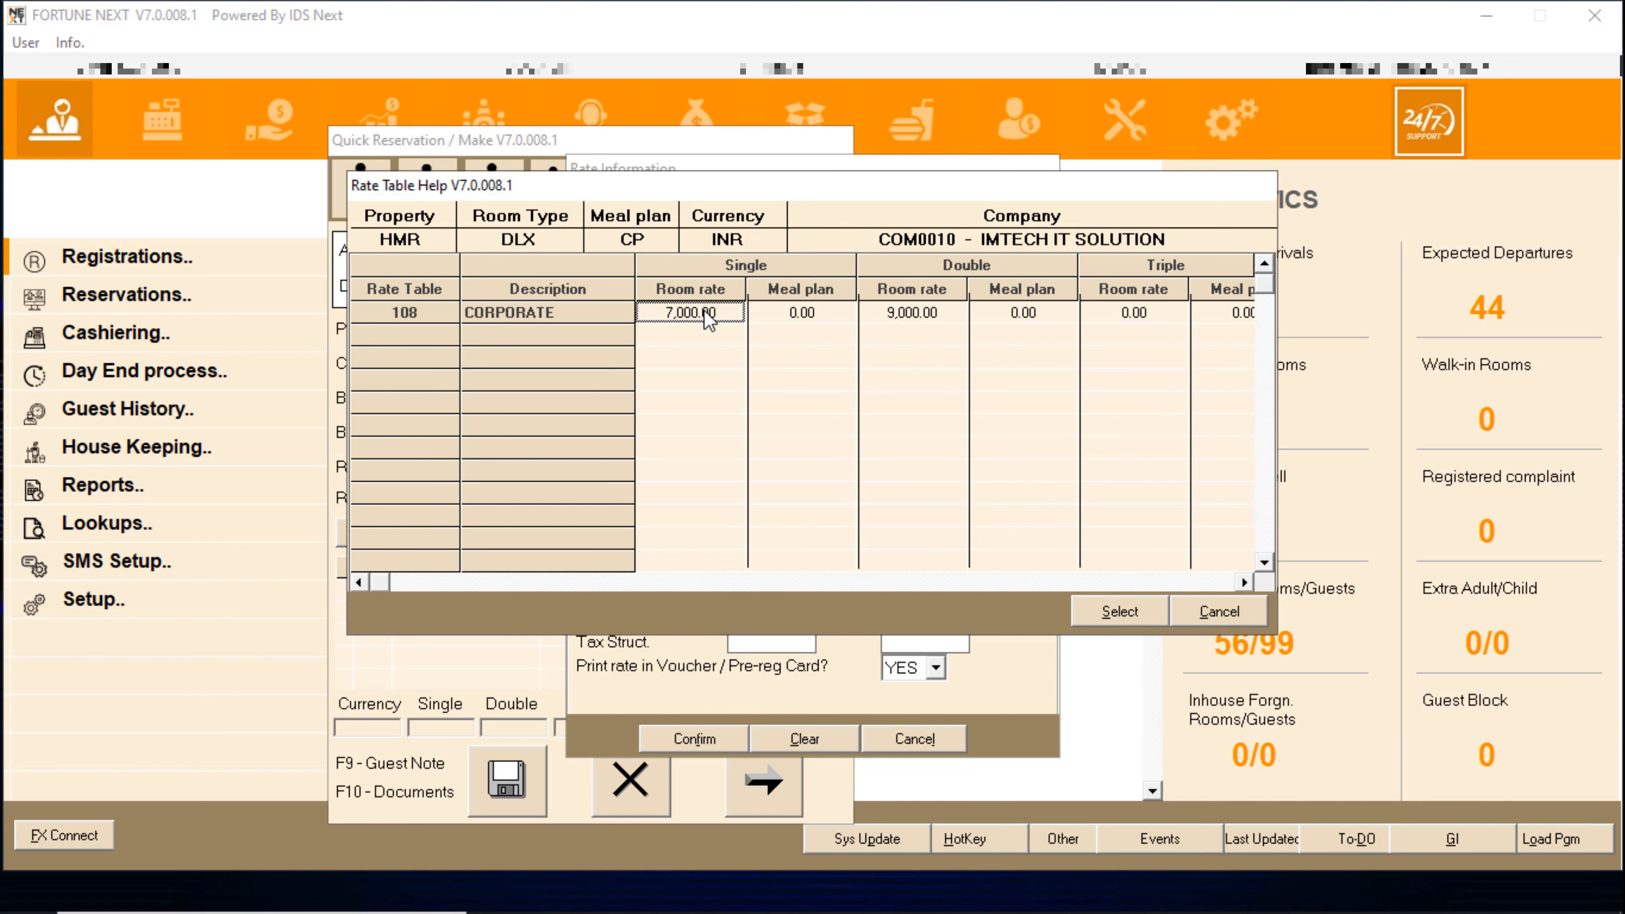
double_click(705, 312)
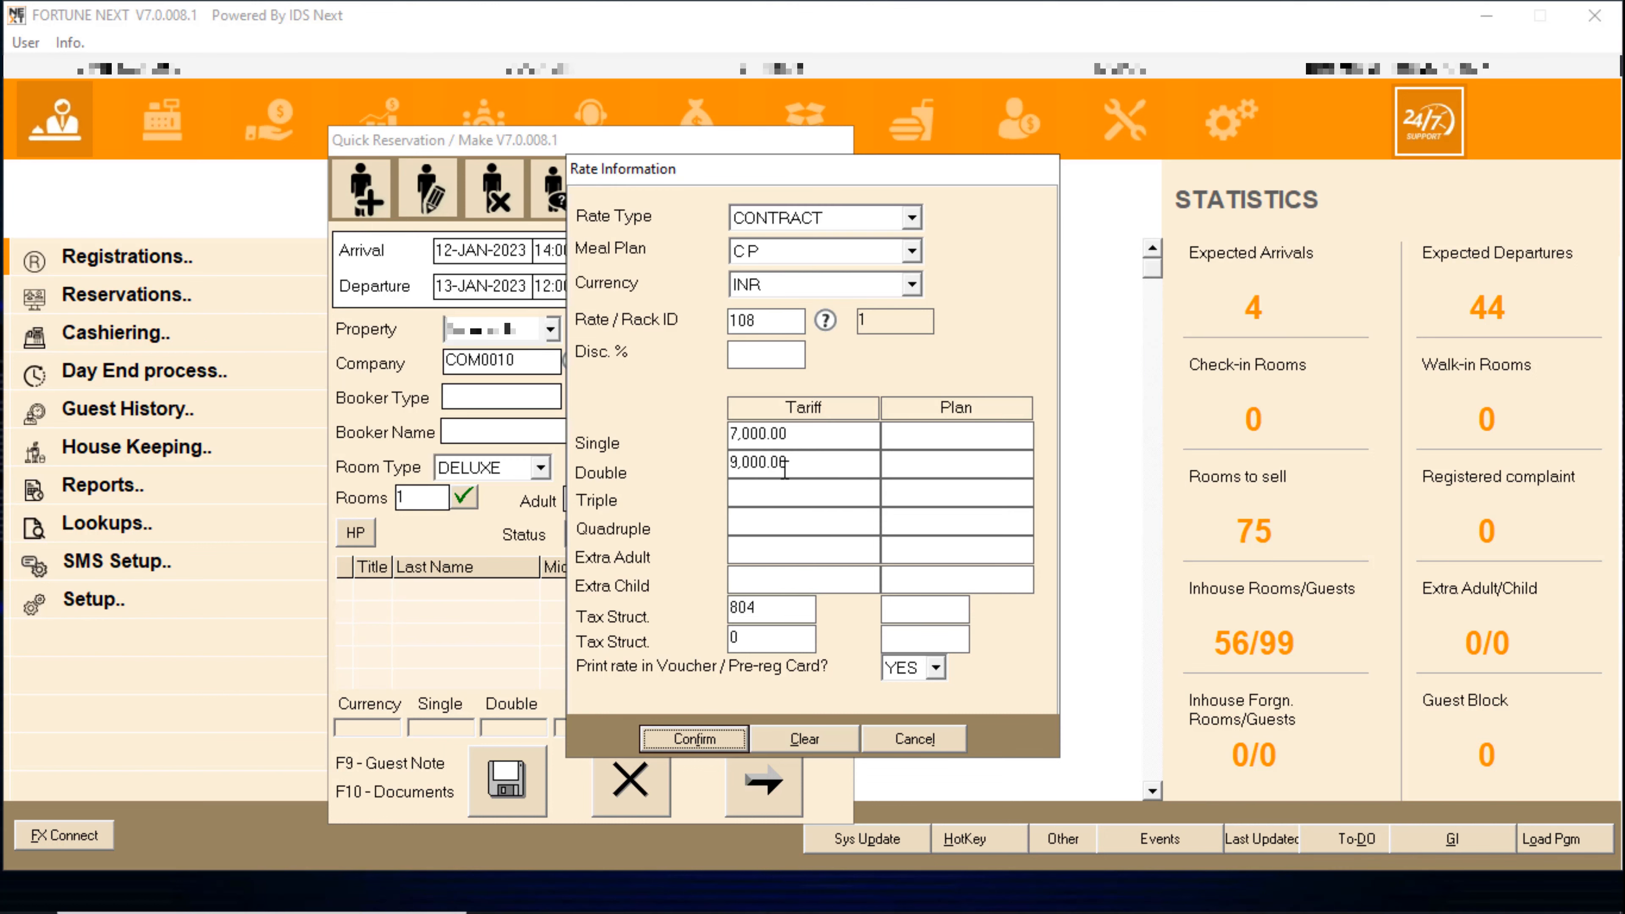
- Review the single 7,000.00 and double 9,000.00 tariffs and plan charge
left_click(929, 426)
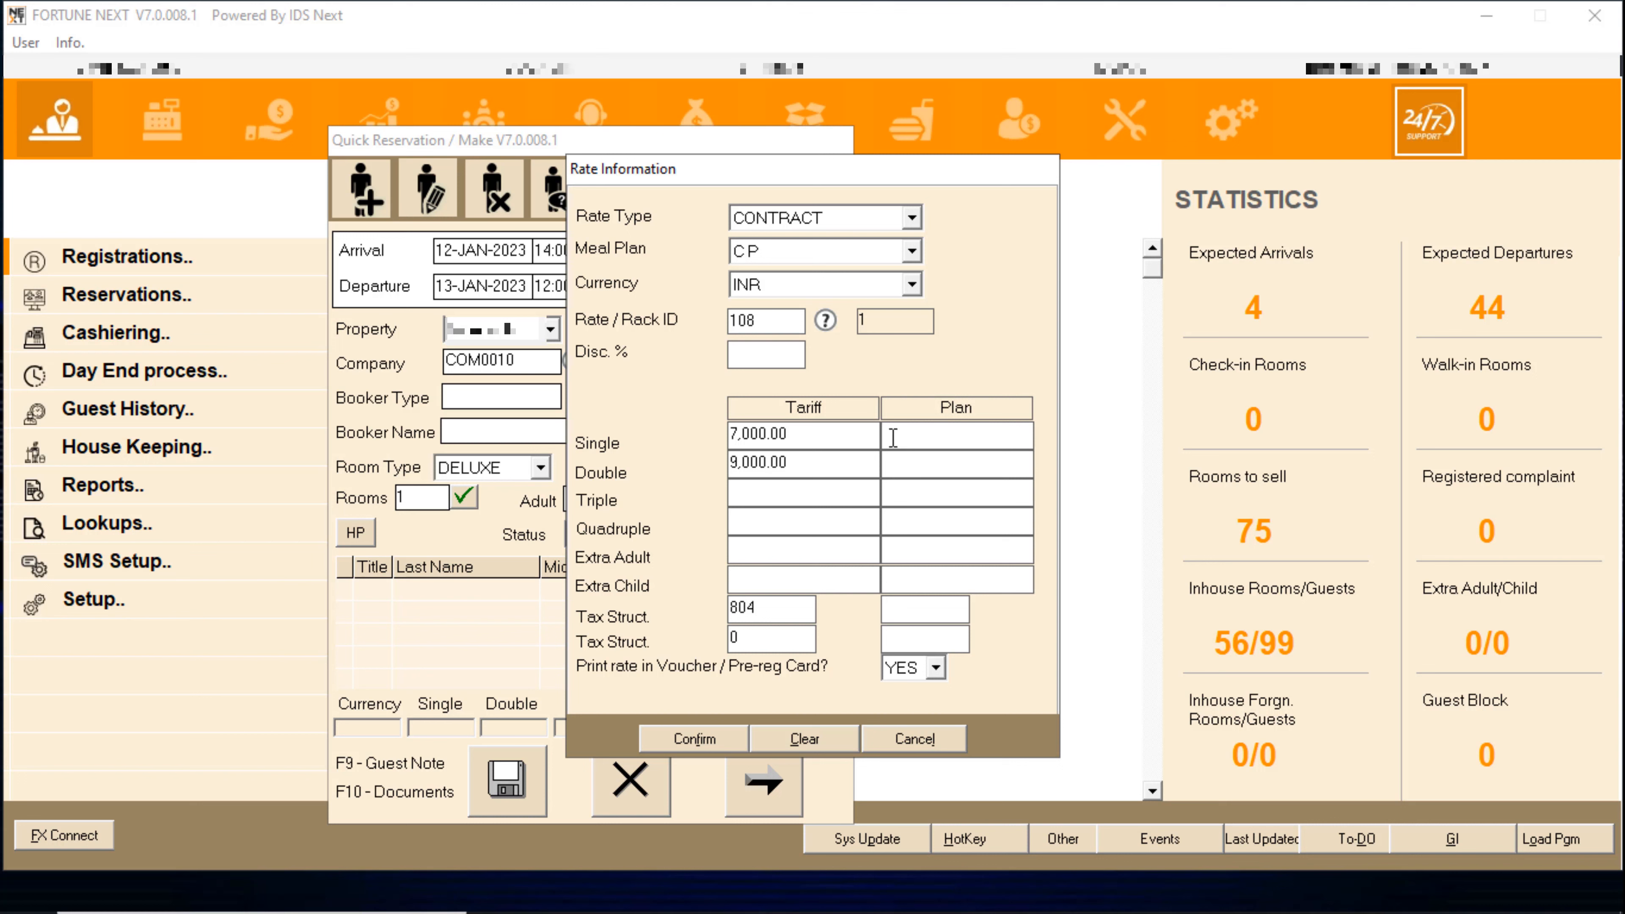
left_click(860, 461)
left_click(808, 435)
double_click(794, 430)
left_click(795, 462)
left_click_drag(784, 461, 709, 458)
- Recheck the single tariff, confirm the rate information and accept package settings
left_click(801, 433)
left_click_drag(793, 433, 714, 431)
left_click(804, 431)
left_click_drag(805, 433, 726, 435)
key("Tab")
left_click(799, 438)
left_click(694, 738)
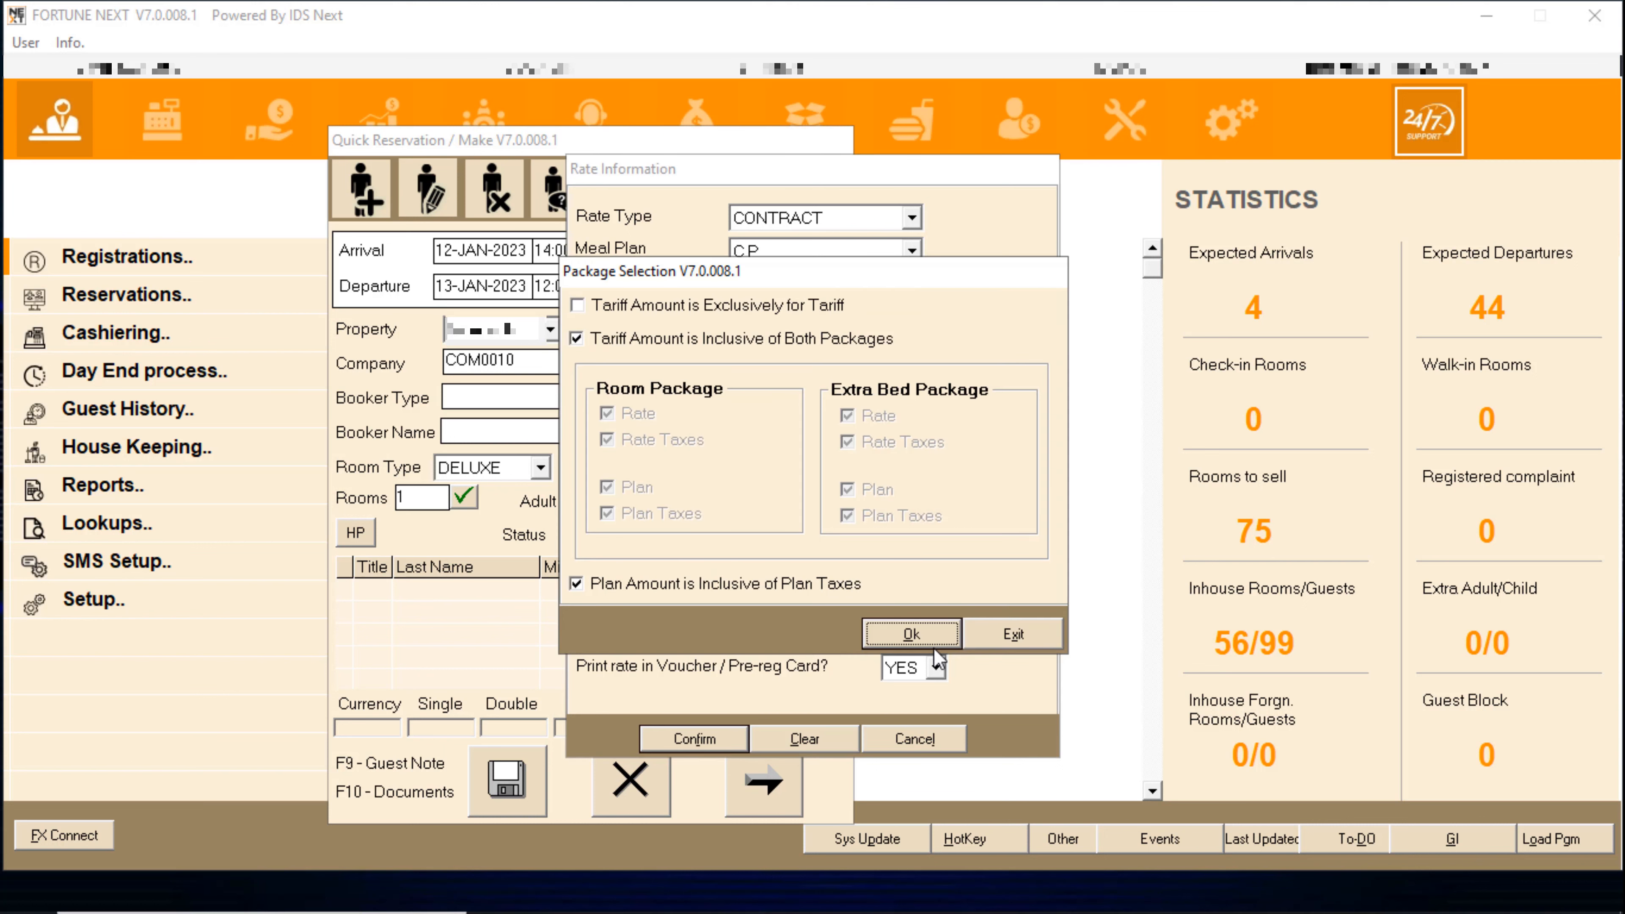
left_click(921, 643)
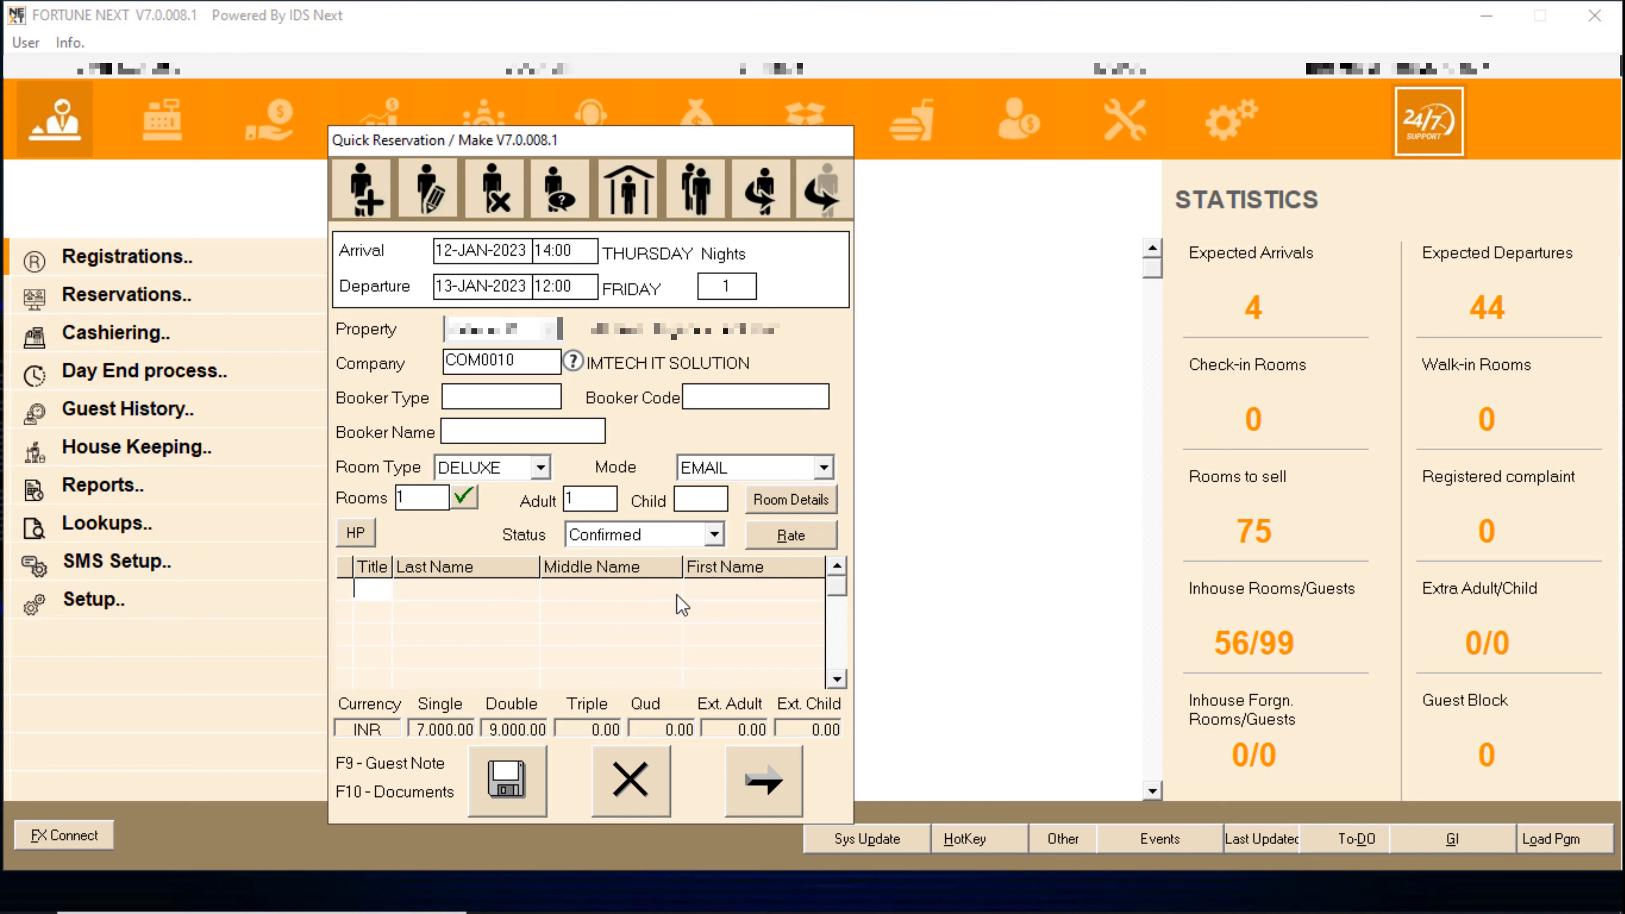
- Switch the reservation to the MAP meal plan and pick contract rate 108
left_click(794, 545)
left_click(829, 247)
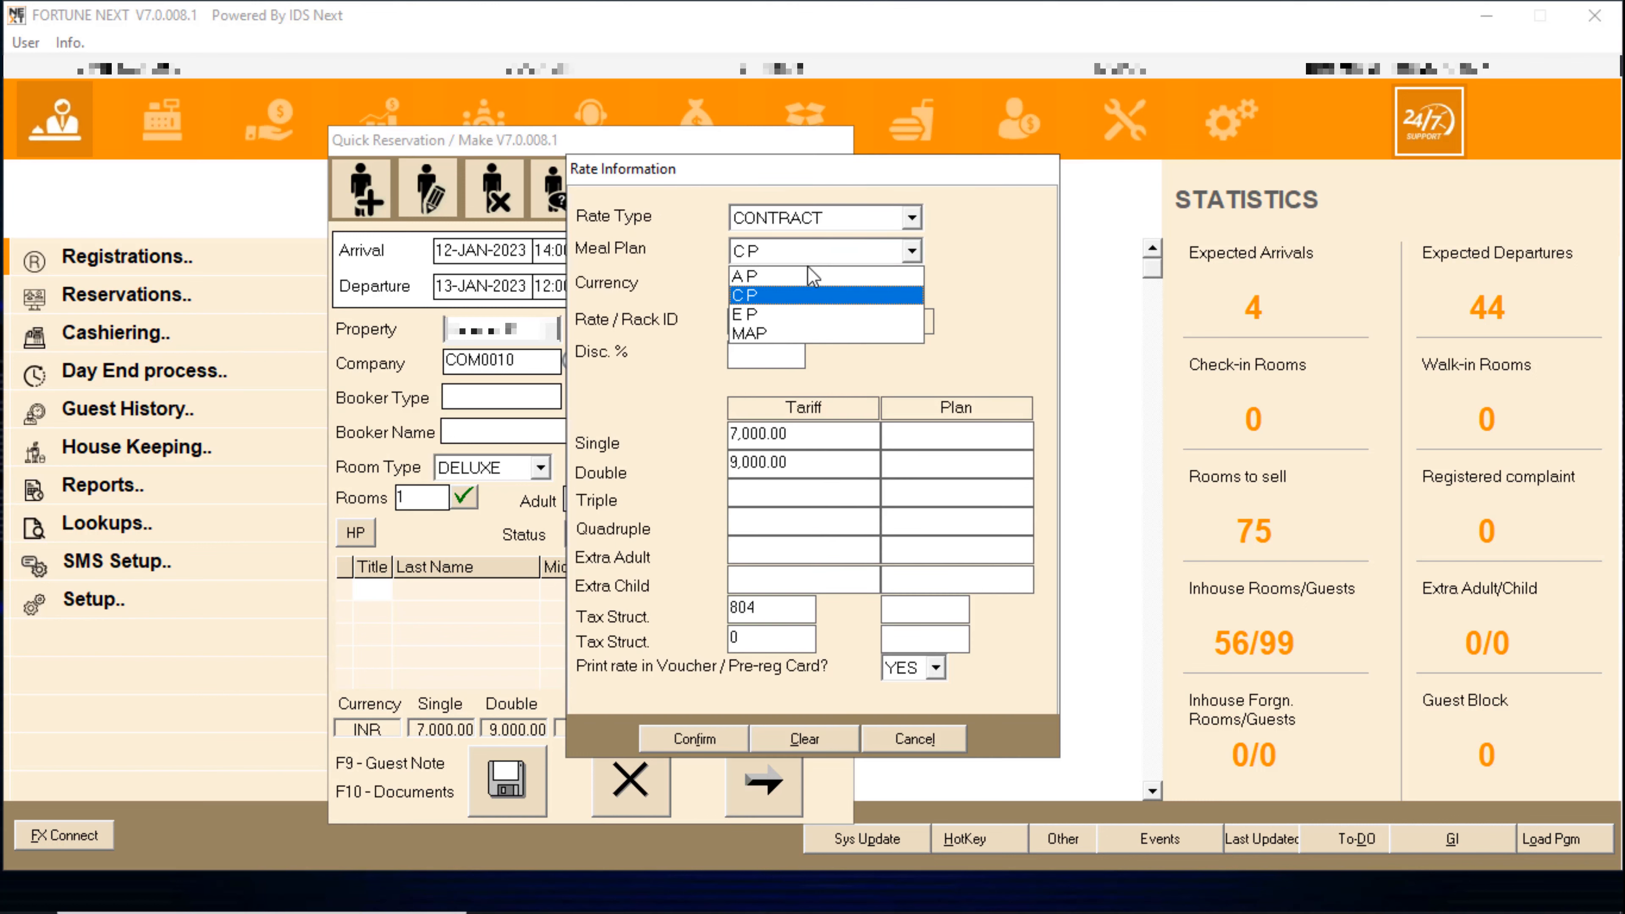
left_click(779, 330)
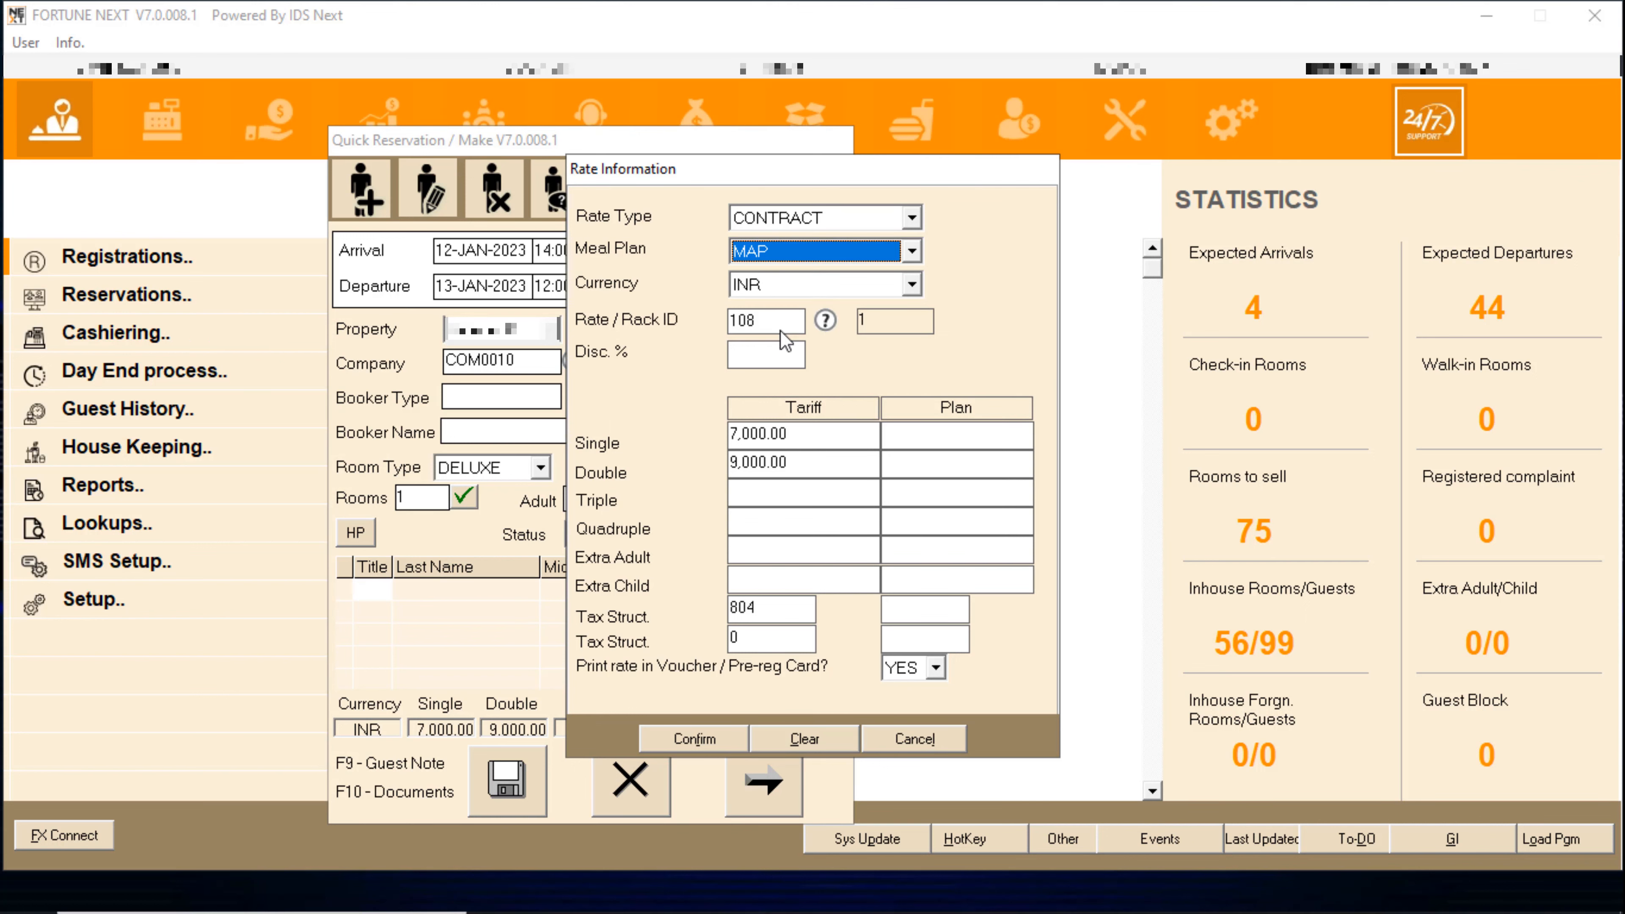
key("Tab")
key("Tab")
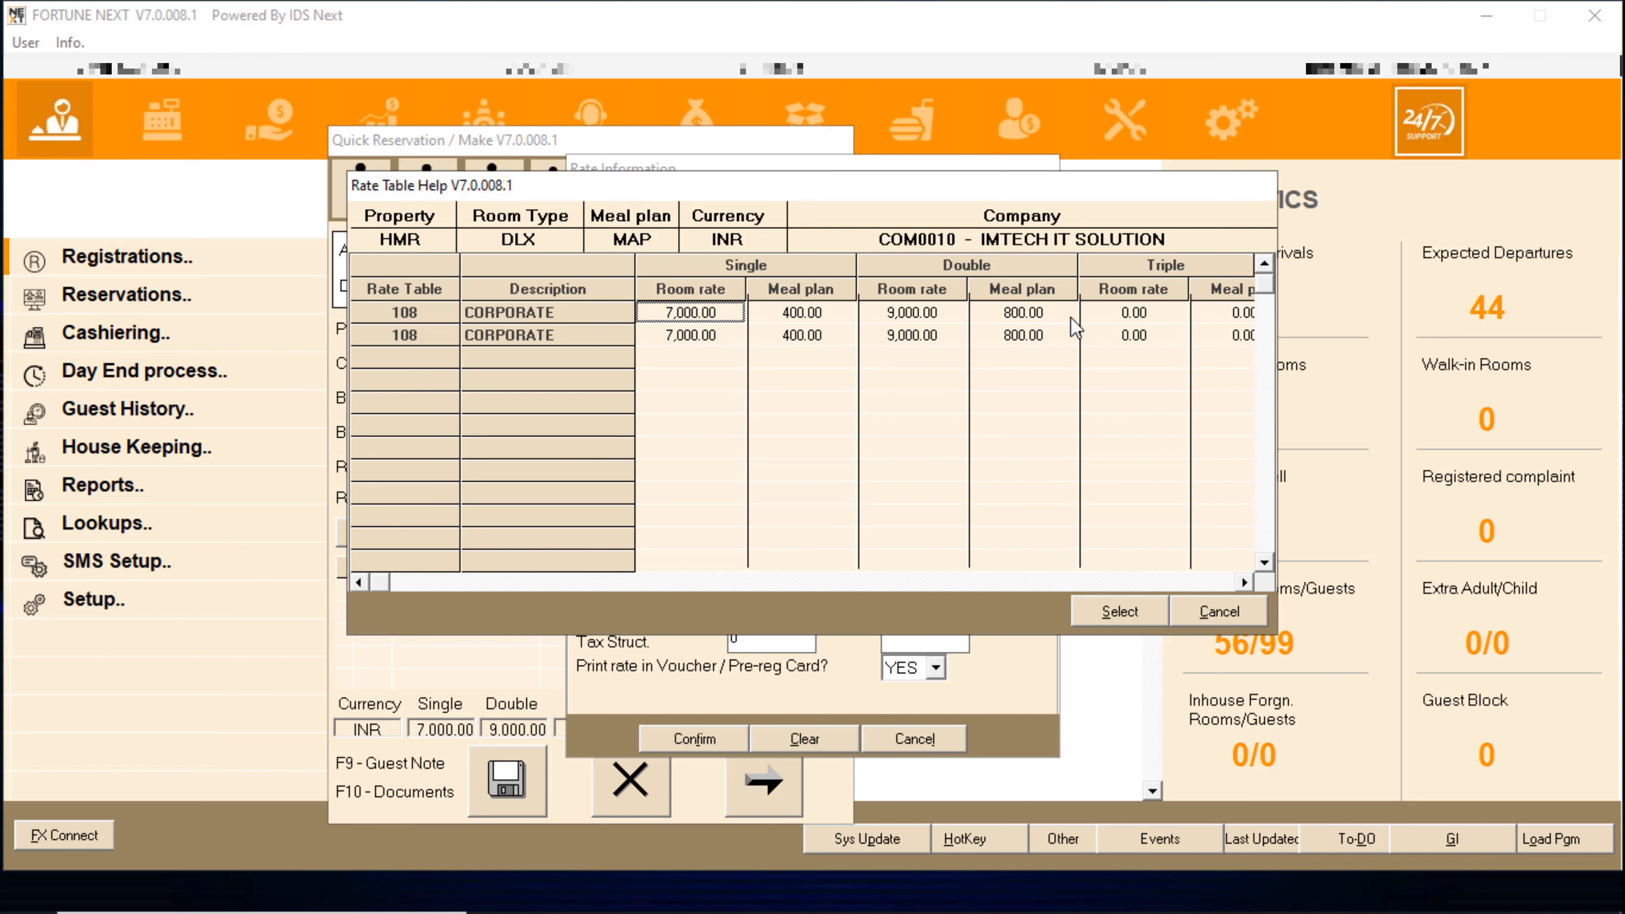
double_click(1018, 324)
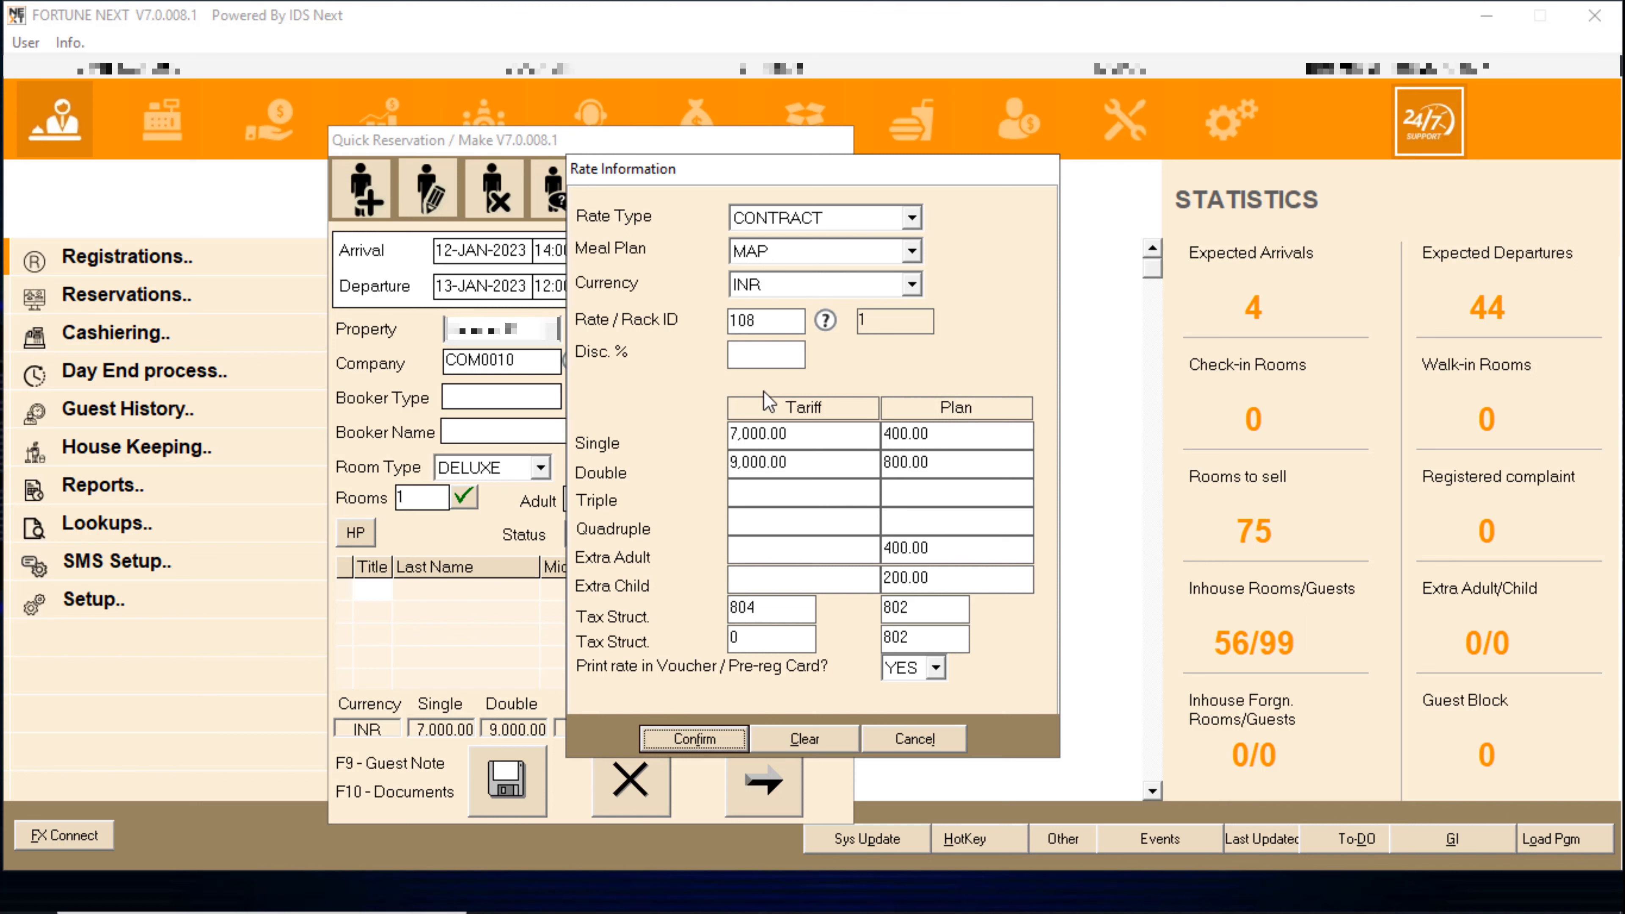
- Check the 400.00 and 800.00 plan charges, apply the rate, and close the reservation
left_click_drag(951, 436, 874, 439)
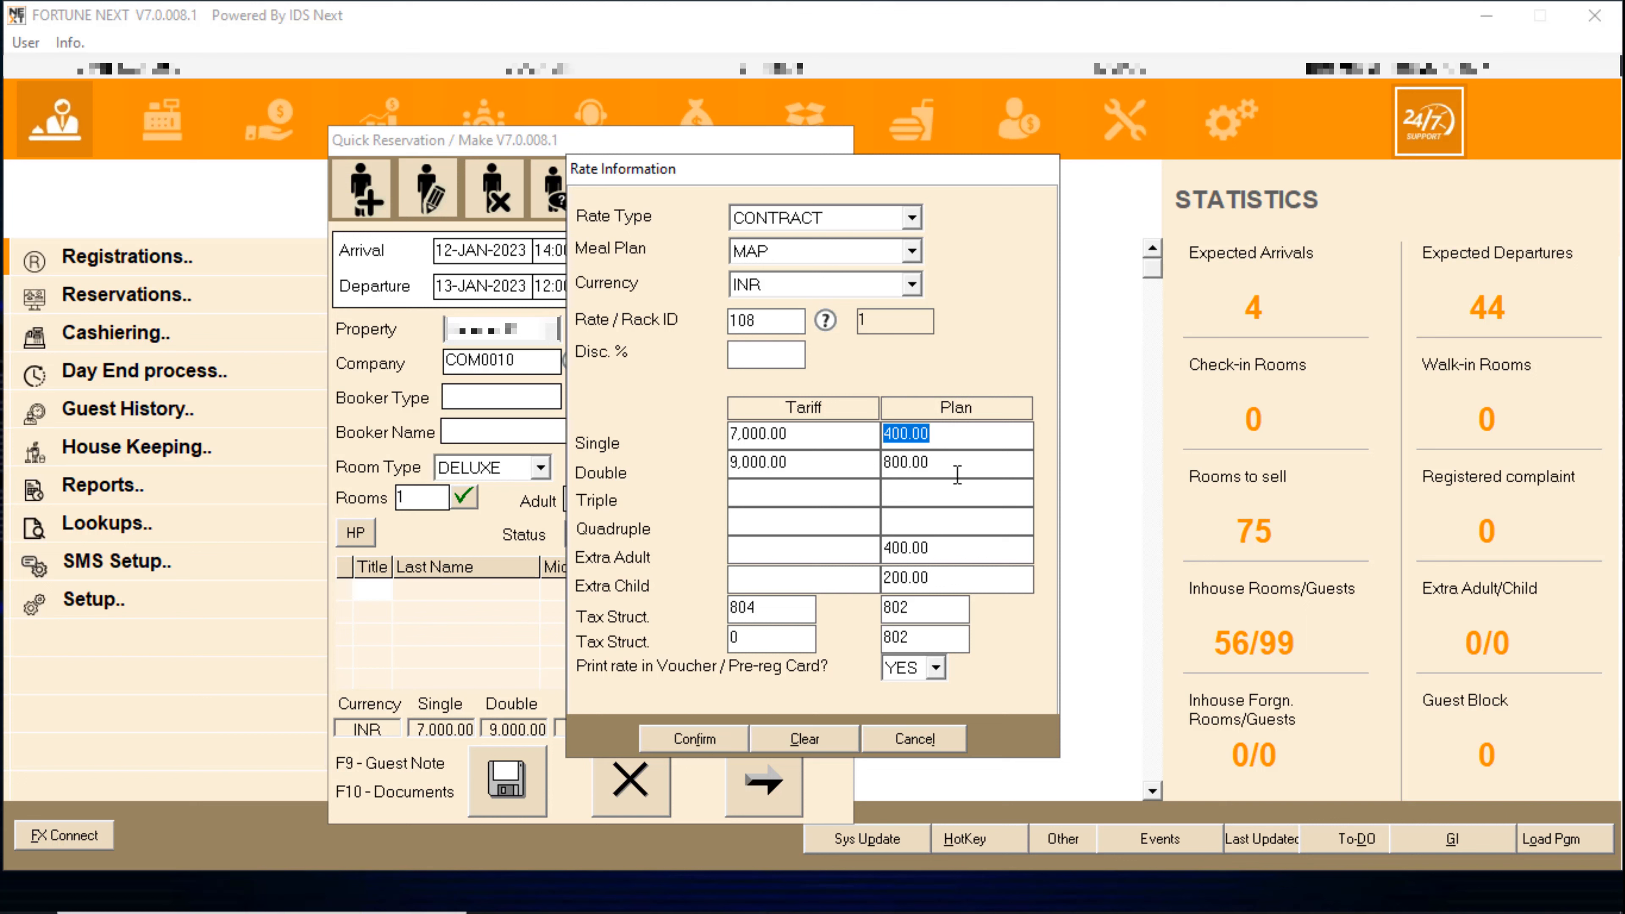
left_click_drag(957, 475, 736, 463)
left_click(741, 435)
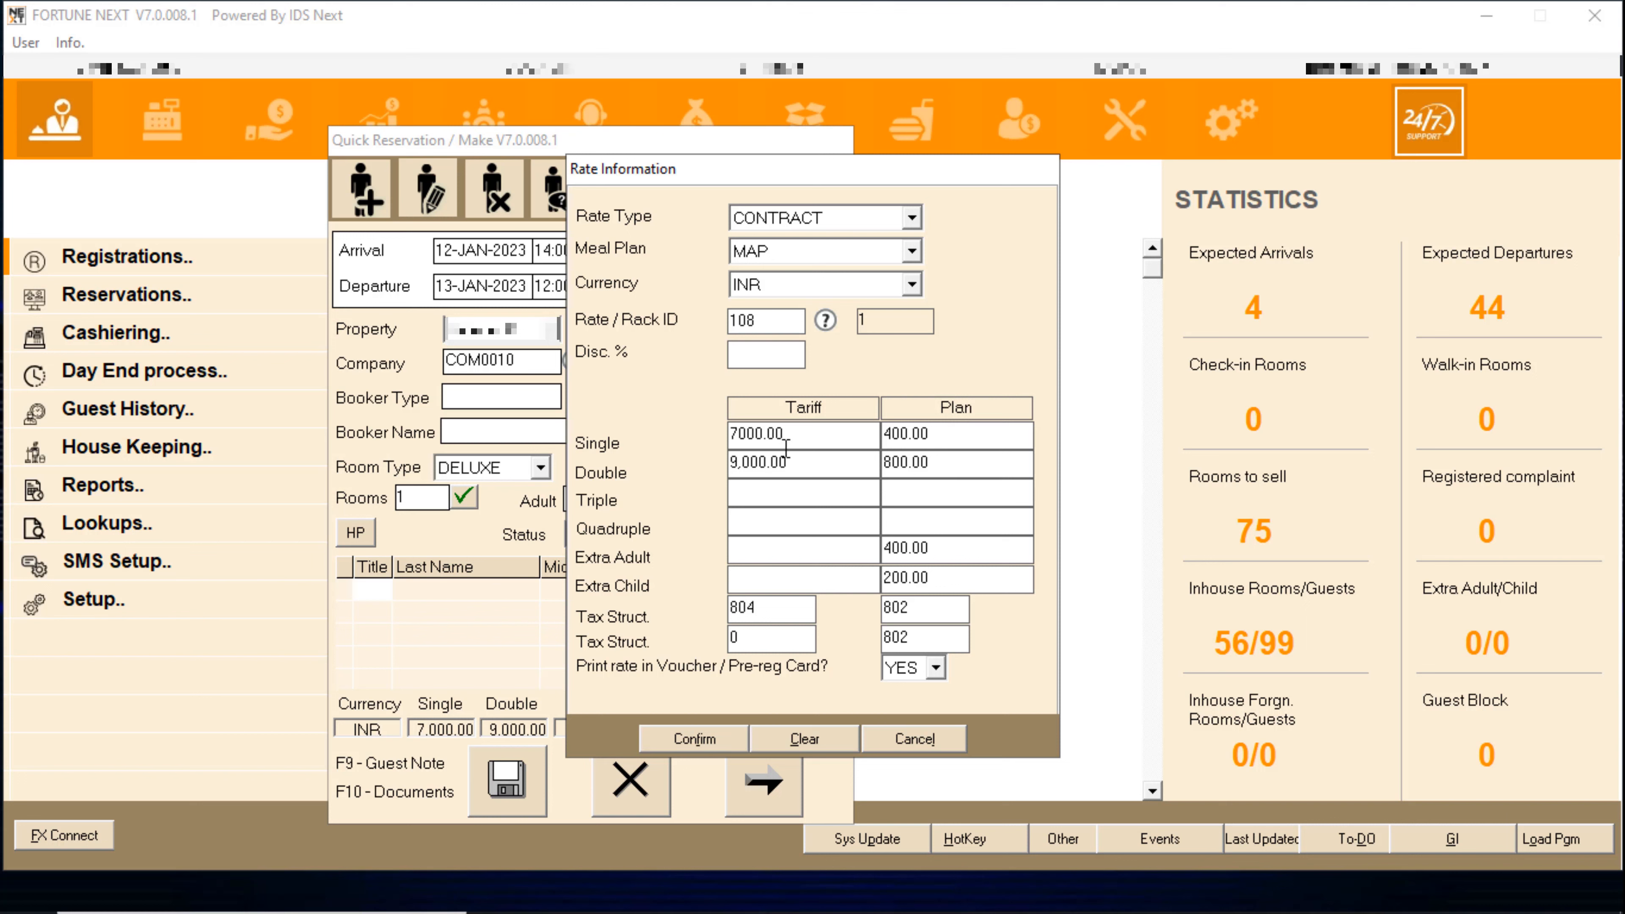
left_click(814, 462)
left_click_drag(800, 462, 704, 460)
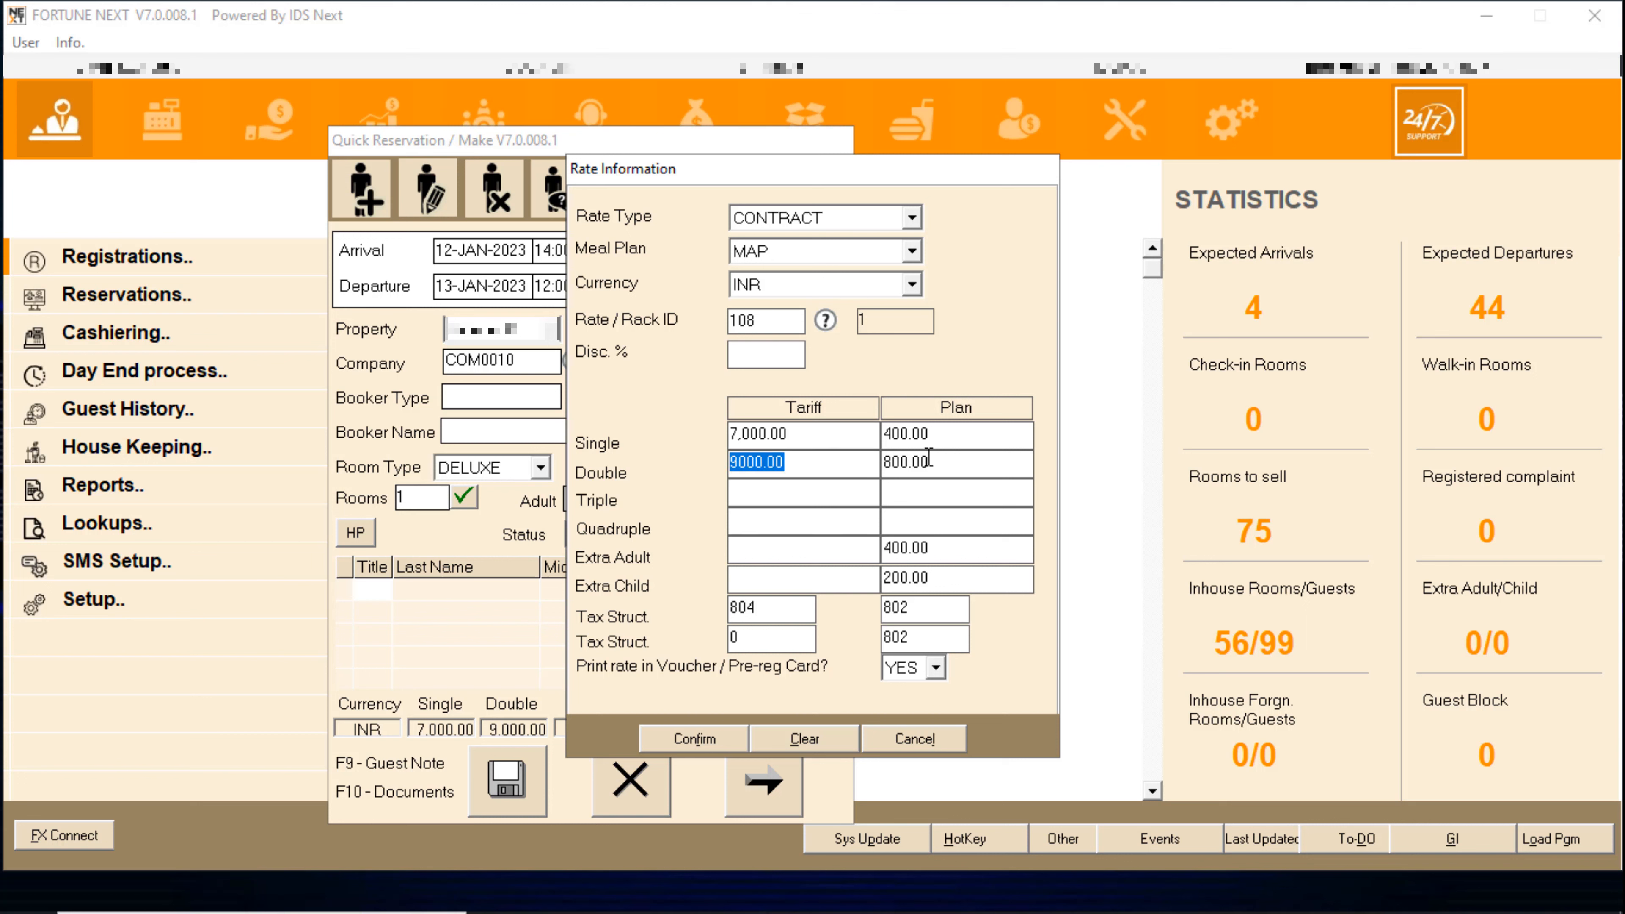
left_click(814, 437)
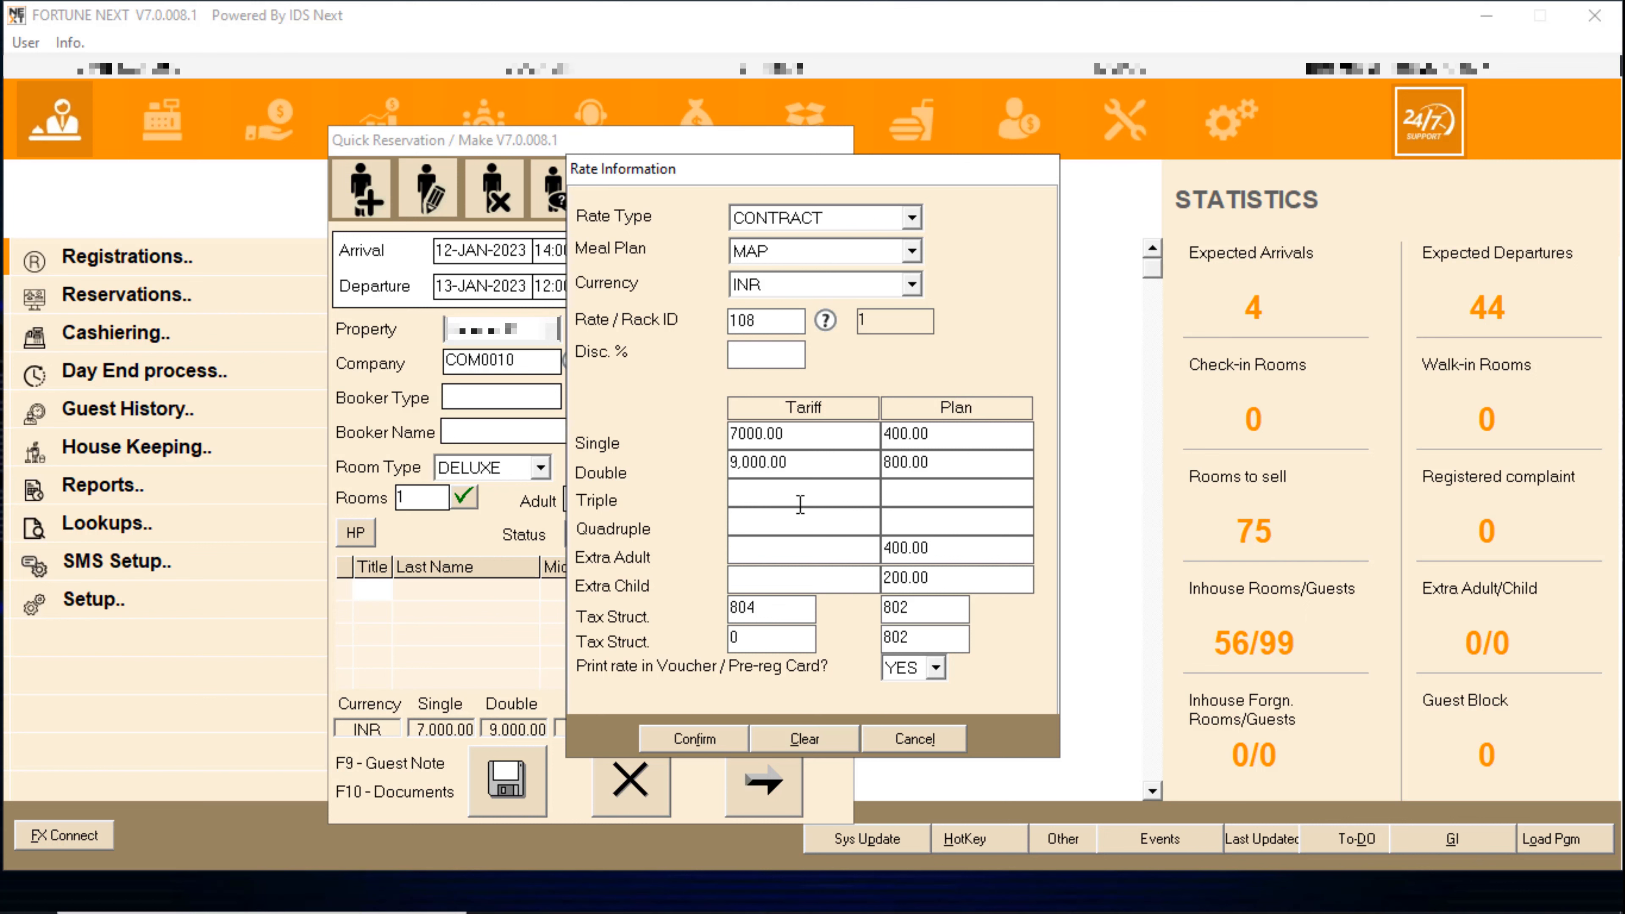
left_click(663, 751)
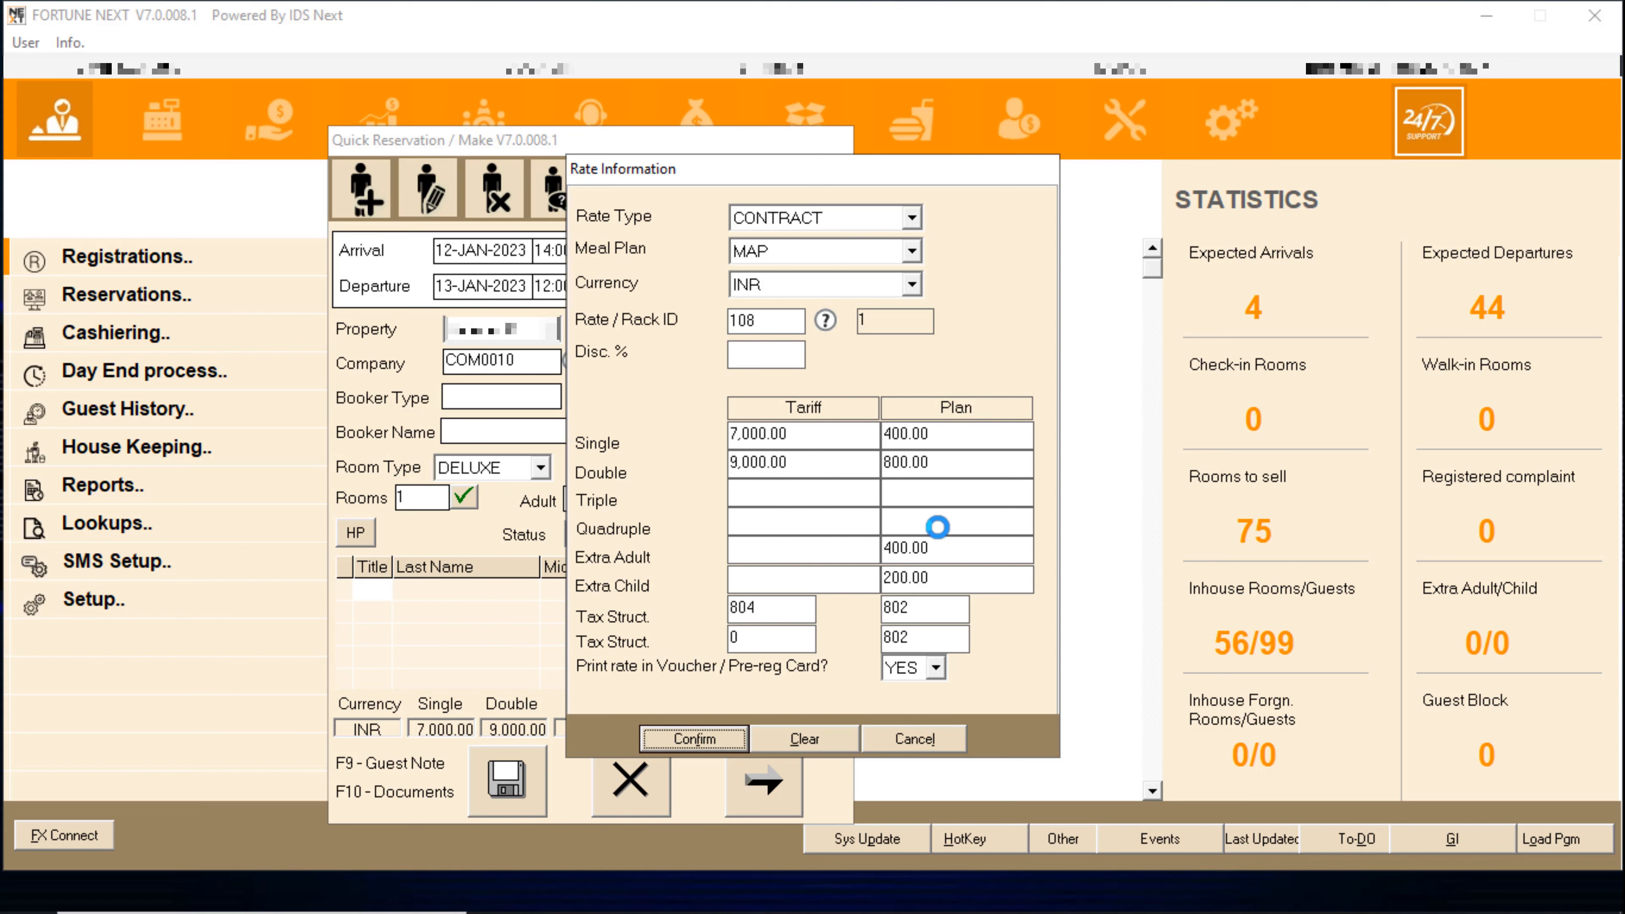
left_click(913, 632)
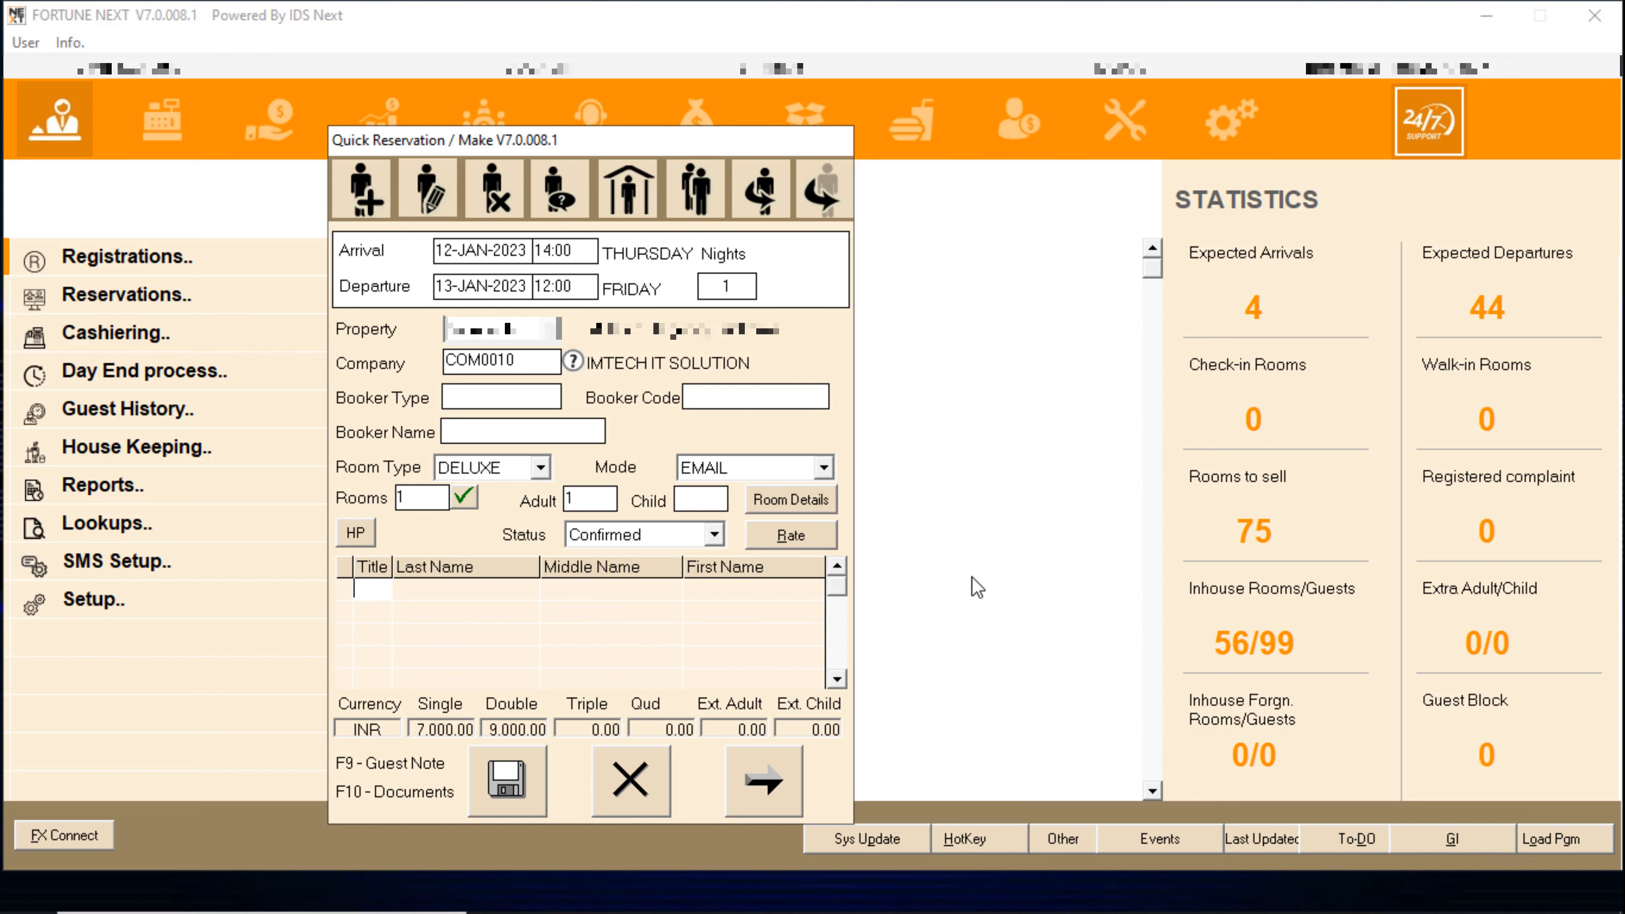
left_click(642, 768)
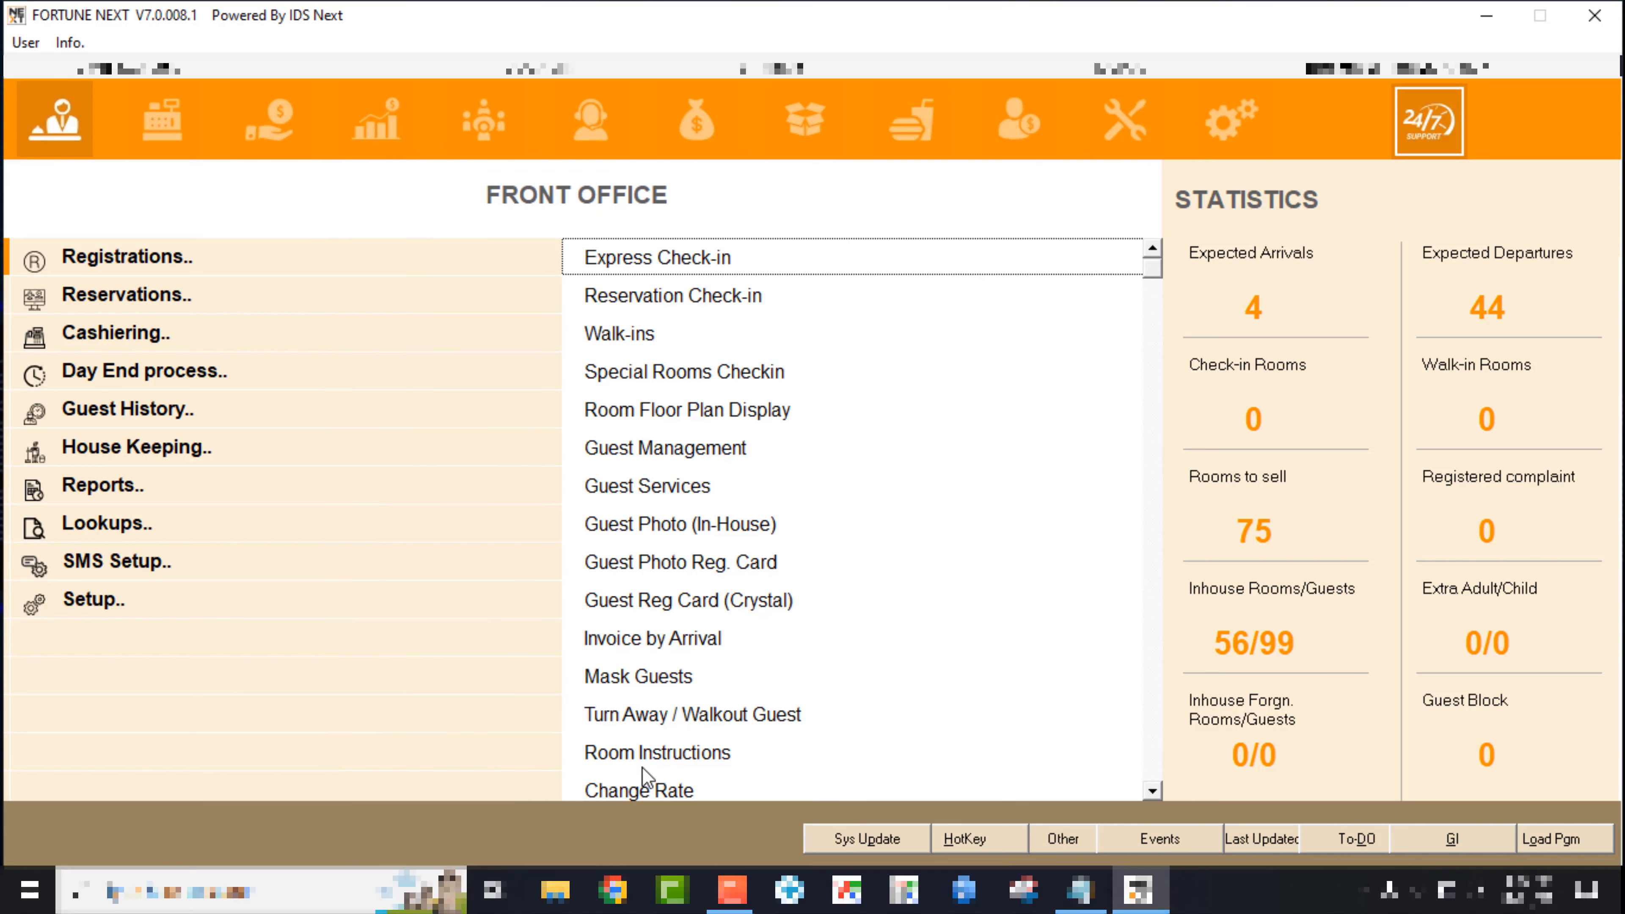
- Open Company-Mandatory Fields from the Sales and Marketing list and dismiss the test-mode message
left_click(375, 120)
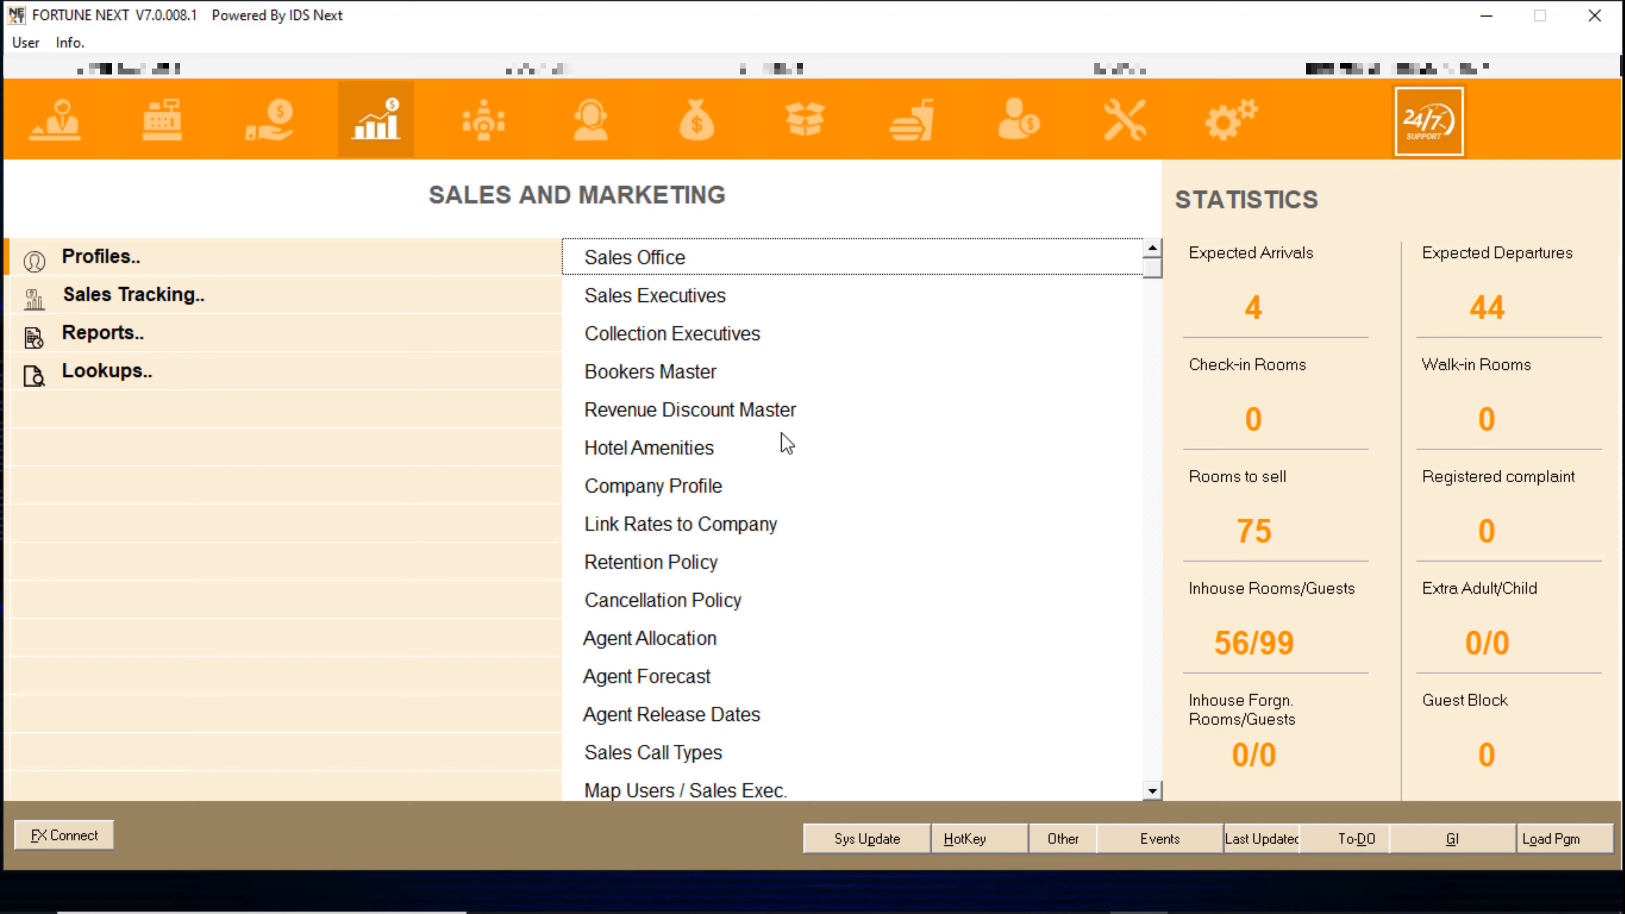
left_click(727, 497)
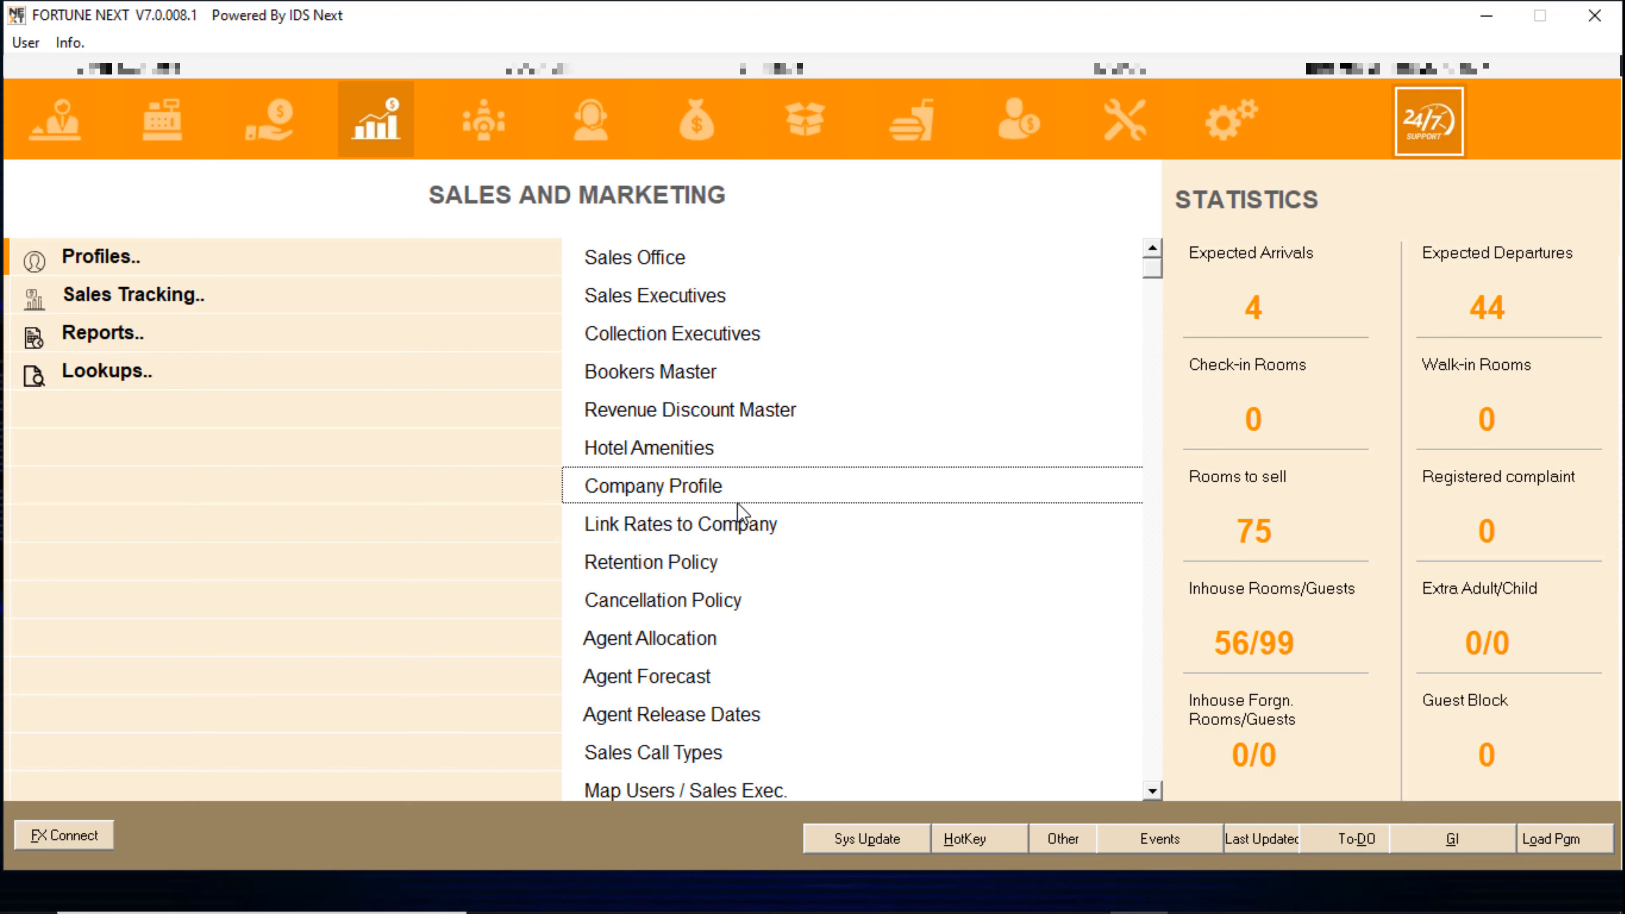
left_click(1152, 791)
left_click(1152, 791)
left_click(1151, 791)
left_click(1151, 792)
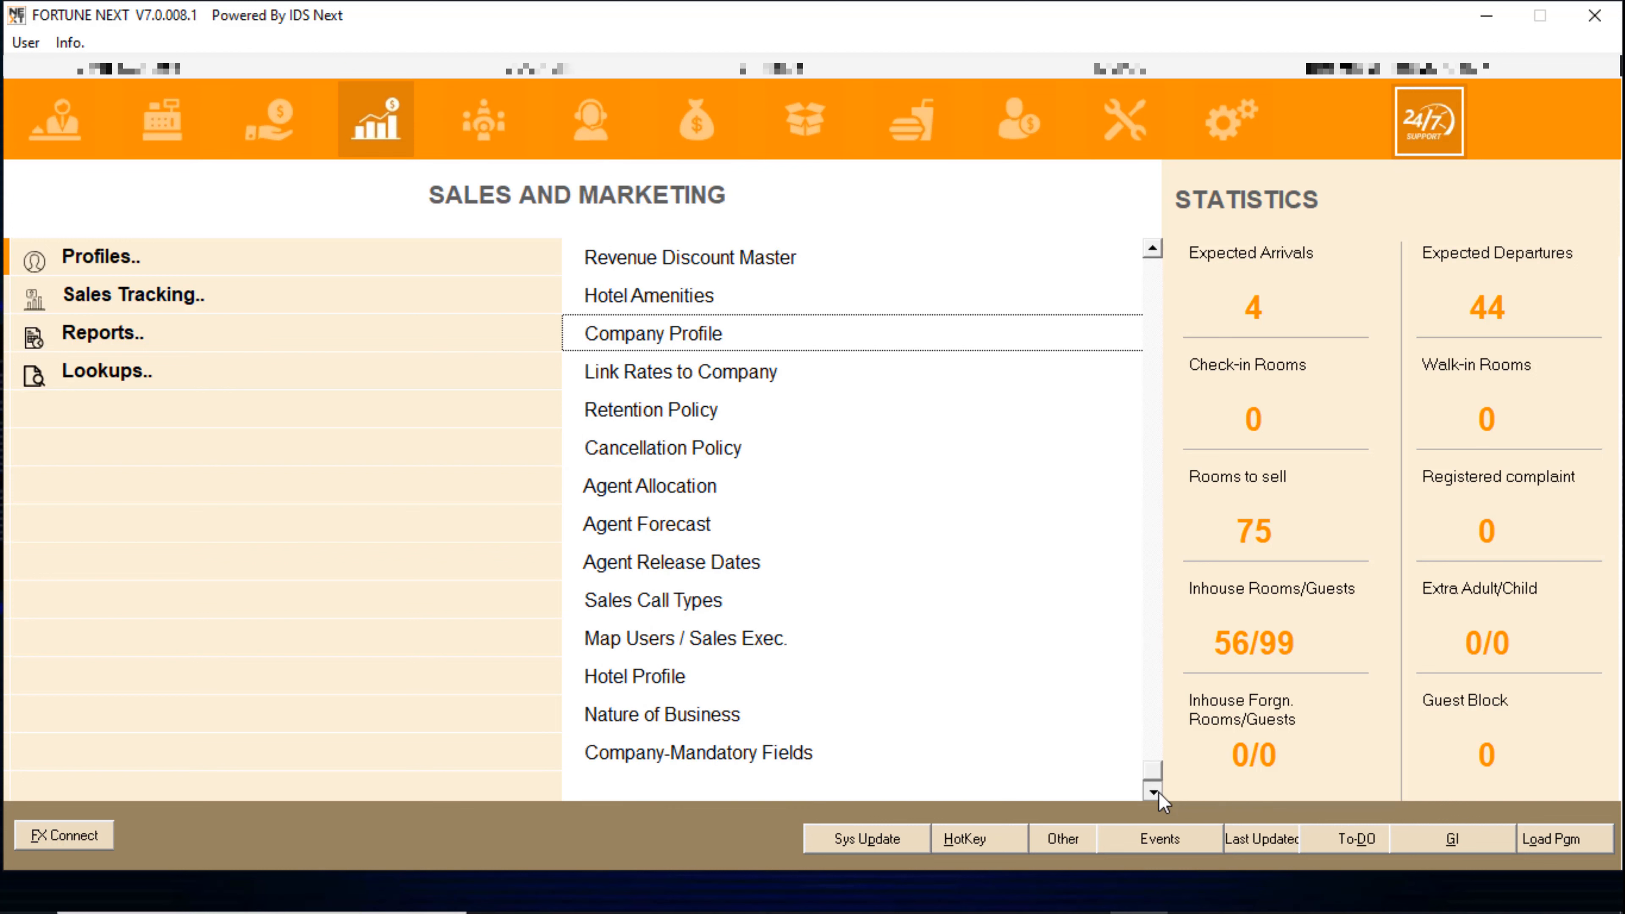
left_click(765, 754)
left_click(849, 537)
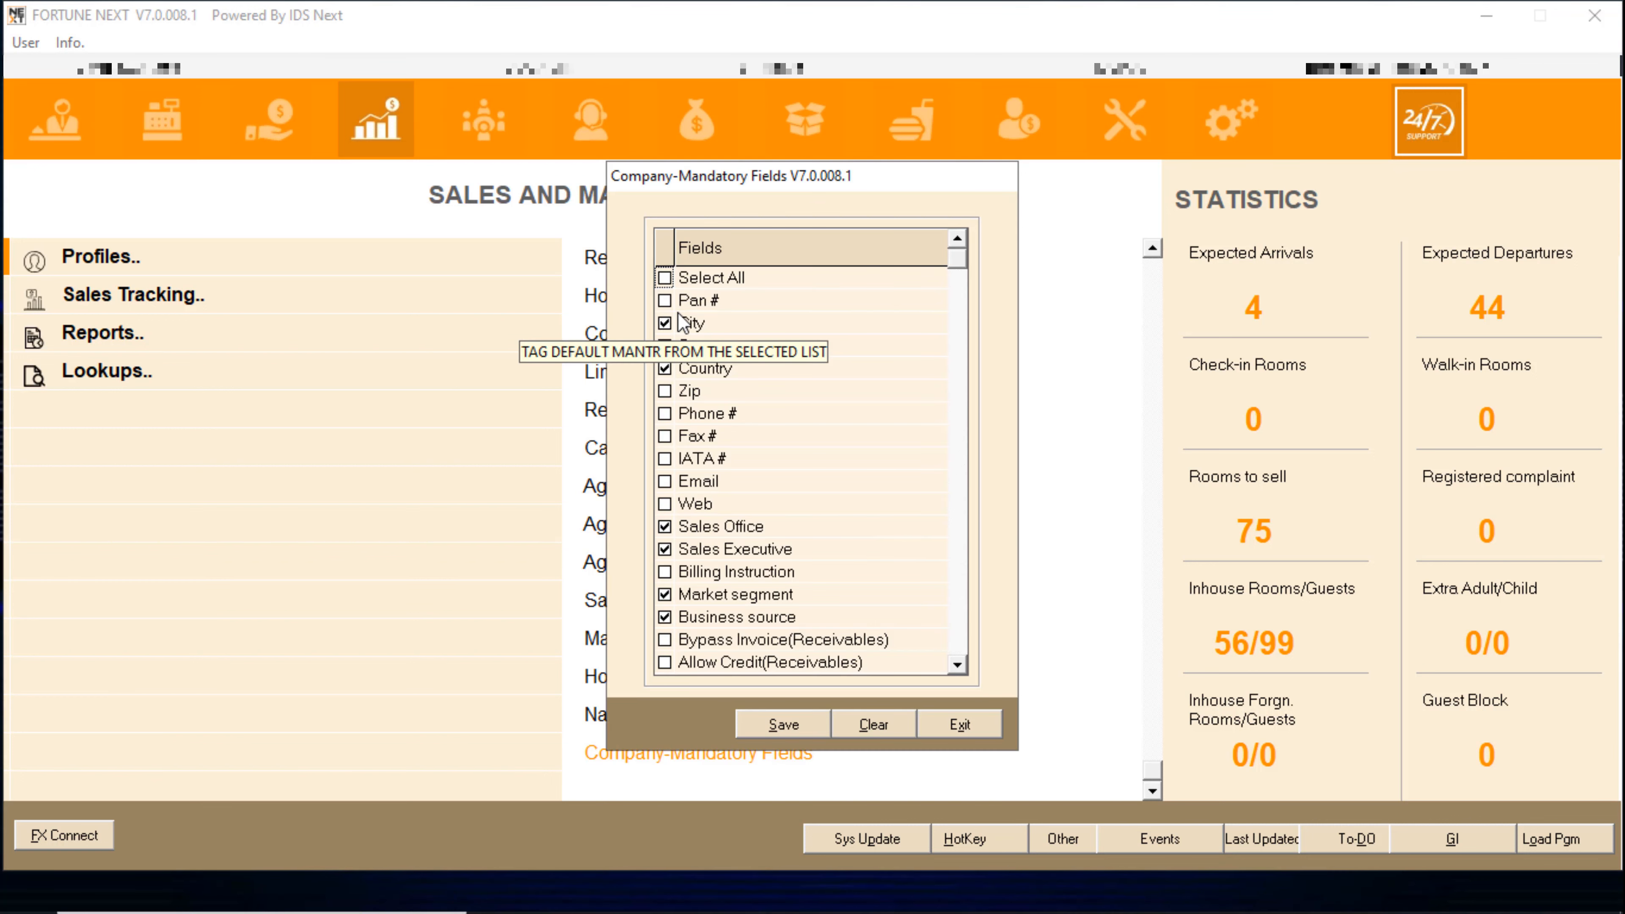
- Mark all company fields mandatory except Phone #, Fax # and IATA #
left_click(665, 617)
left_click(665, 594)
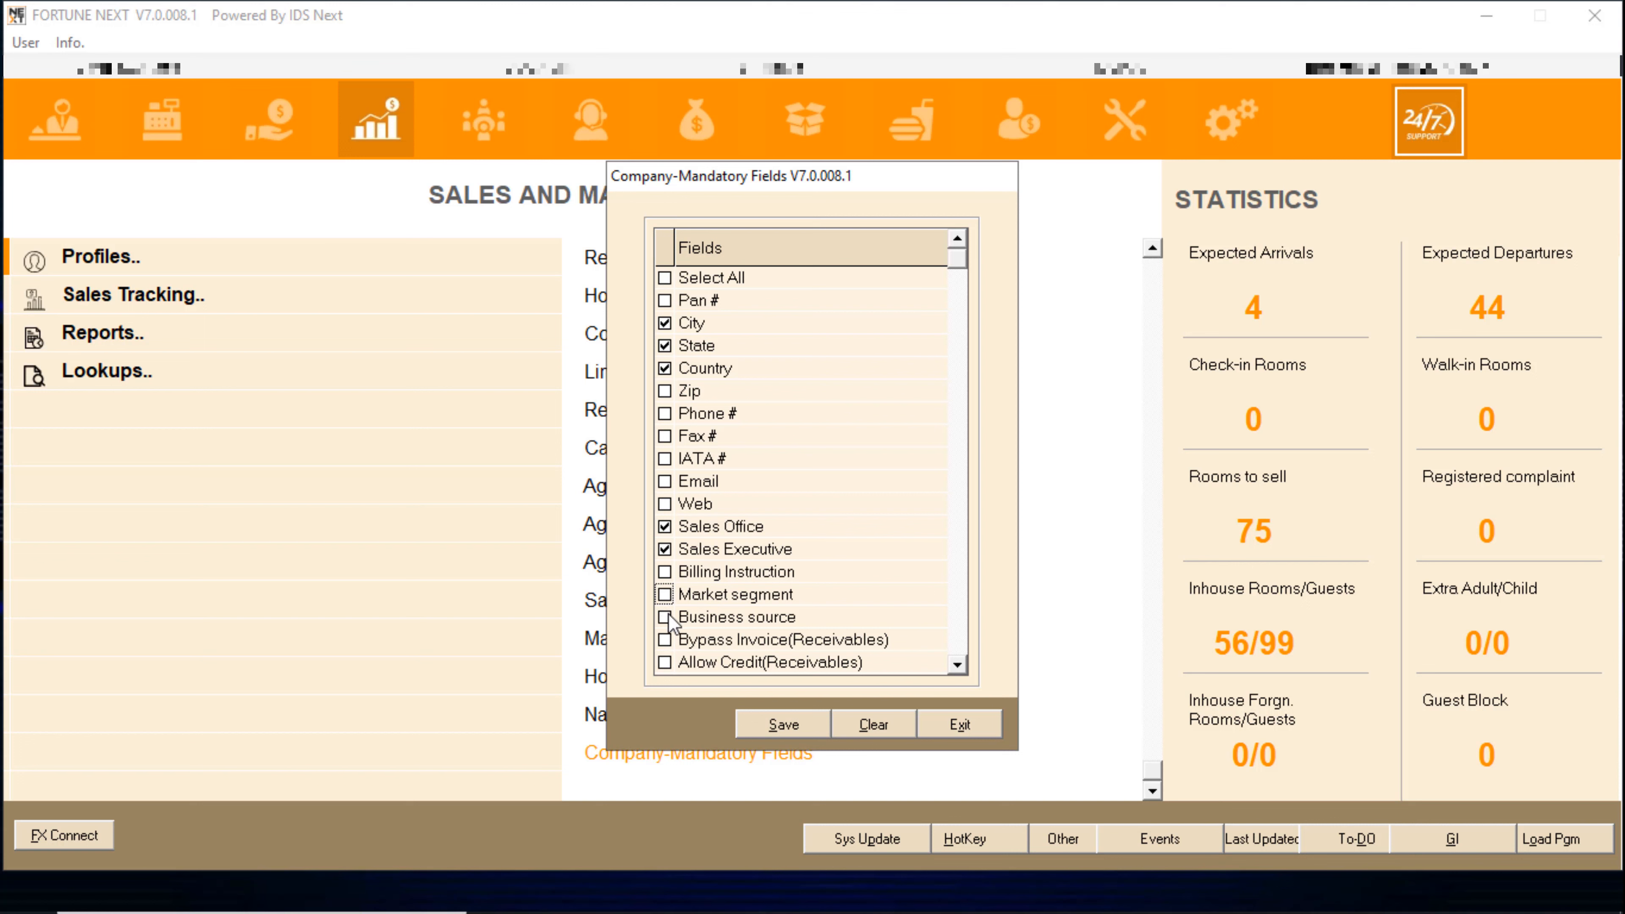
left_click(668, 615)
left_click(668, 596)
left_click(663, 277)
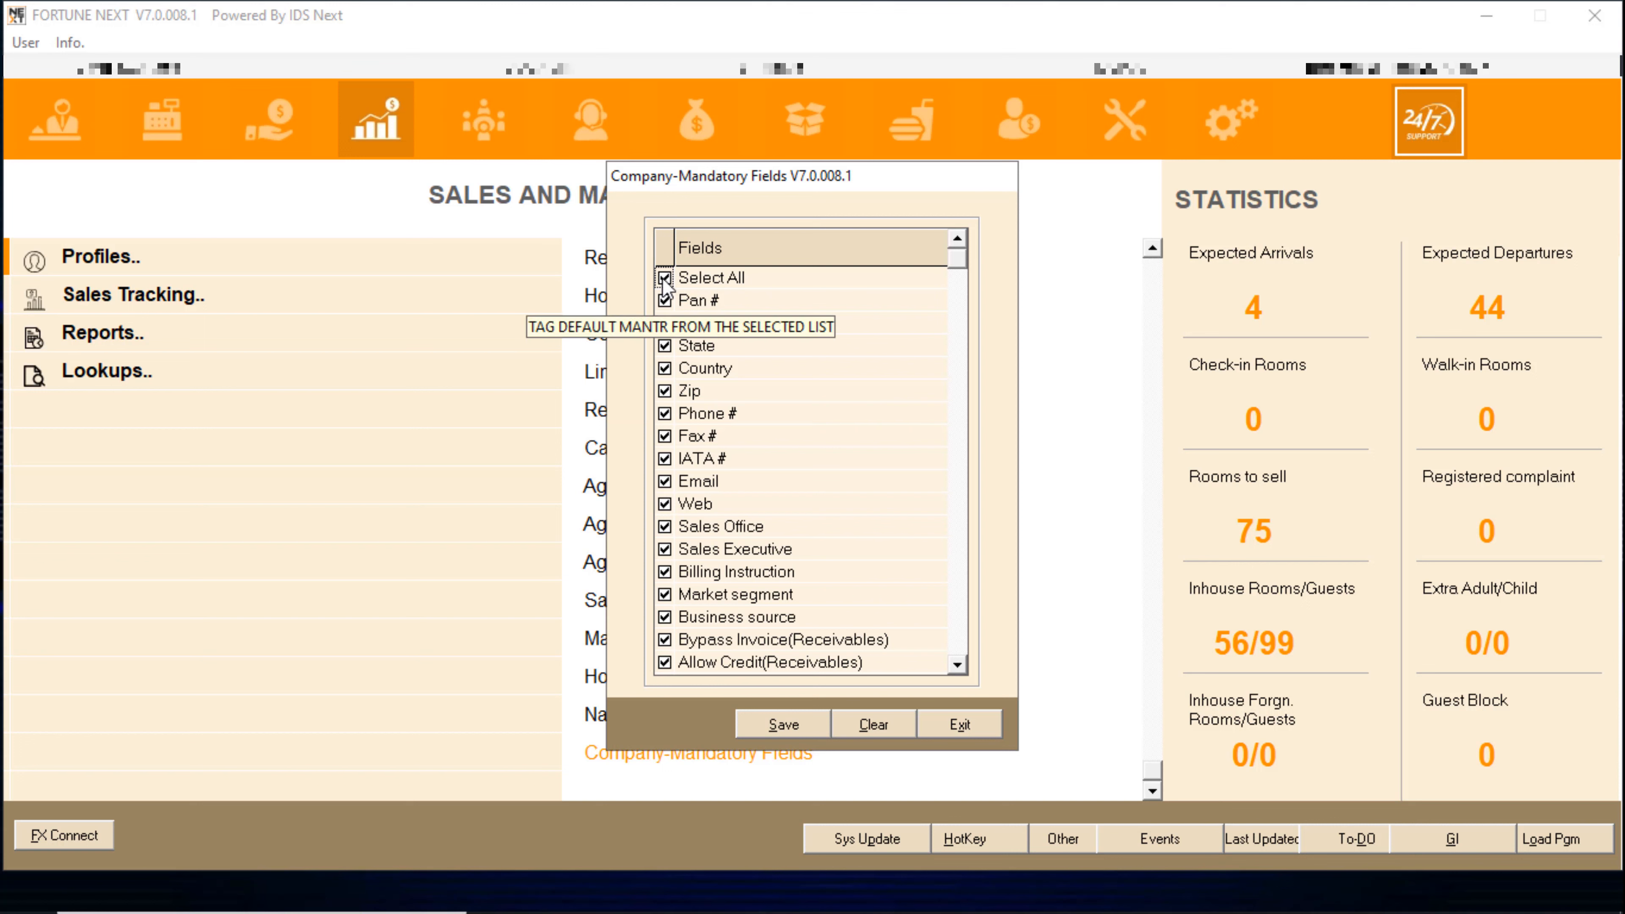
left_click(663, 278)
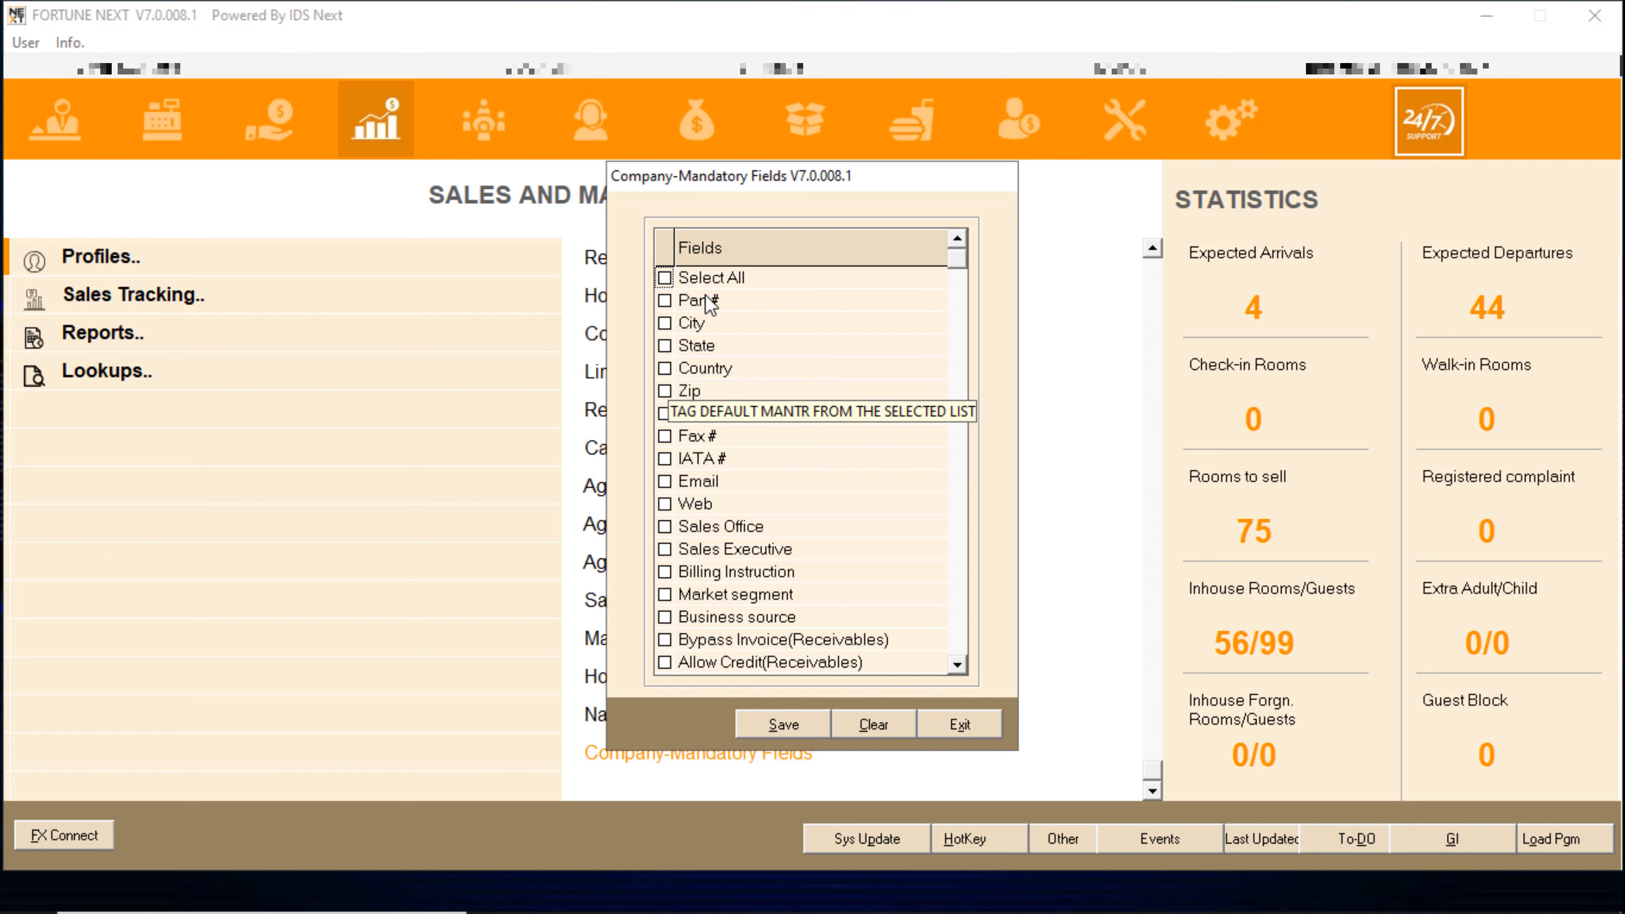
left_click(664, 278)
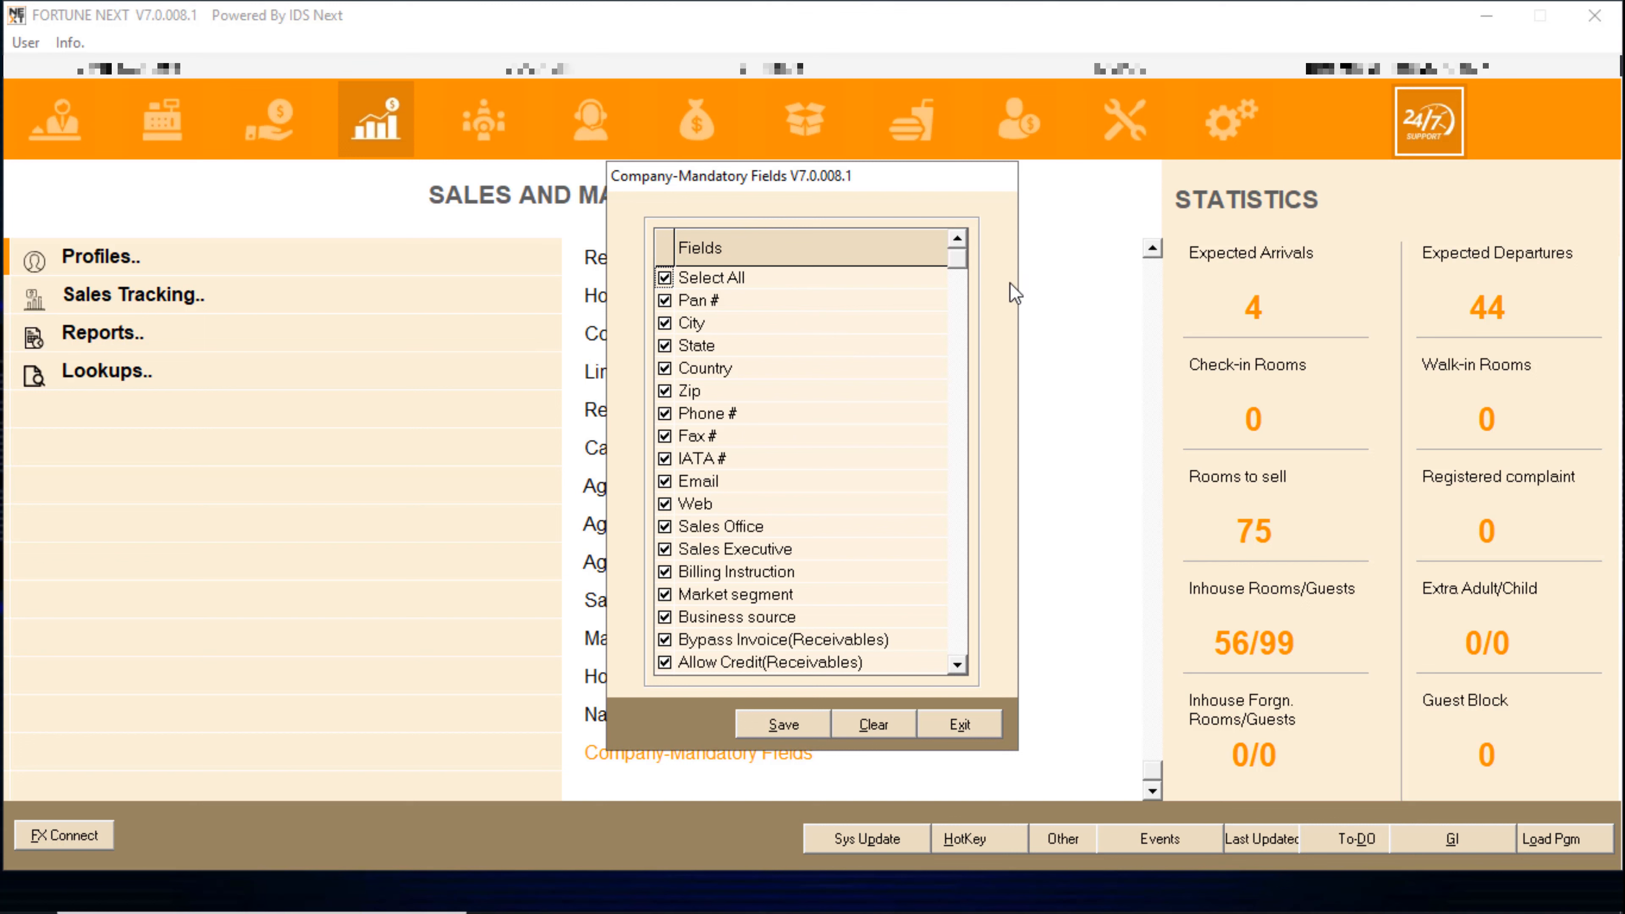
left_click(665, 459)
left_click(666, 436)
left_click(665, 413)
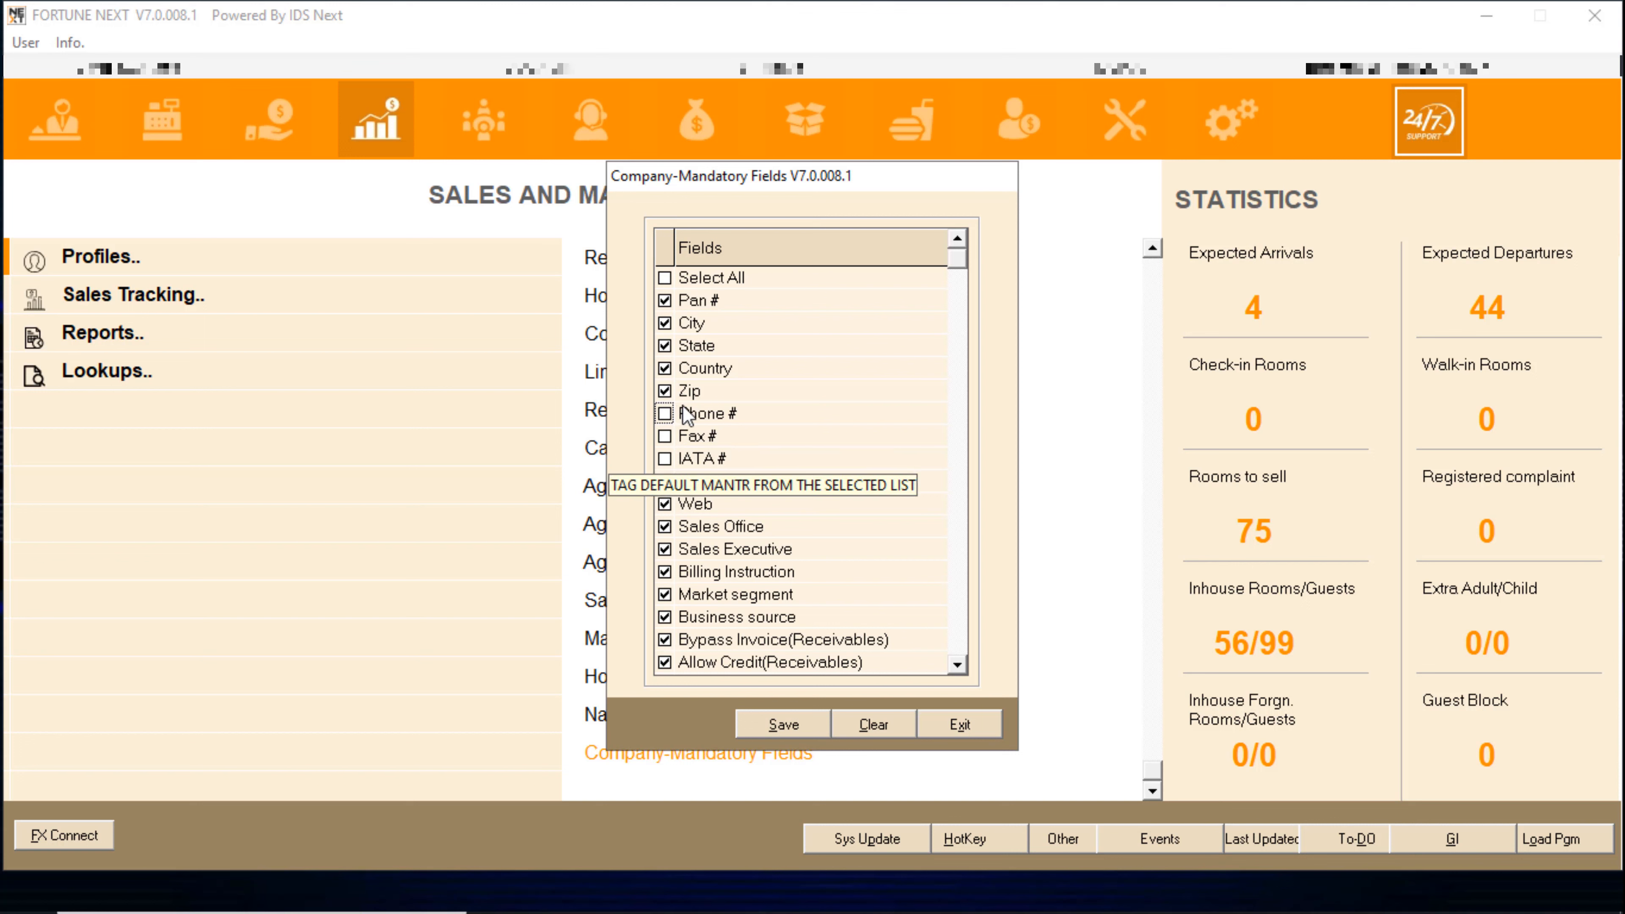
- Make Allow Credit and Bypass Invoice (Receivables) optional, then save the settings
left_click(666, 664)
left_click(667, 664)
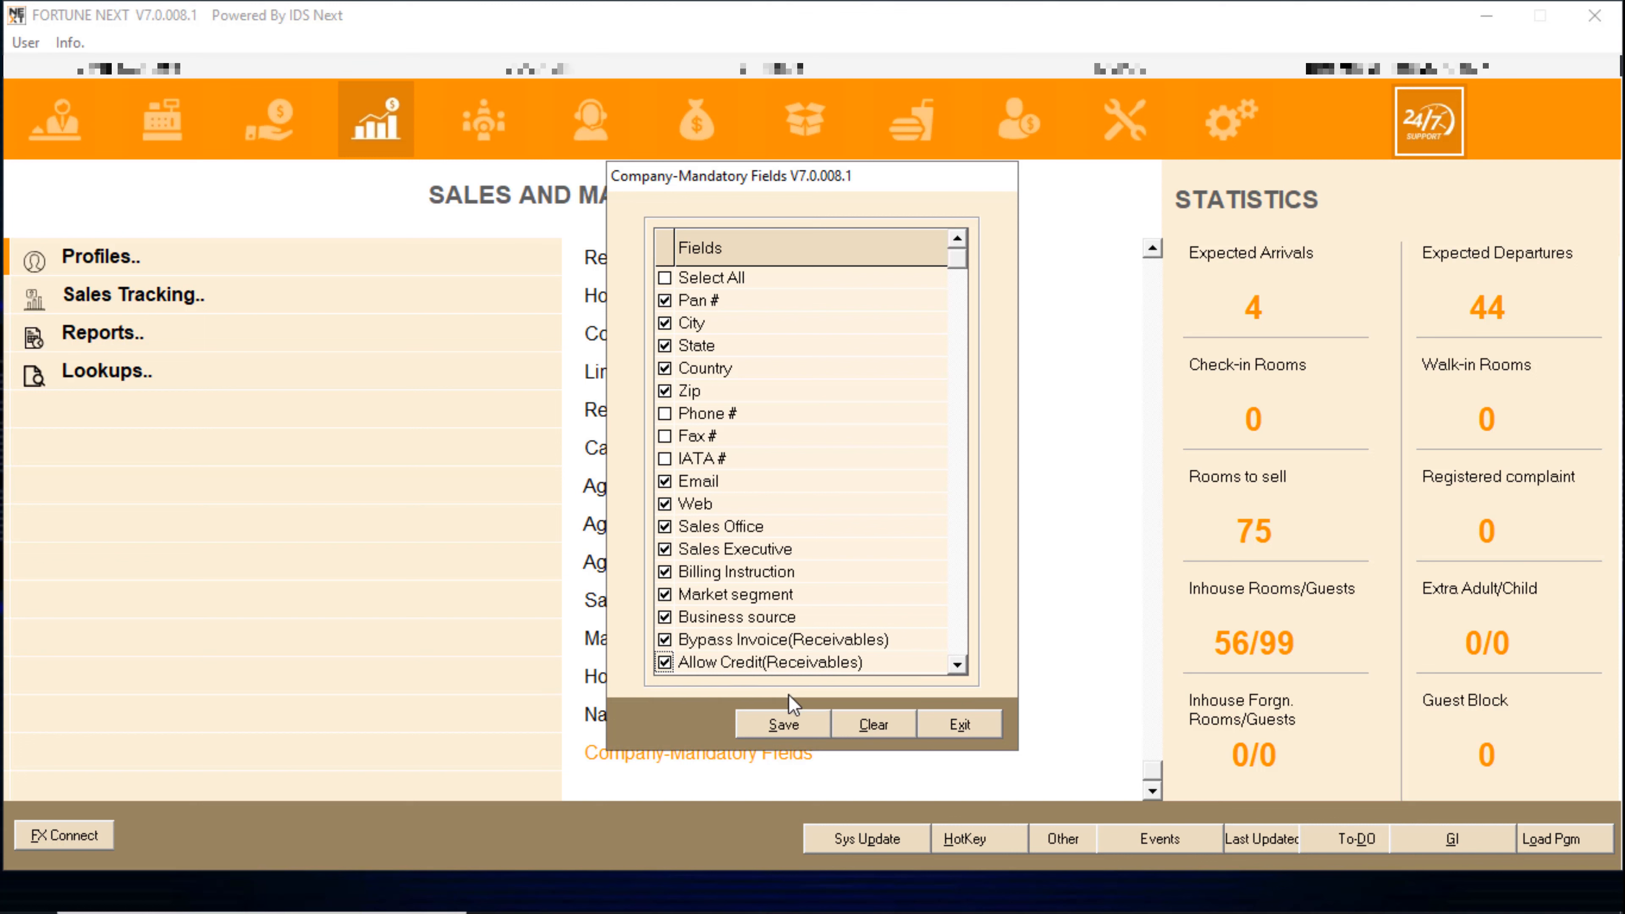
left_click(663, 662)
left_click(663, 639)
left_click(664, 617)
left_click(664, 594)
left_click(665, 617)
left_click(662, 592)
left_click(956, 729)
left_click(630, 334)
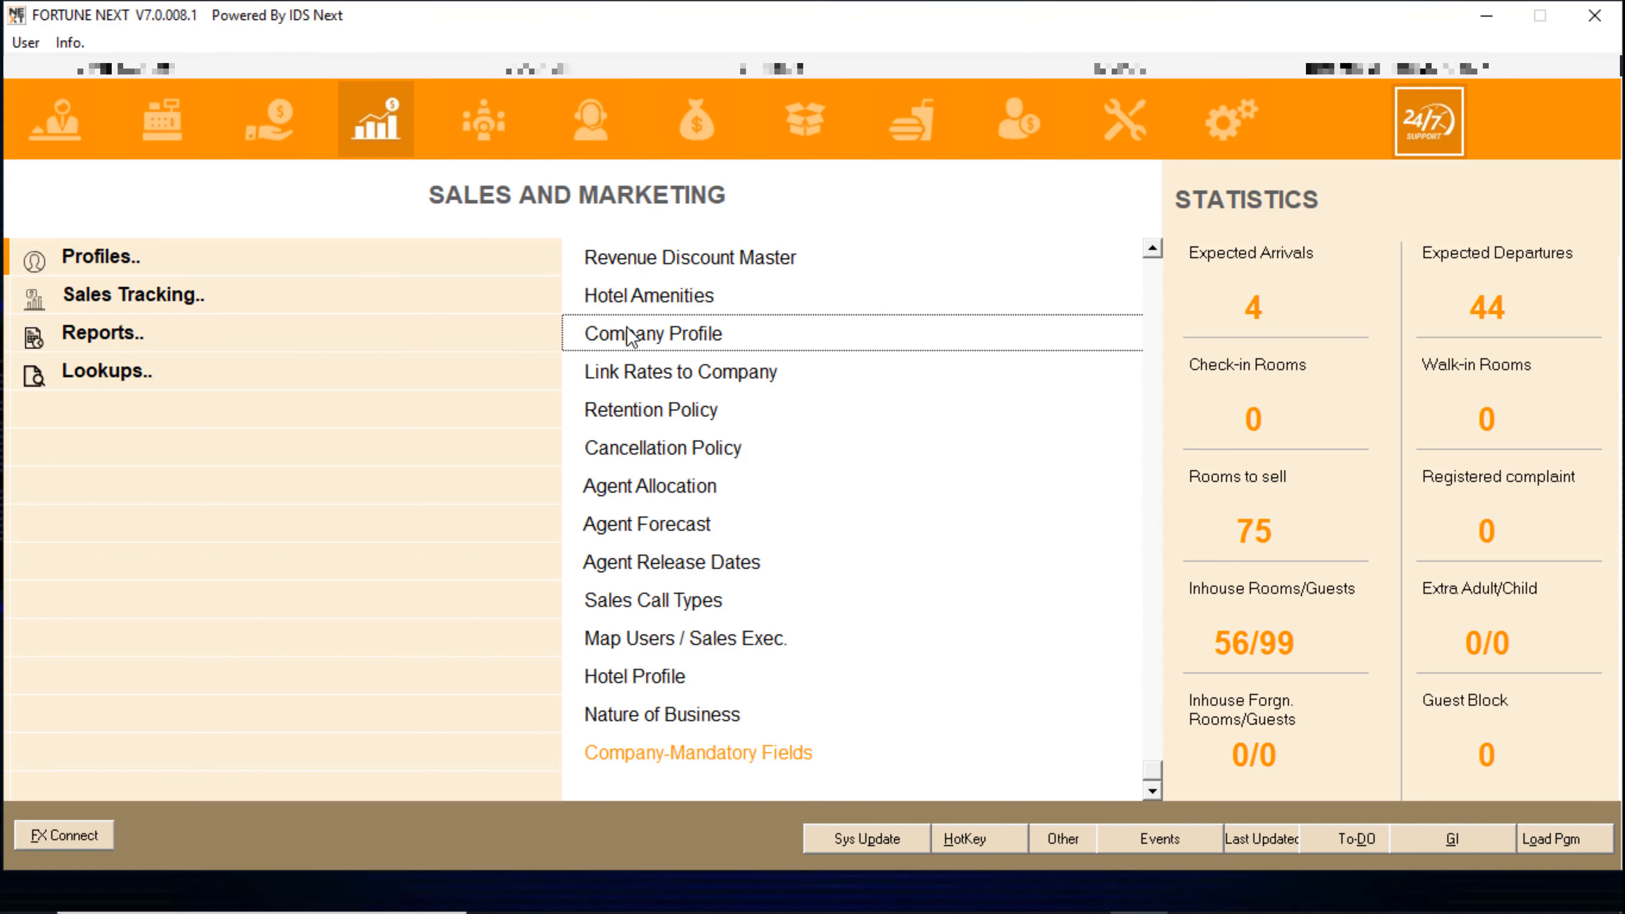